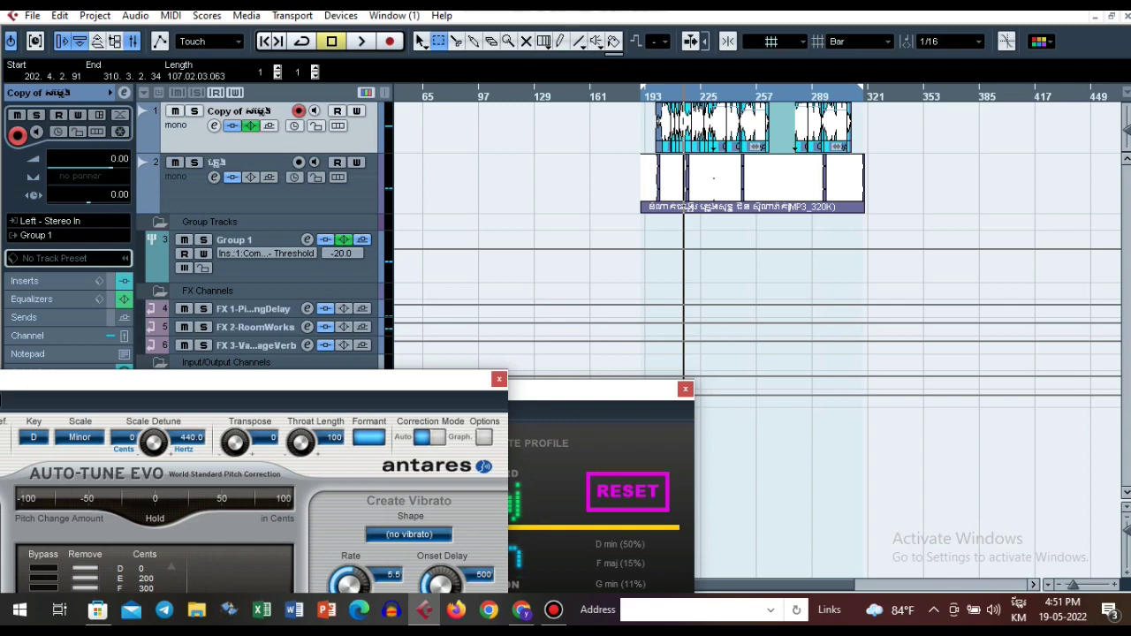
- Enlarge the timeline around the vocal clips and close the two floating plug-in windows
key("h")
key("h")
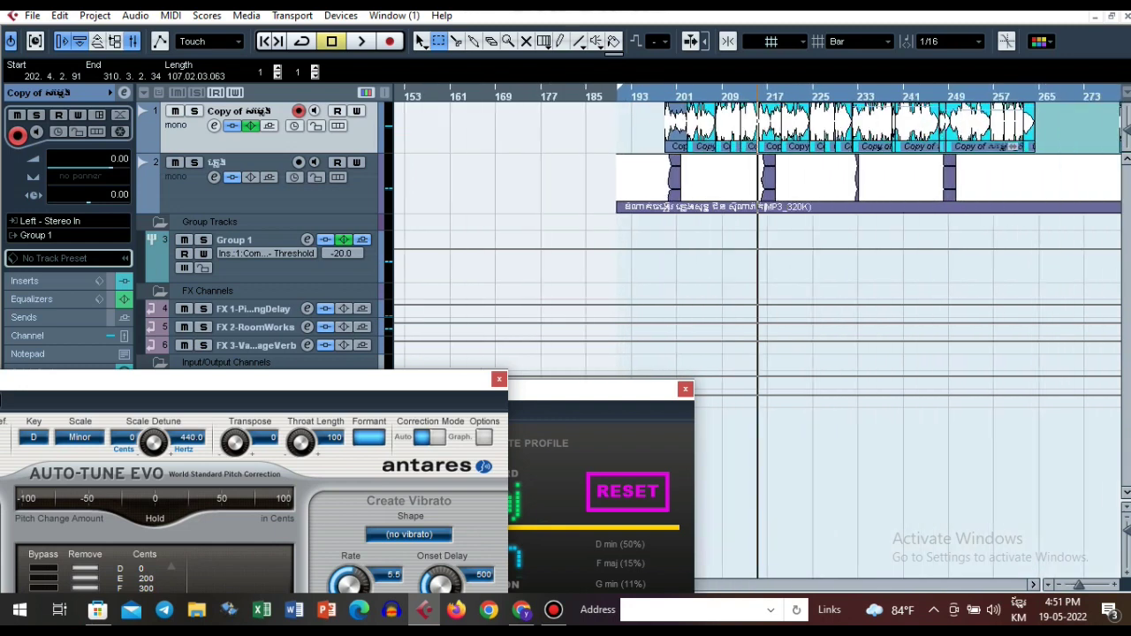
left_click(685, 389)
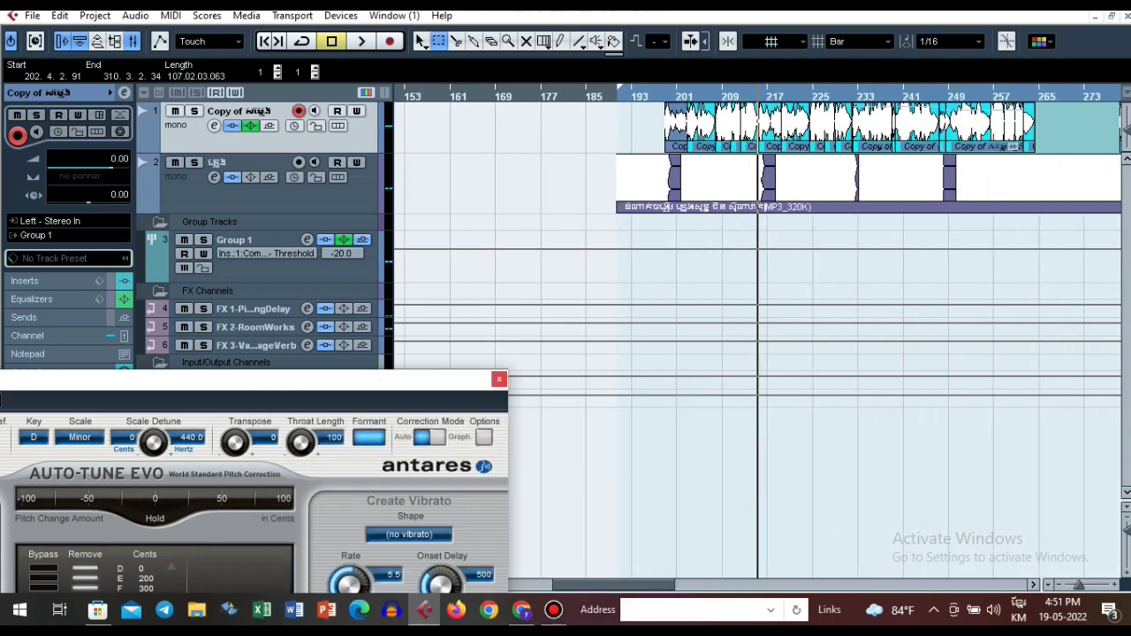
left_click(499, 379)
- Place the playback position at about bar 197, just before the first vocal clip, and play the project
scroll(758, 335, "right", 5)
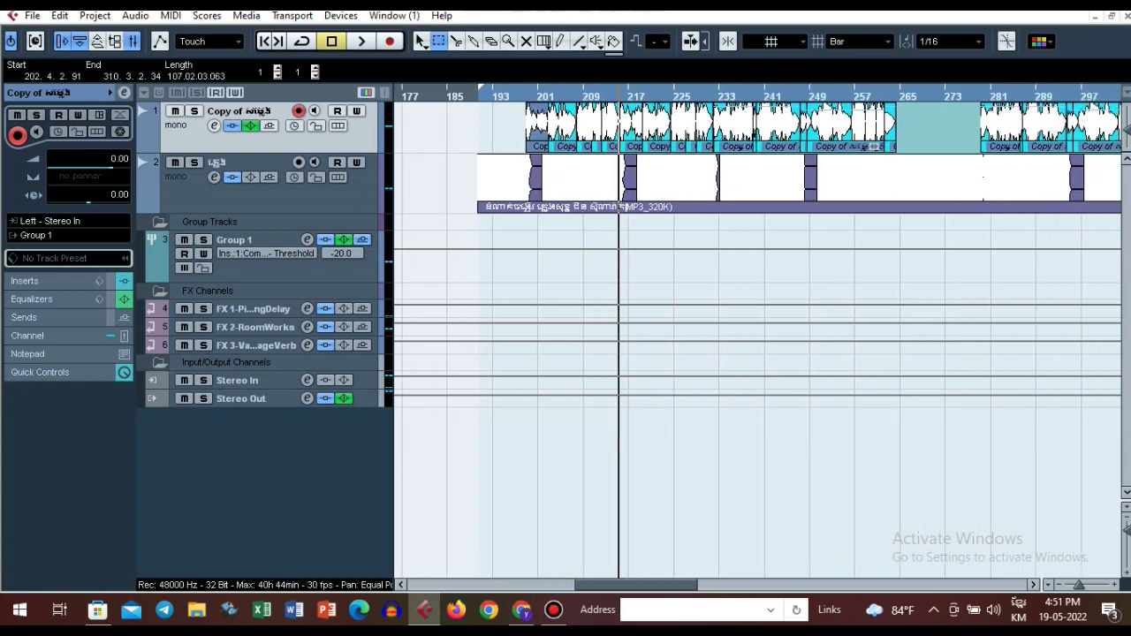
left_click(447, 96)
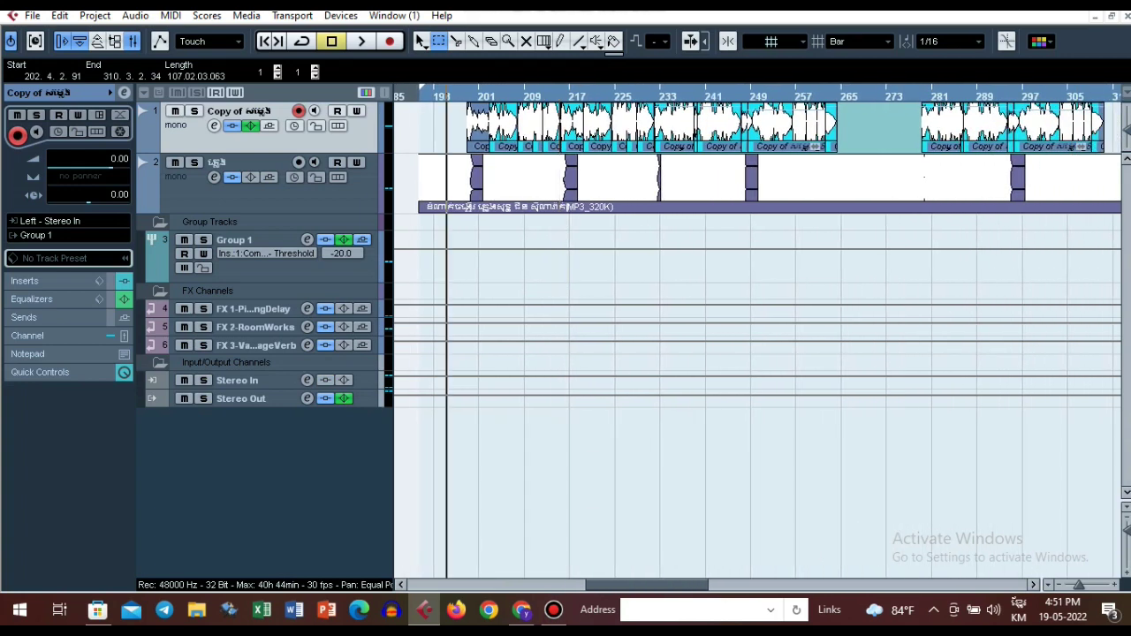
left_click(465, 95)
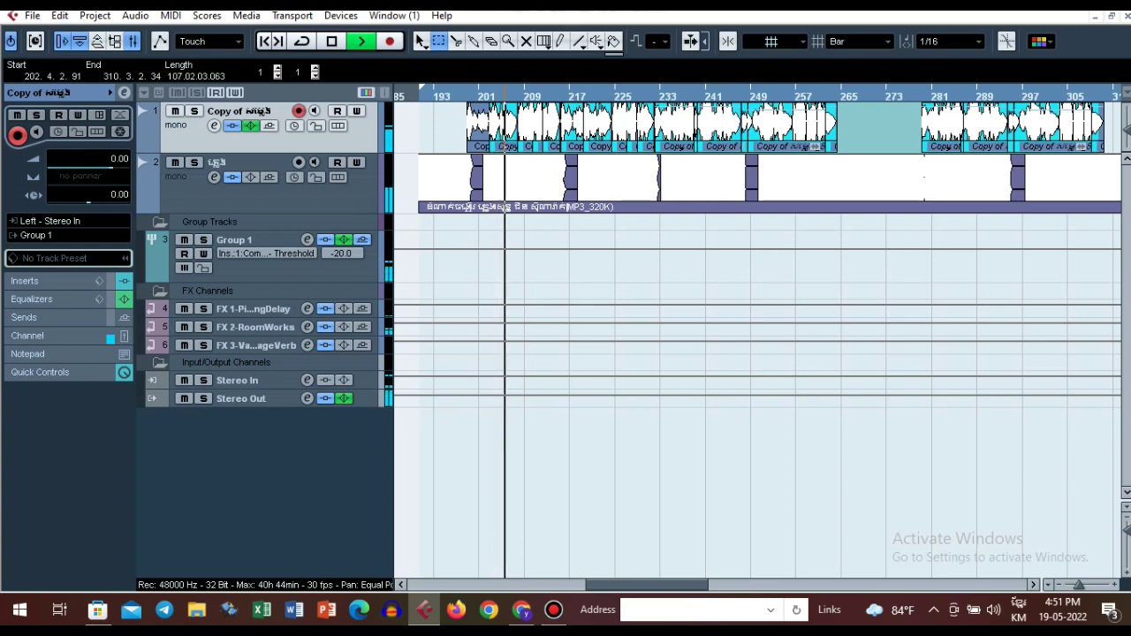
- Open the channel settings of the first vocal track and choose the Dynamics Compressor for insert 1
left_click(213, 126)
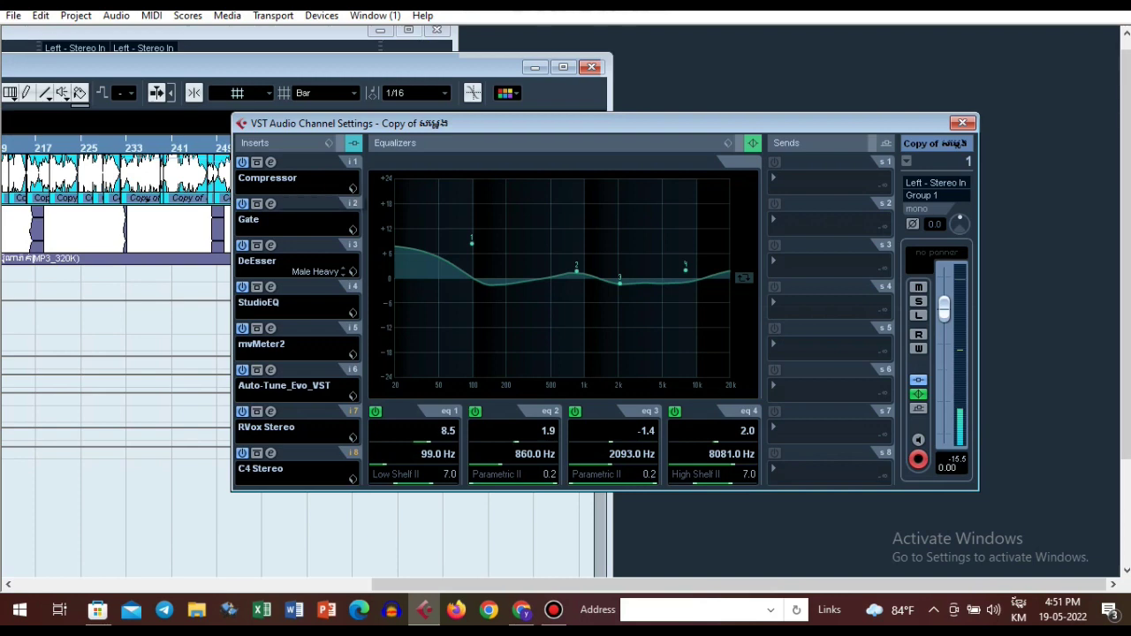
left_click(272, 177)
mouse_move(282, 204)
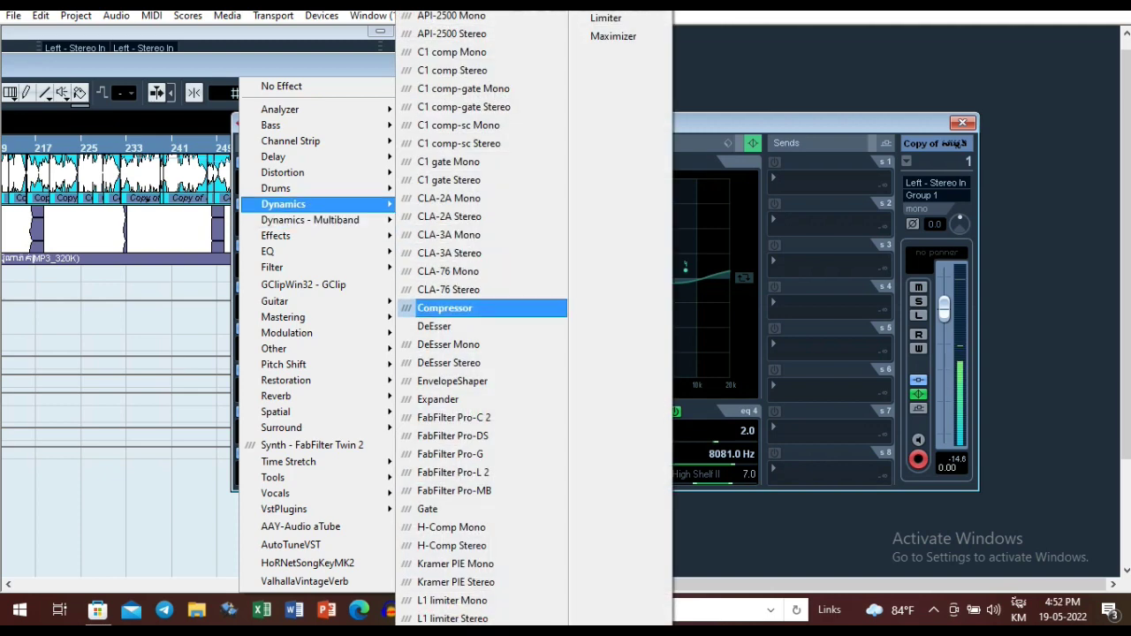
left_click(445, 307)
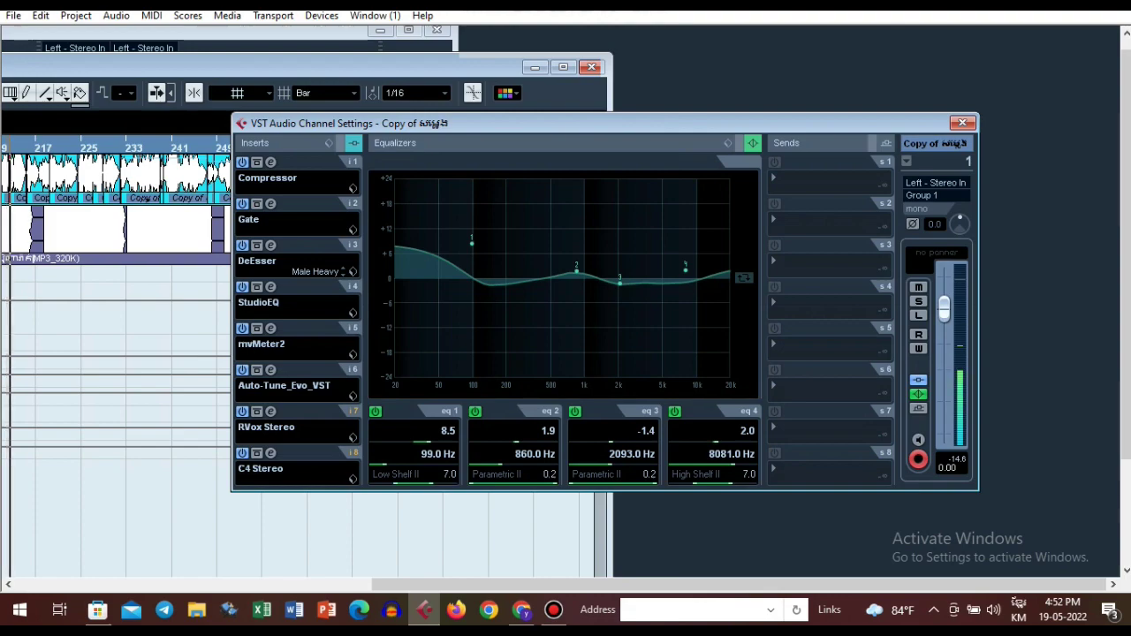
- Rearrange the channel settings window and the project window so the vocal clips and the inserts are both in view
left_click_drag(566, 124, 846, 109)
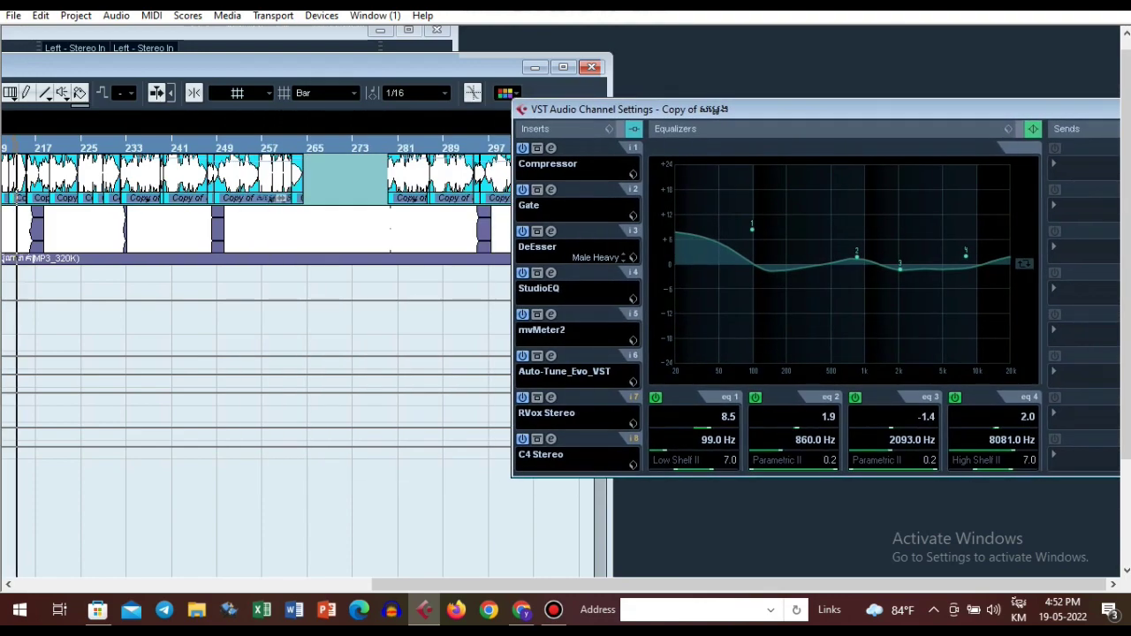
left_click_drag(398, 67, 488, 58)
left_click(813, 110)
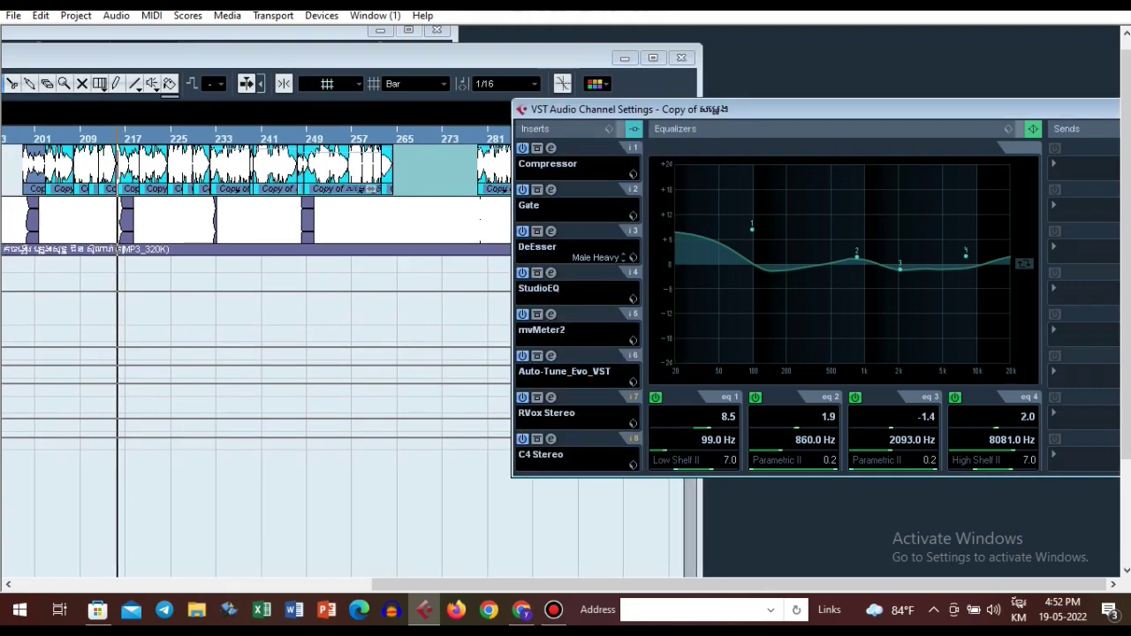
- Review the insert 1 Compressor's threshold, ratio, make-up, attack, hold and analysis settings, and close its editor
left_click(551, 149)
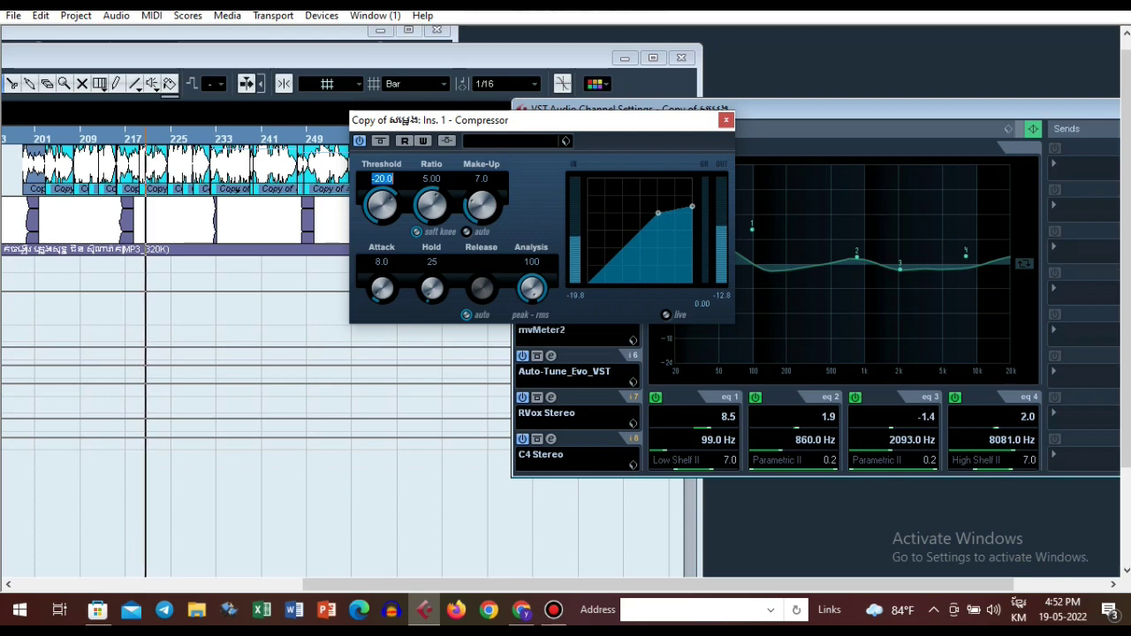
left_click(432, 179)
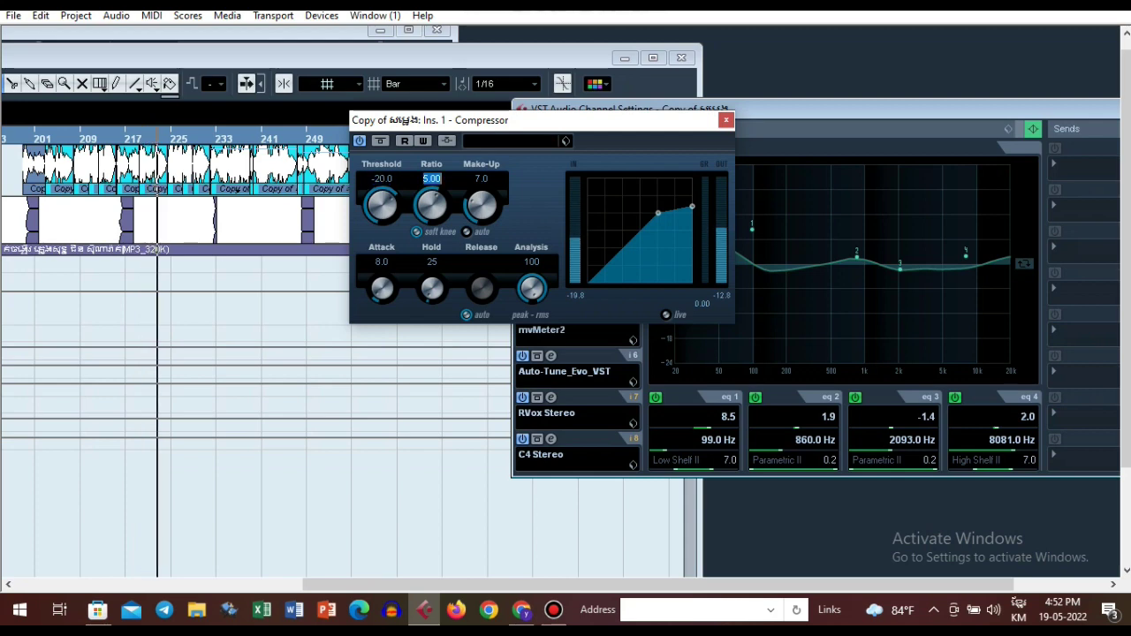
left_click(481, 179)
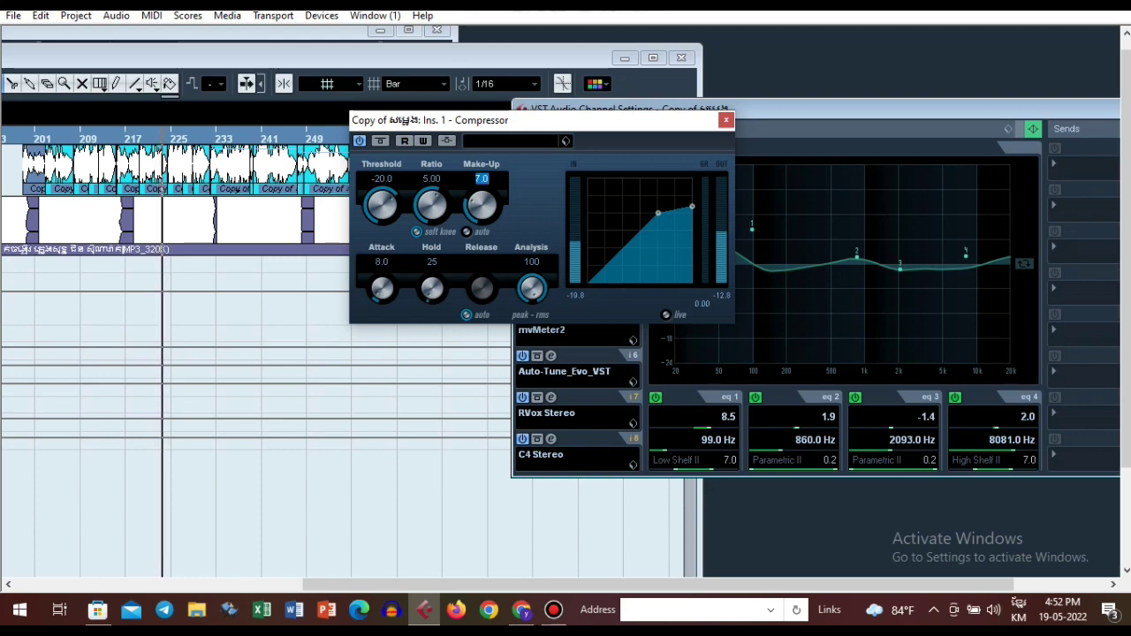
left_click(382, 261)
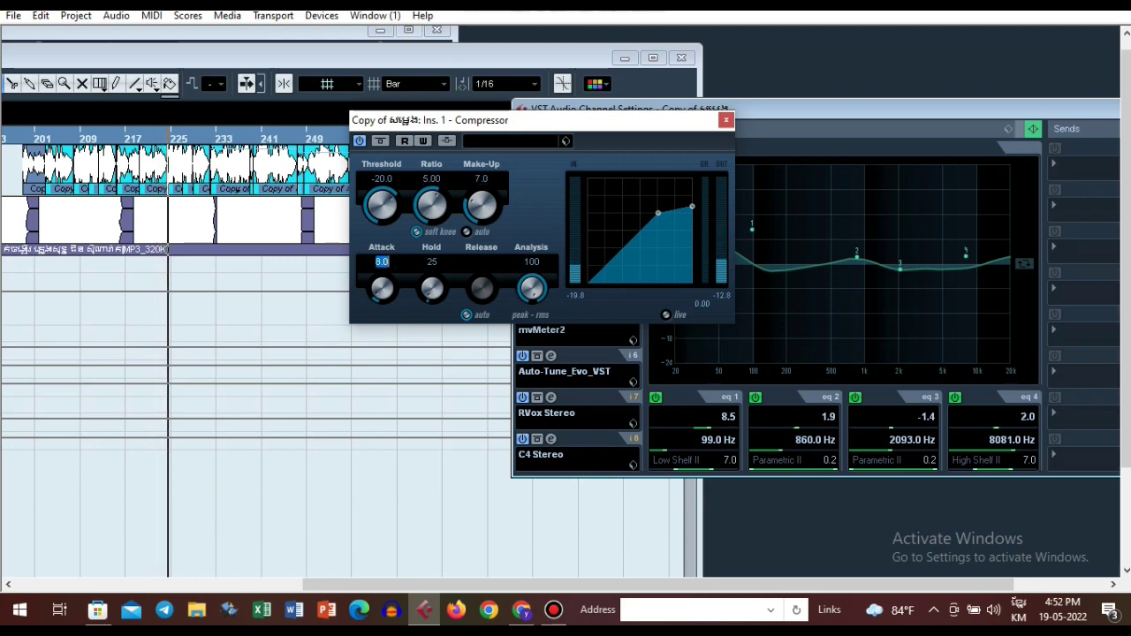
left_click(432, 262)
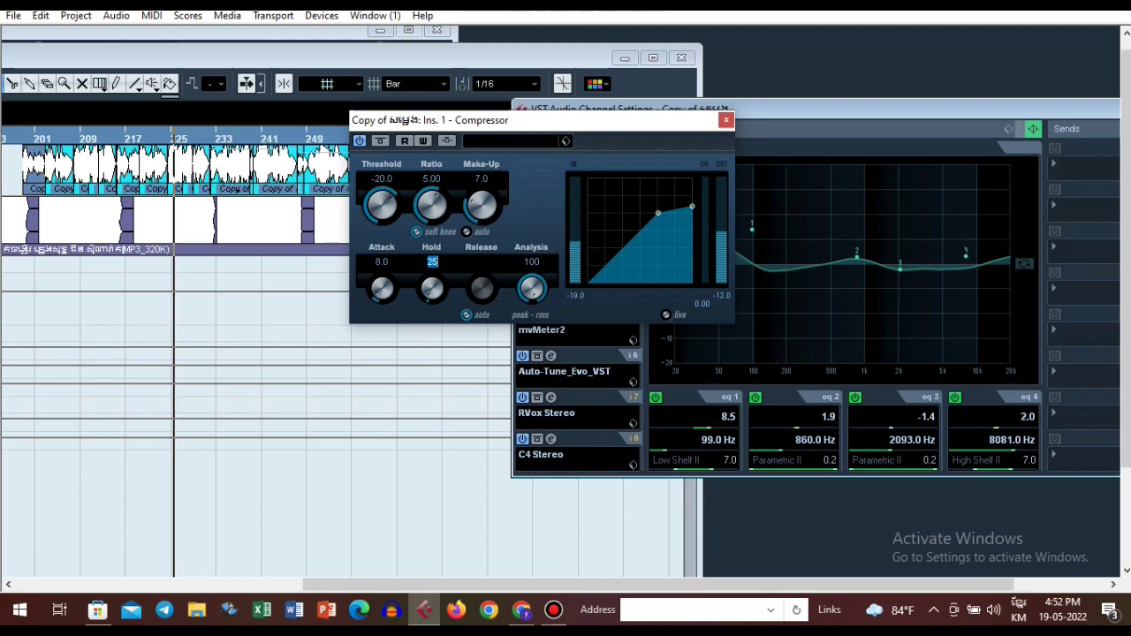
left_click(531, 262)
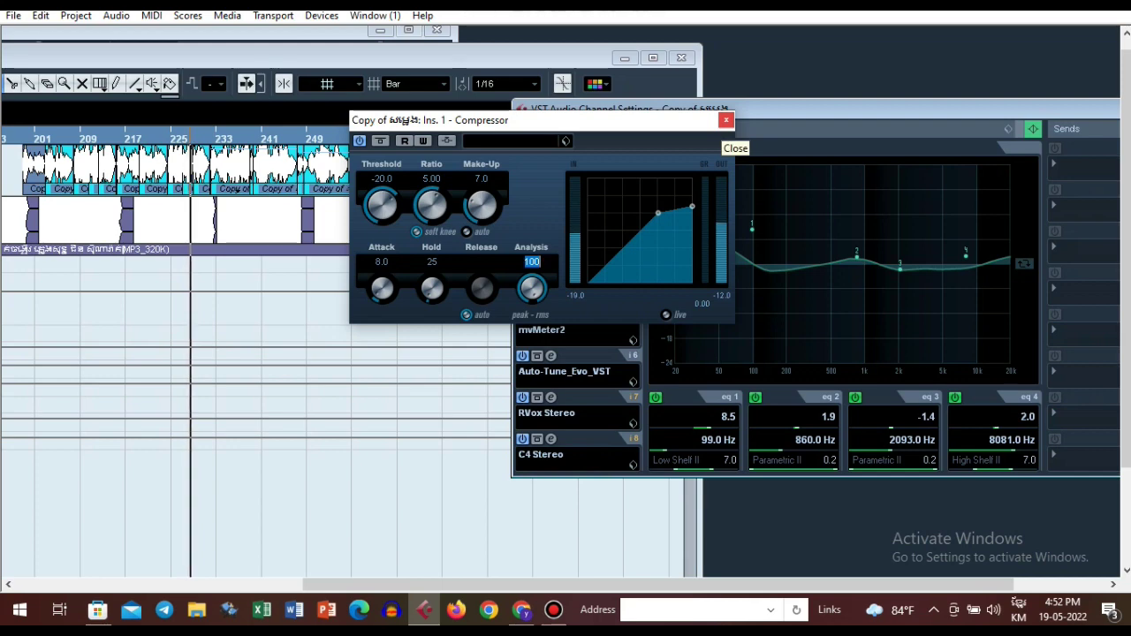
left_click(726, 120)
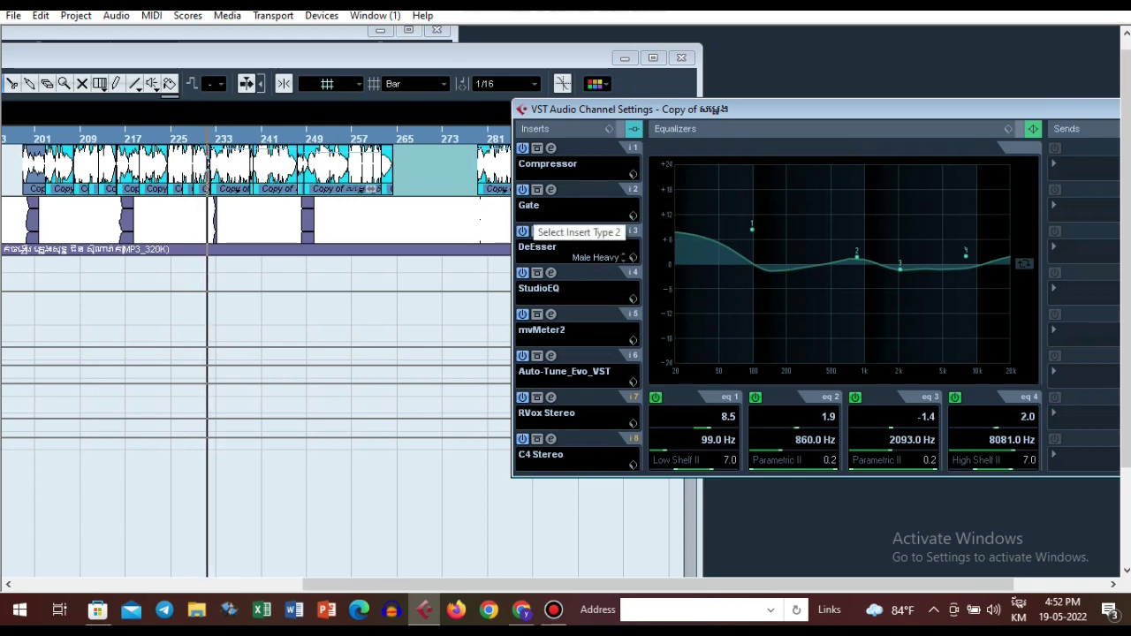
- Look up the Gate among the Dynamics effects available for insert 2, leaving the selection as it is
left_click(570, 247)
mouse_move(566, 204)
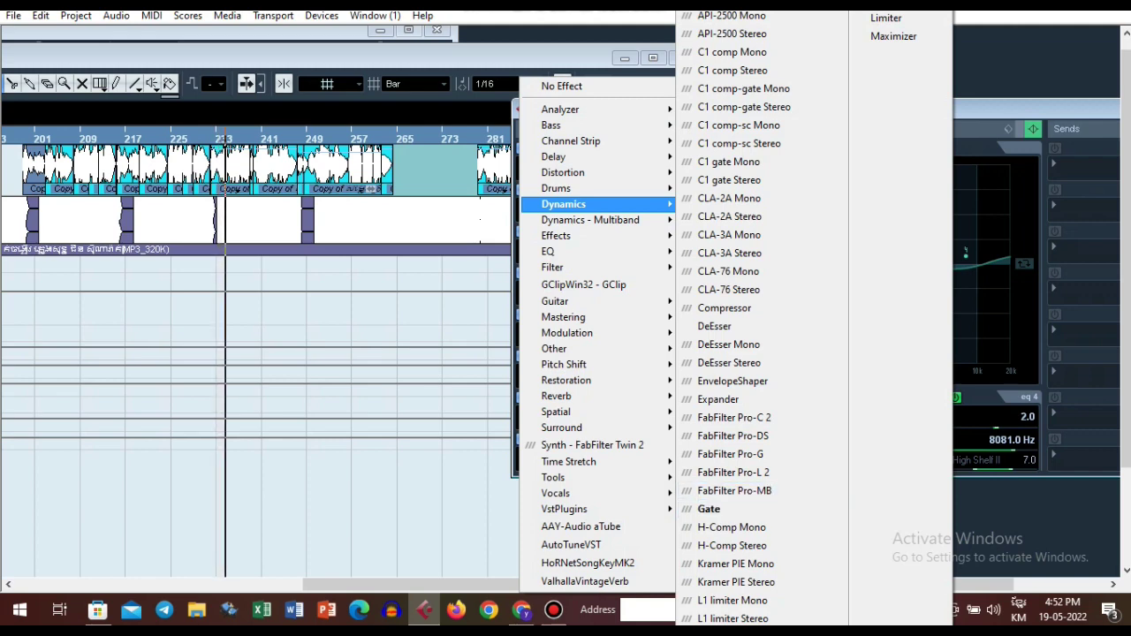
key("Escape")
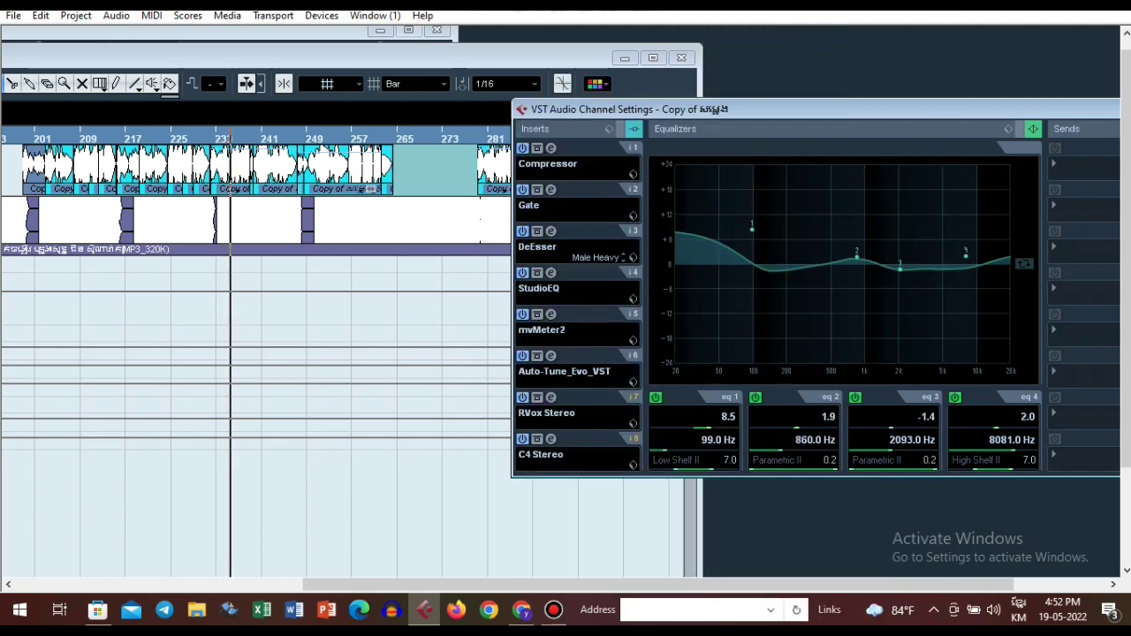
- Review the insert 2 Gate's threshold, Q-factor, analysis, release, hold and attack settings, and close its editor
left_click(550, 190)
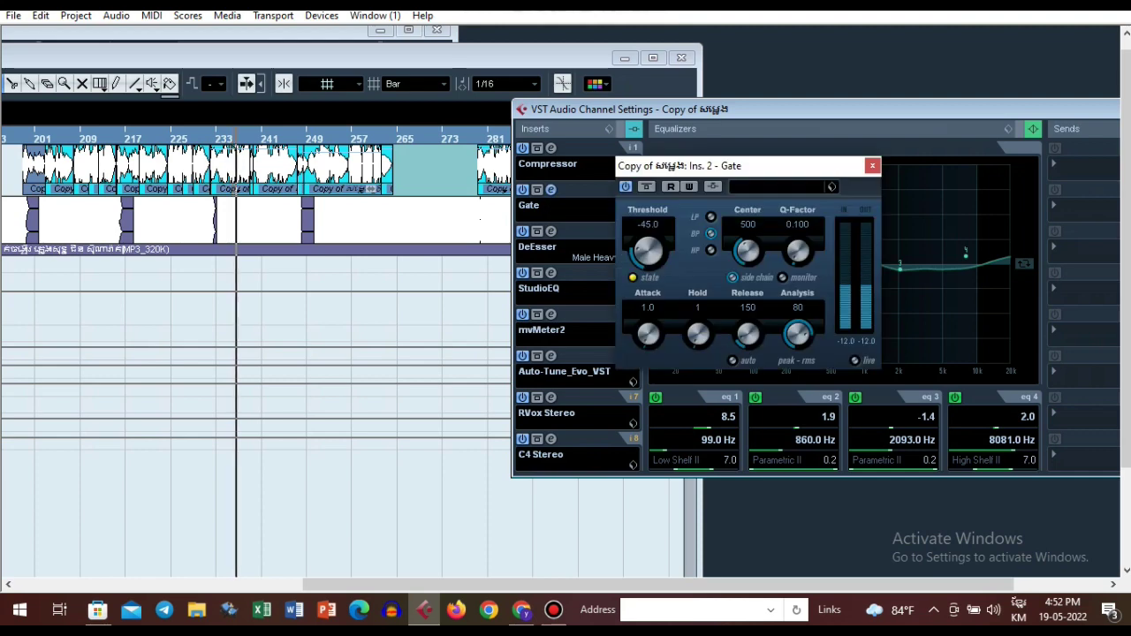
double_click(649, 224)
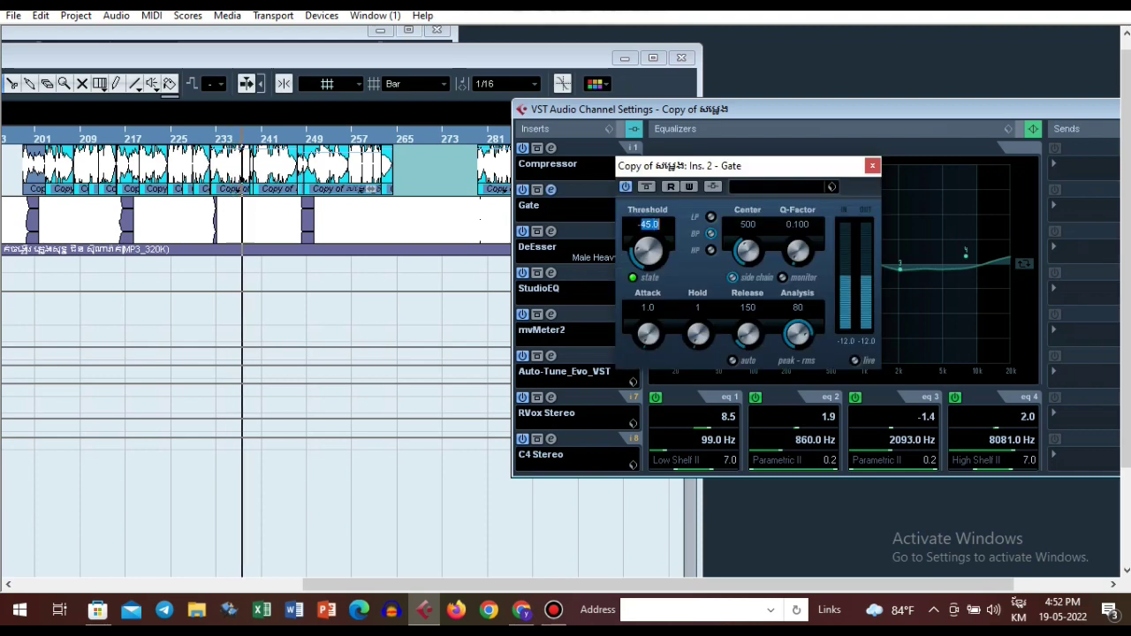
key("Return")
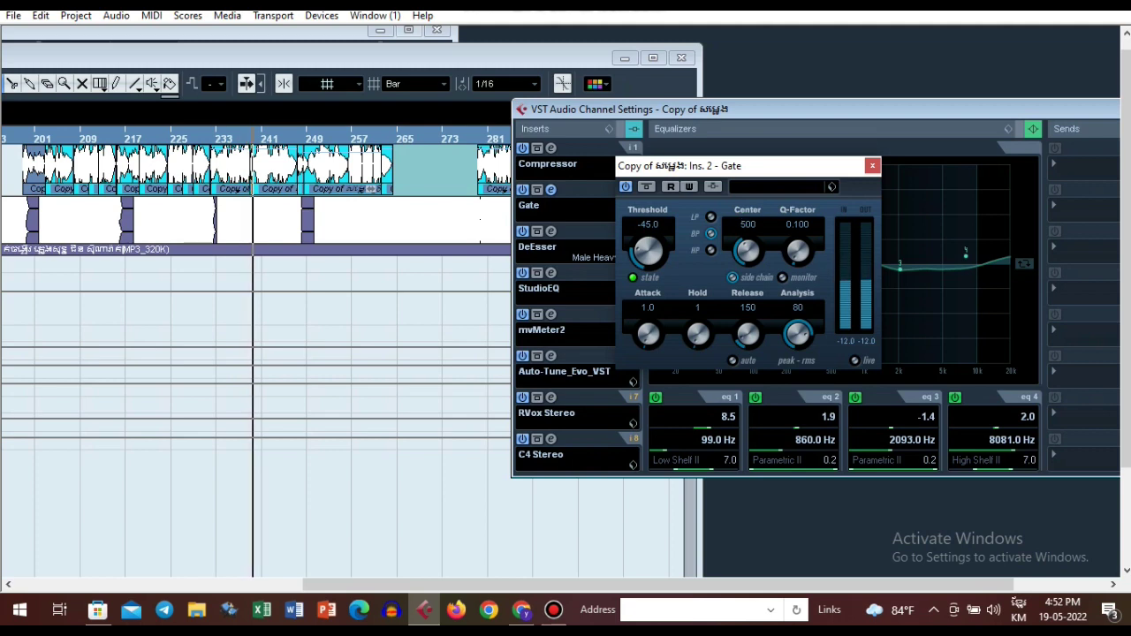
double_click(798, 225)
double_click(798, 308)
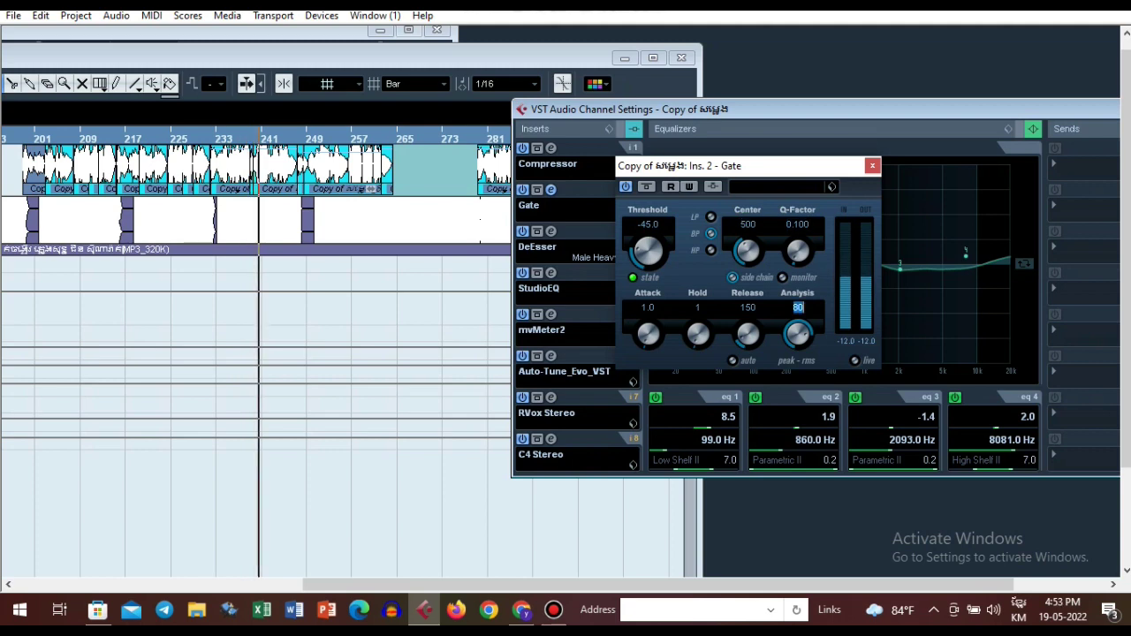
key("Return")
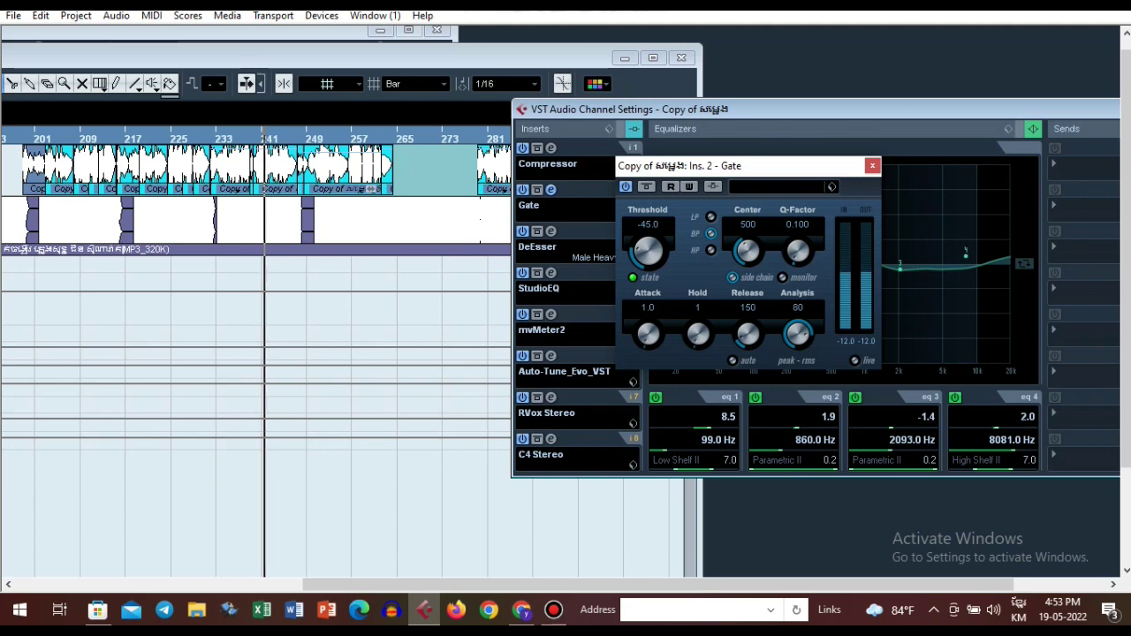
double_click(747, 308)
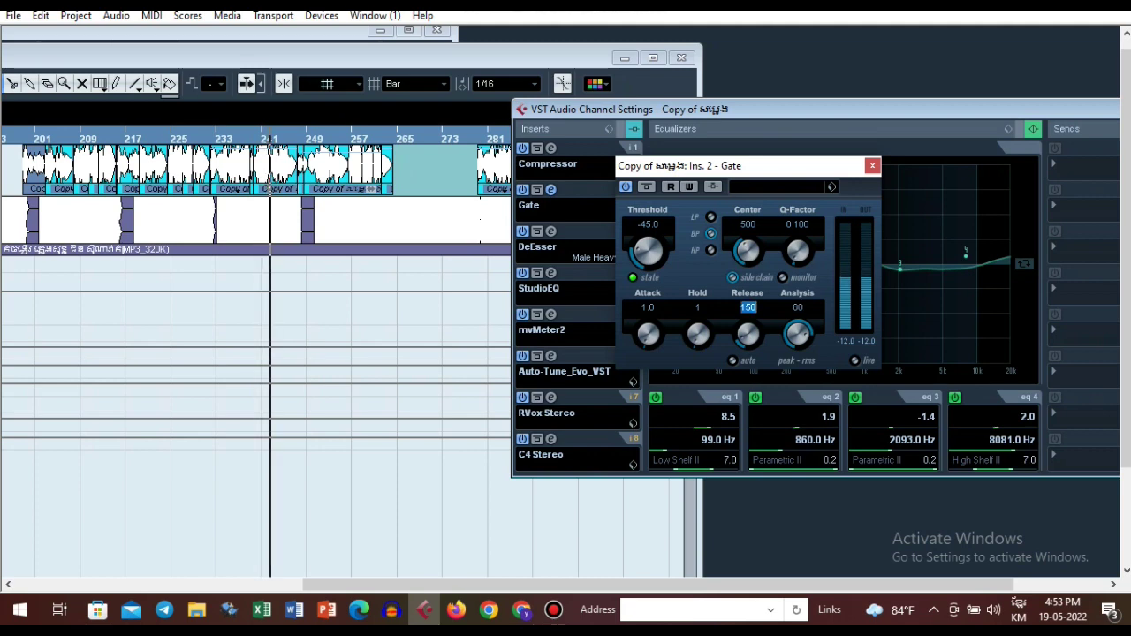
left_click(699, 308)
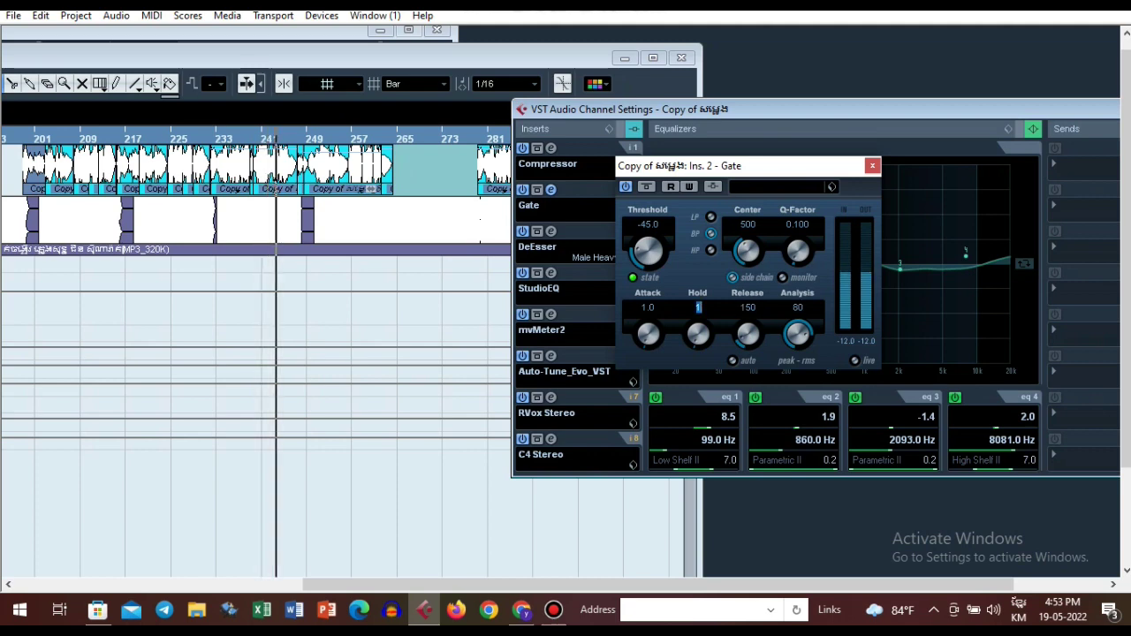
left_click(648, 307)
left_click(873, 167)
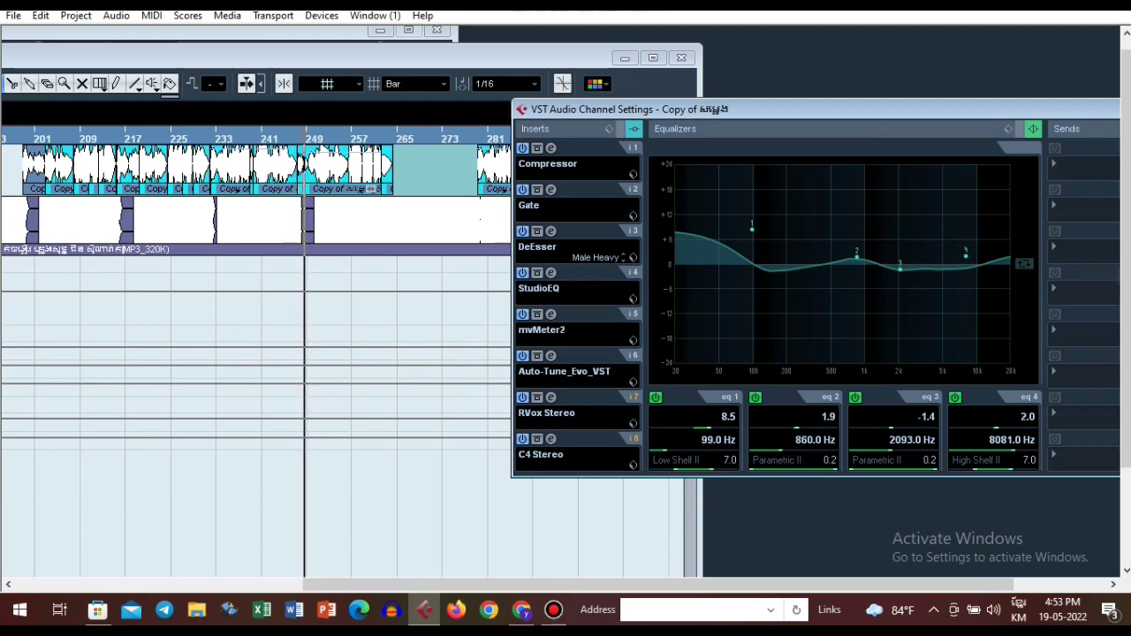
- Look up the DeEsser among the Dynamics effects available for insert 3, leaving the selection as it is
left_click(565, 205)
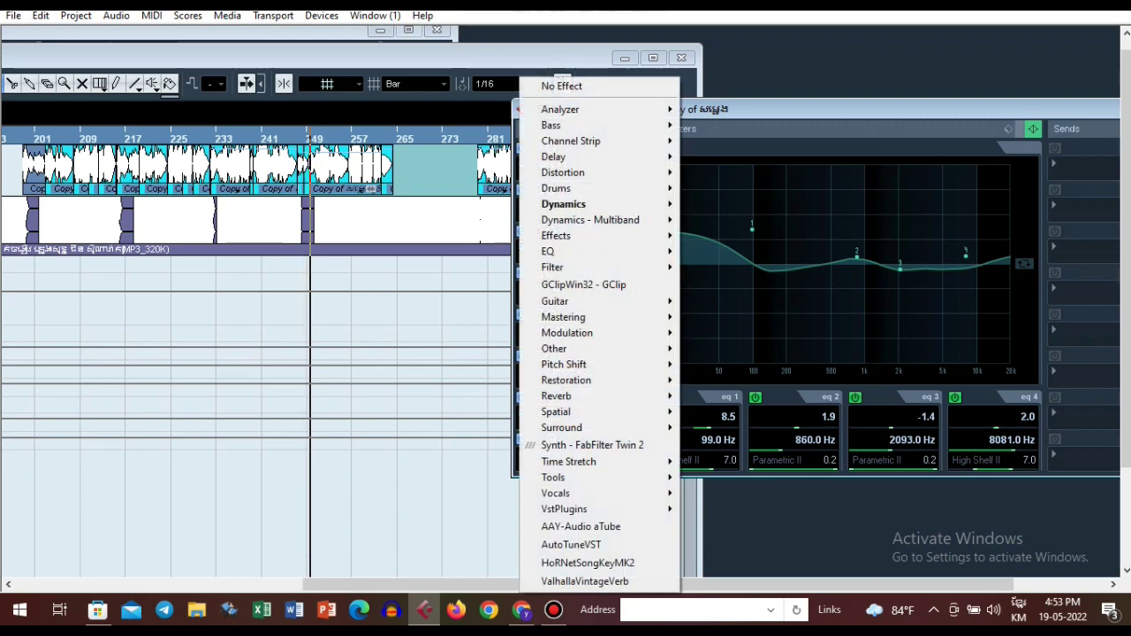
mouse_move(566, 204)
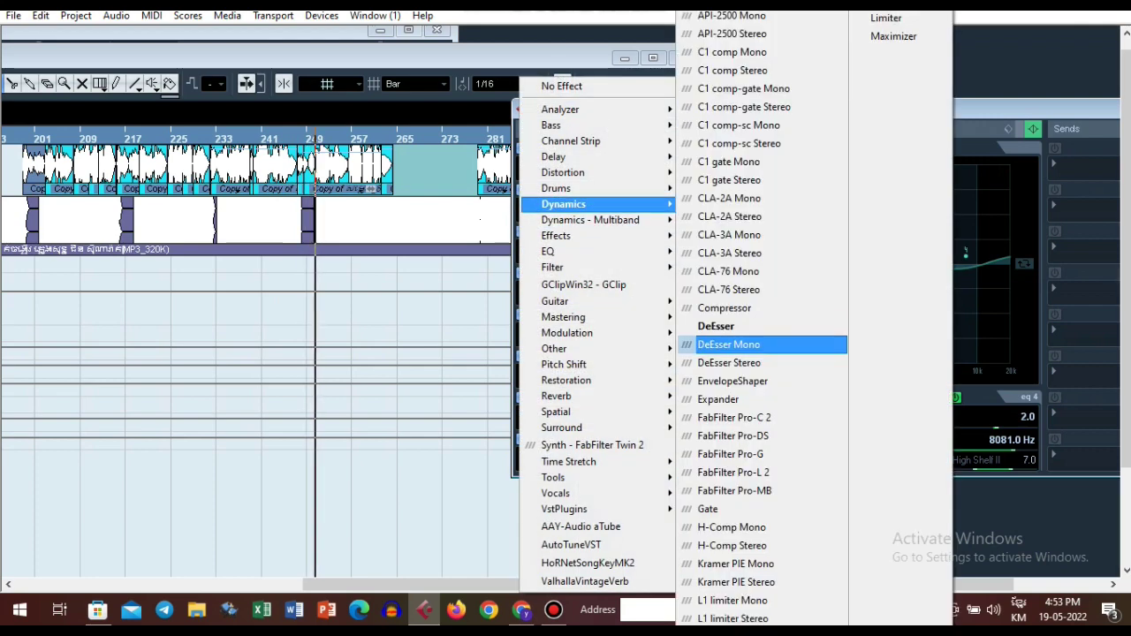
key("Escape")
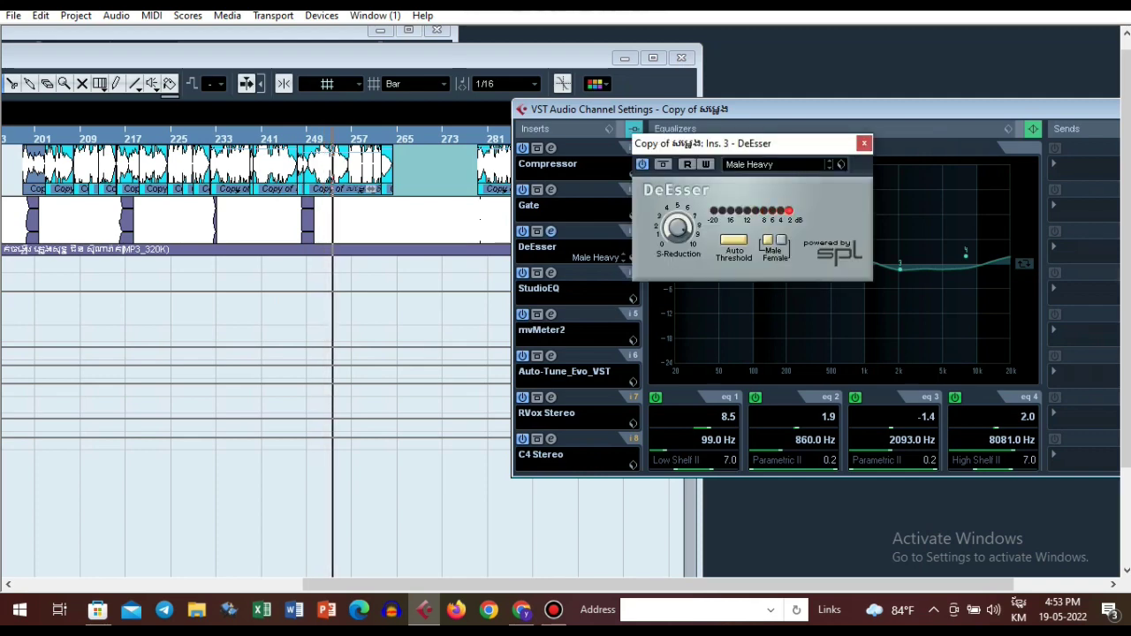
- Choose the Male Heavy preset in the insert 3 DeEsser and close its editor
left_click(771, 164)
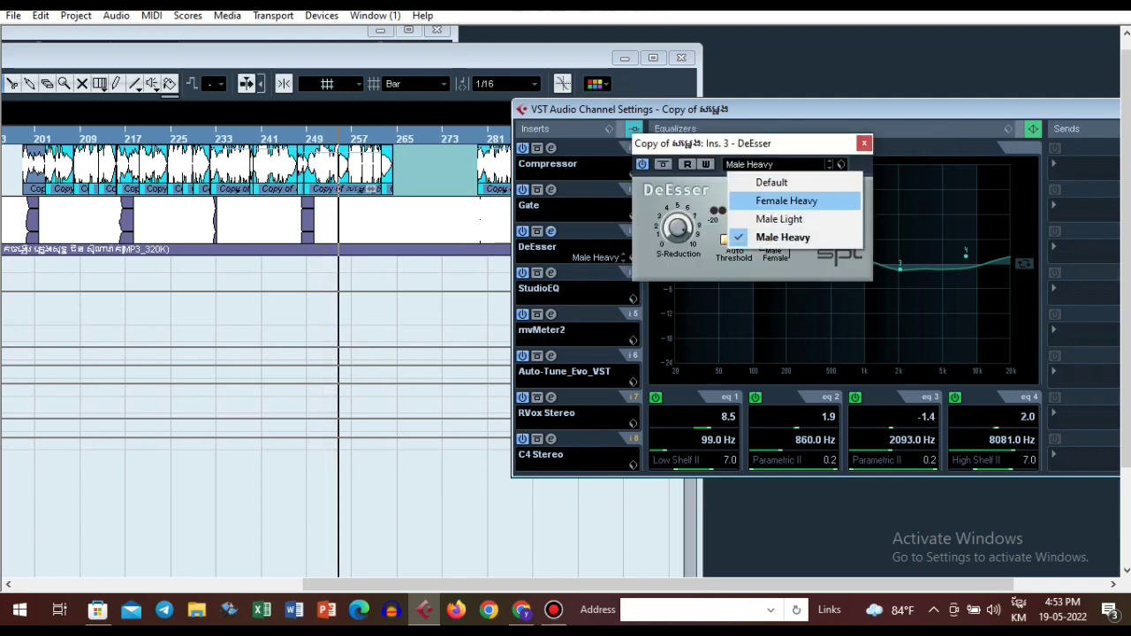
left_click(783, 238)
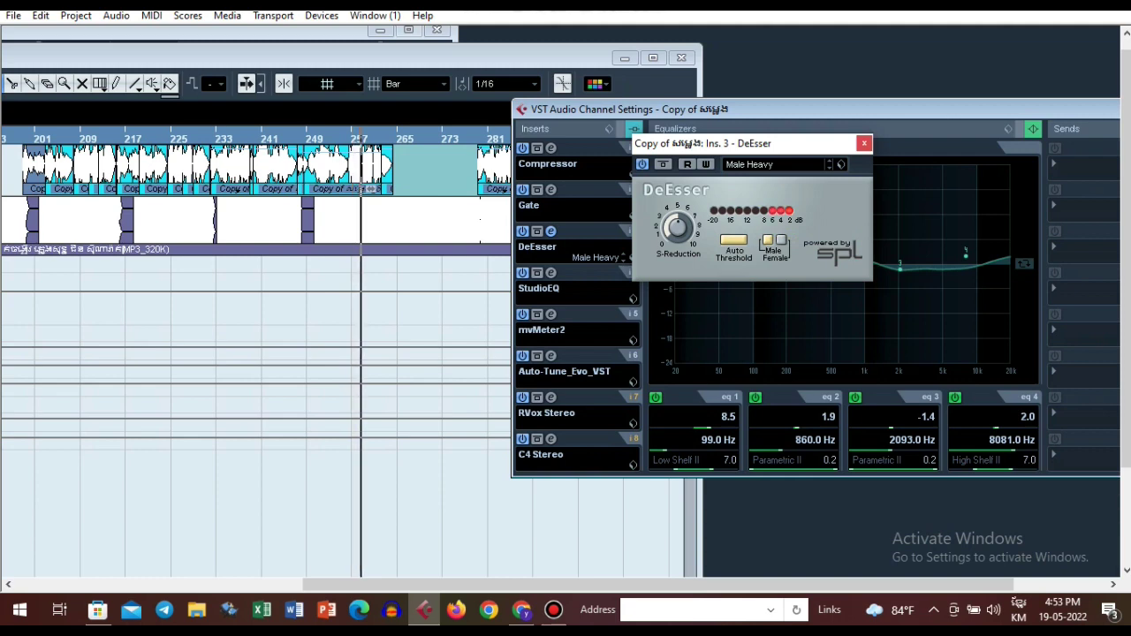
left_click(864, 144)
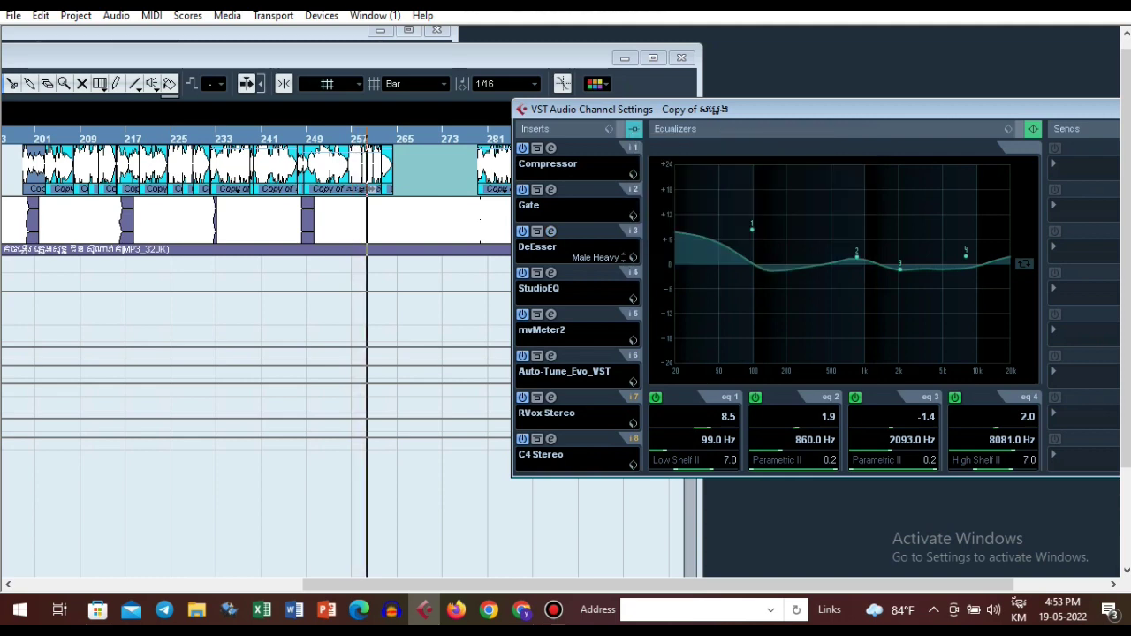
- Look up StudioEQ among the EQ effects available for insert 4 and show its editor
left_click(541, 290)
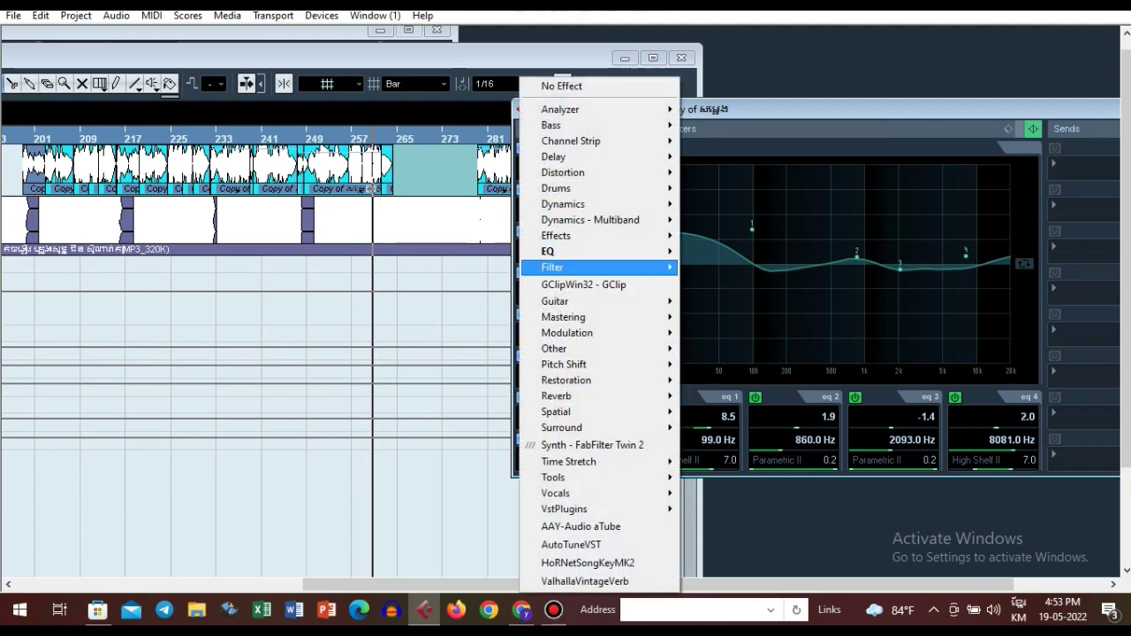
mouse_move(552, 251)
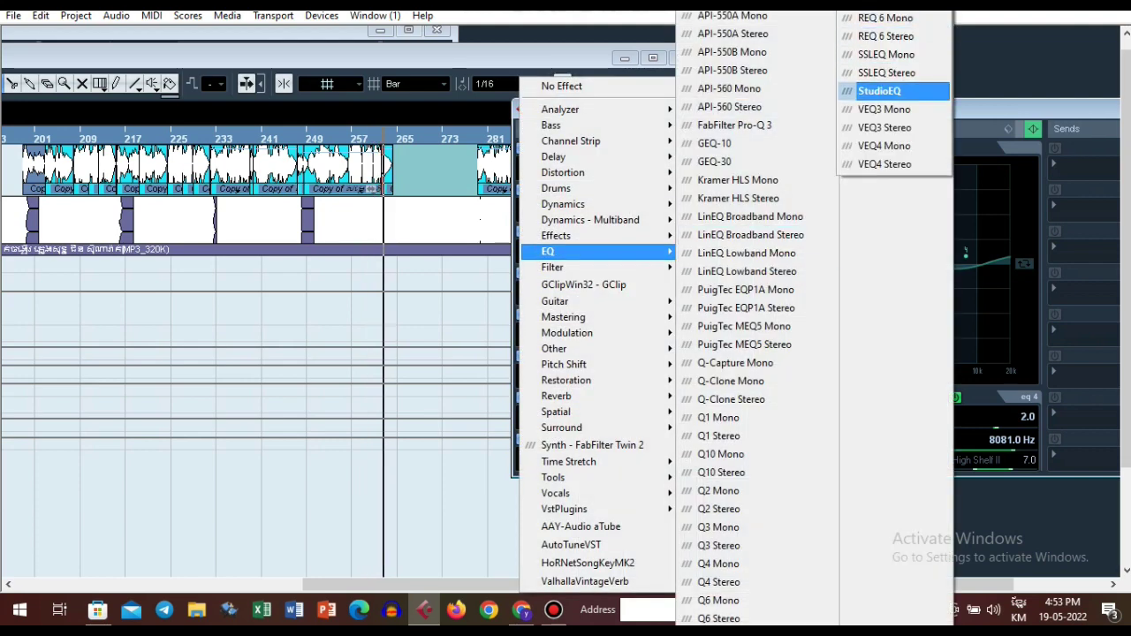
left_click(893, 91)
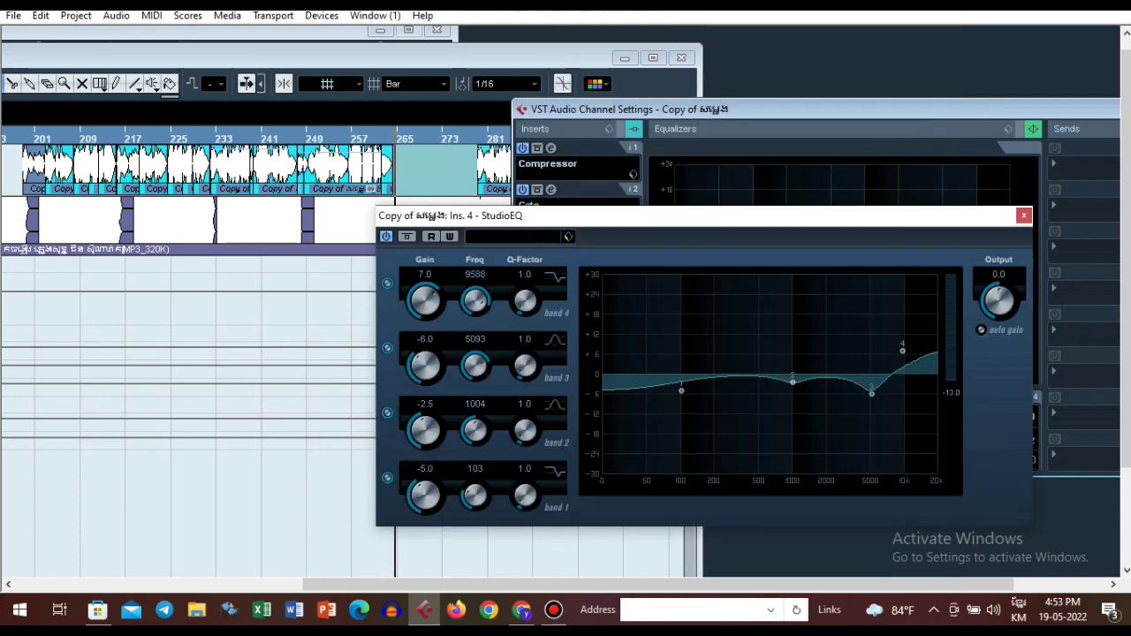
- Play from the start of the vocal clips and review the gain, frequency and Q-factor of StudioEQ bands 4 and 3
left_click(20, 138)
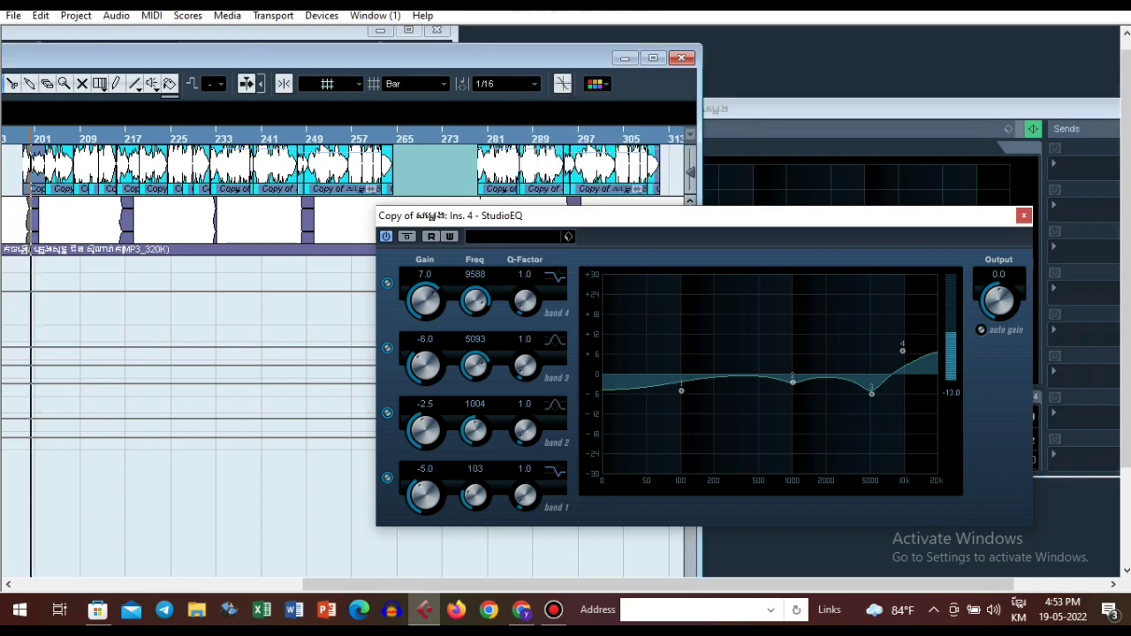
left_click(426, 274)
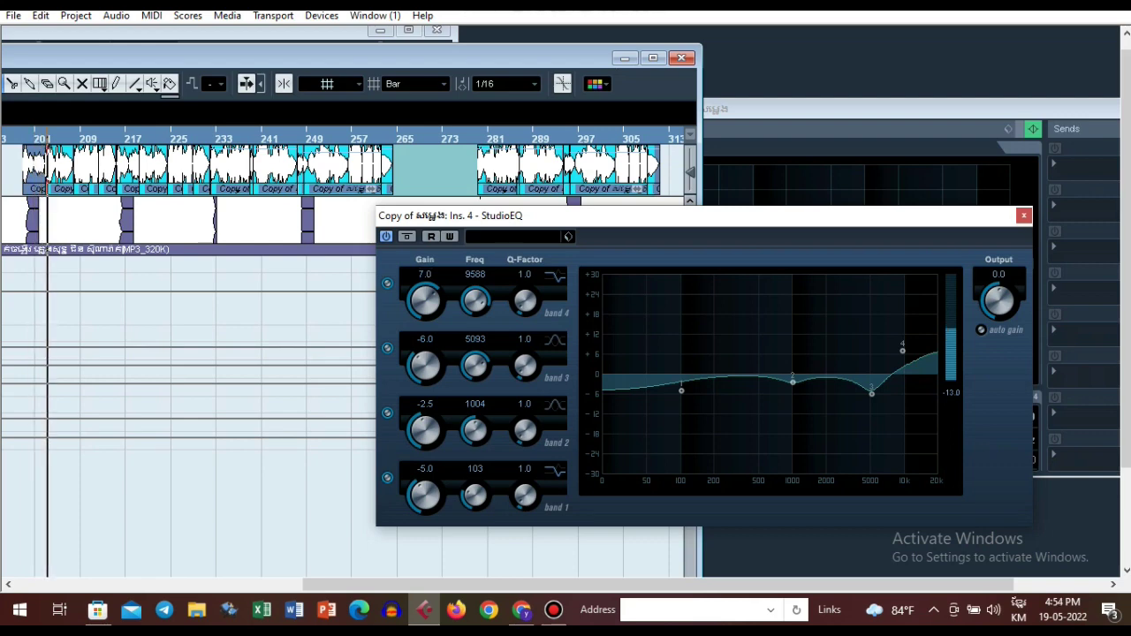
left_click(475, 275)
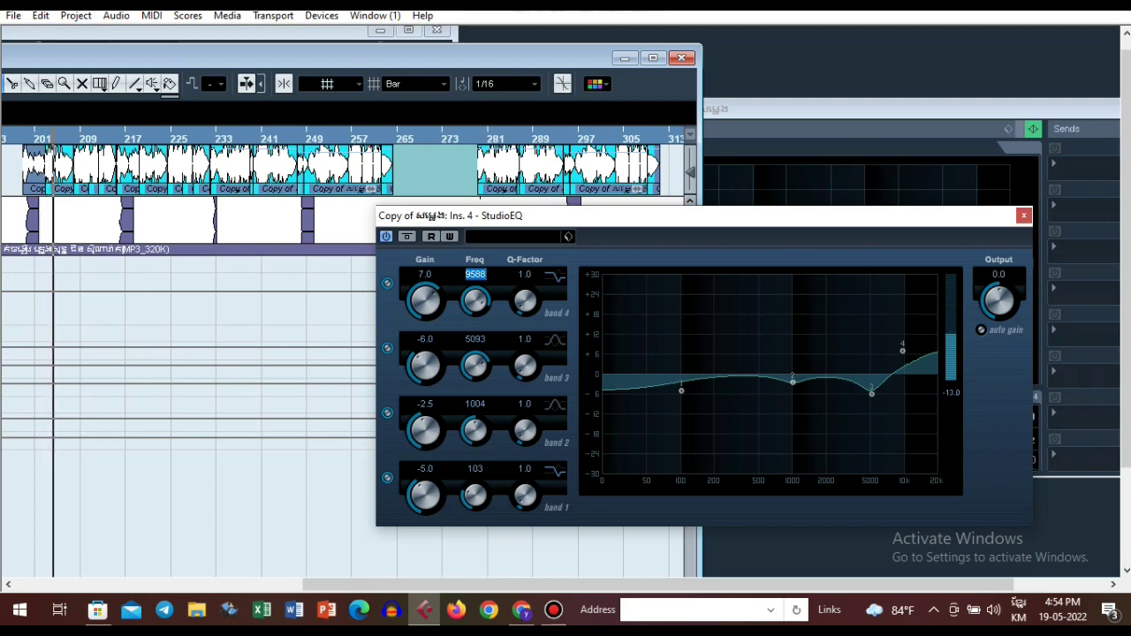
key("Tab")
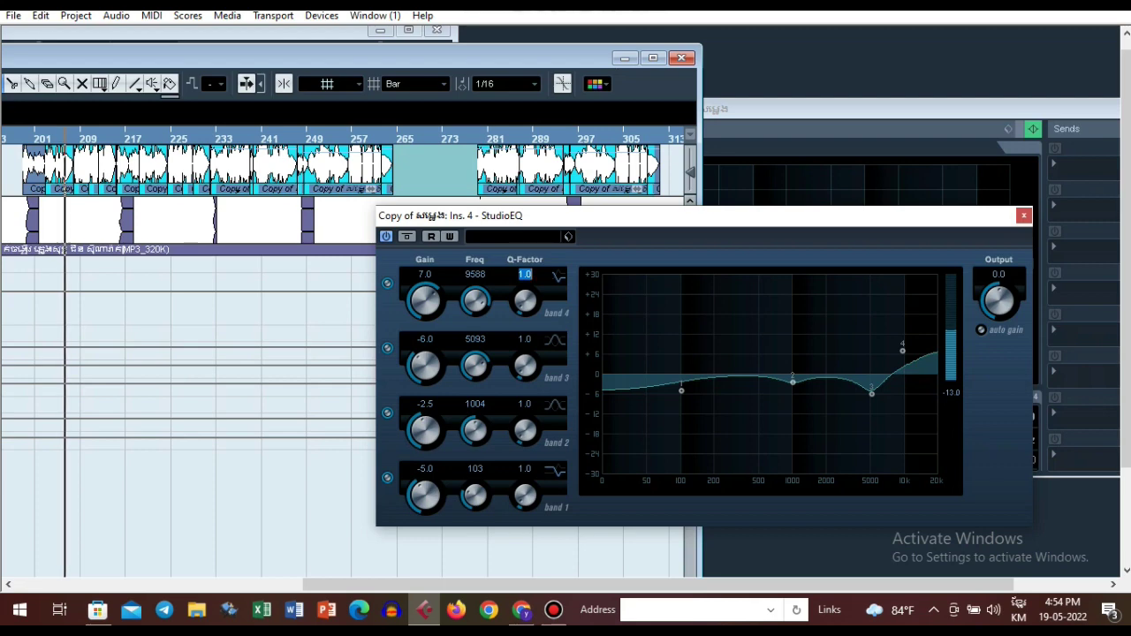
key("Tab")
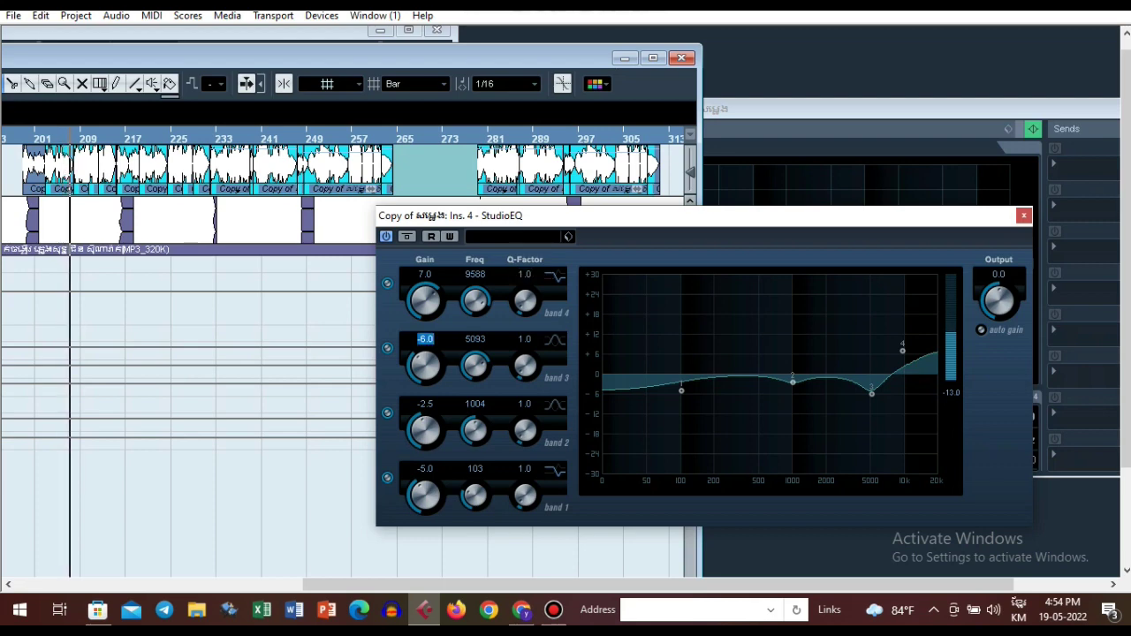
key("Tab")
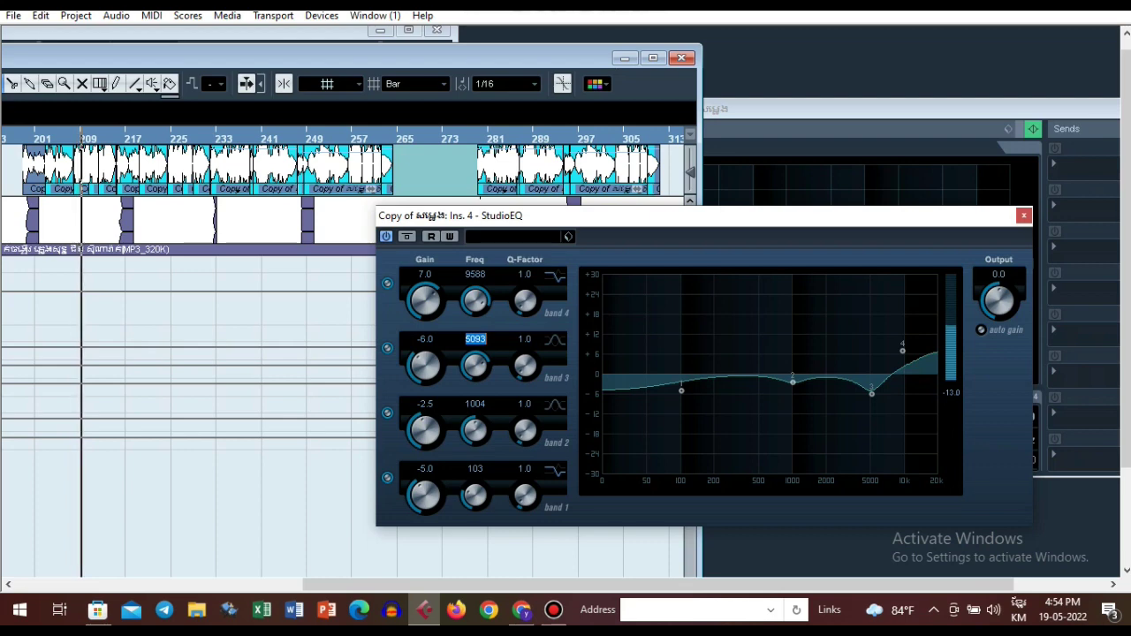
key("Tab")
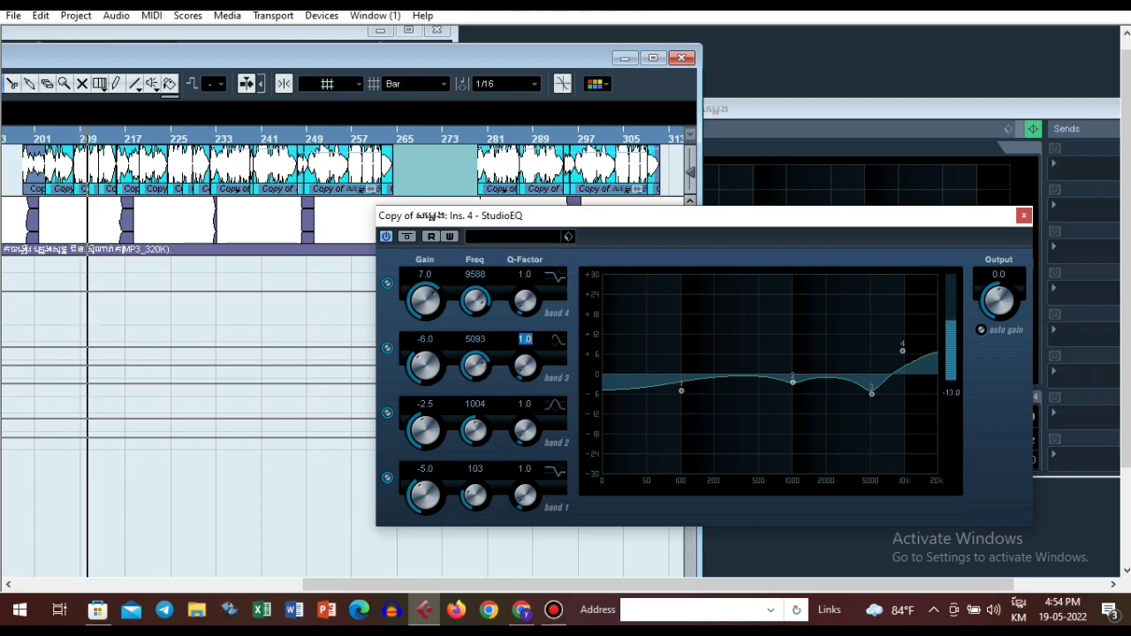
- Review the gain, frequency and Q-factor of StudioEQ bands 2 and 1, and close its editor
key("Tab")
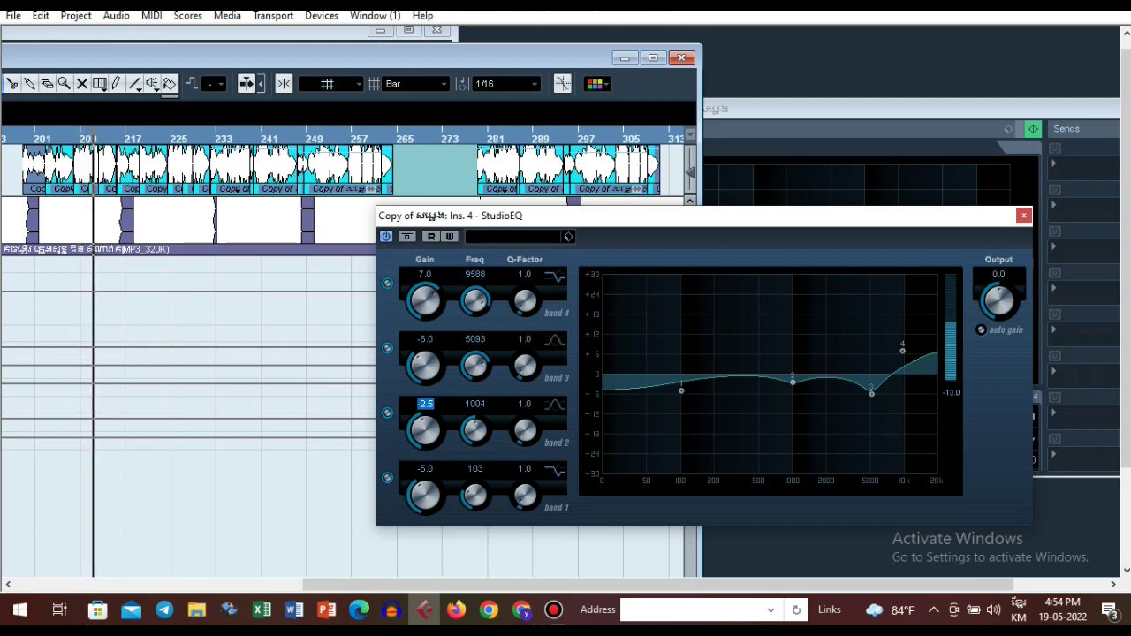
key("Tab")
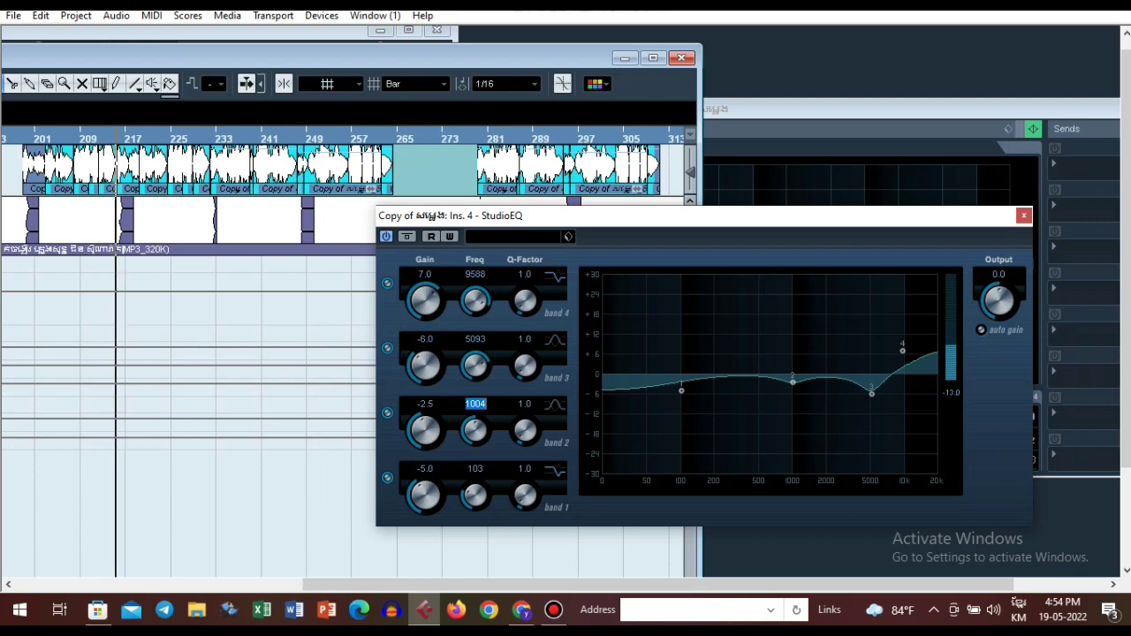
key("Tab")
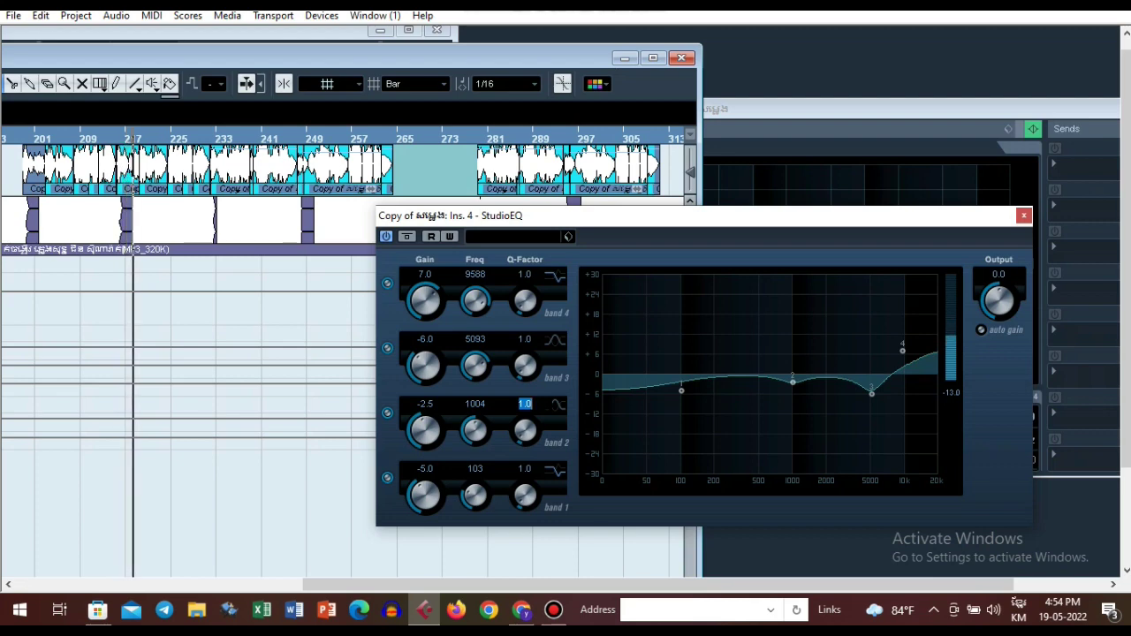
key("Tab")
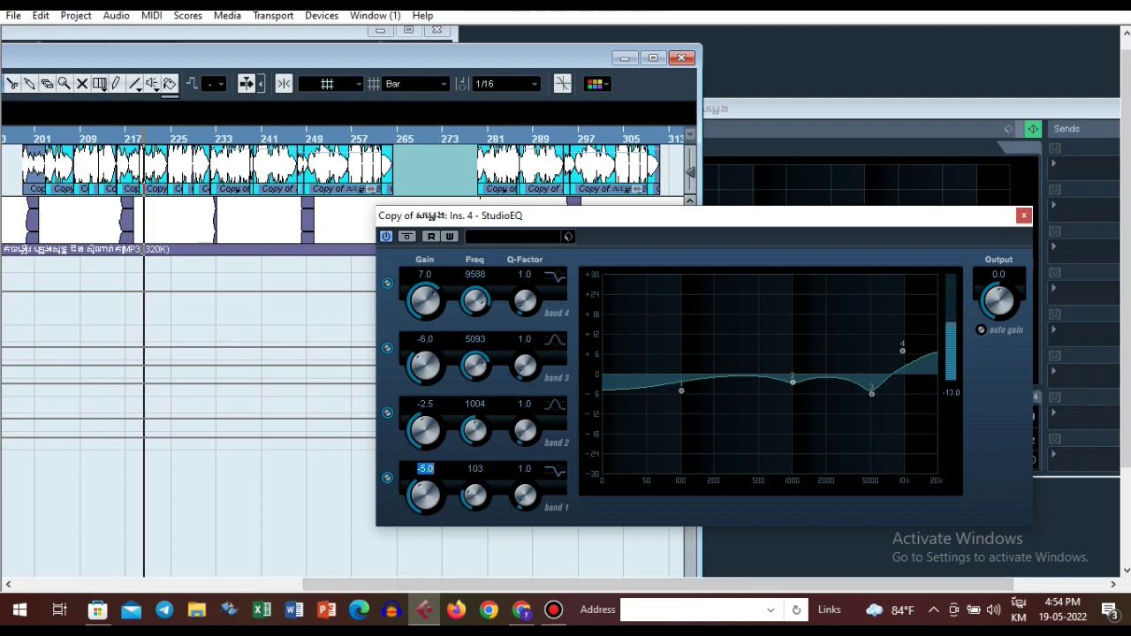
key("Tab")
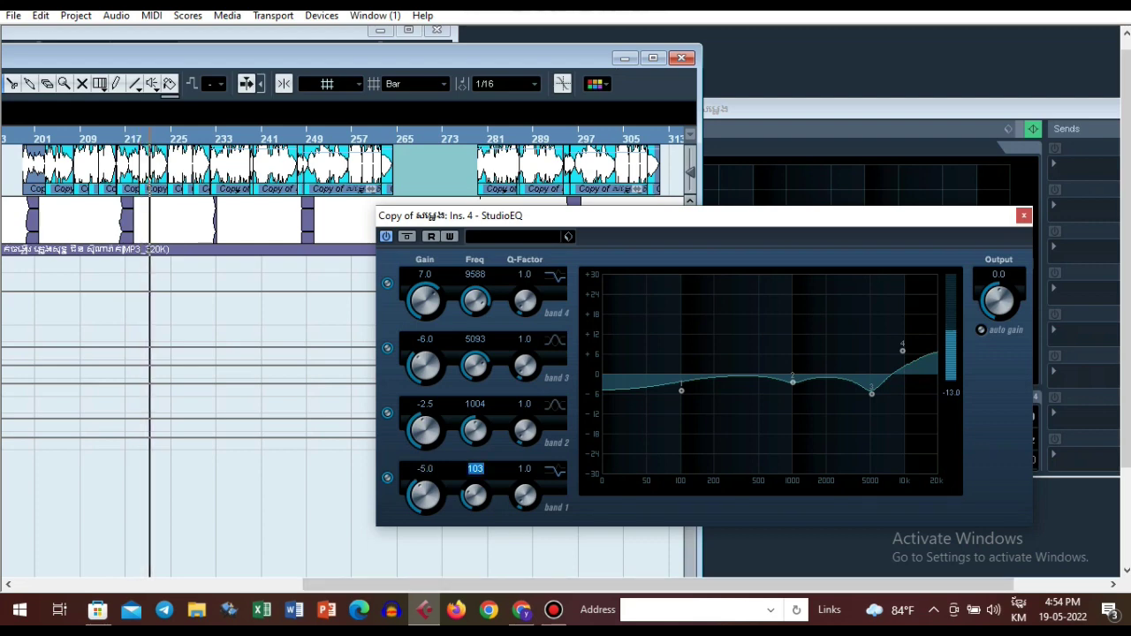
key("Tab")
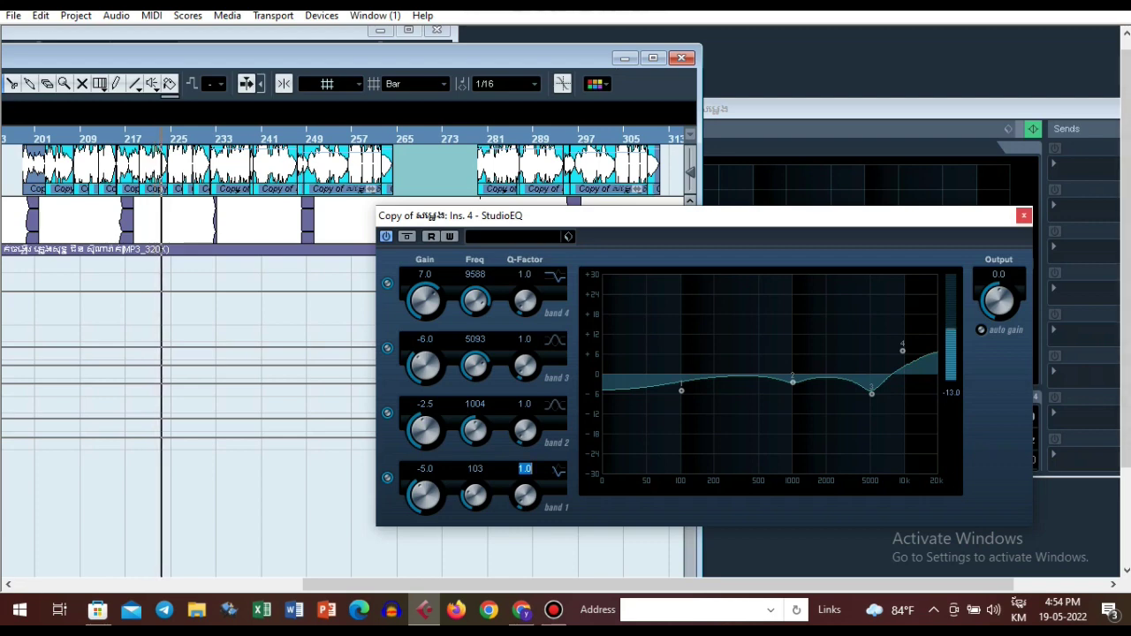
key("alt+F4")
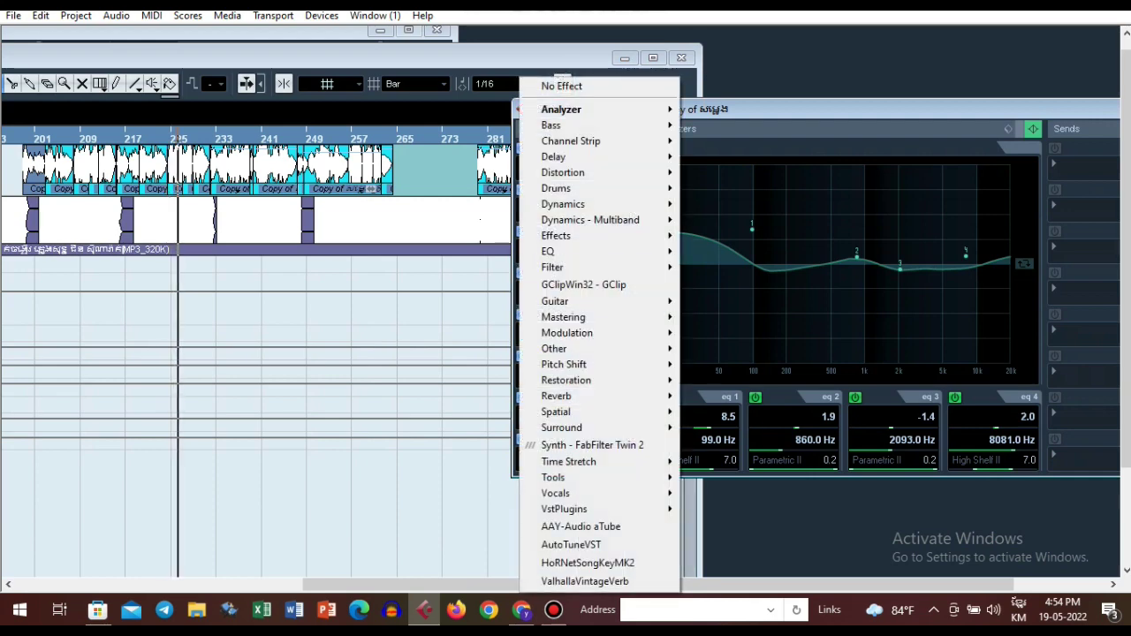
- Choose mvMeter2 from the Analyzer effects in insert 5, pick its factory preset RMS +3dB (AES-17), and close its editor
mouse_move(566, 110)
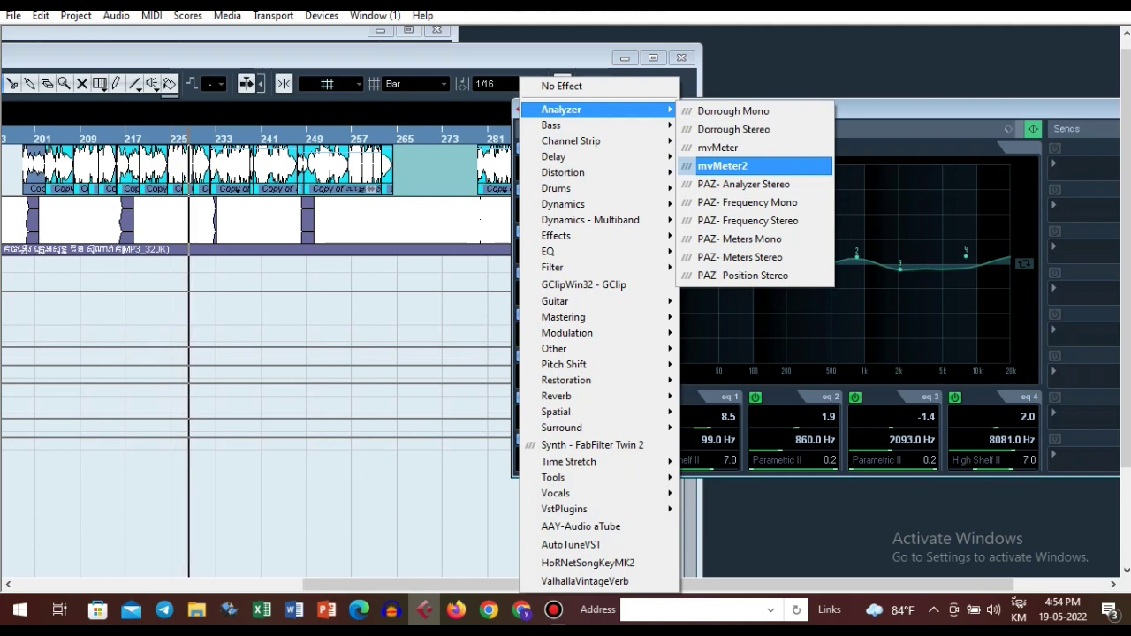
left_click(722, 166)
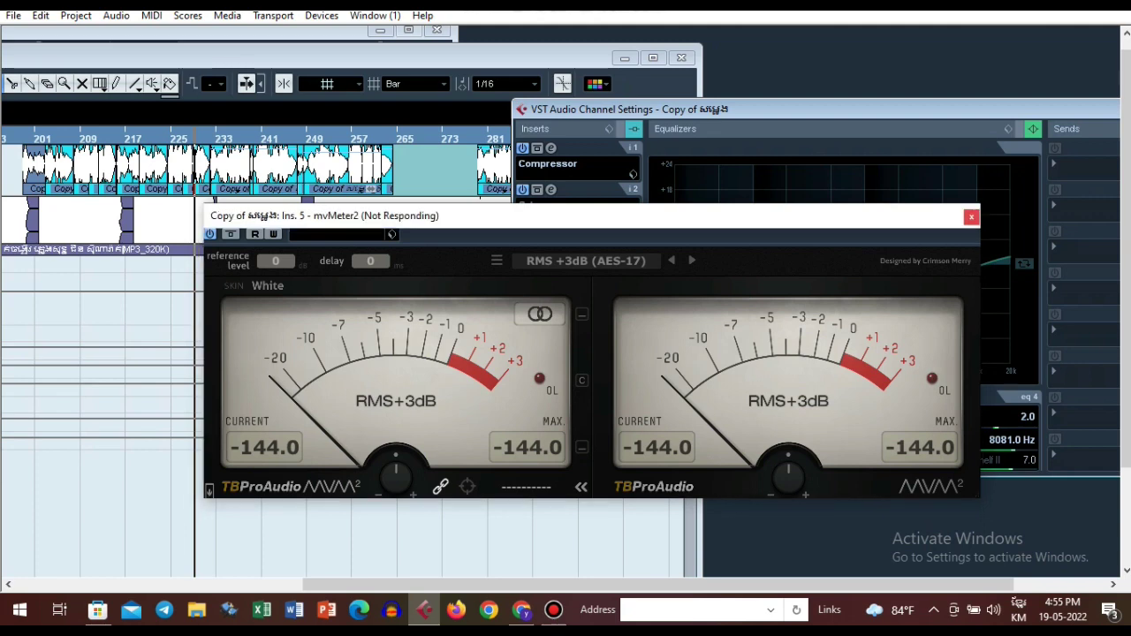
left_click(566, 262)
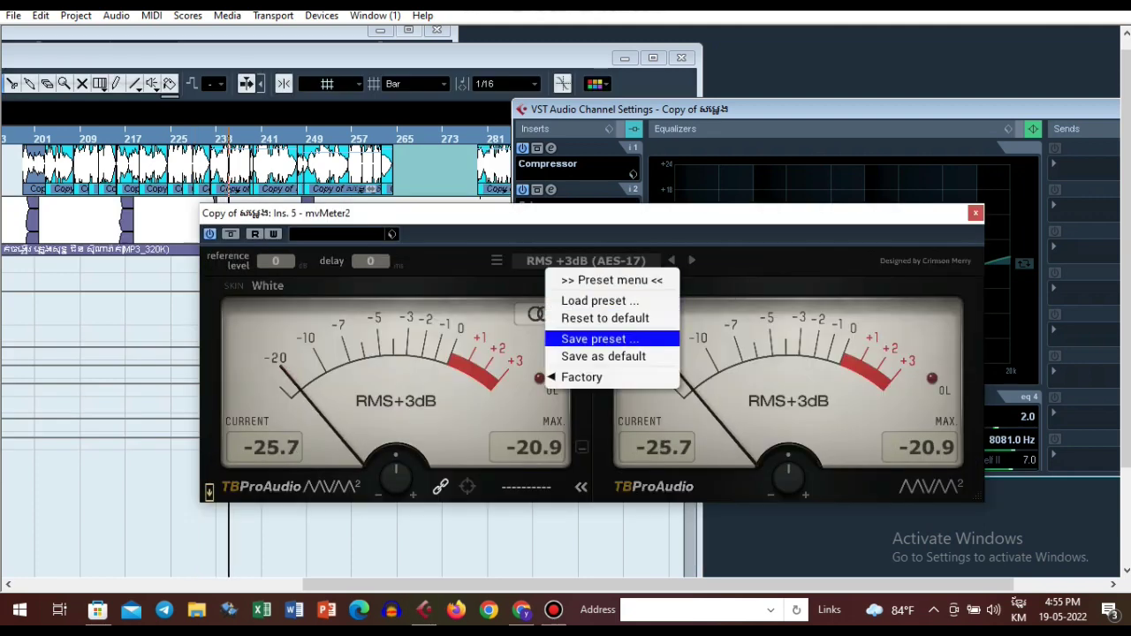
mouse_move(582, 378)
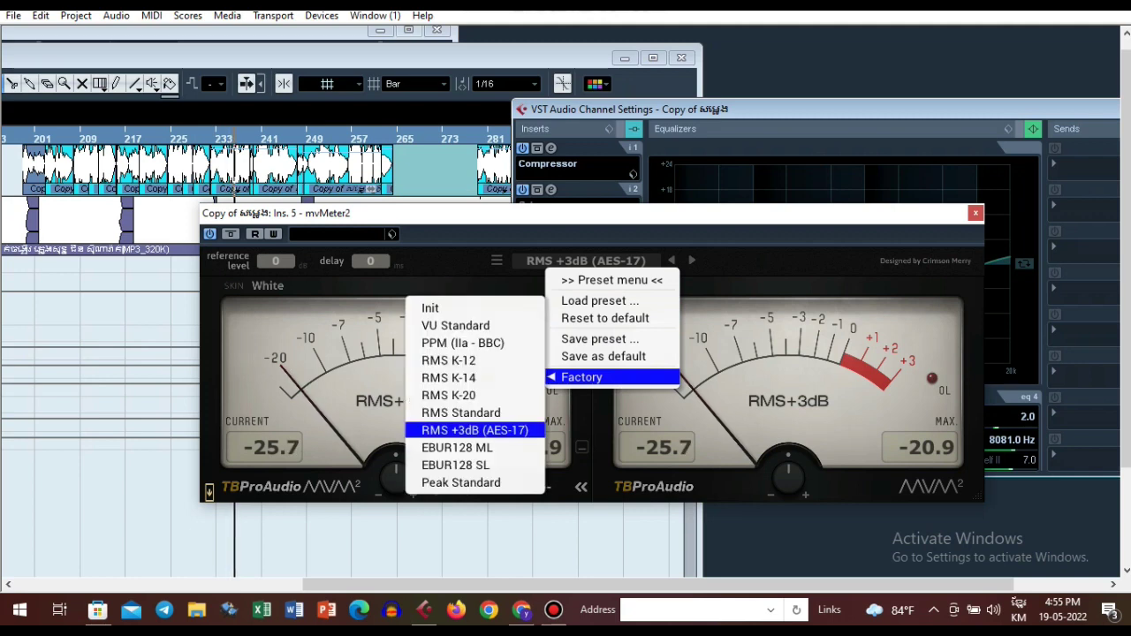
left_click(475, 429)
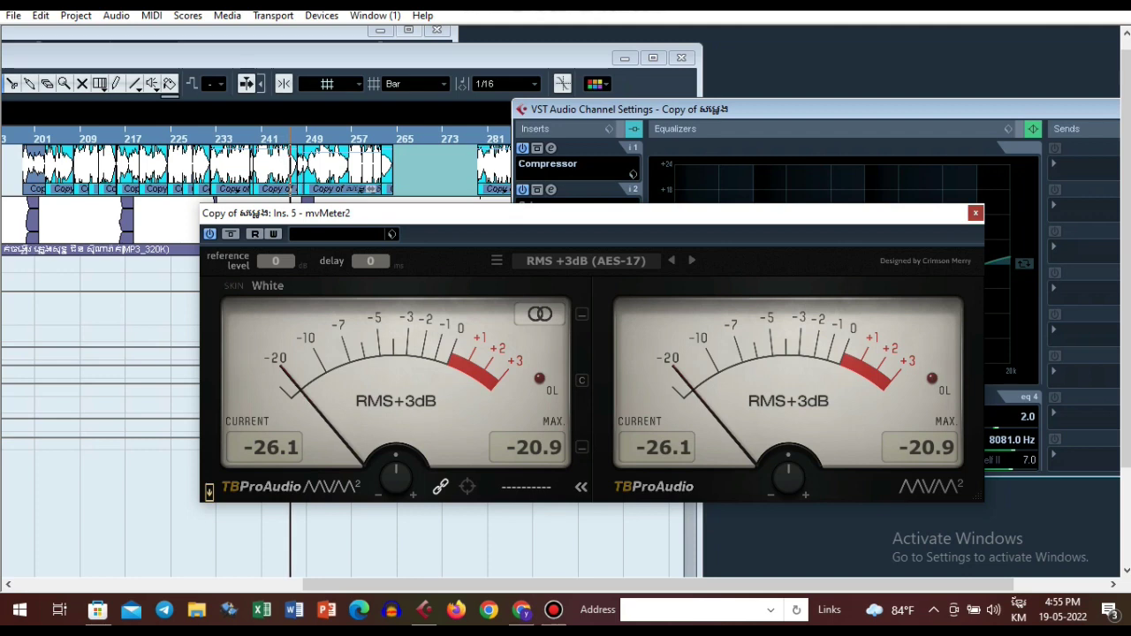
left_click(976, 213)
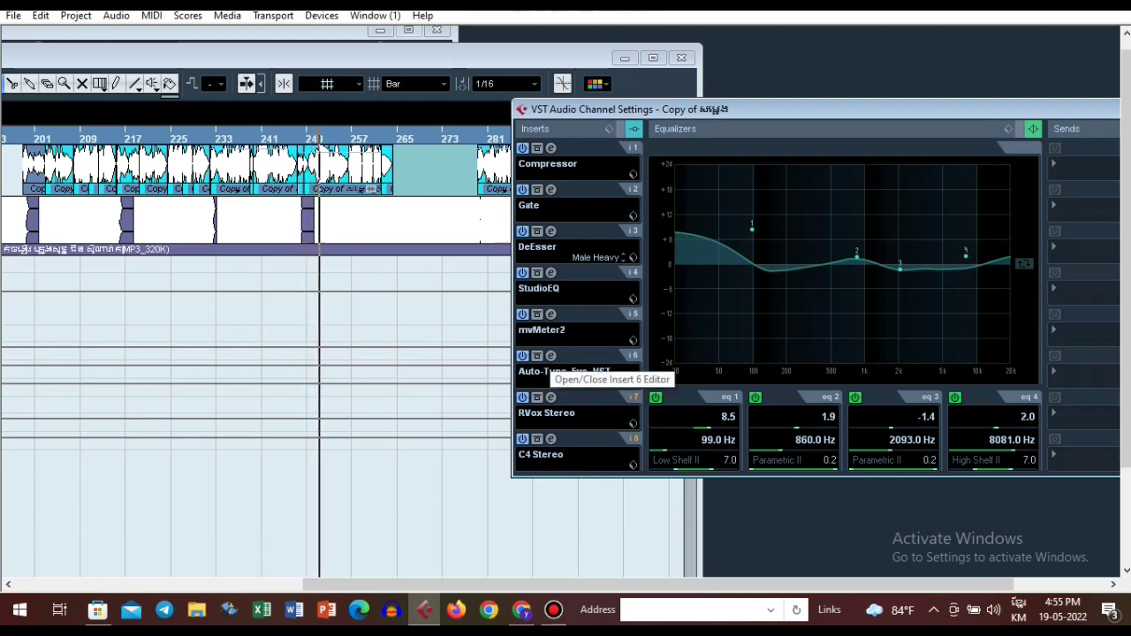
- Open the vocal's insert 6 Auto-Tune Evo editor and show the channel settings of the music on track 2
left_click(550, 356)
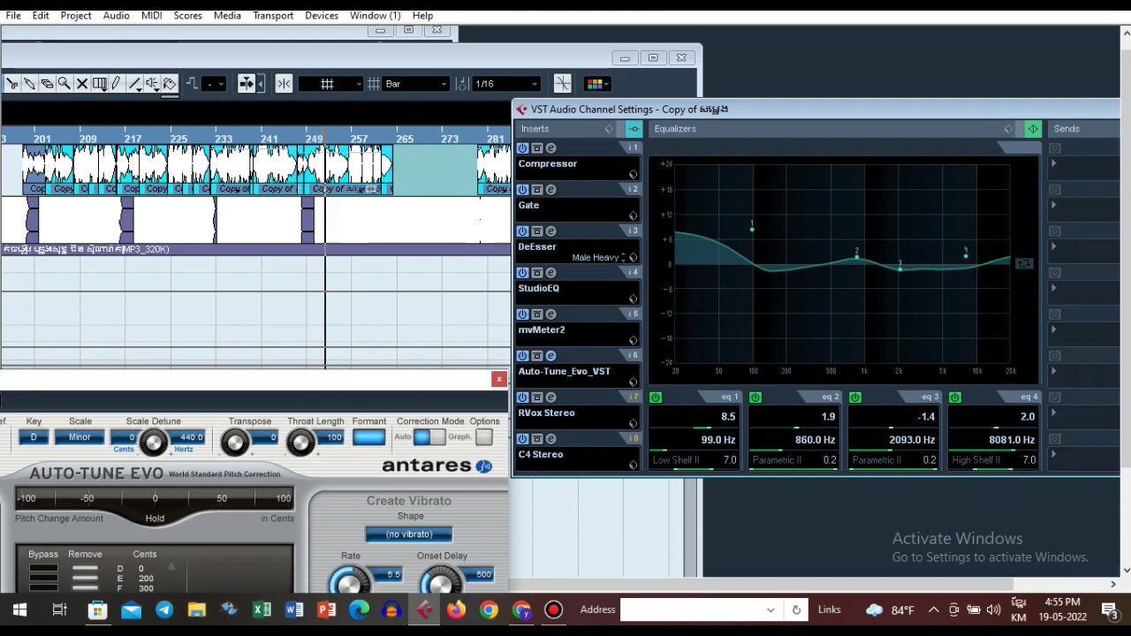
left_click(653, 58)
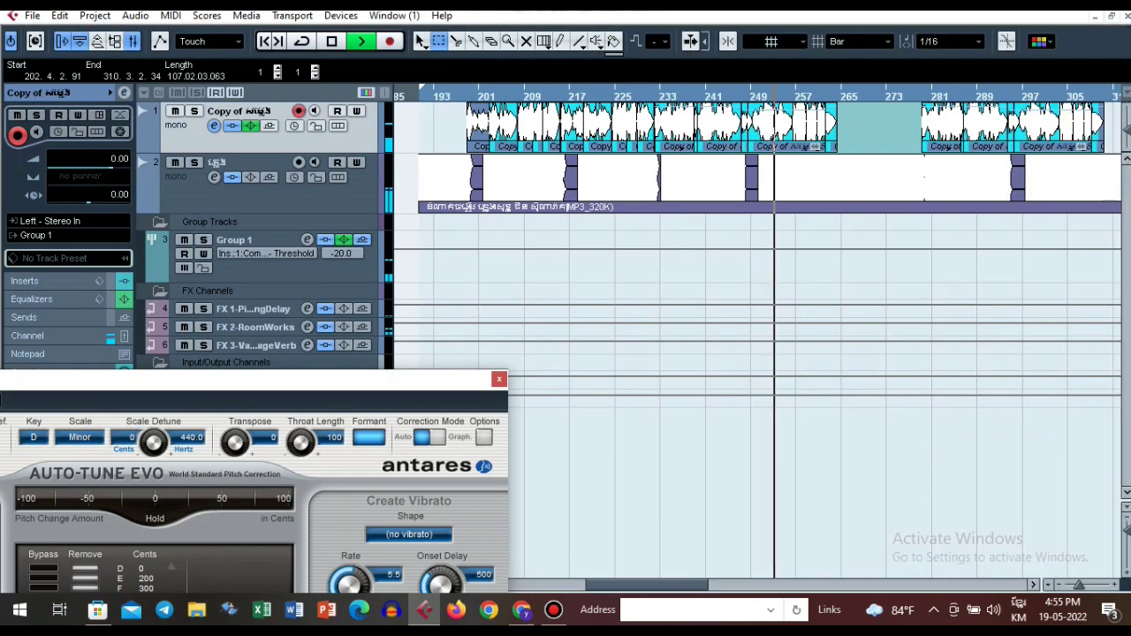
left_click(217, 163)
left_click(214, 177)
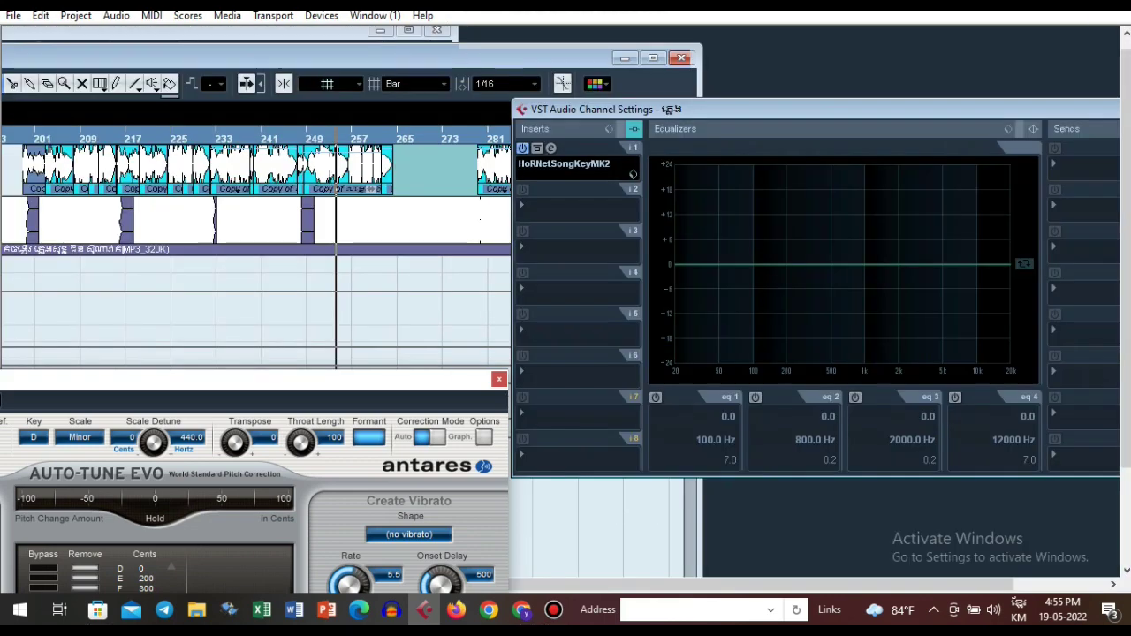
- Open the music track's HoRNetSongKeyMK2 editor and reposition it and the Auto-Tune Evo editor to compare the key readings
left_click(550, 148)
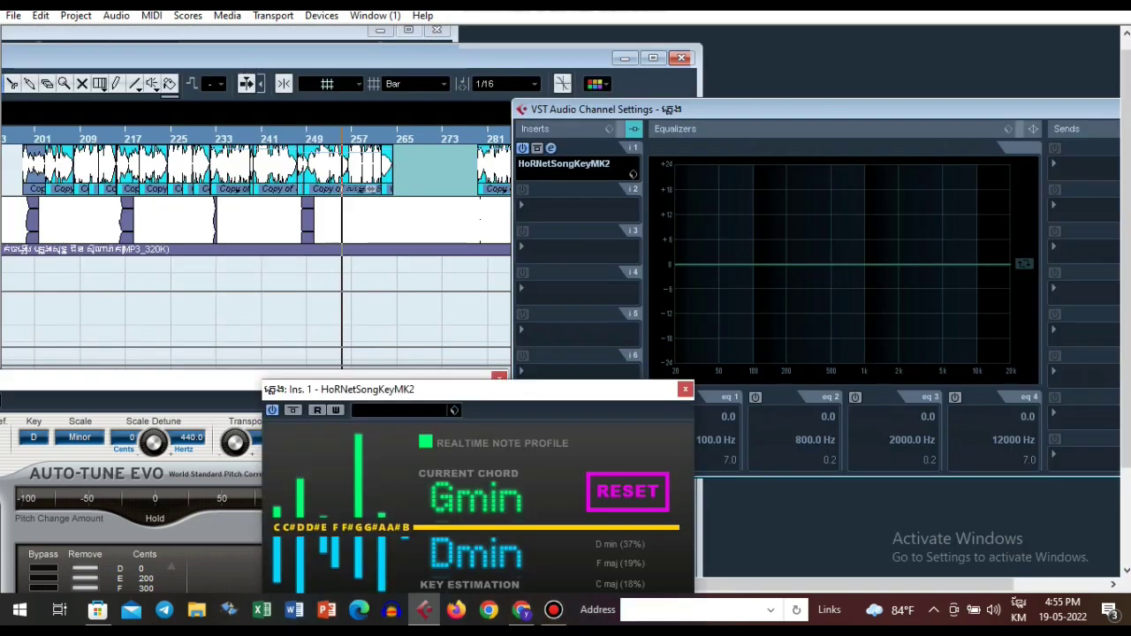
left_click_drag(515, 390, 764, 225)
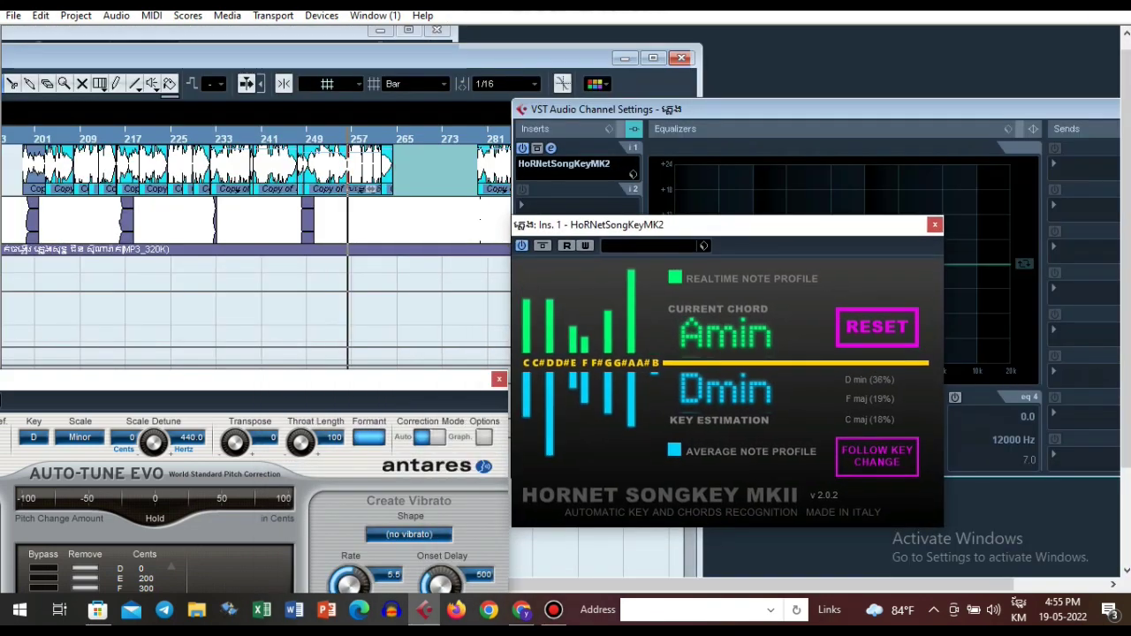
left_click(652, 246)
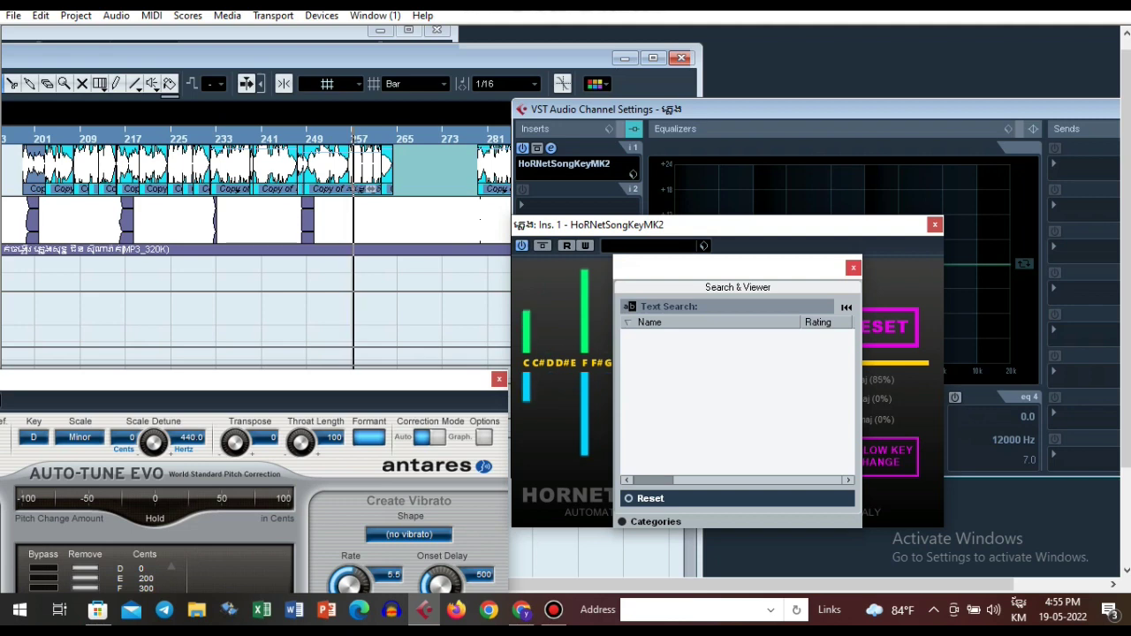
key("Escape")
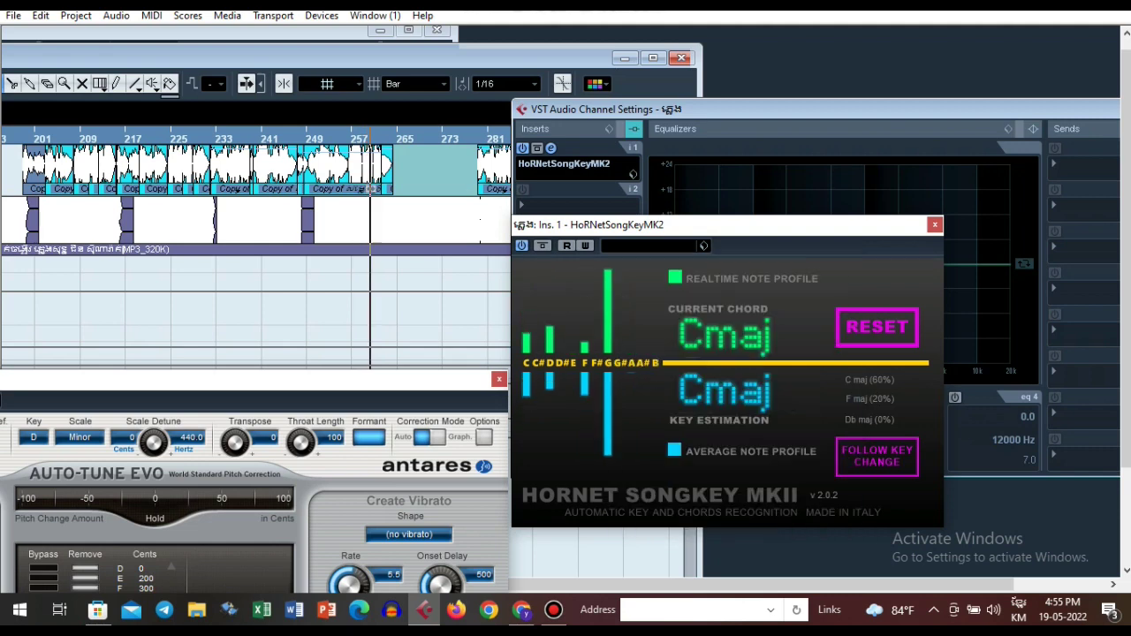
left_click_drag(359, 389, 494, 338)
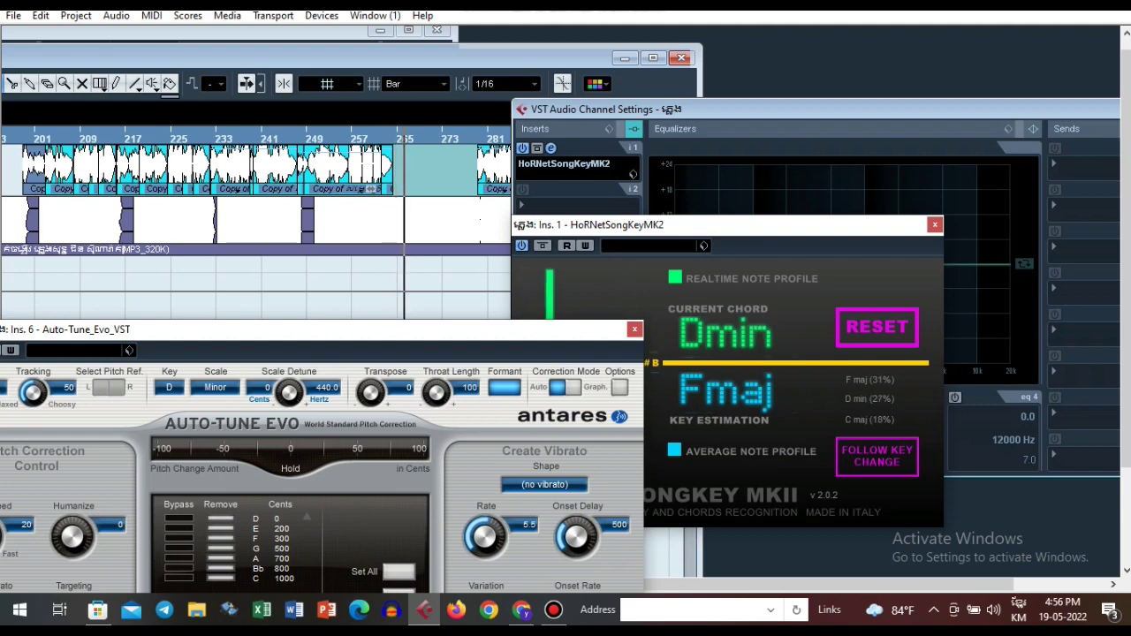
- Replay from the start of the vocal clips and check the song's key estimate against Auto-Tune Evo's Key options, leaving the key as it is
left_click(23, 138)
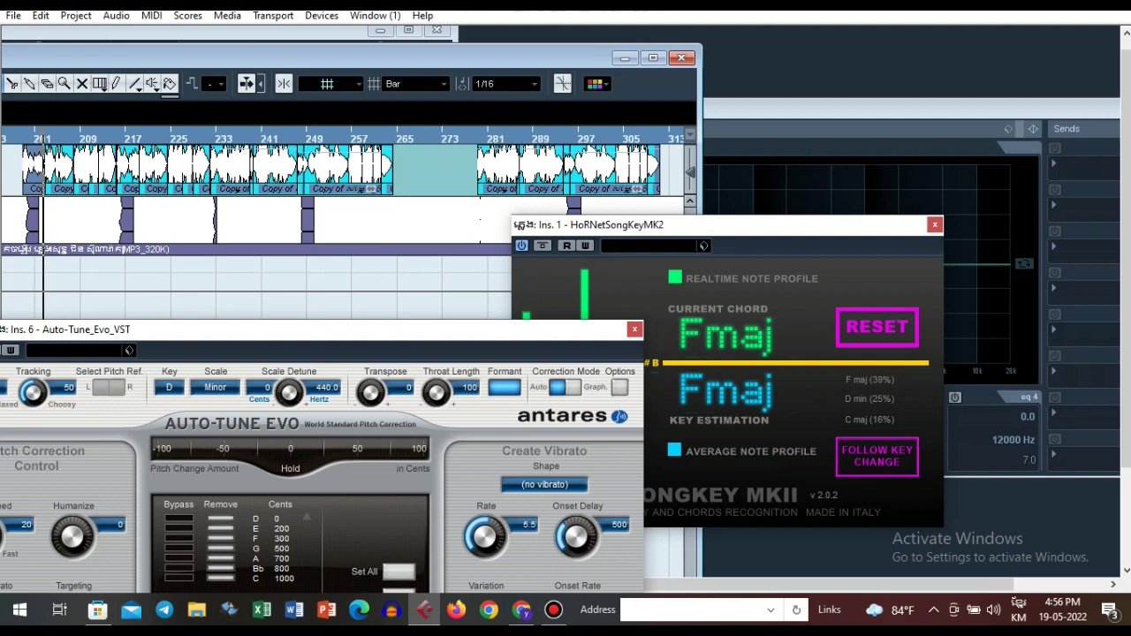
left_click(652, 247)
left_click(854, 268)
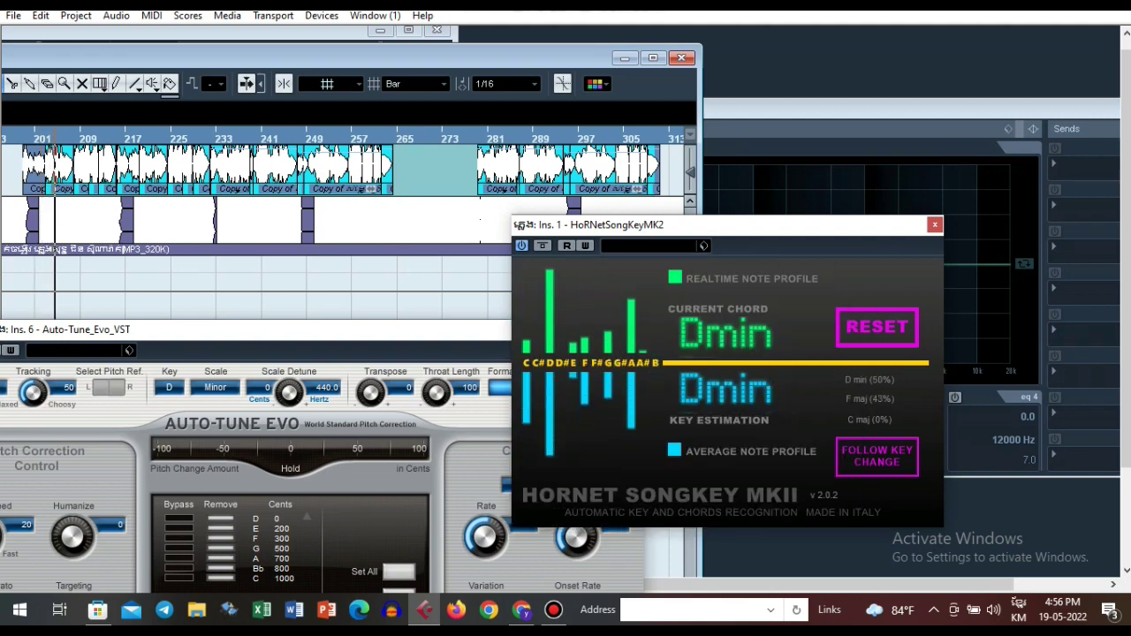
left_click(171, 388)
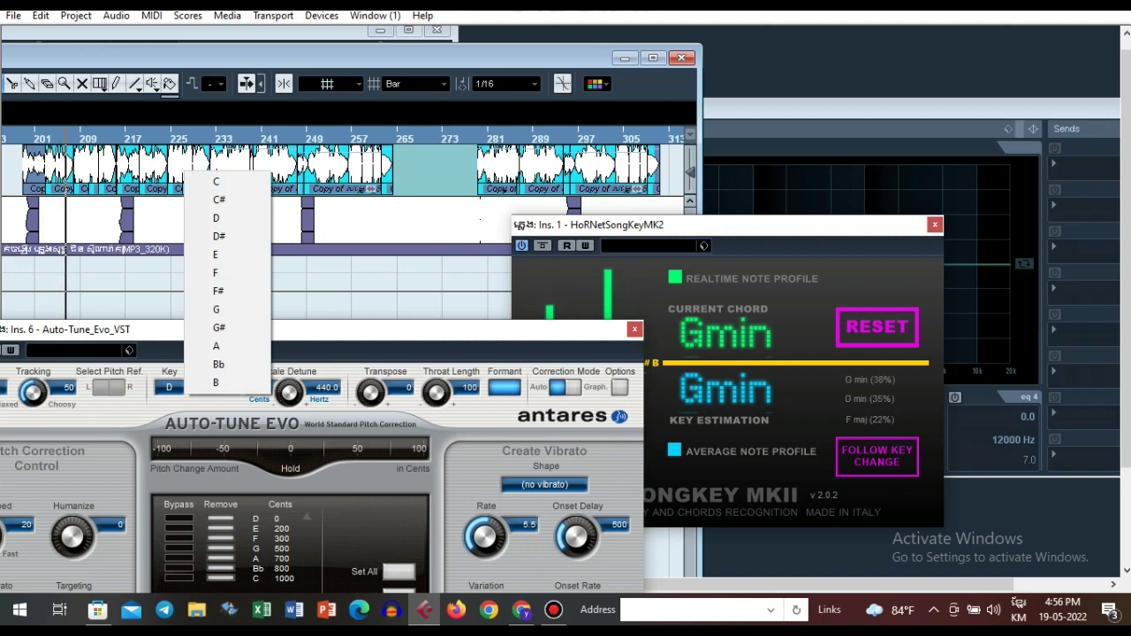
key("Escape")
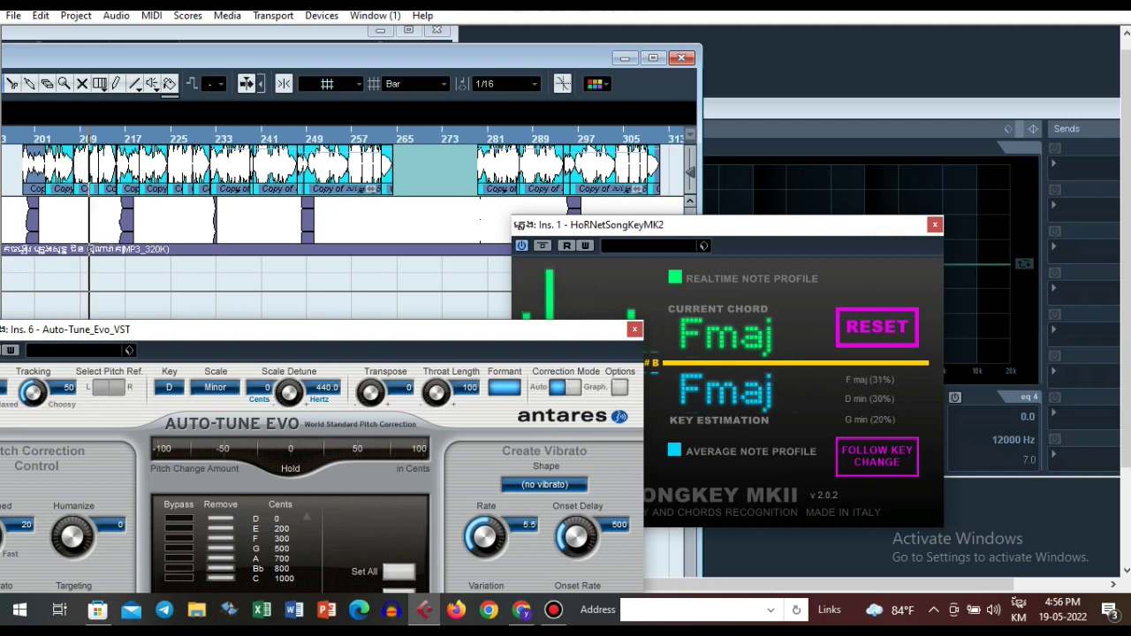
- Choose D as the key and Minor as the scale in Auto-Tune Evo to match the song's key estimate
left_click(182, 391)
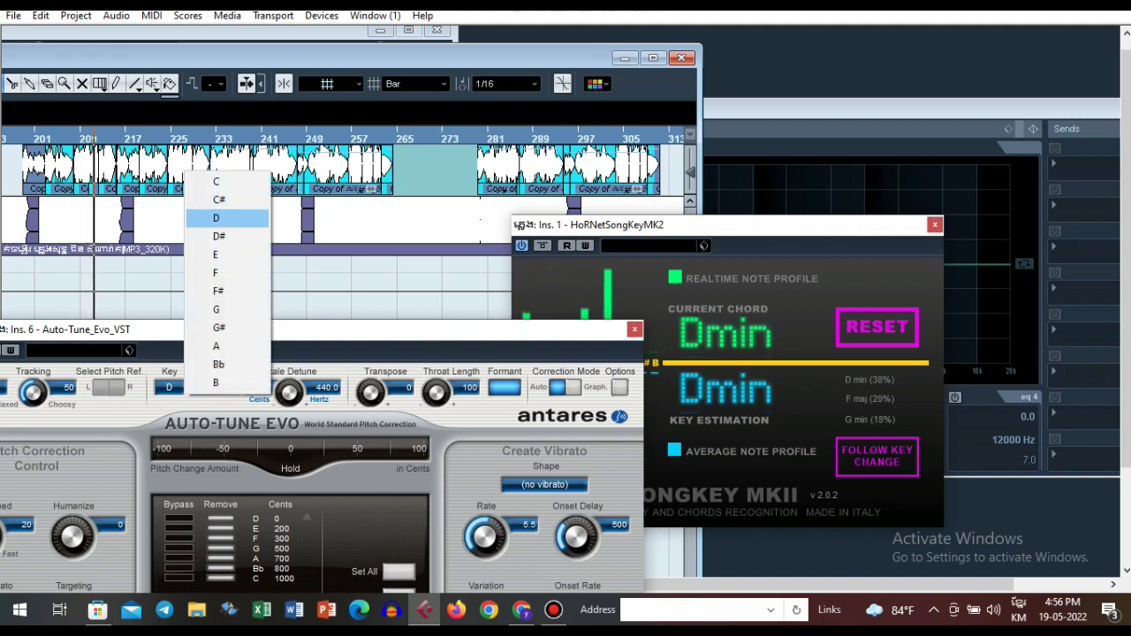
left_click(218, 218)
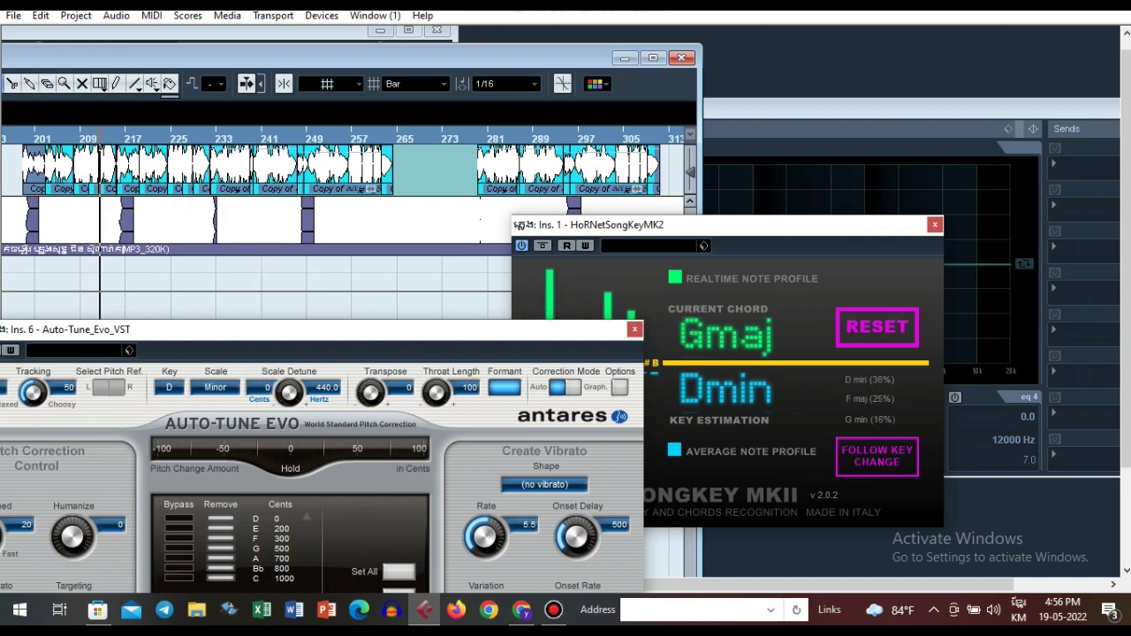
left_click(215, 388)
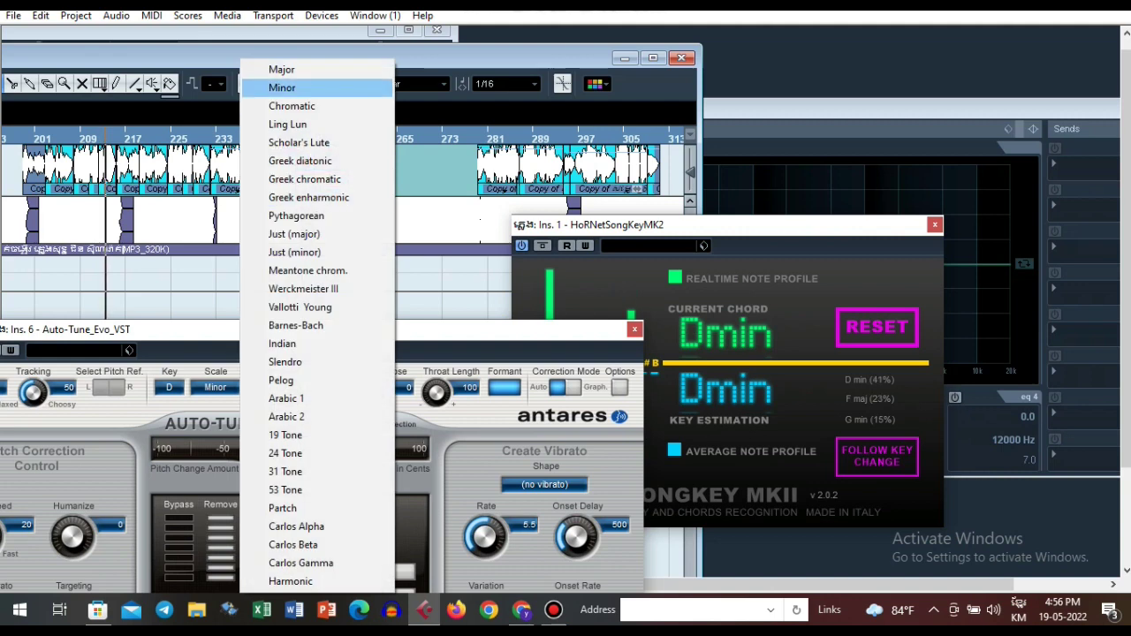
left_click(283, 88)
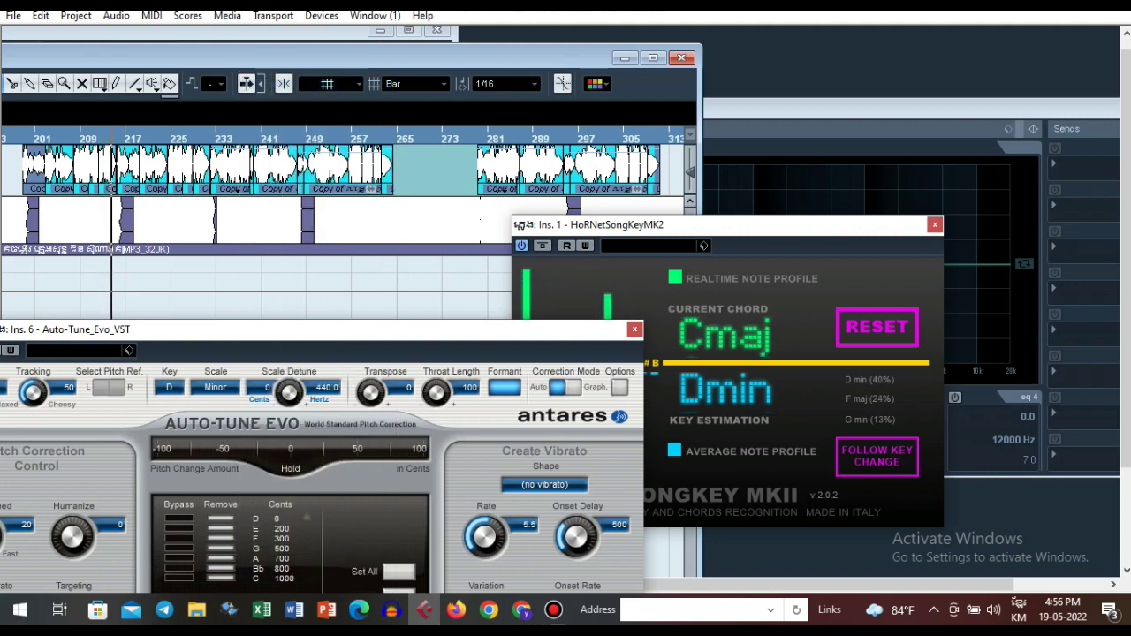
- Close the HoRNetSongKeyMK2 and Auto-Tune Evo editors and show the vocal track's channel settings again
left_click(727, 225)
left_click(935, 225)
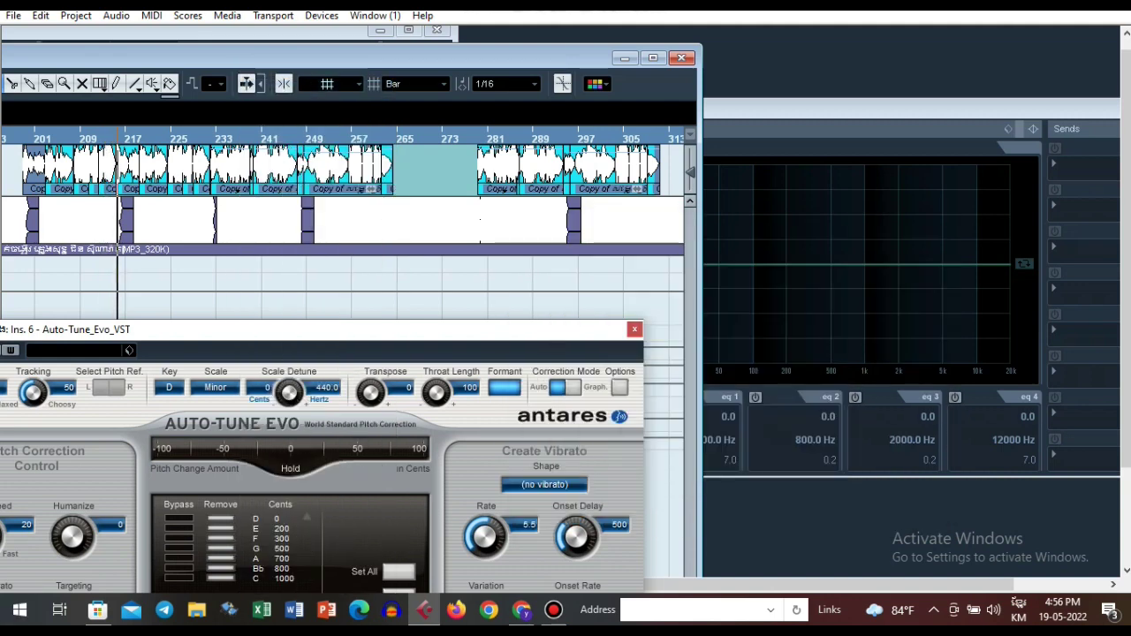
left_click(634, 330)
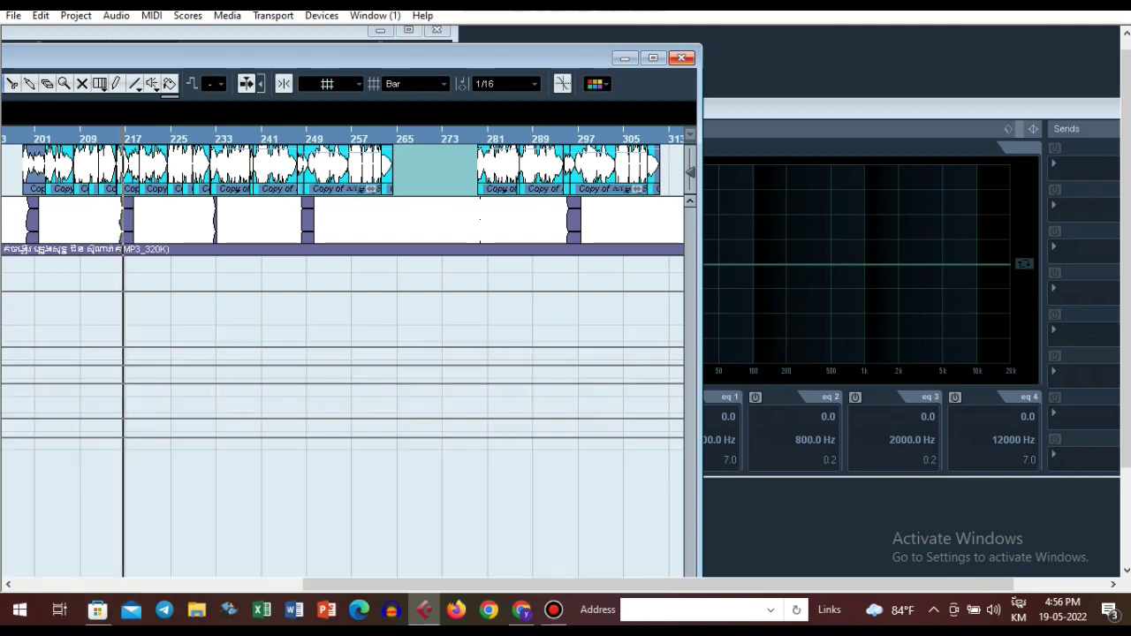
left_click(654, 58)
left_click(257, 119)
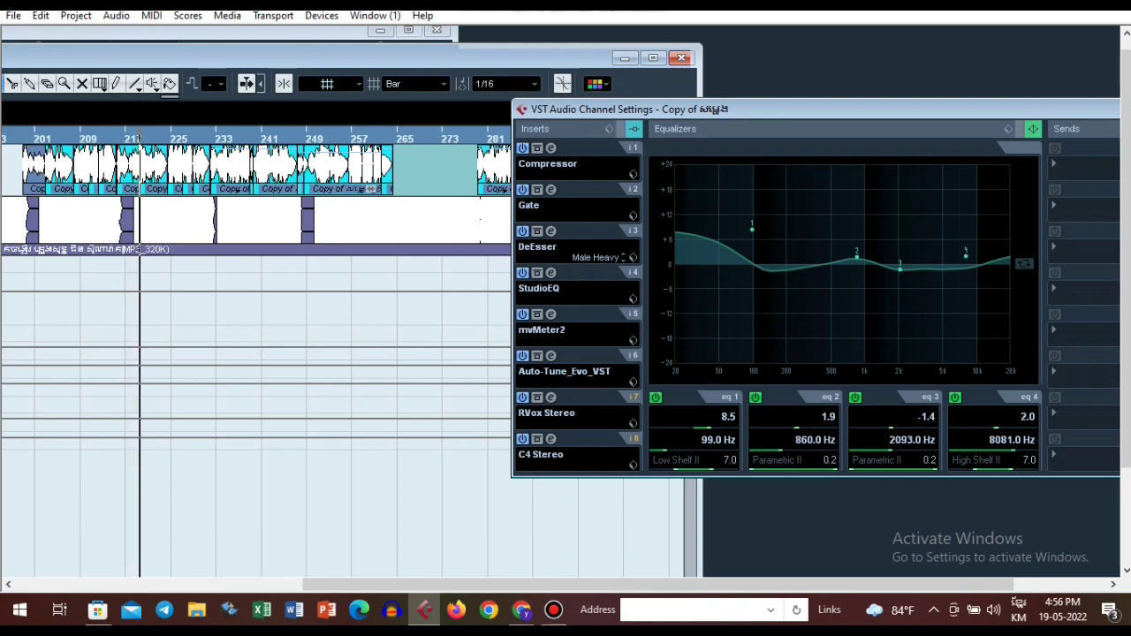
- Locate RVox Stereo among the Dynamics effects for insert 7, leave the selection as it is, and open the plug-in's editor
left_click(549, 416)
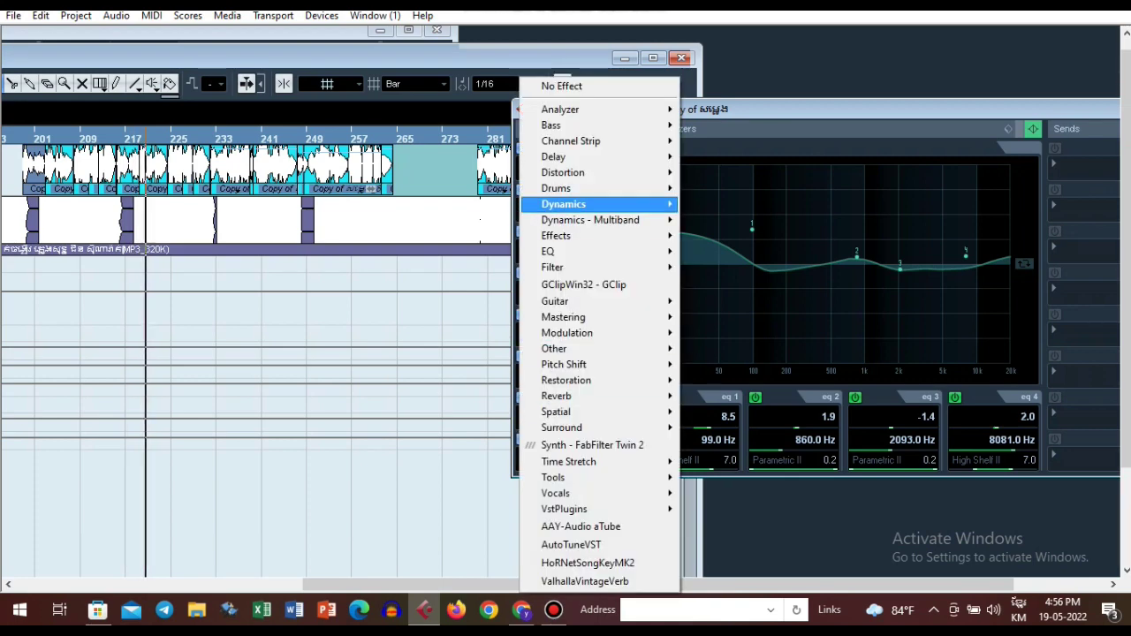
mouse_move(566, 205)
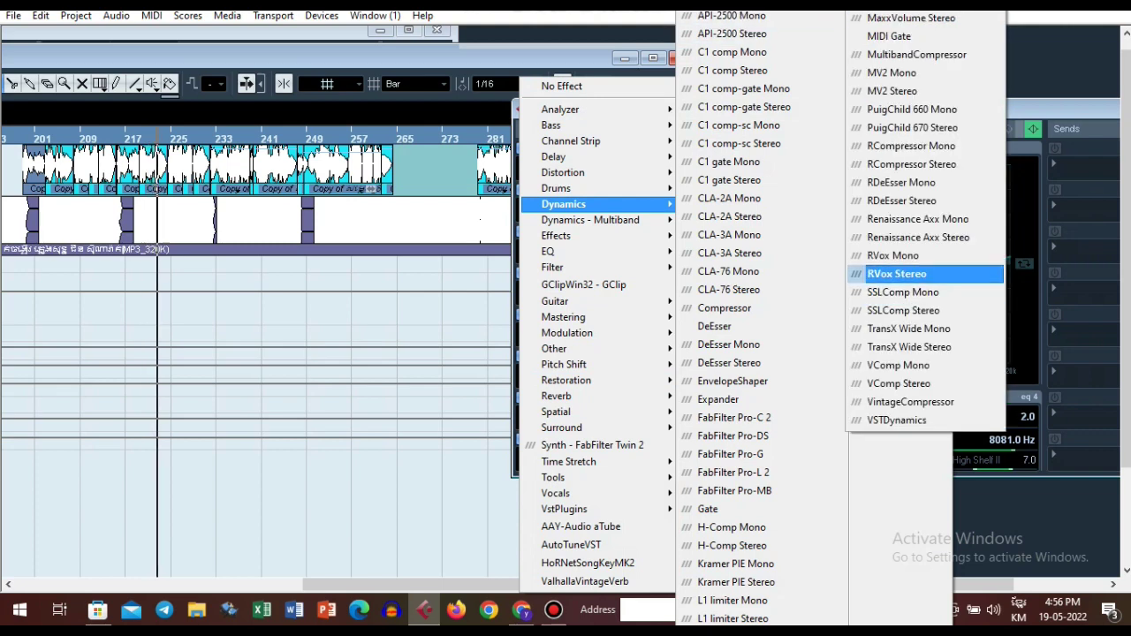
key("Escape")
key("Escape")
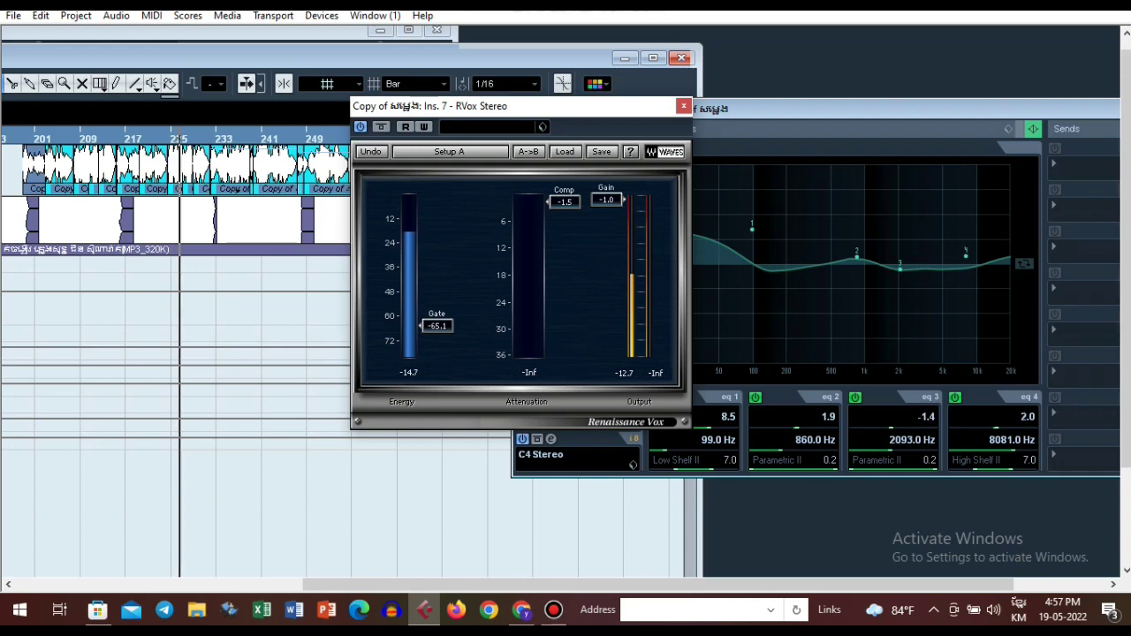
- Examine the Gate, Comp and Gain values in the RVox Stereo editor without changing them, and close the editor
double_click(437, 326)
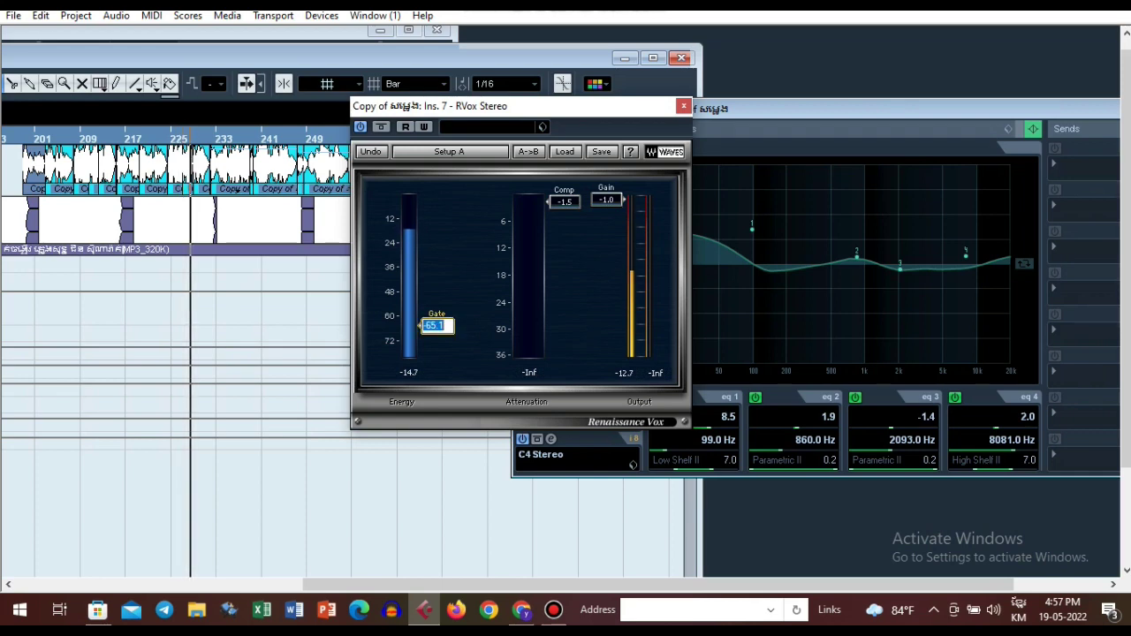
double_click(565, 202)
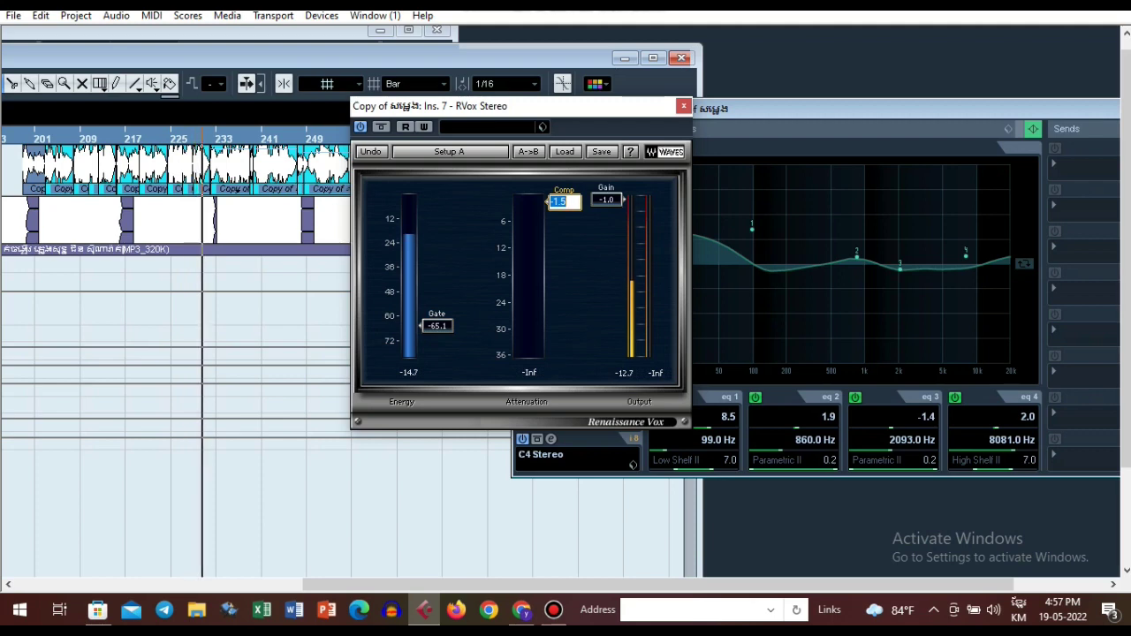
double_click(606, 200)
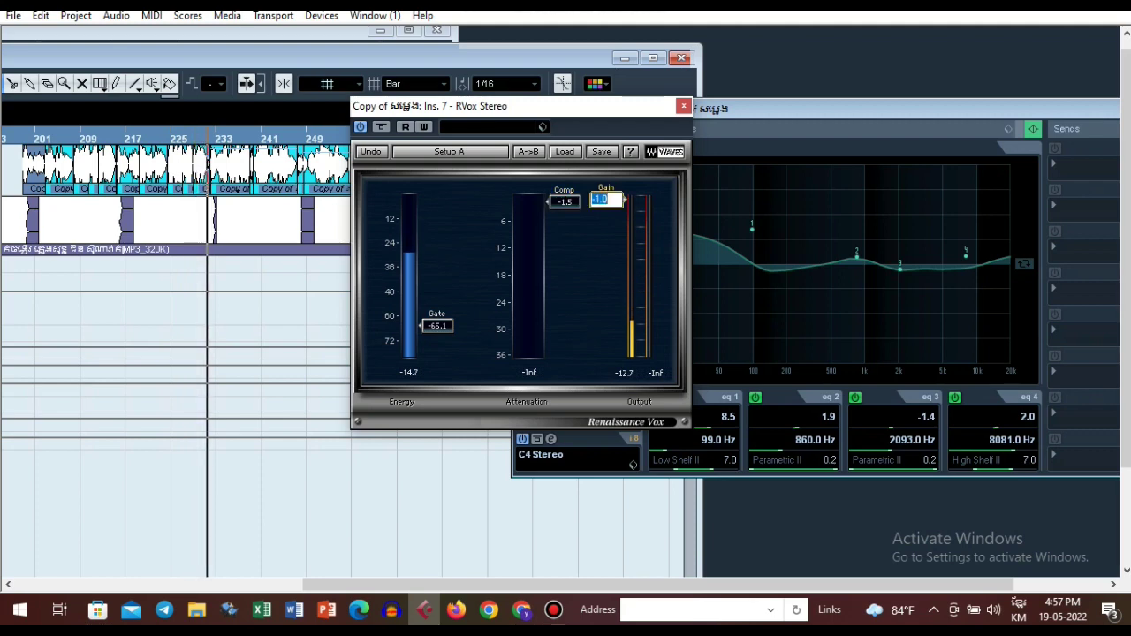
key("Return")
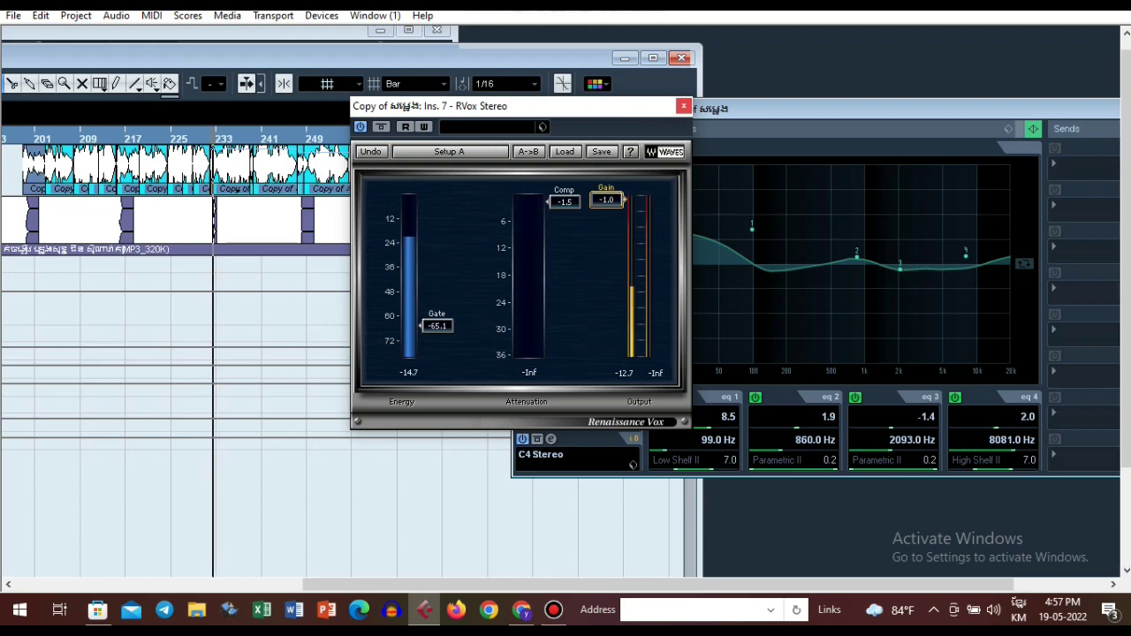
left_click(684, 106)
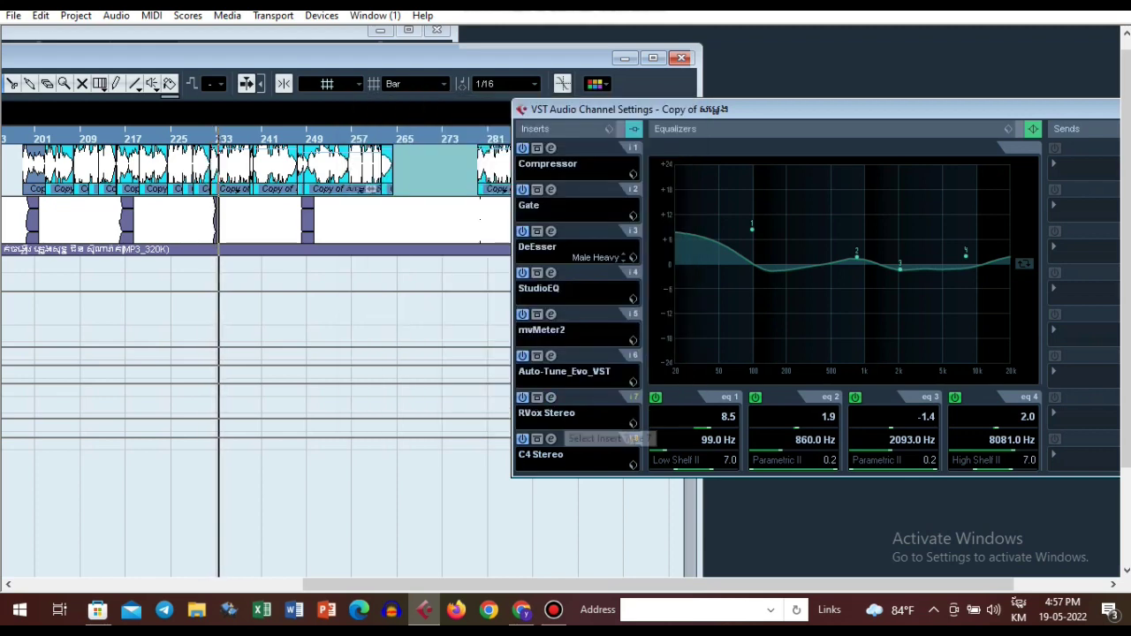
- Choose C4 Stereo from the Dynamics - Multiband effects in insert 8 and open its editor
left_click(577, 456)
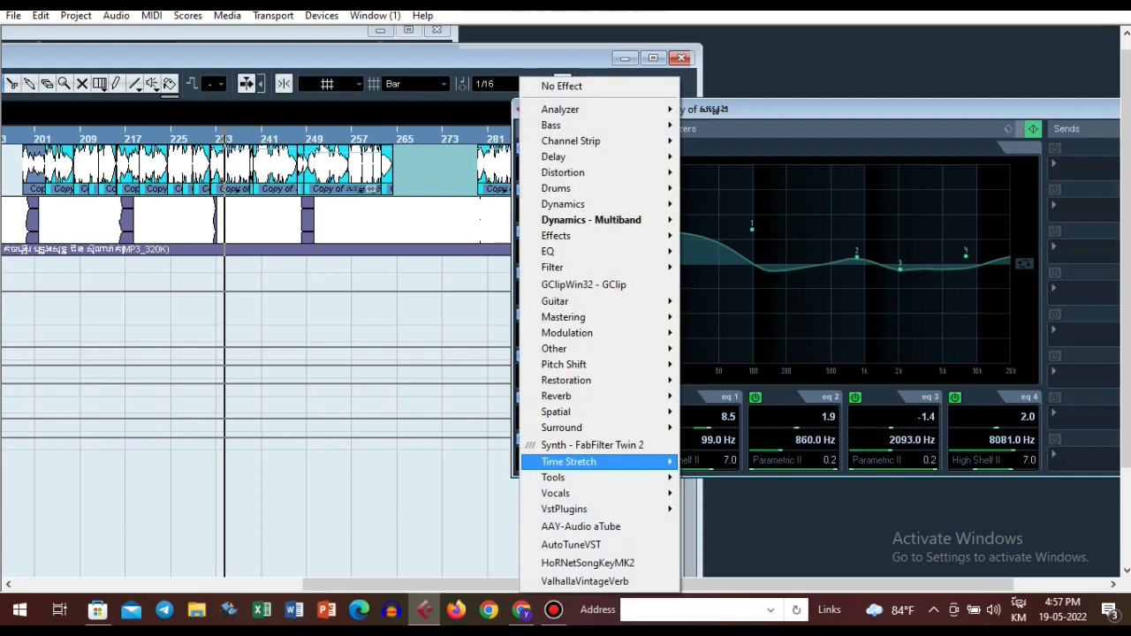
mouse_move(577, 237)
mouse_move(601, 220)
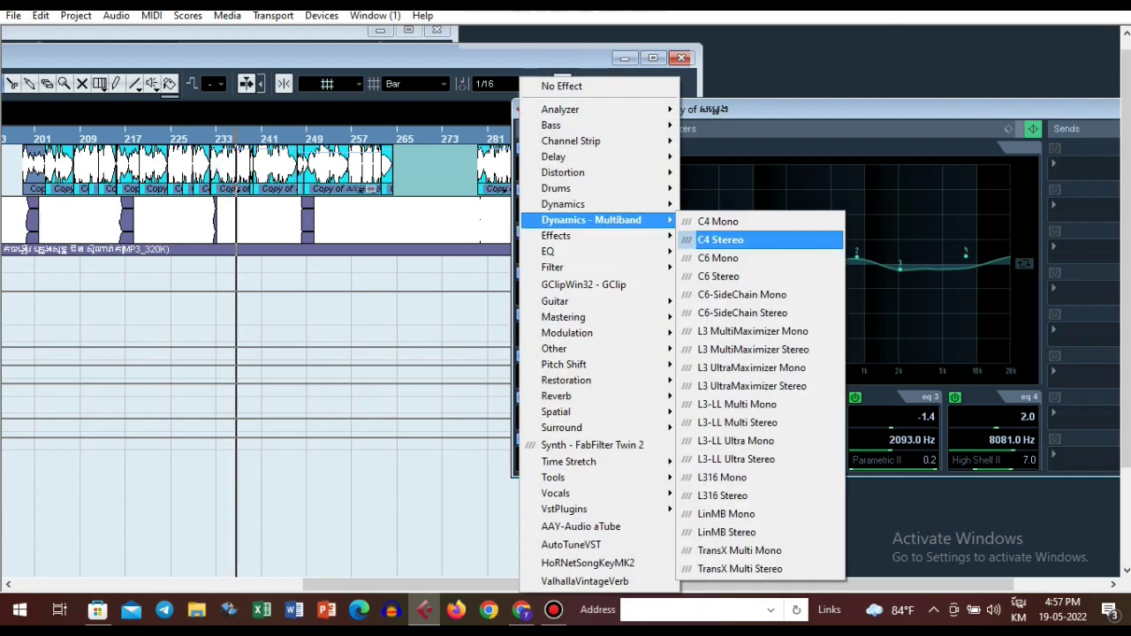
left_click(721, 240)
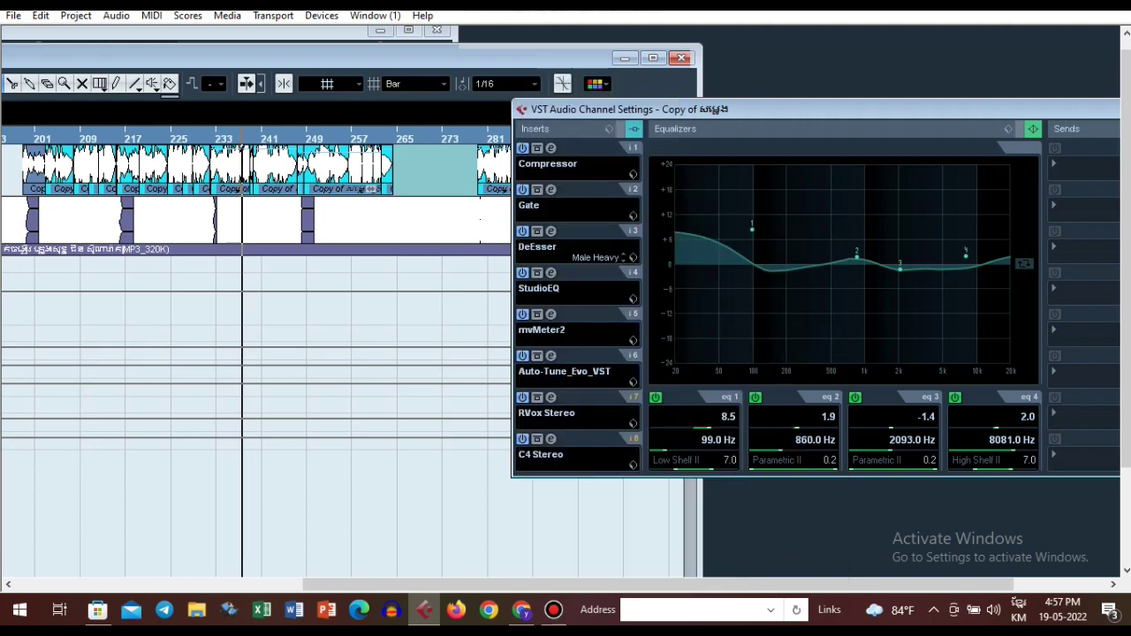
left_click(551, 439)
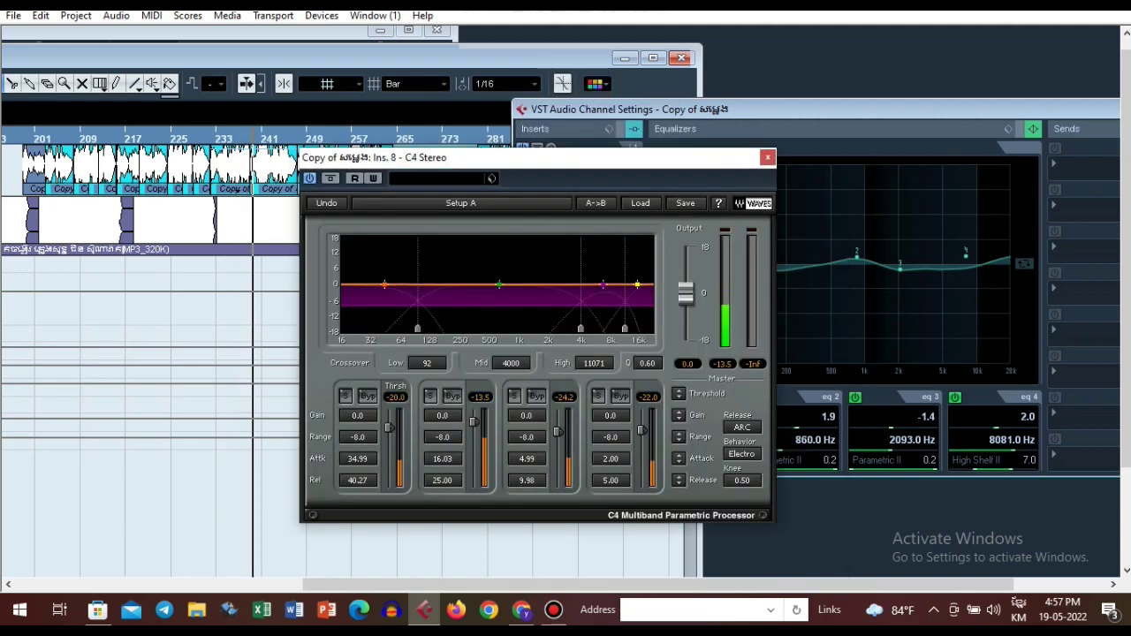
- Examine the threshold values of the C4 Stereo bands without changing them, and close the editor
double_click(396, 398)
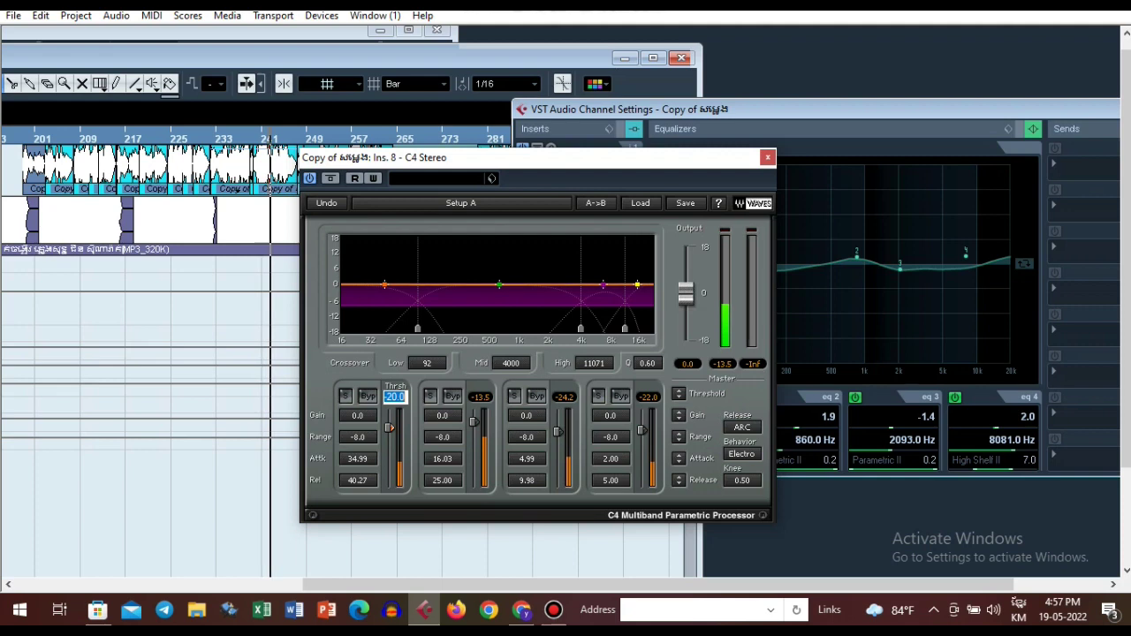
double_click(480, 397)
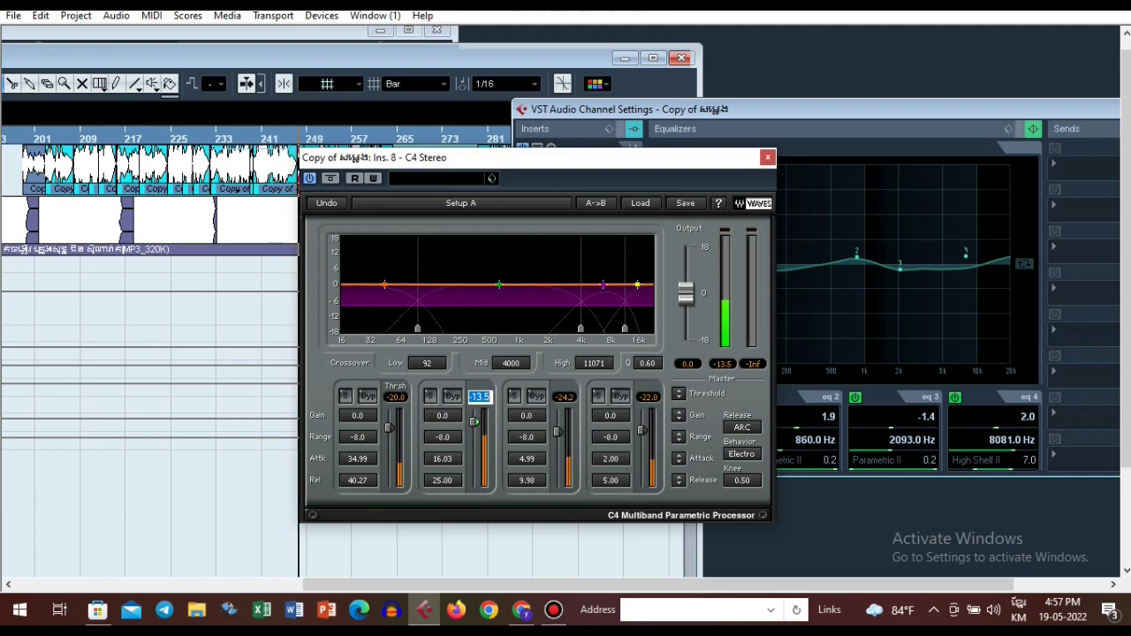
key("Tab")
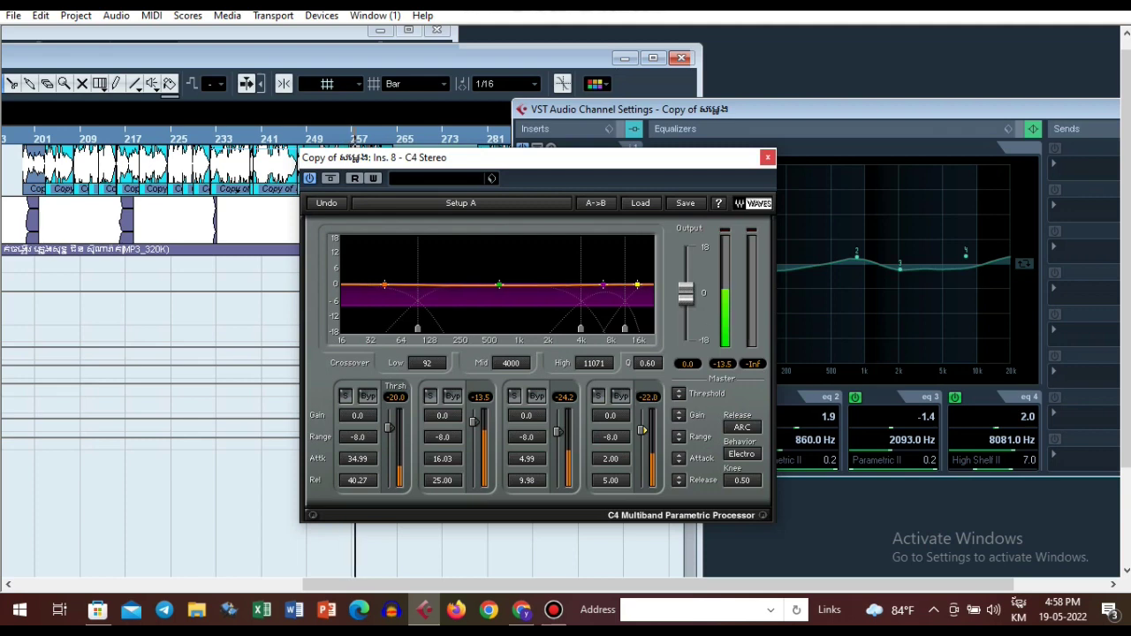
left_click(768, 157)
- Deselect the vocal clips and examine the gain and frequency of the vocal channel's EQ bands 1 and 2 and the gain of band 3
left_click_drag(778, 109, 791, 108)
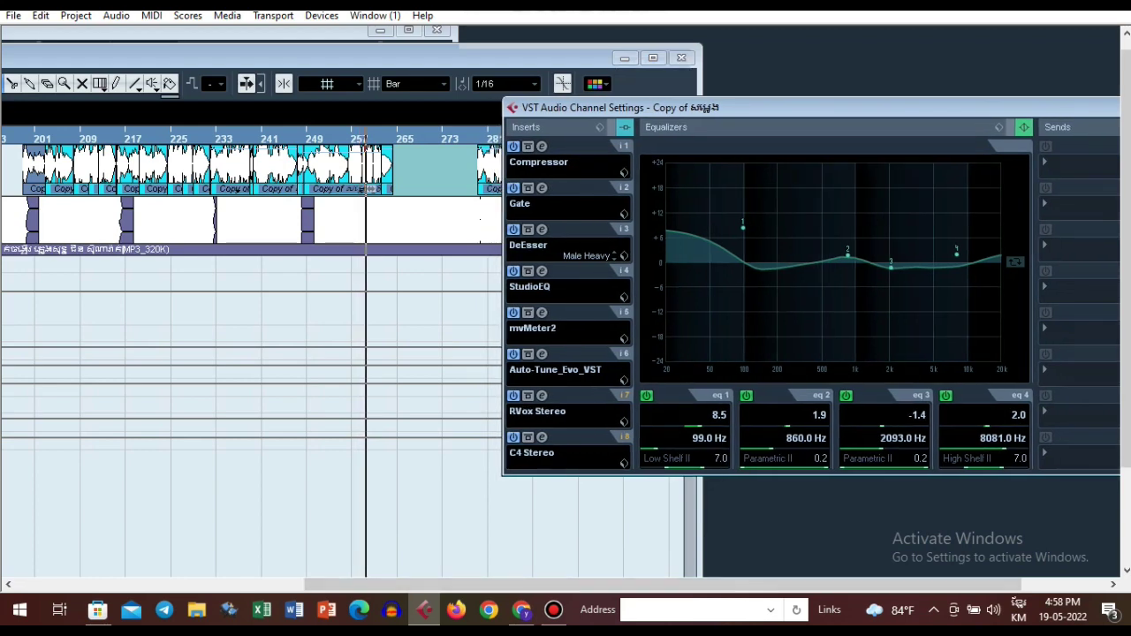
left_click(624, 538)
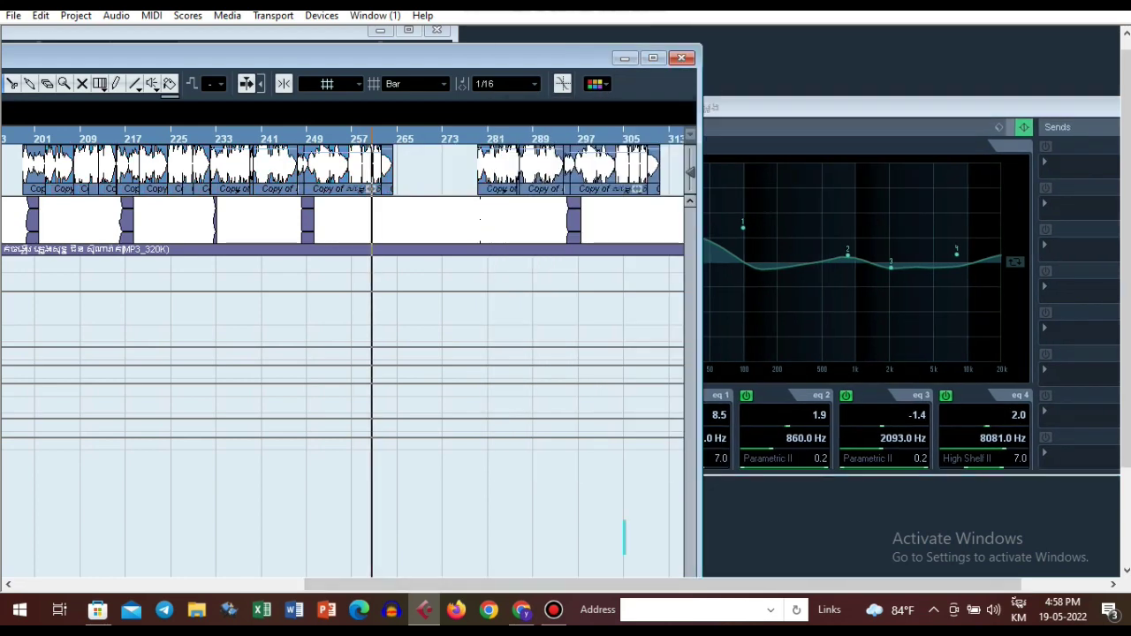
left_click(790, 108)
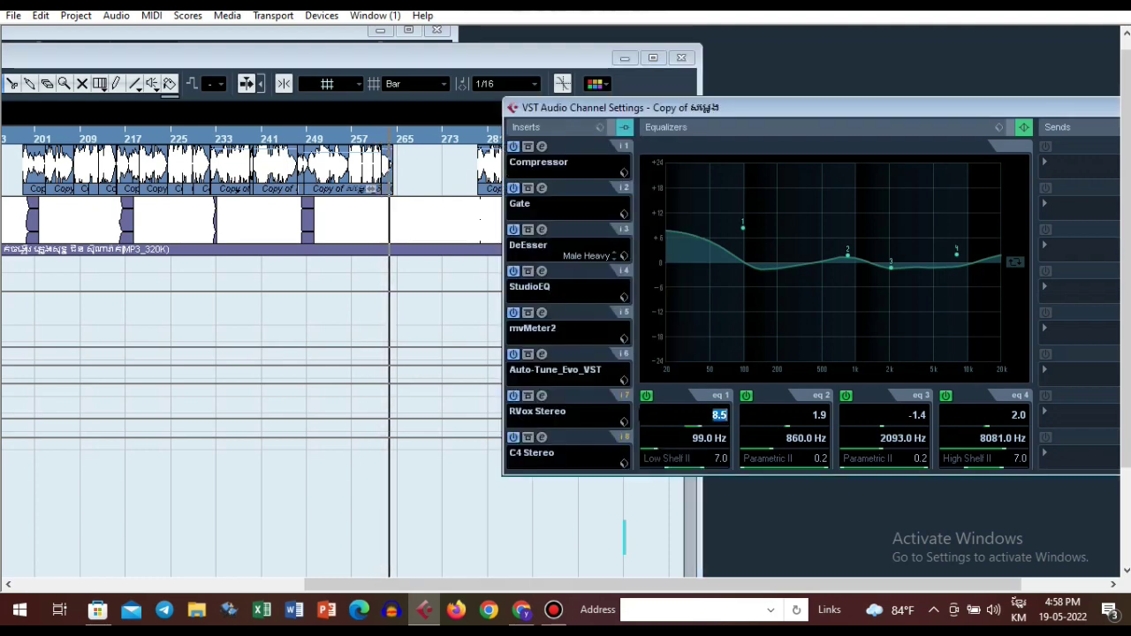
key("Tab")
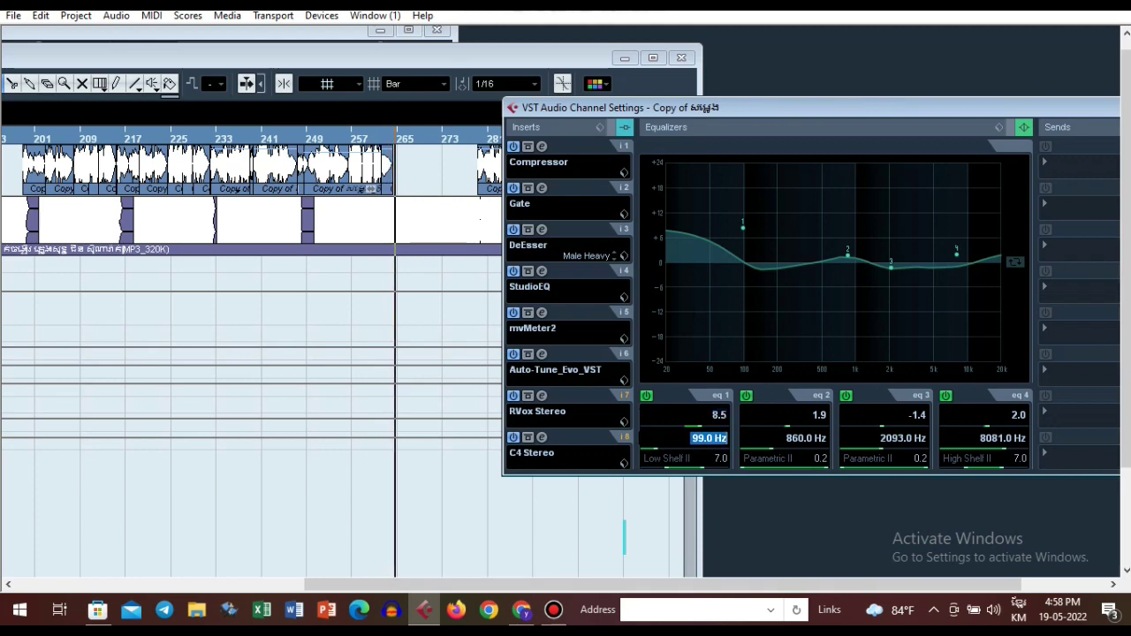
key("Tab")
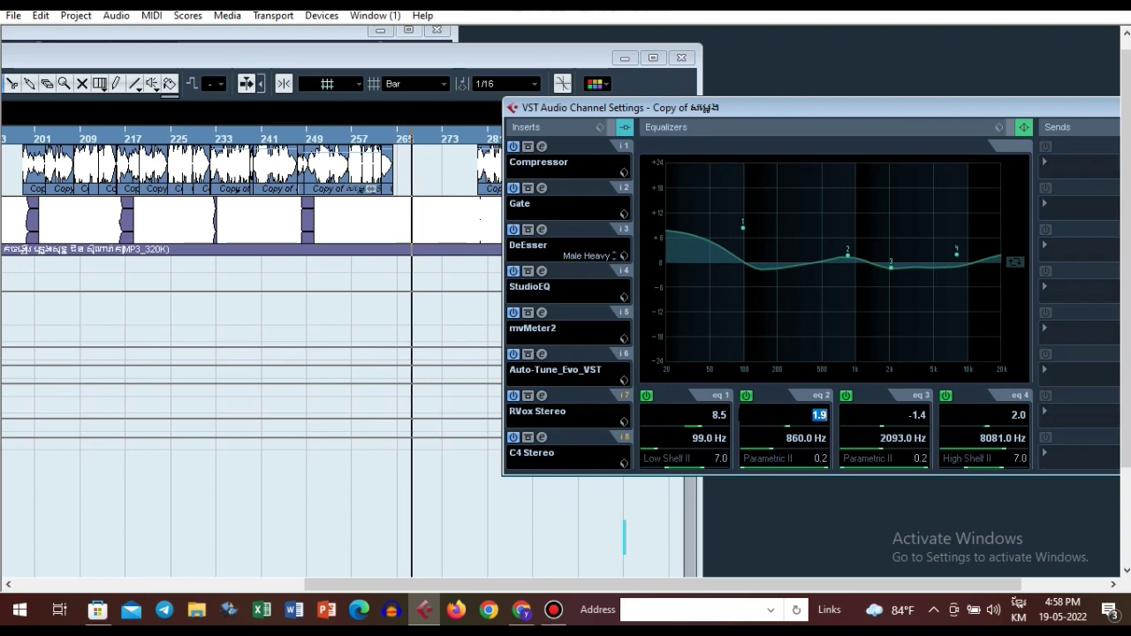
key("Tab")
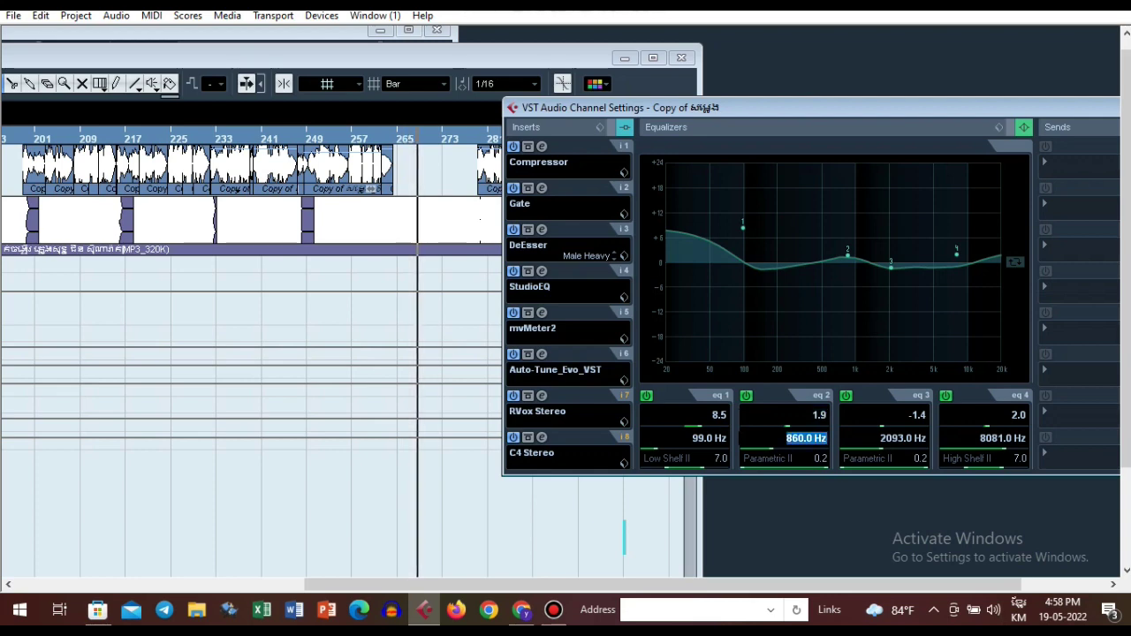
key("Tab")
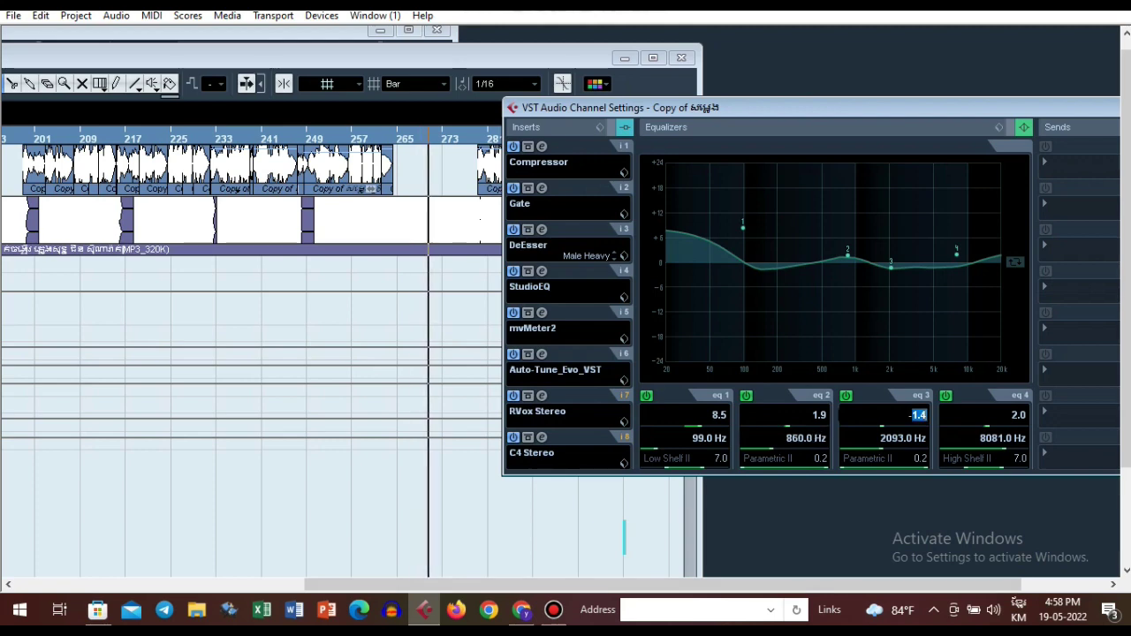
- Replay from just before bar 201, examine the frequency of EQ band 3 and the gain and frequency of band 4, and close the channel settings
left_click(19, 139)
left_click(884, 108)
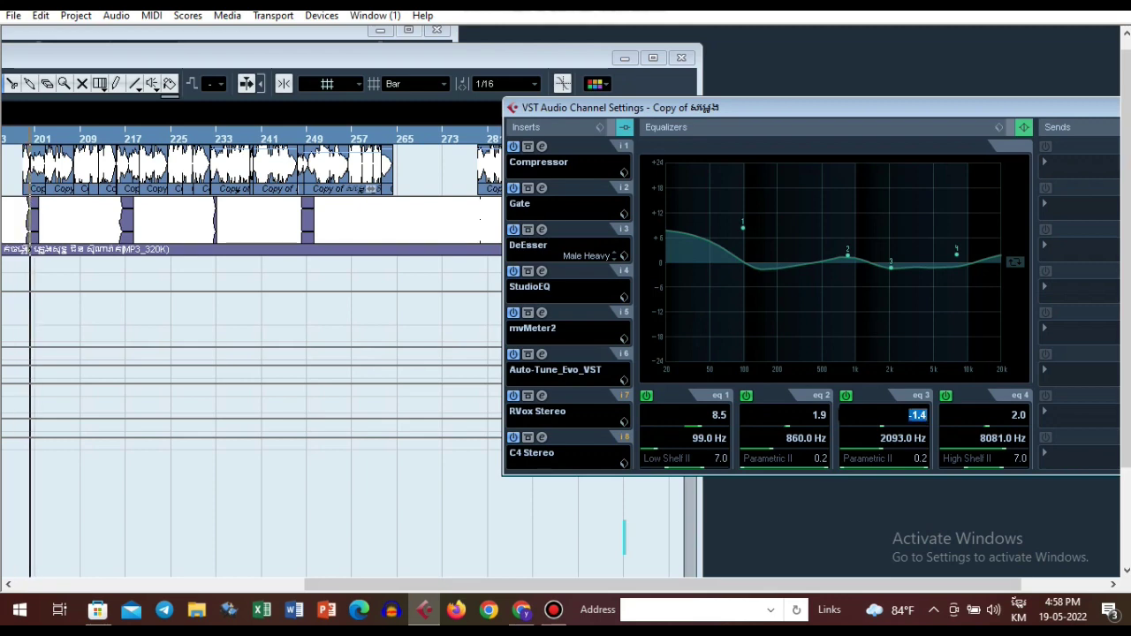
left_click(895, 439)
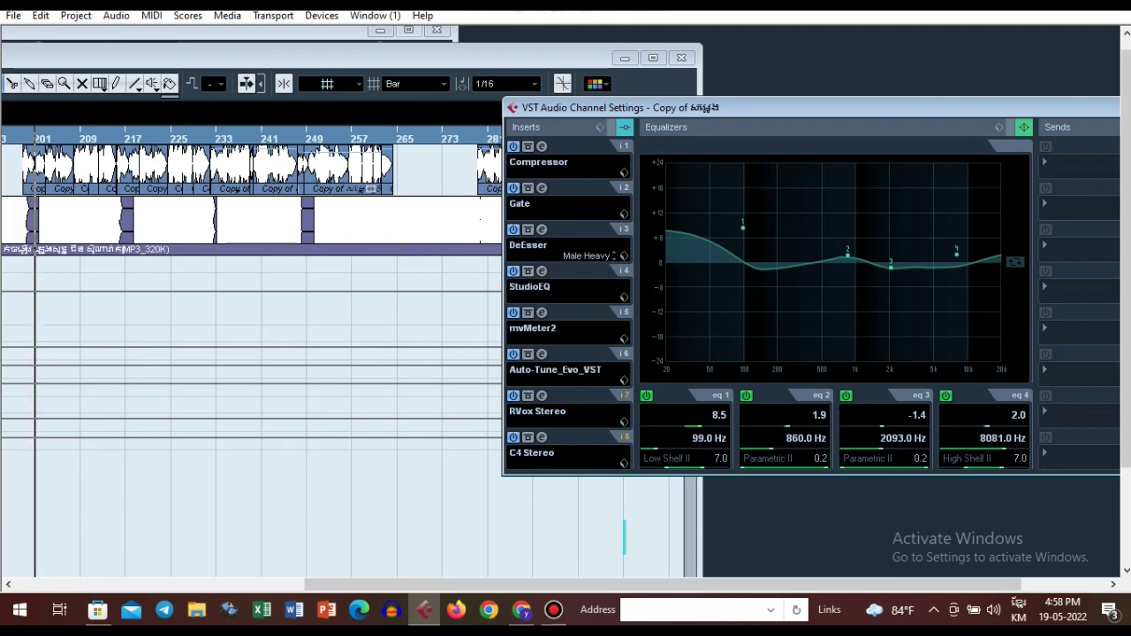
left_click(897, 439)
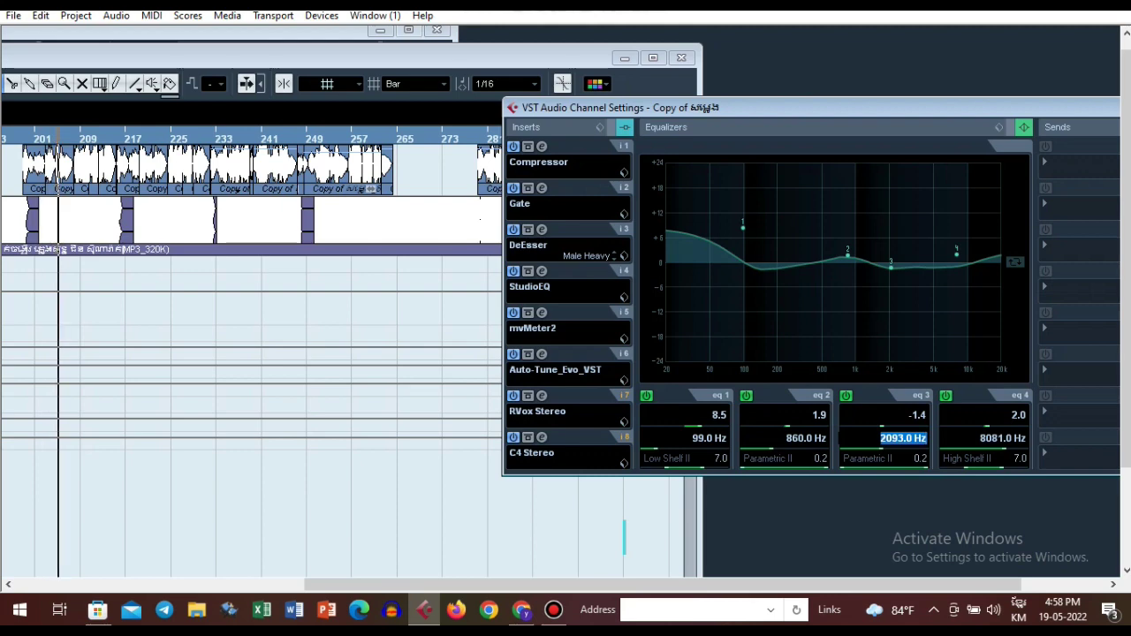
left_click(1020, 416)
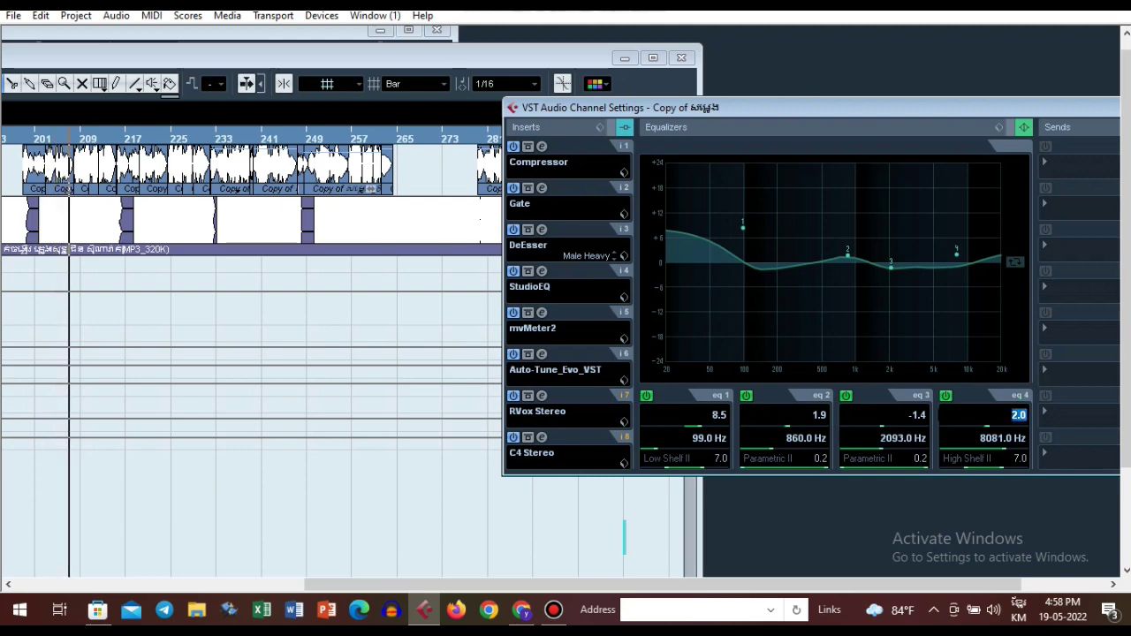
key("Tab")
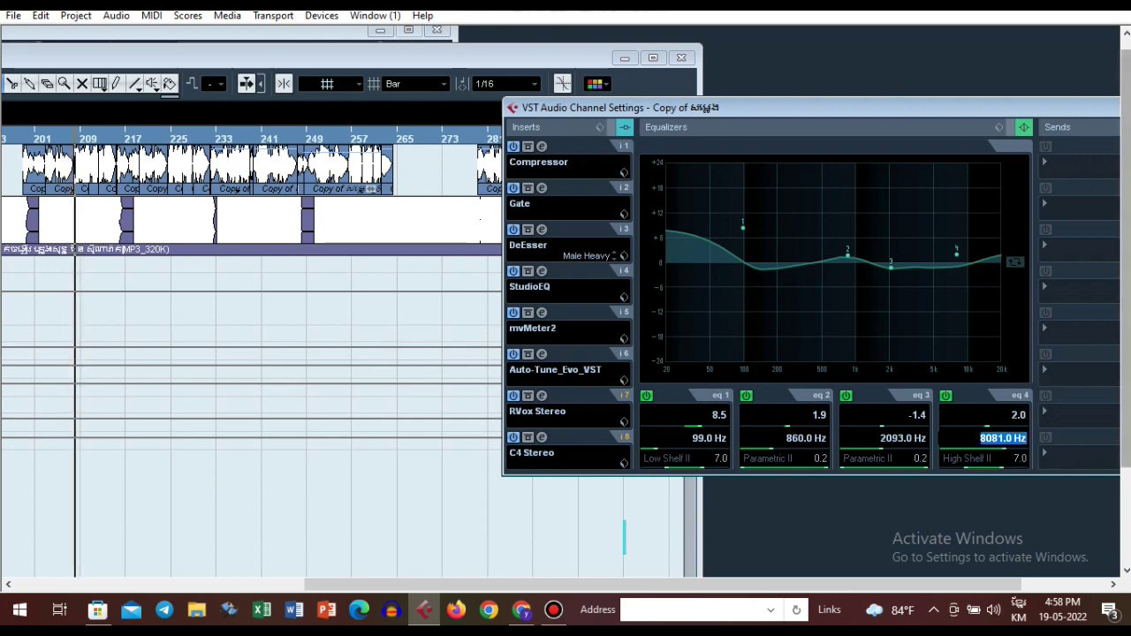
left_click_drag(796, 108, 656, 124)
left_click(1095, 123)
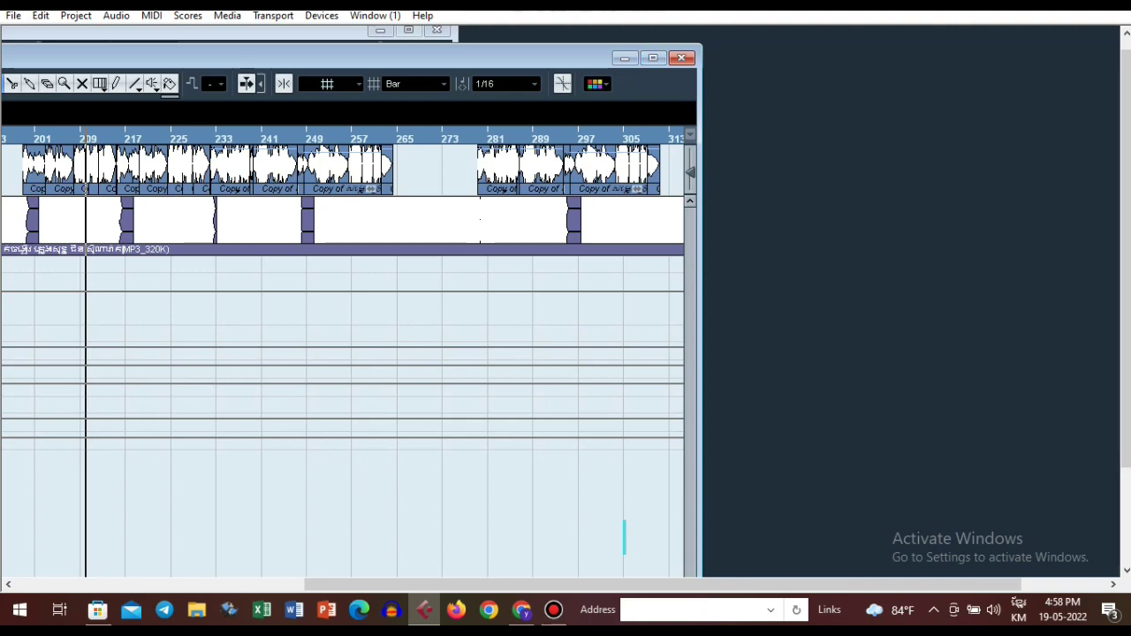
- Maximize the project window, open the Group 1 channel settings, and choose Compressor from the Dynamics effects in insert 1 with its editor open
left_click(653, 57)
left_click(306, 239)
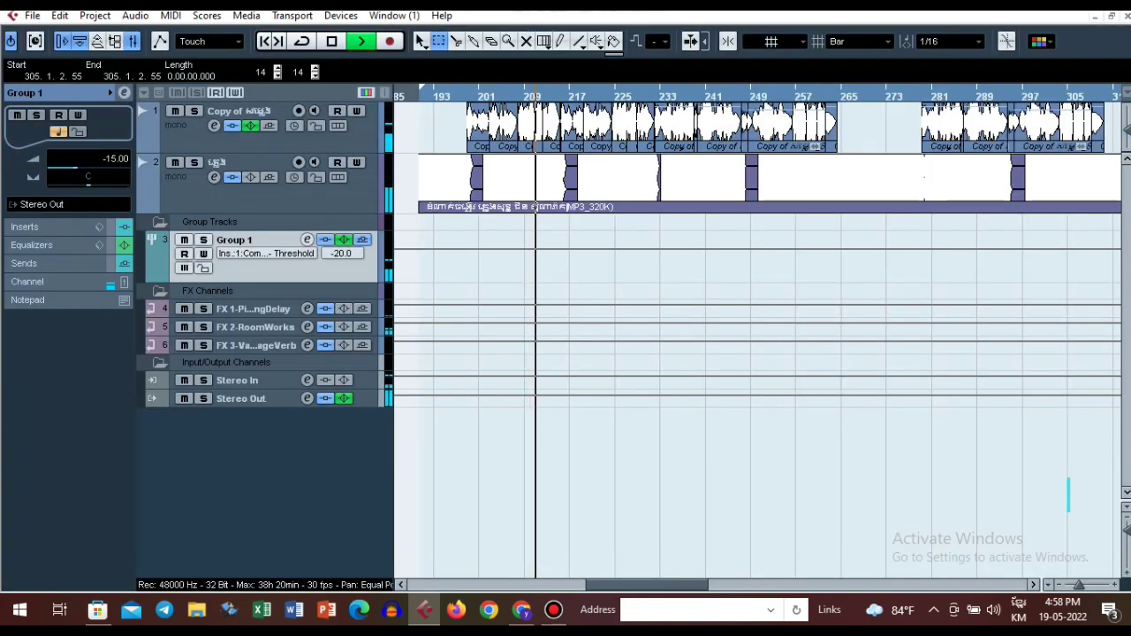
left_click(307, 239)
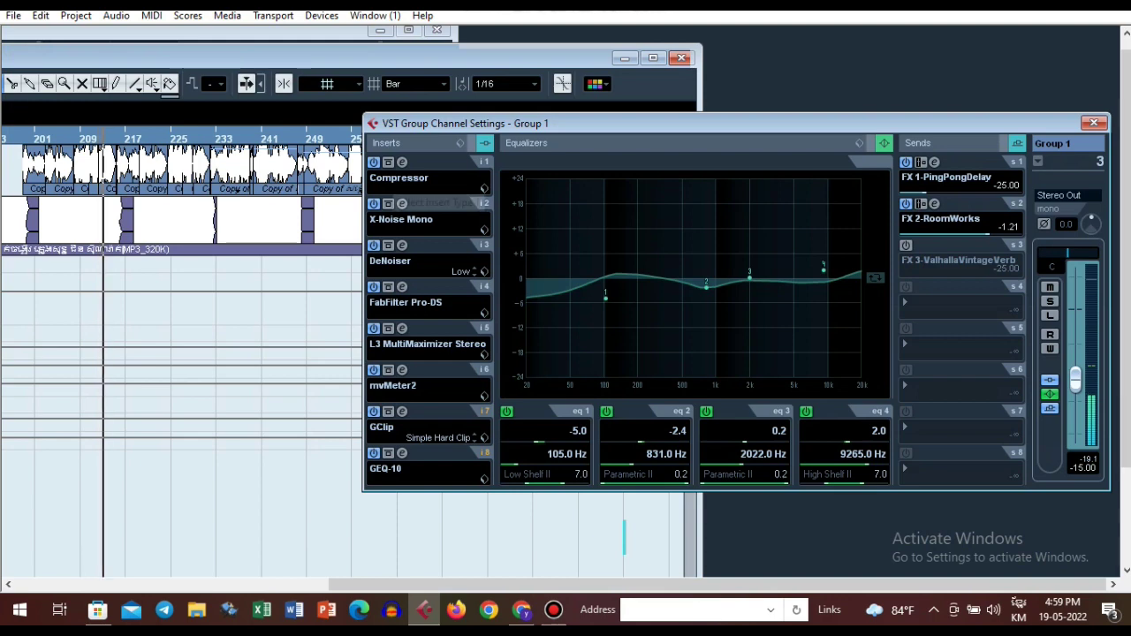
left_click(414, 176)
mouse_move(413, 173)
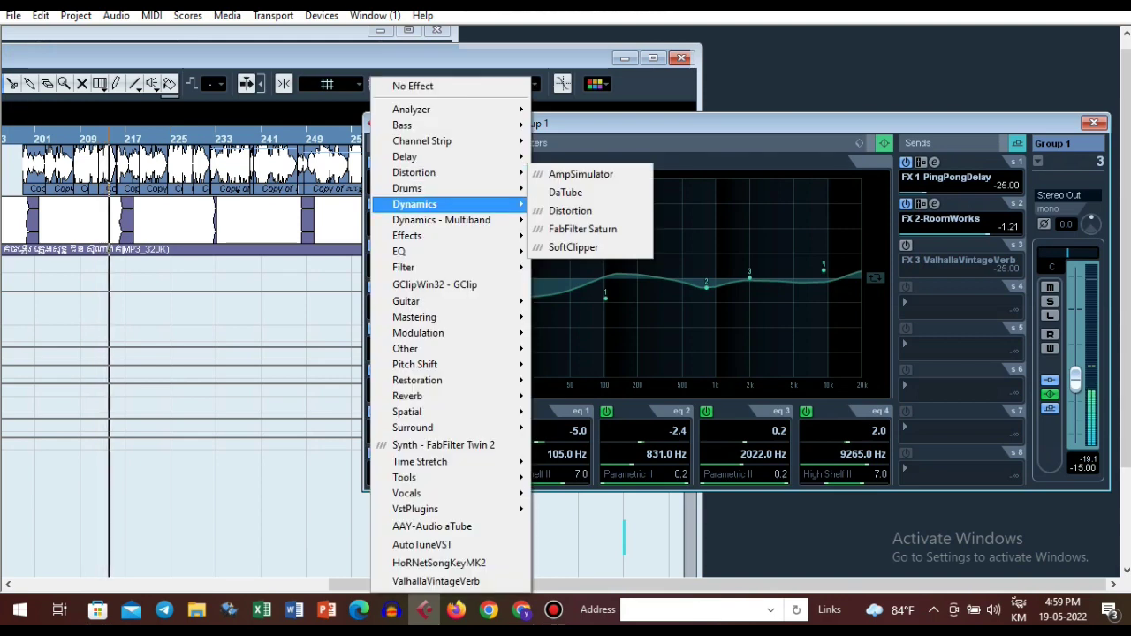
mouse_move(414, 204)
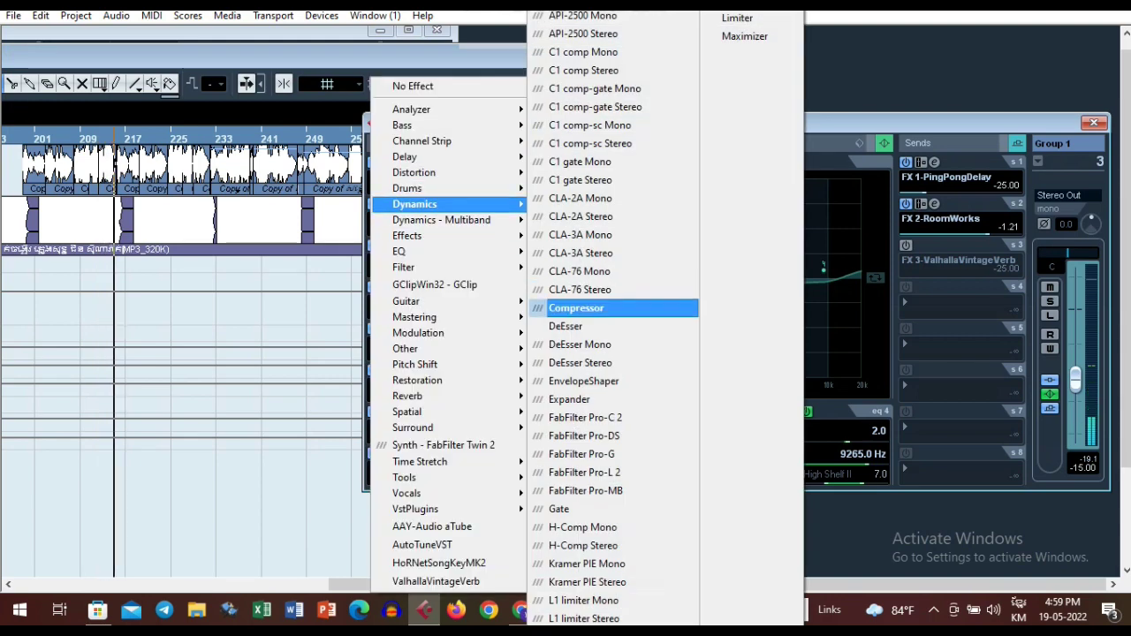
left_click(576, 308)
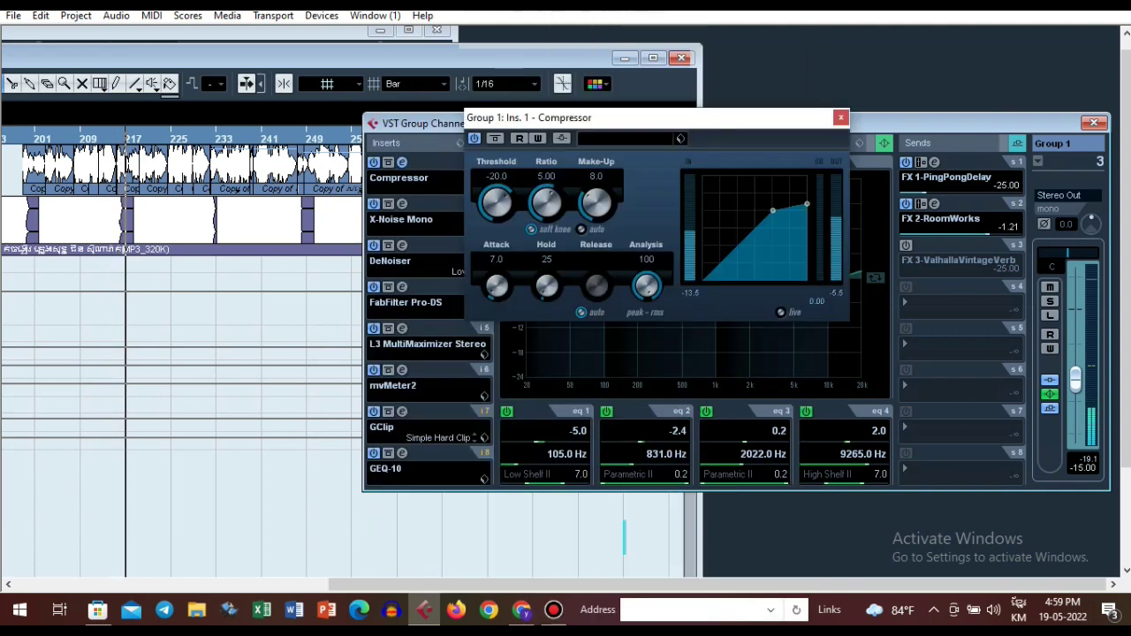
- Examine the threshold, ratio, make-up, attack, hold and analysis values of the Group 1 Compressor without changing them, and close its editor
left_click(496, 176)
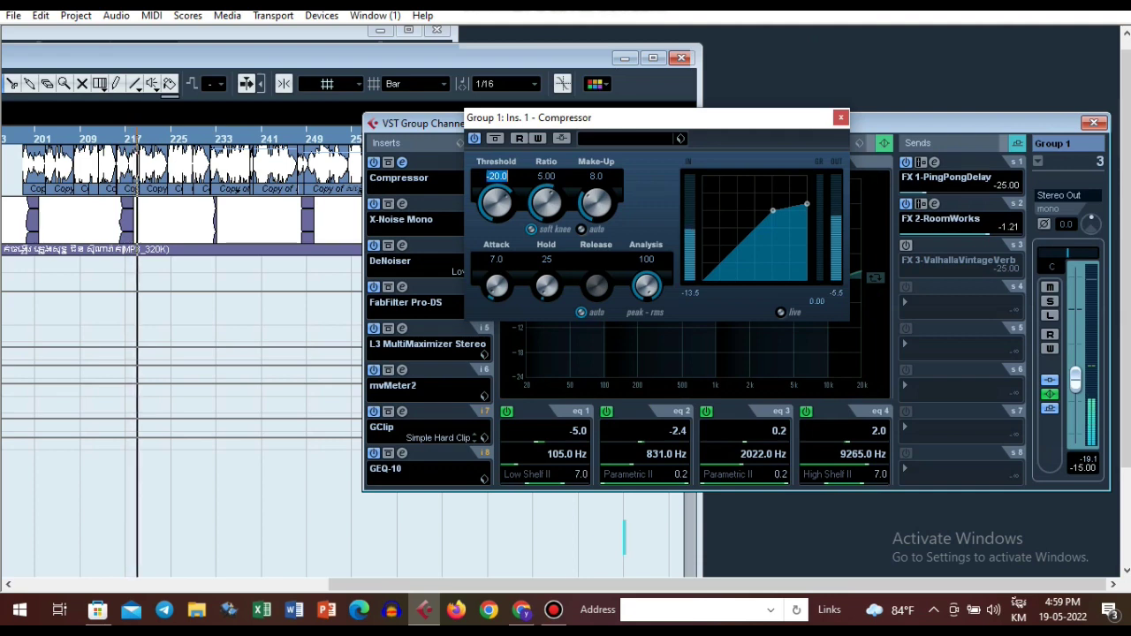
left_click(546, 176)
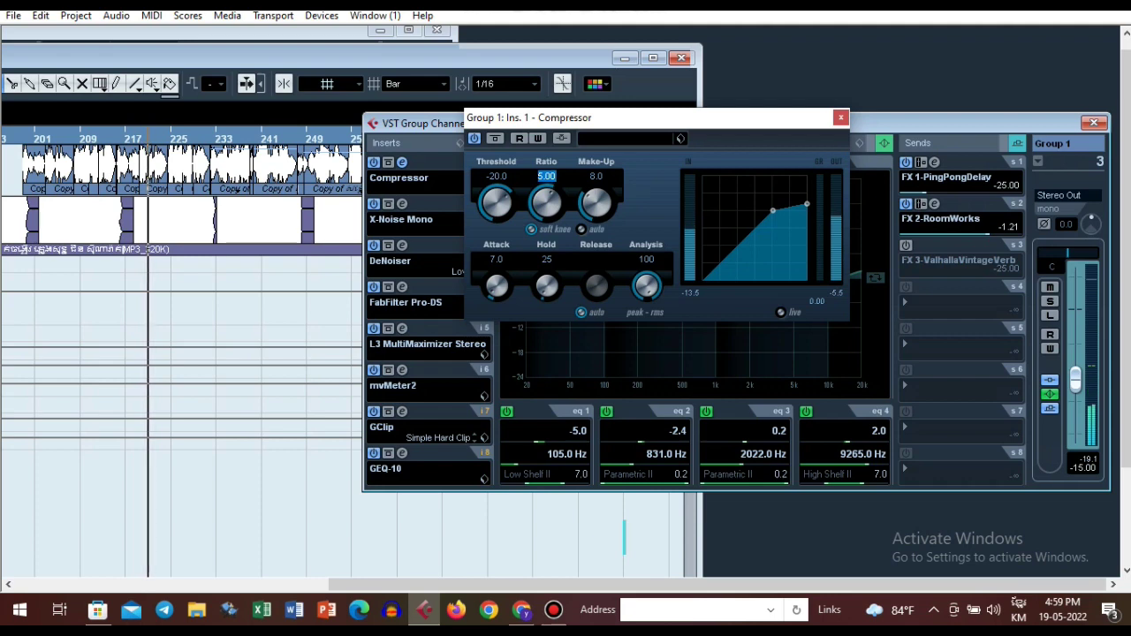
left_click(597, 176)
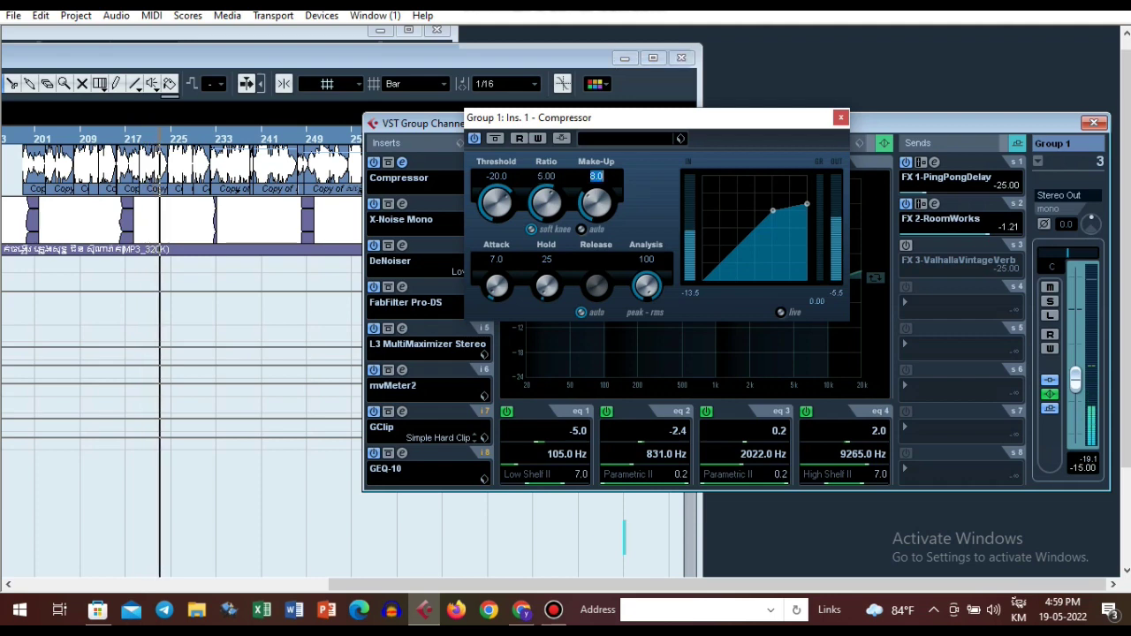
left_click(497, 259)
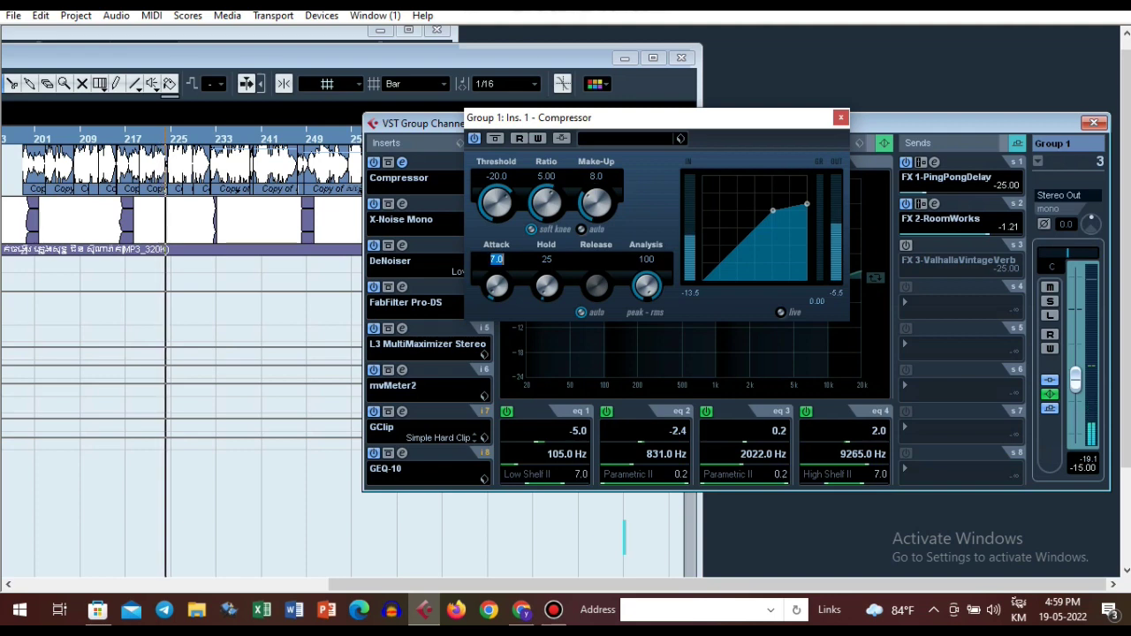
left_click(547, 259)
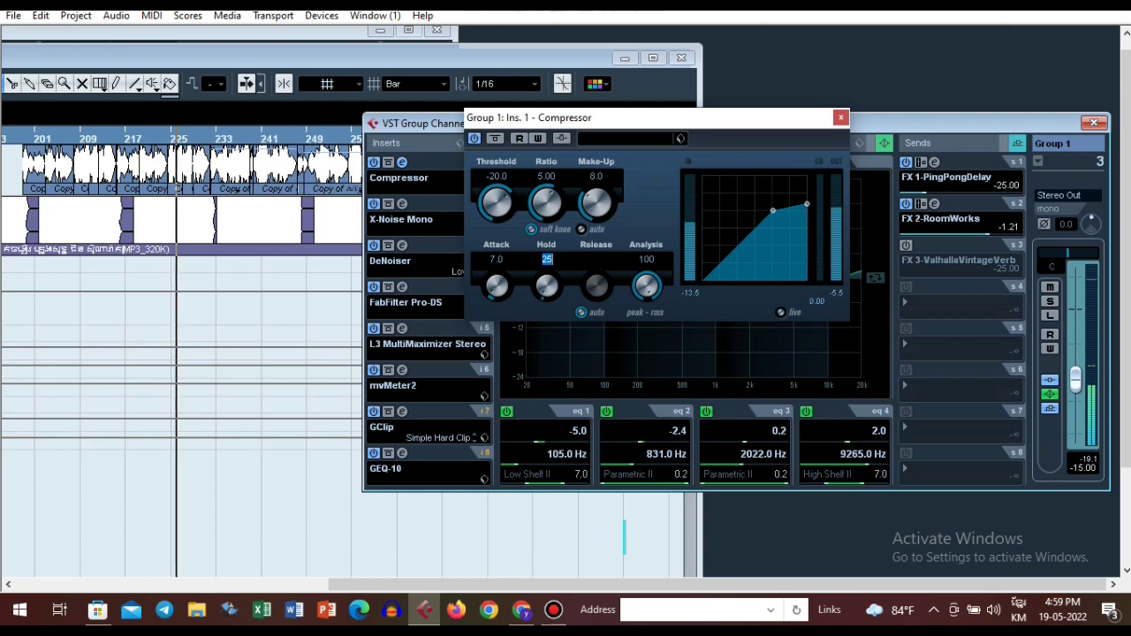
key("Return")
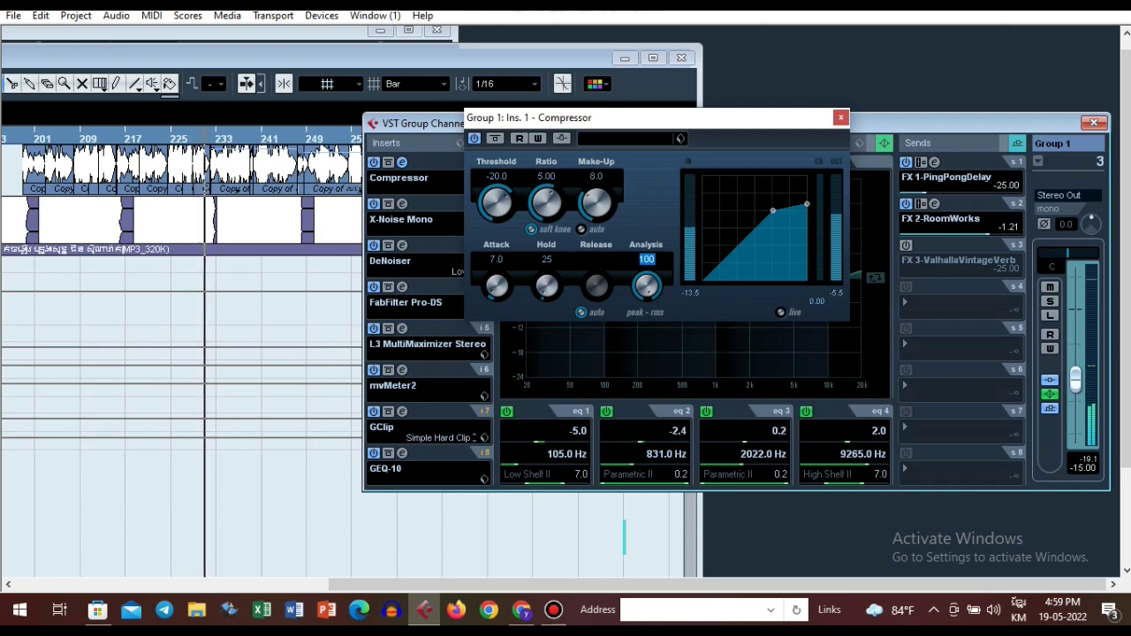
left_click(841, 118)
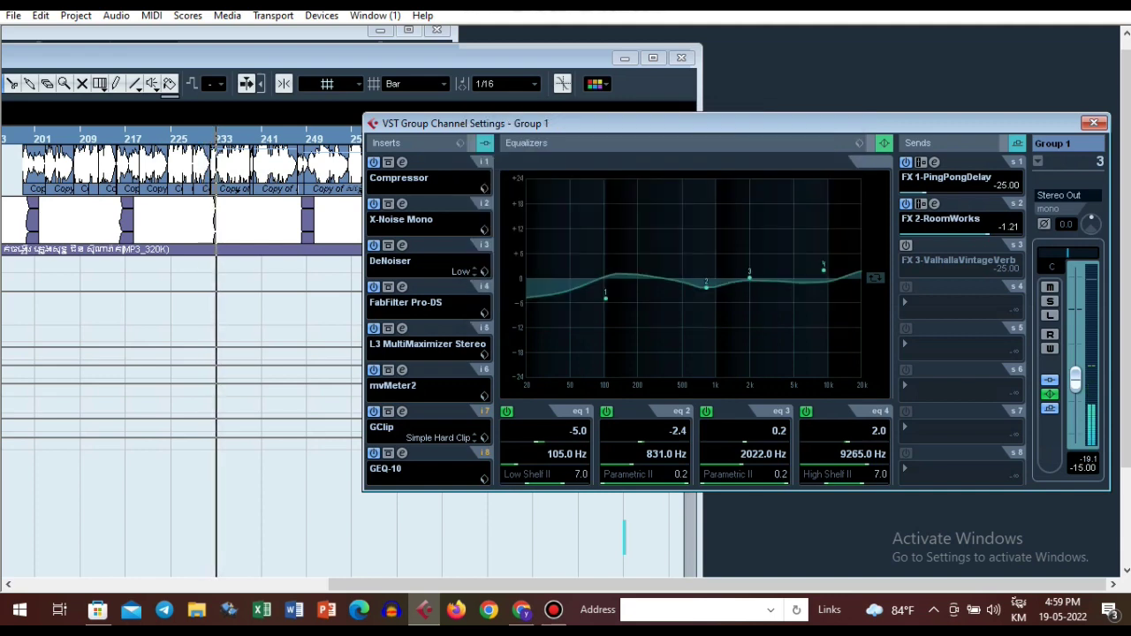
- Locate X-Noise Mono among the Restoration effects for insert 2, examine its threshold and reduction values in the editor, and close the editor
left_click(415, 220)
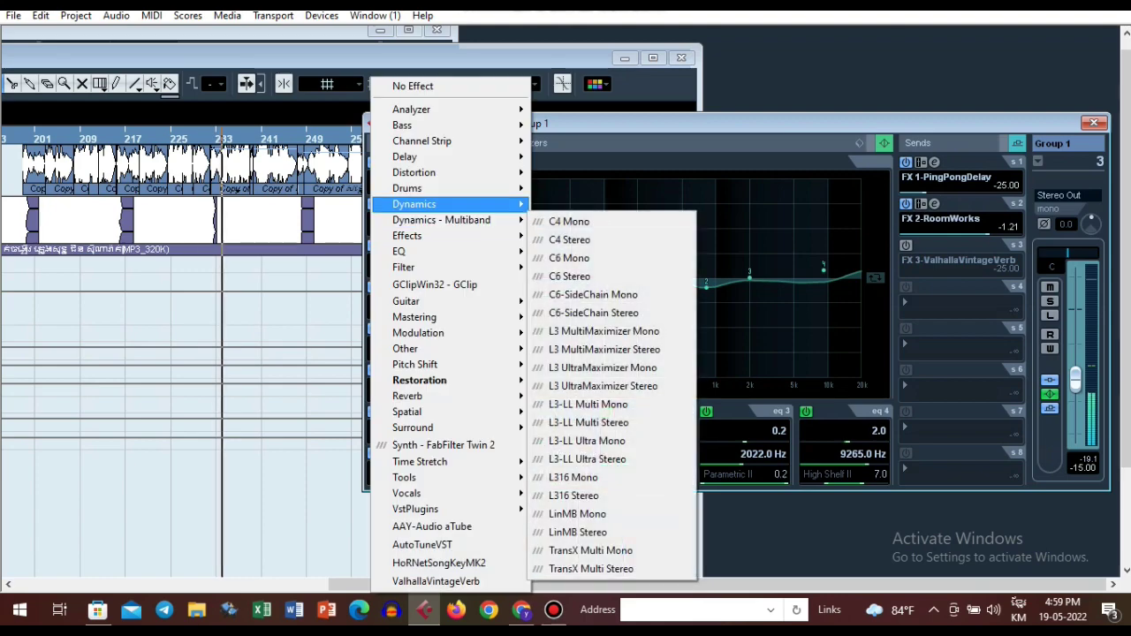
mouse_move(425, 380)
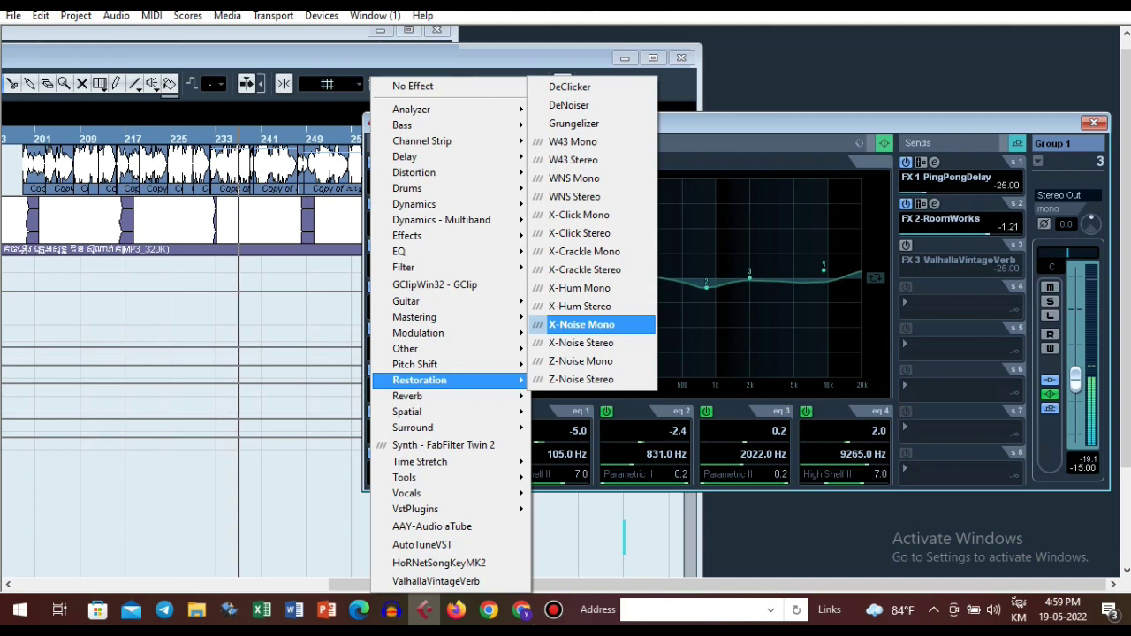
key("Escape")
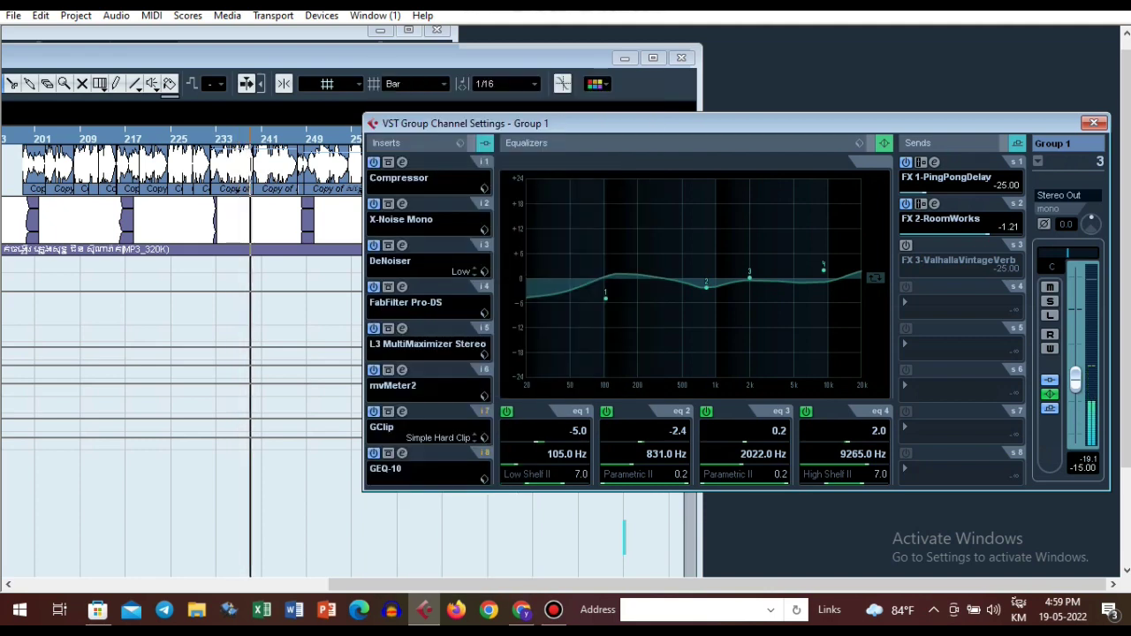
left_click(402, 203)
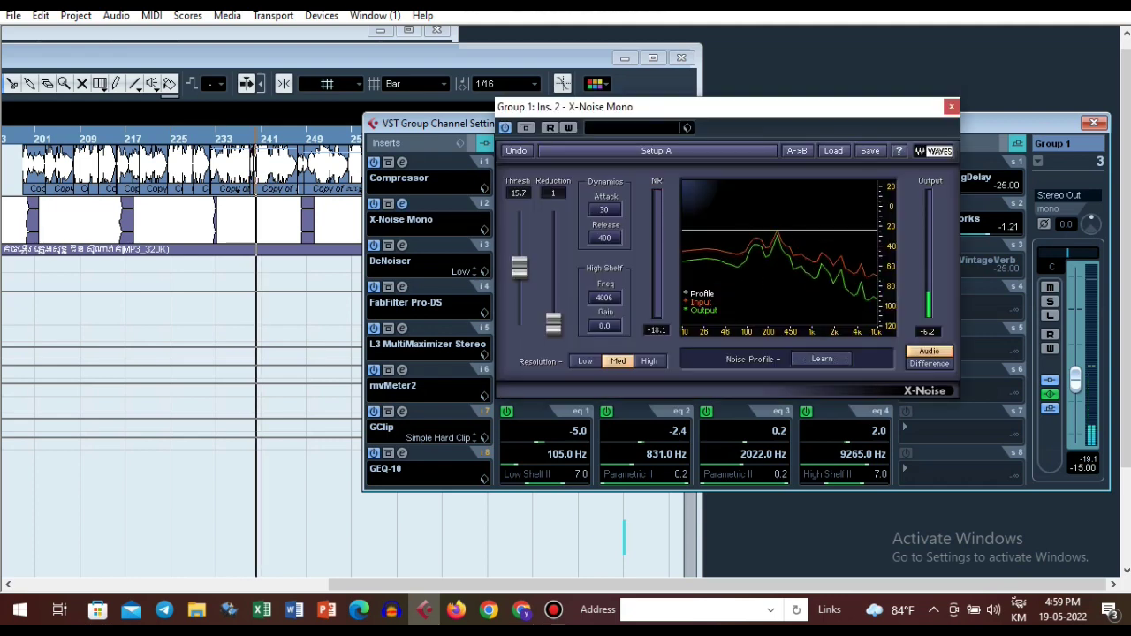
double_click(519, 193)
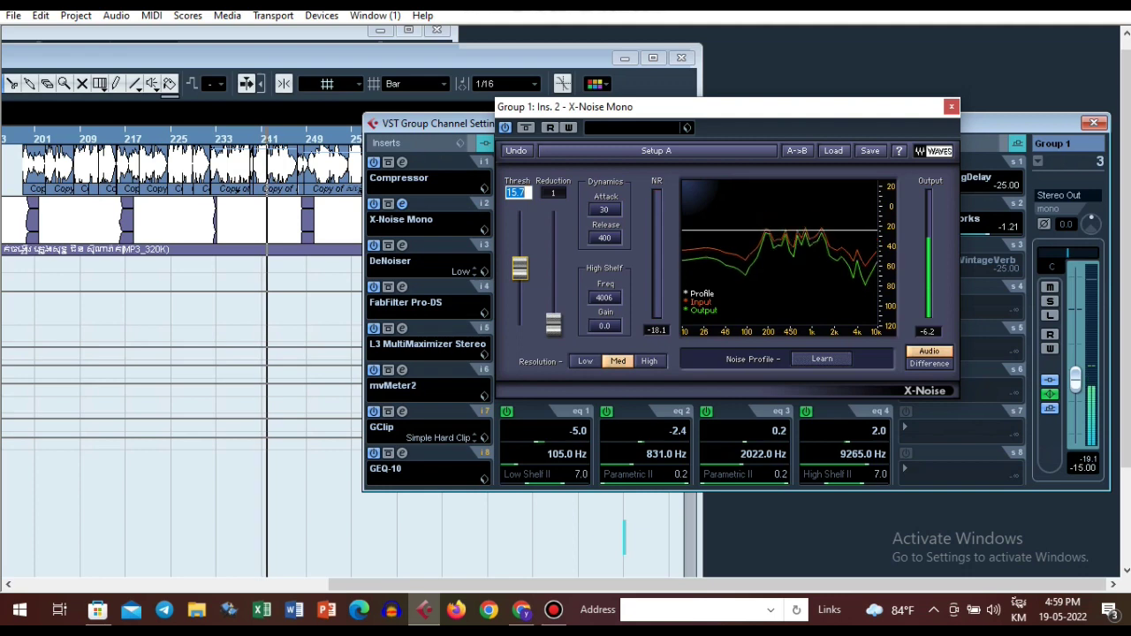
key("Tab")
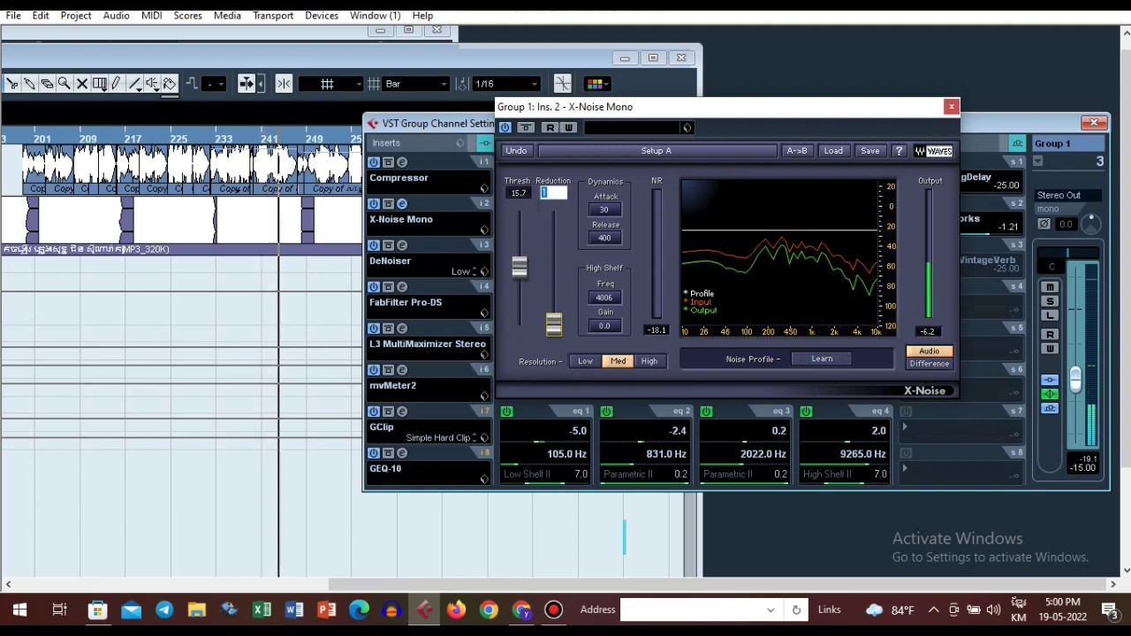
key("Return")
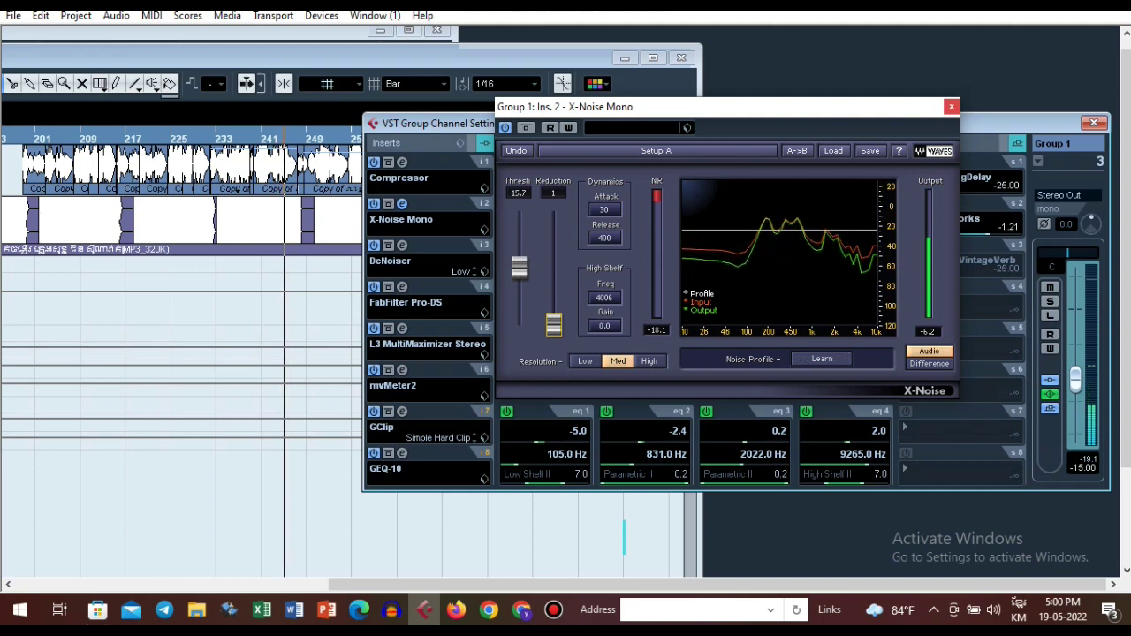
left_click(952, 107)
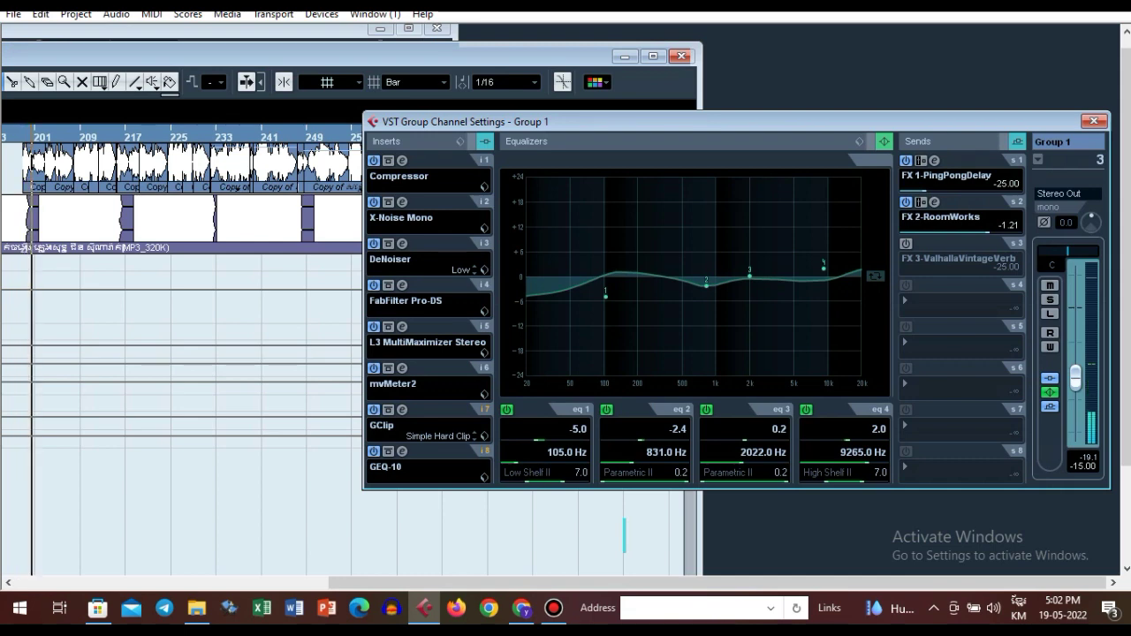
- Choose DeNoiser from the Restoration effects in insert 3 of Group 1 and open its editor
left_click(417, 218)
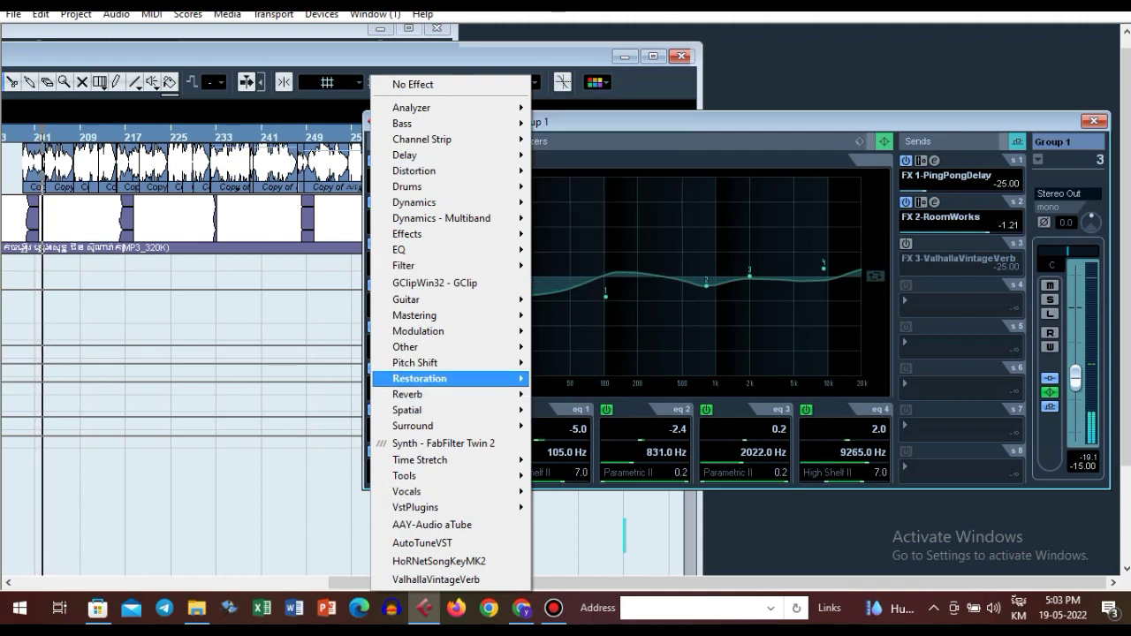
mouse_move(442, 379)
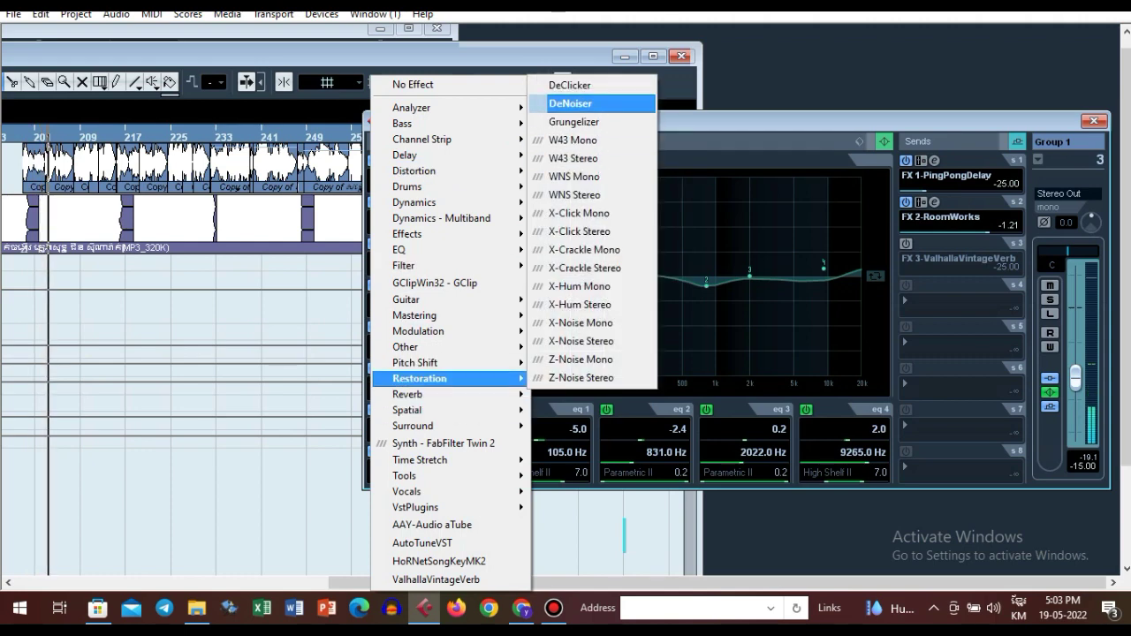
left_click(584, 104)
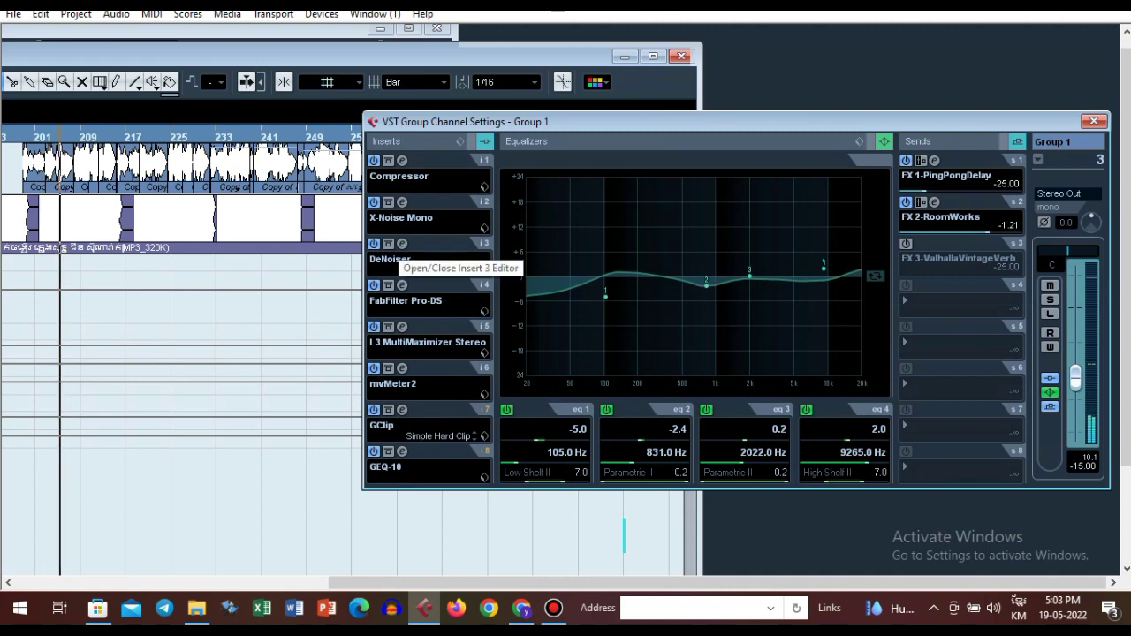
left_click(402, 243)
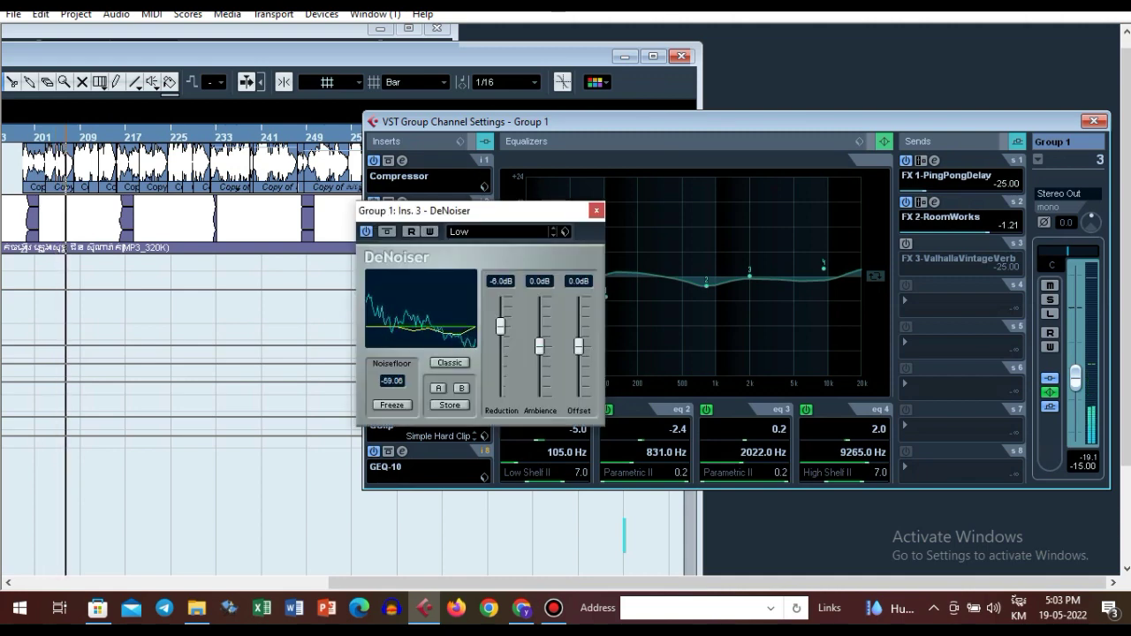
- Choose the Low preset for DeNoiser and close its editor
left_click(498, 231)
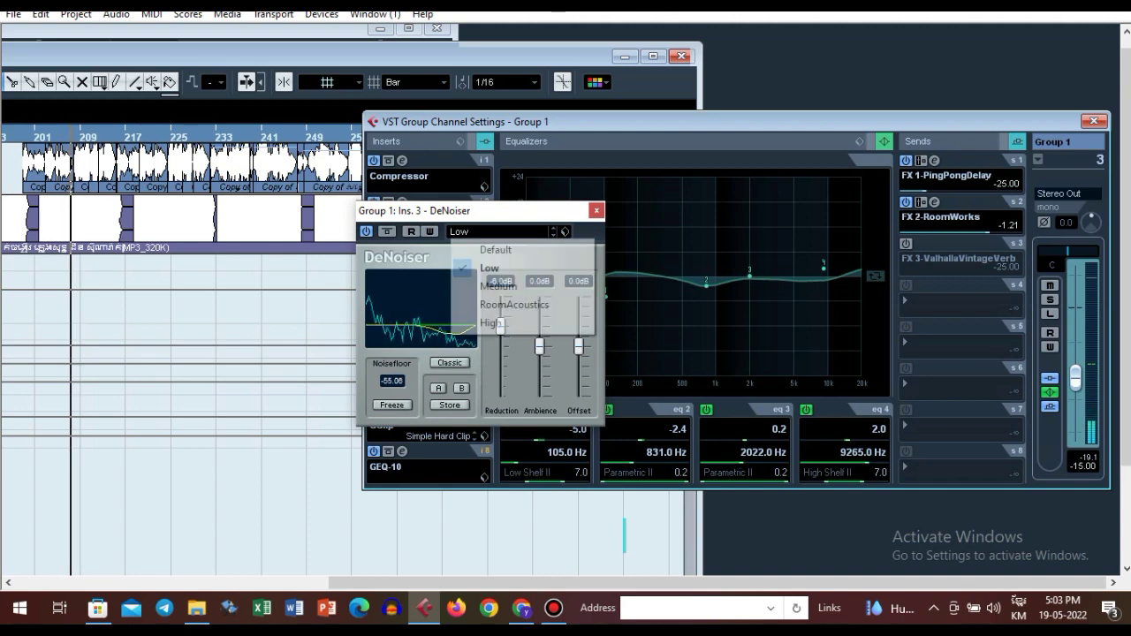
left_click(500, 268)
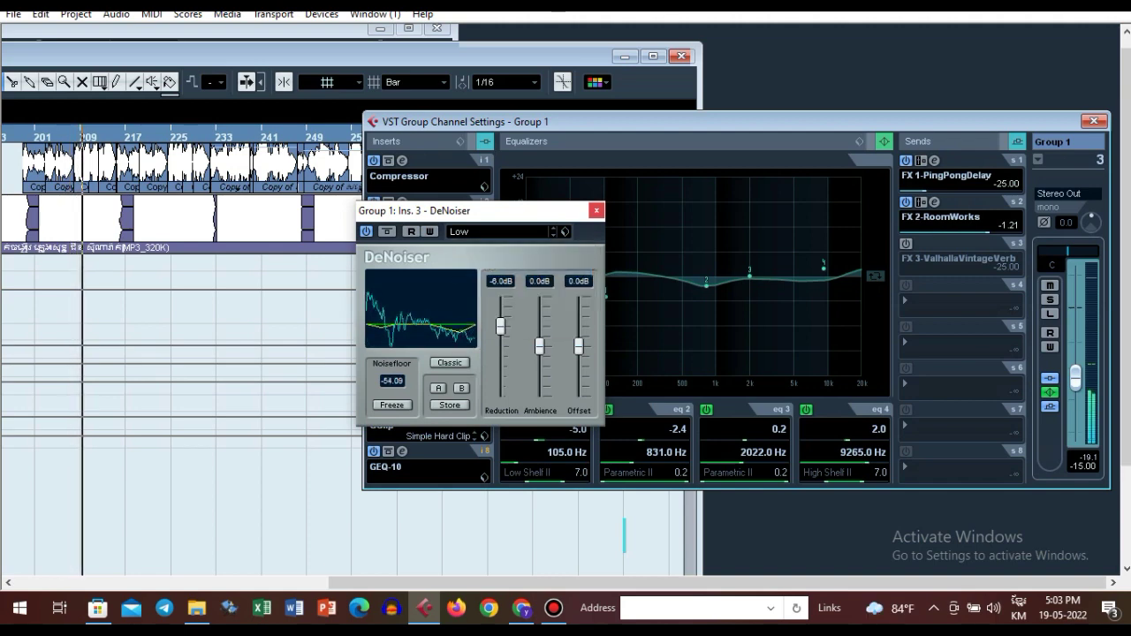
left_click(597, 212)
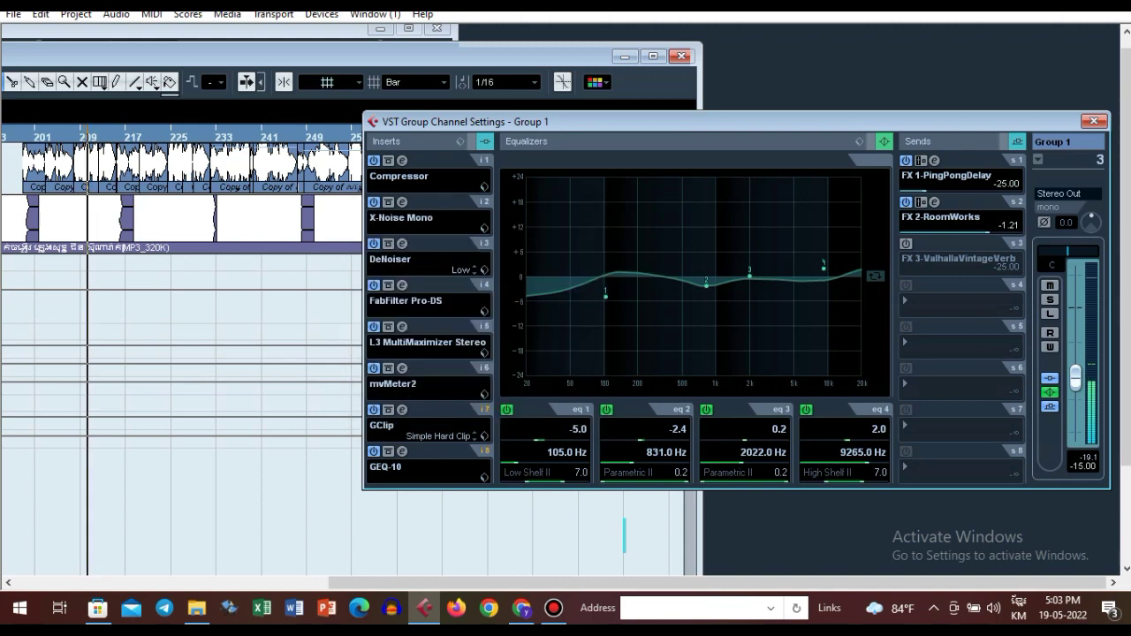
- Choose FabFilter Pro-DS from the FabFilter group of VstPlugins in insert 4 of Group 1, with its editor open
left_click(423, 305)
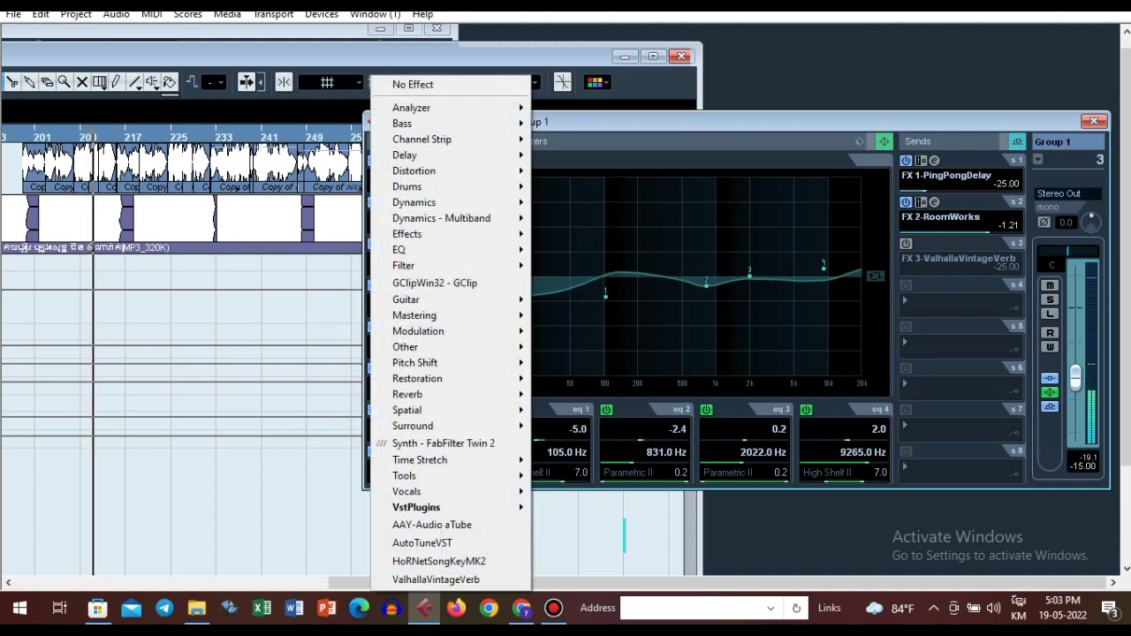
mouse_move(424, 507)
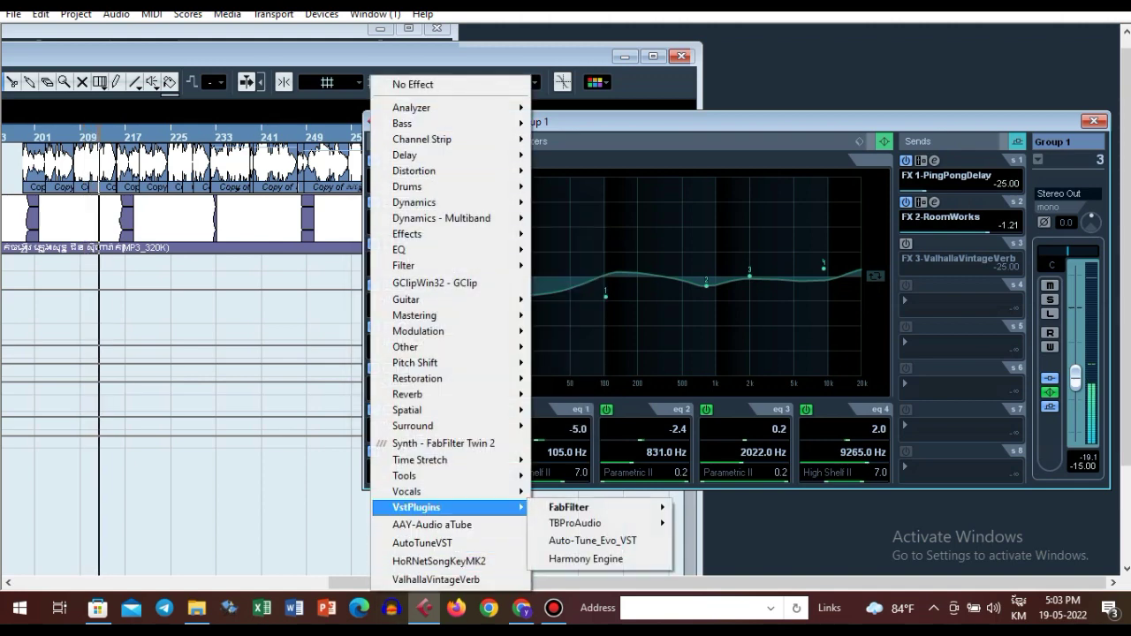
mouse_move(583, 507)
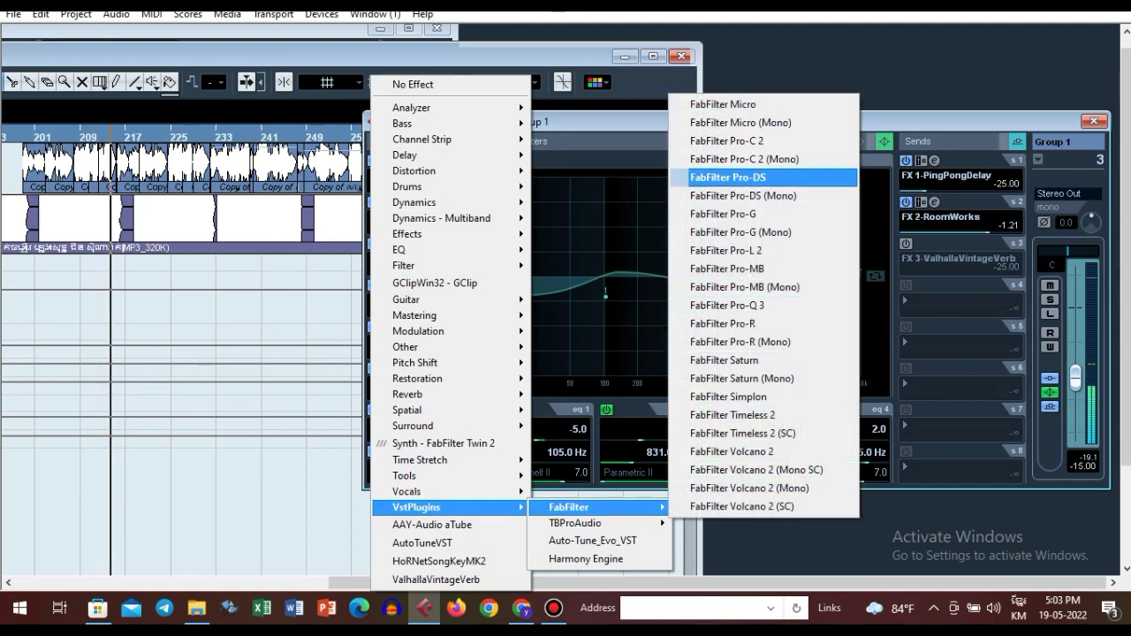
left_click(727, 176)
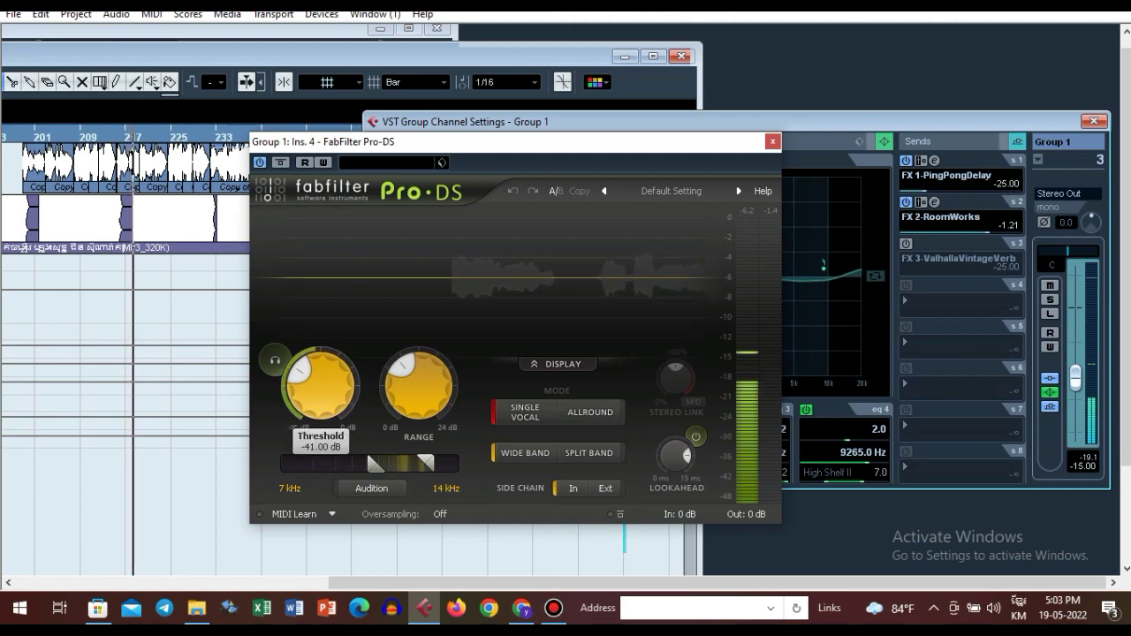
- Examine the threshold, range and lookahead values in FabFilter Pro-DS on Group 1, and close its editor
double_click(321, 387)
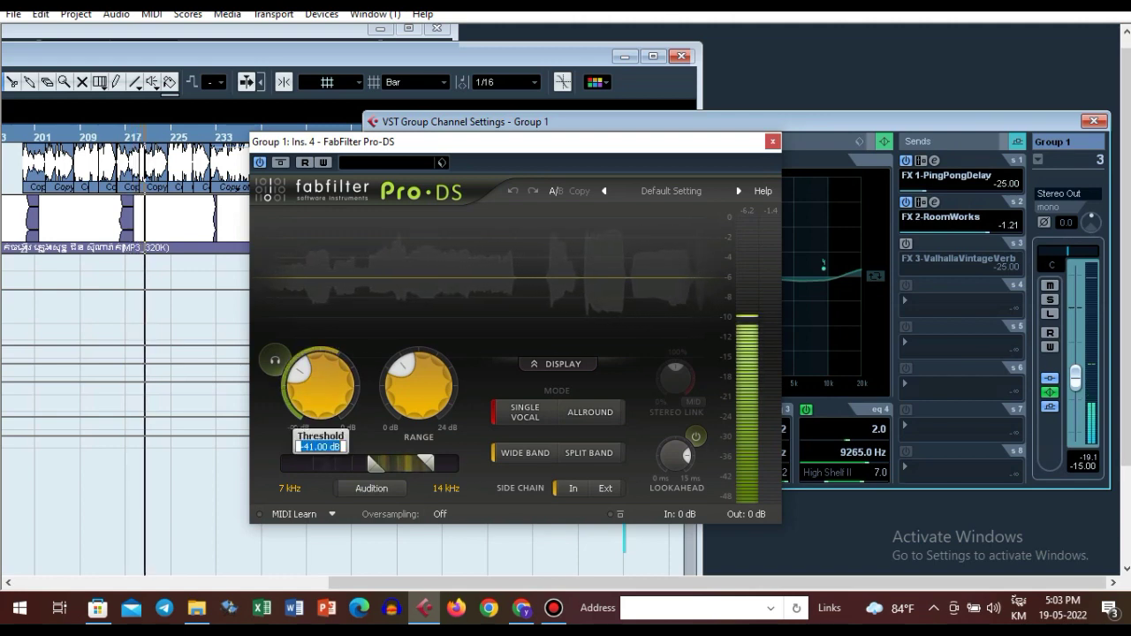
mouse_move(418, 386)
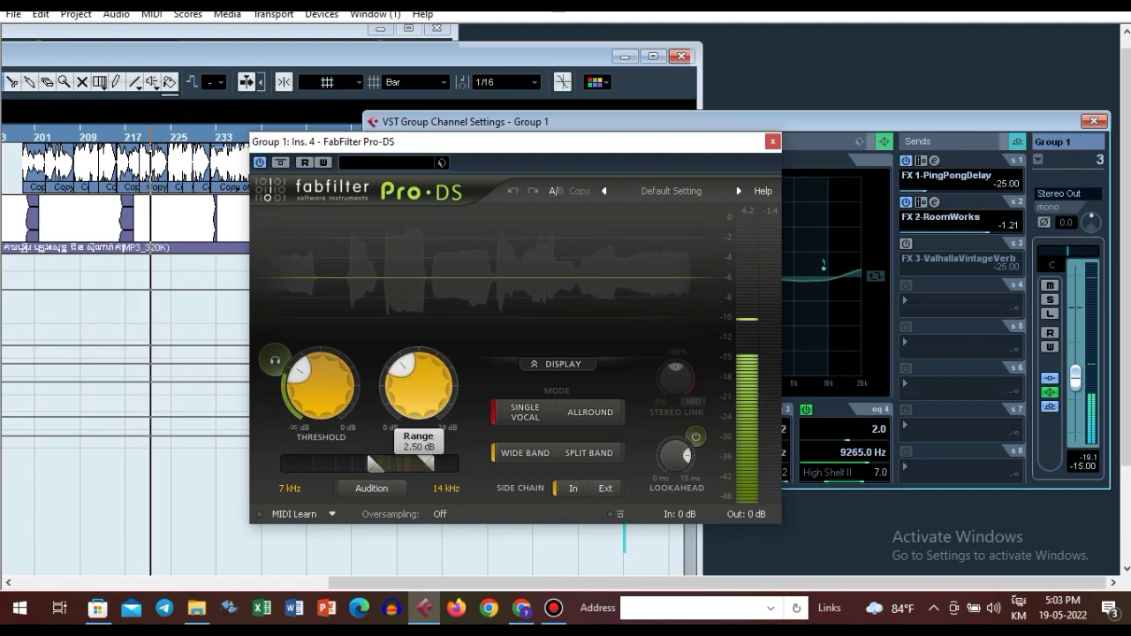
mouse_move(366, 450)
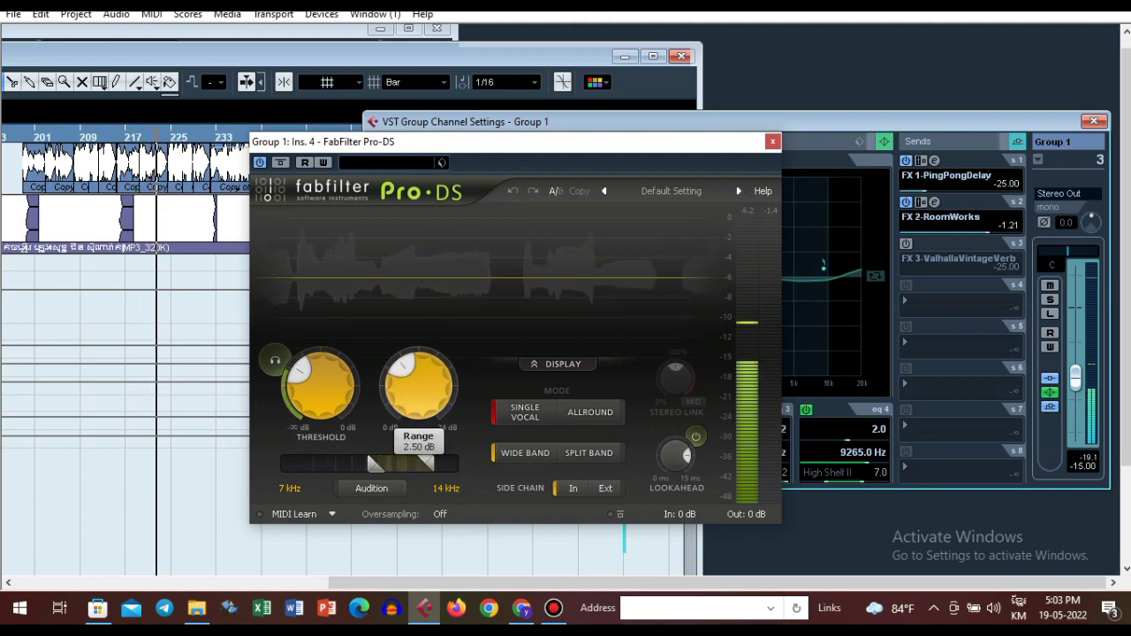
double_click(418, 387)
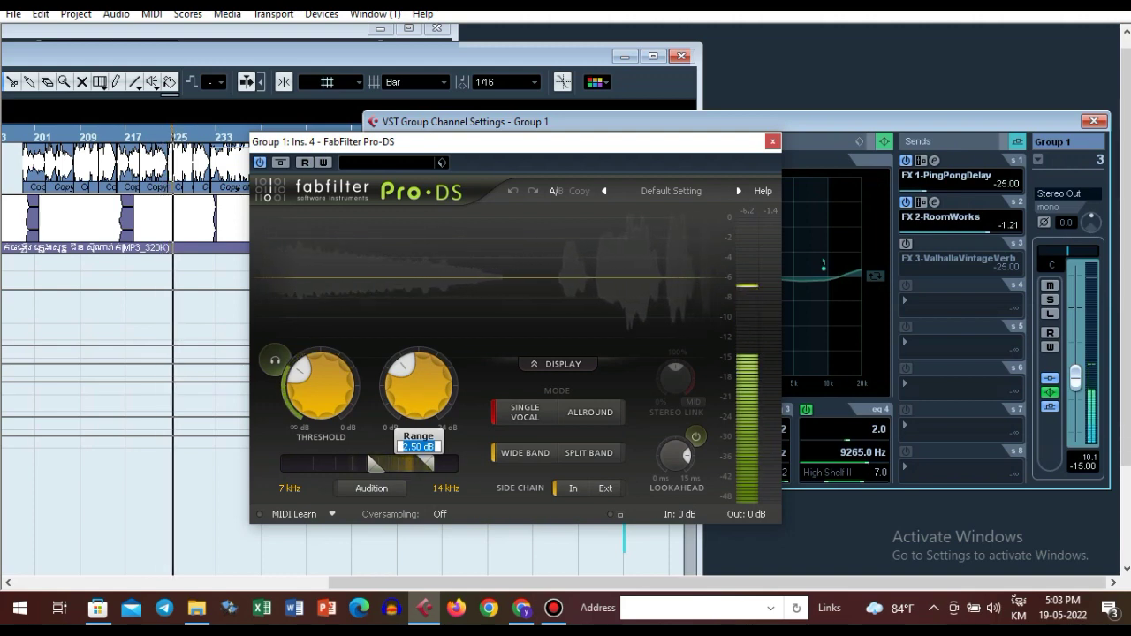
key("Return")
mouse_move(676, 456)
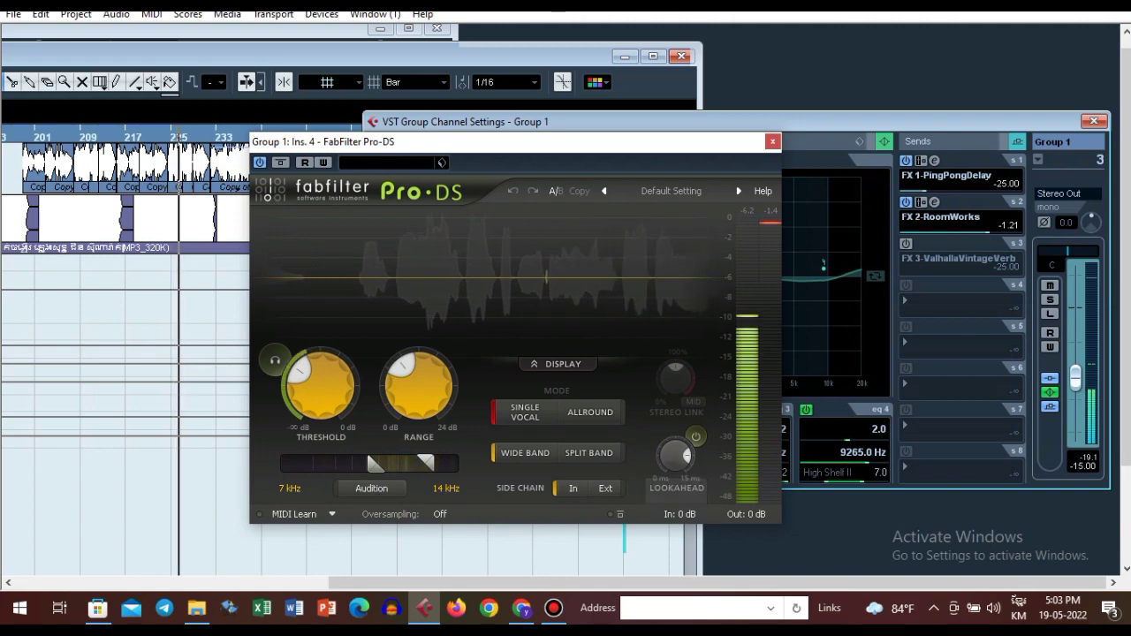
double_click(676, 456)
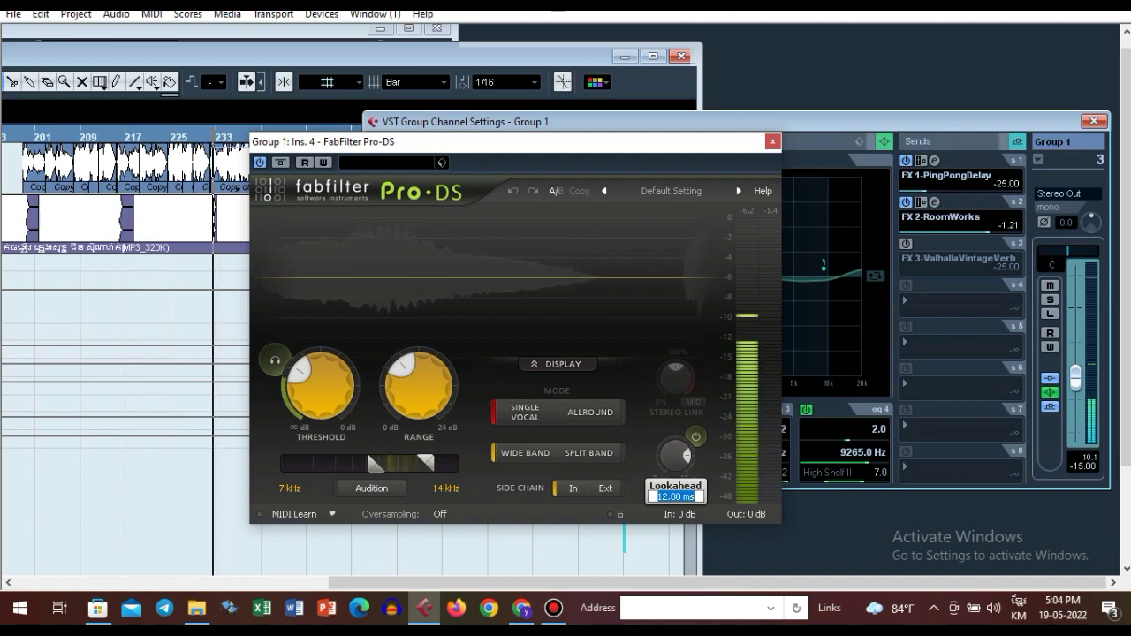
left_click(772, 141)
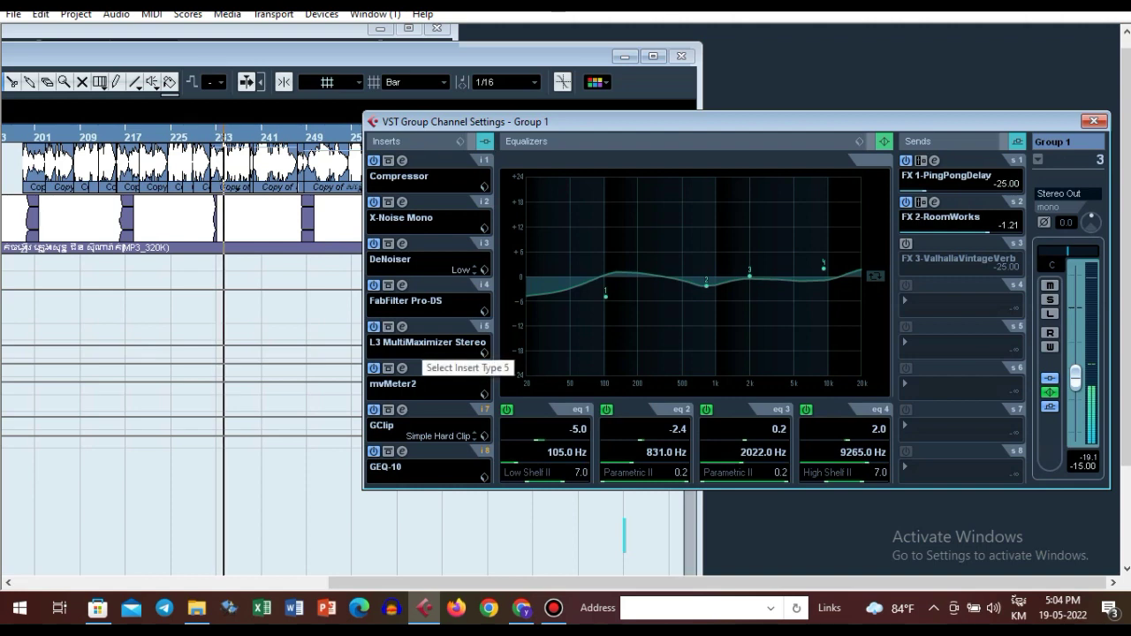
- Choose L3 MultiMaximizer Stereo from the Dynamics - Multiband effects in insert 5 of Group 1, with its editor open
left_click(412, 347)
mouse_move(442, 218)
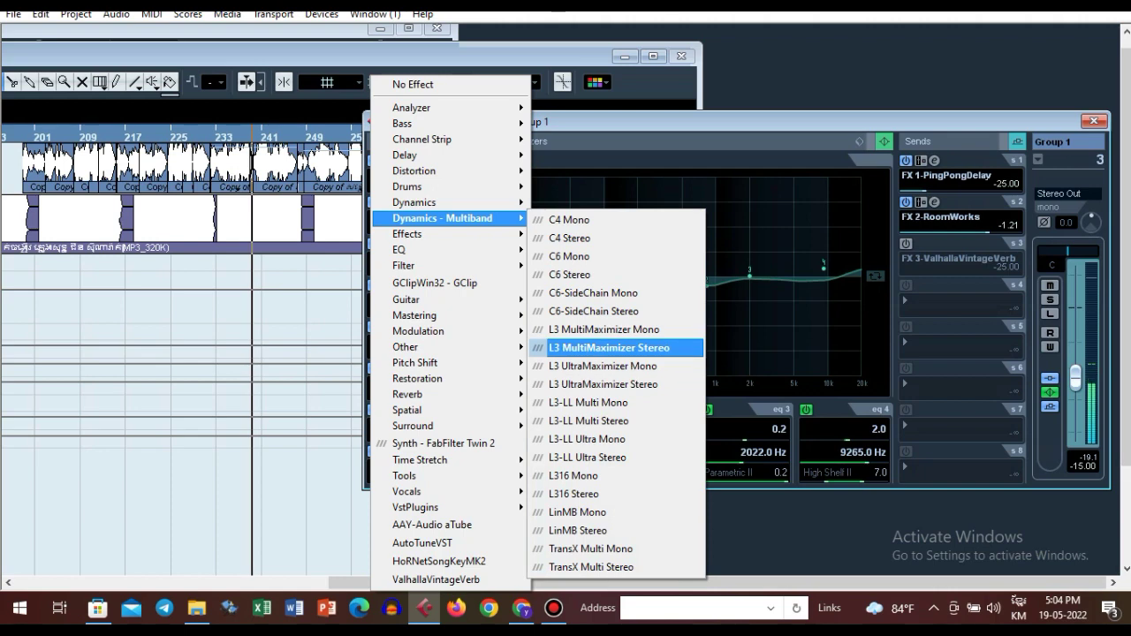
left_click(610, 348)
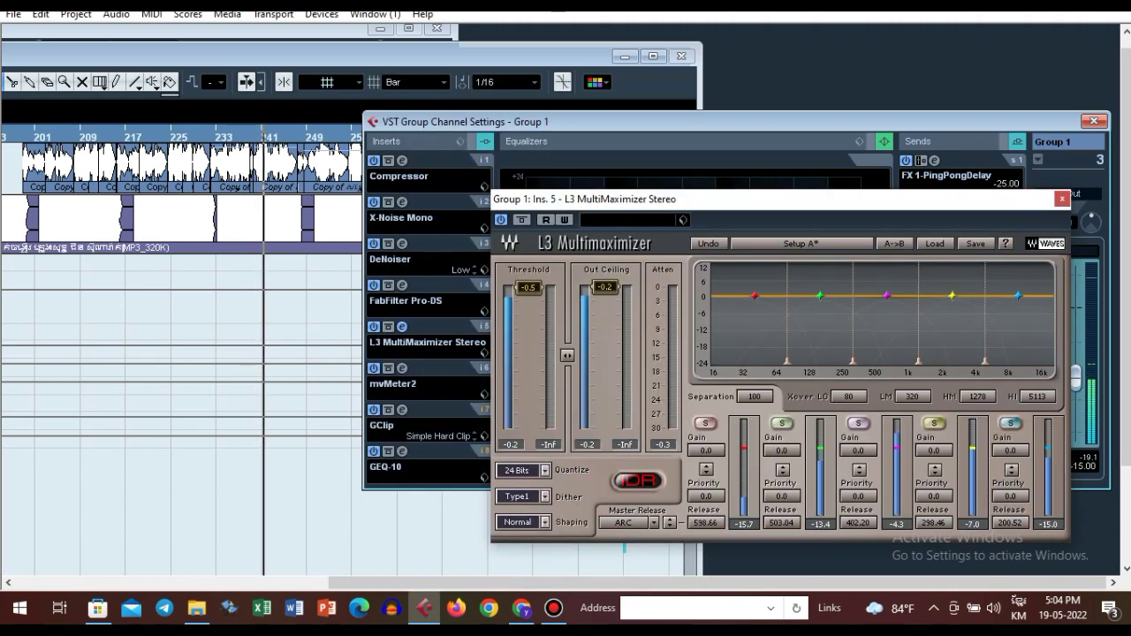
left_click_drag(655, 122, 765, 112)
- Examine the threshold and out ceiling values of L3 MultiMaximizer, and close its editor
double_click(529, 287)
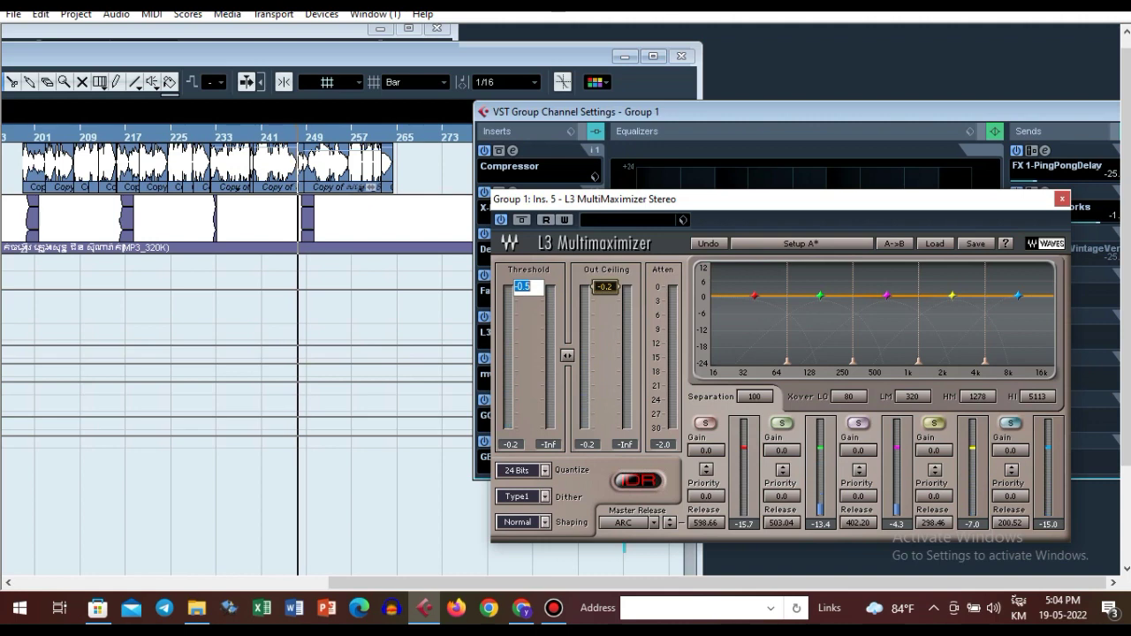
key("Tab")
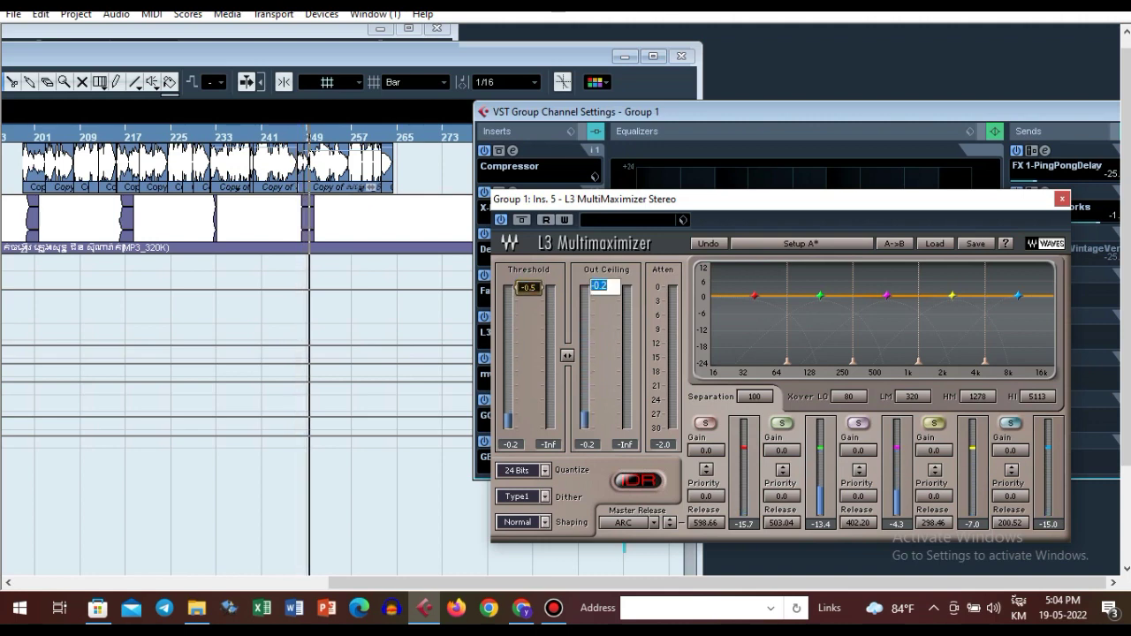
key("Return")
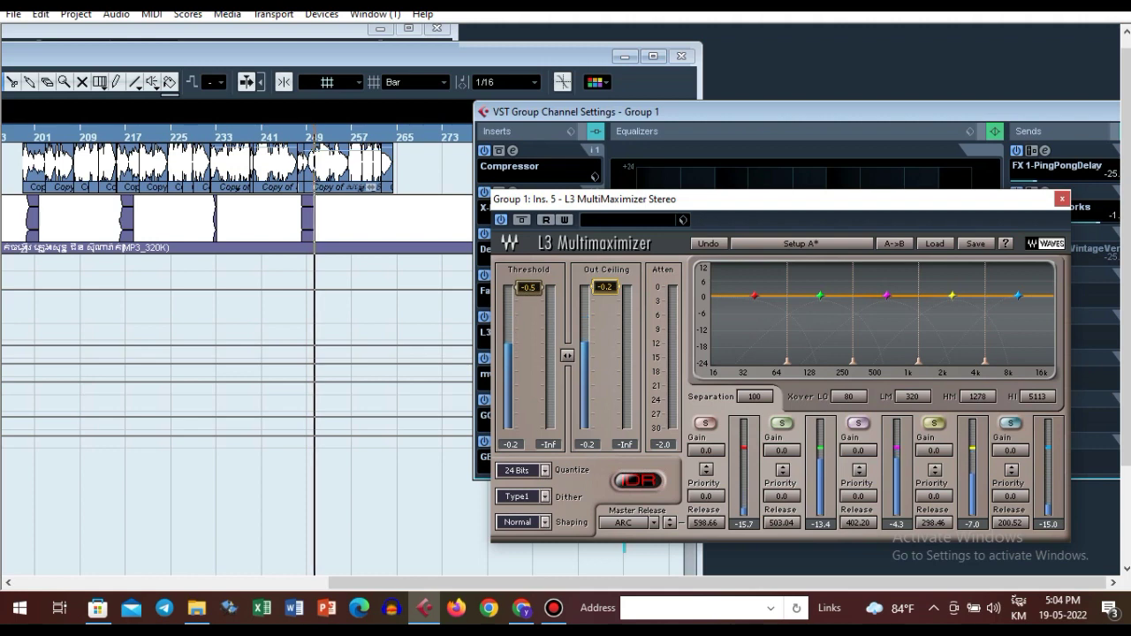
left_click(1062, 198)
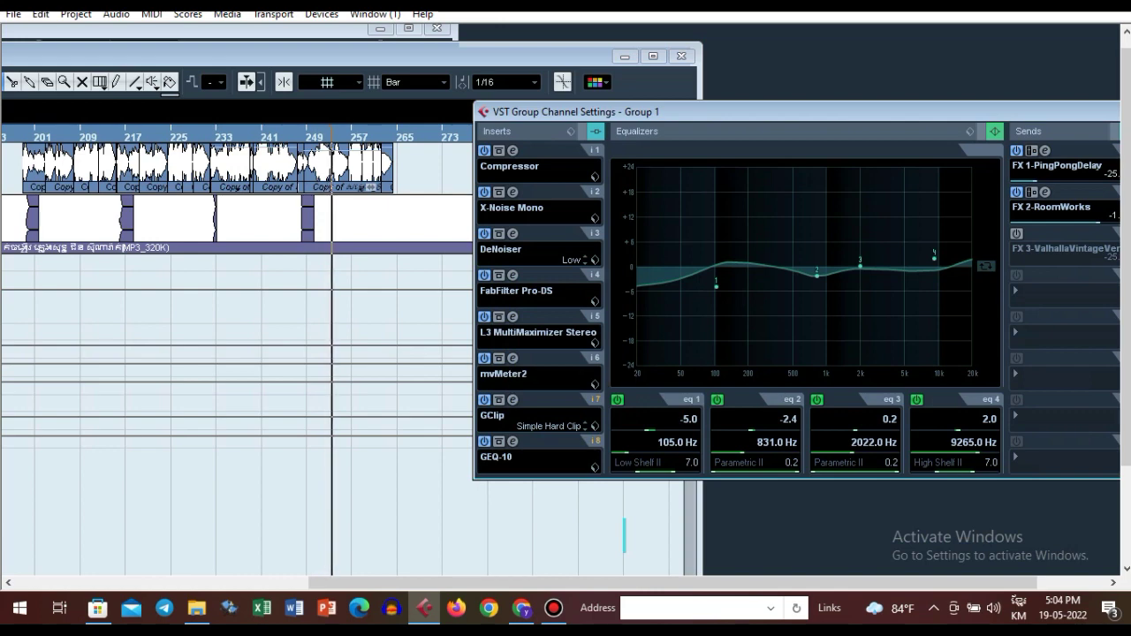
- Locate mvMeter2 among the Analyzer effects for insert 6 of Group 1, and dismiss the effect list
left_click(506, 375)
mouse_move(523, 108)
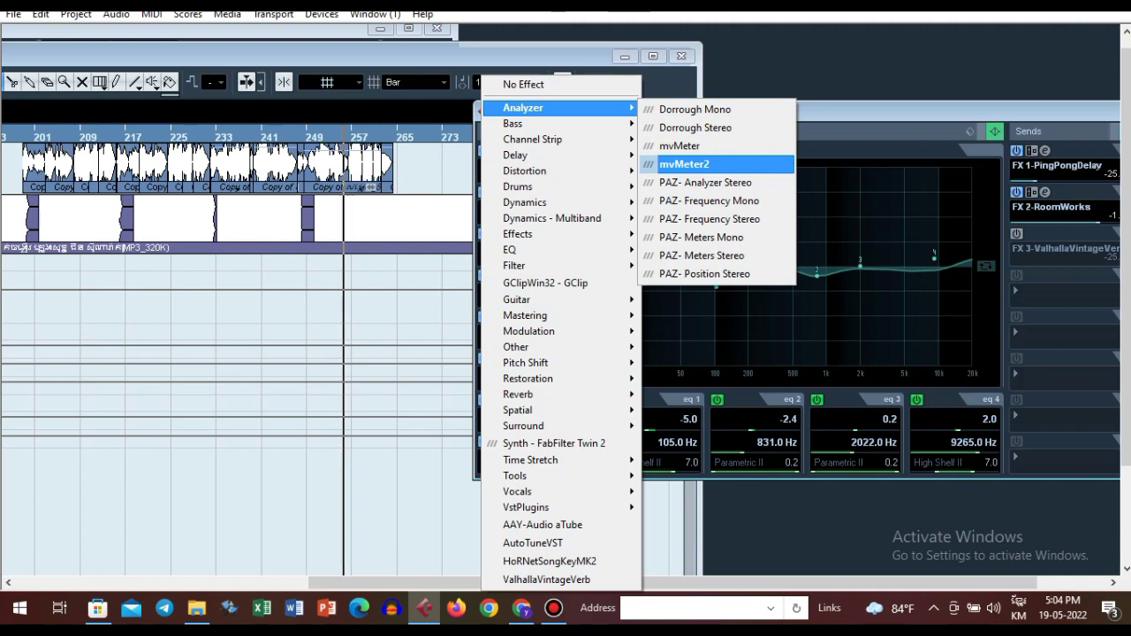
left_click(849, 133)
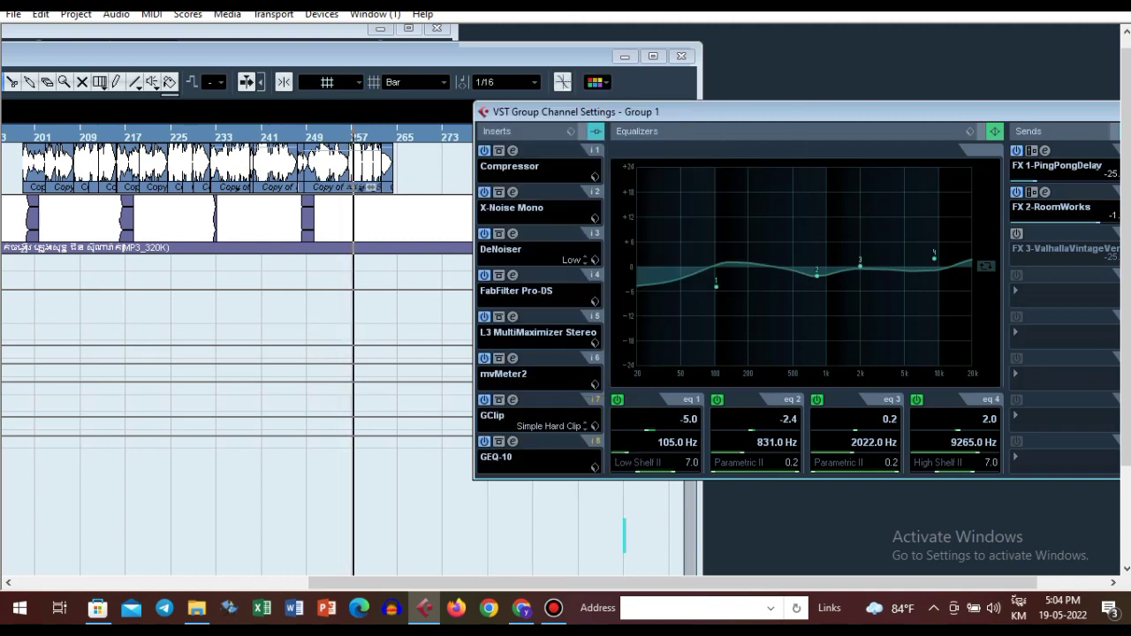
- Open the mvMeter2 editor in insert 6 and switch the meter on with playback moved back to about bar 199
left_click(513, 358)
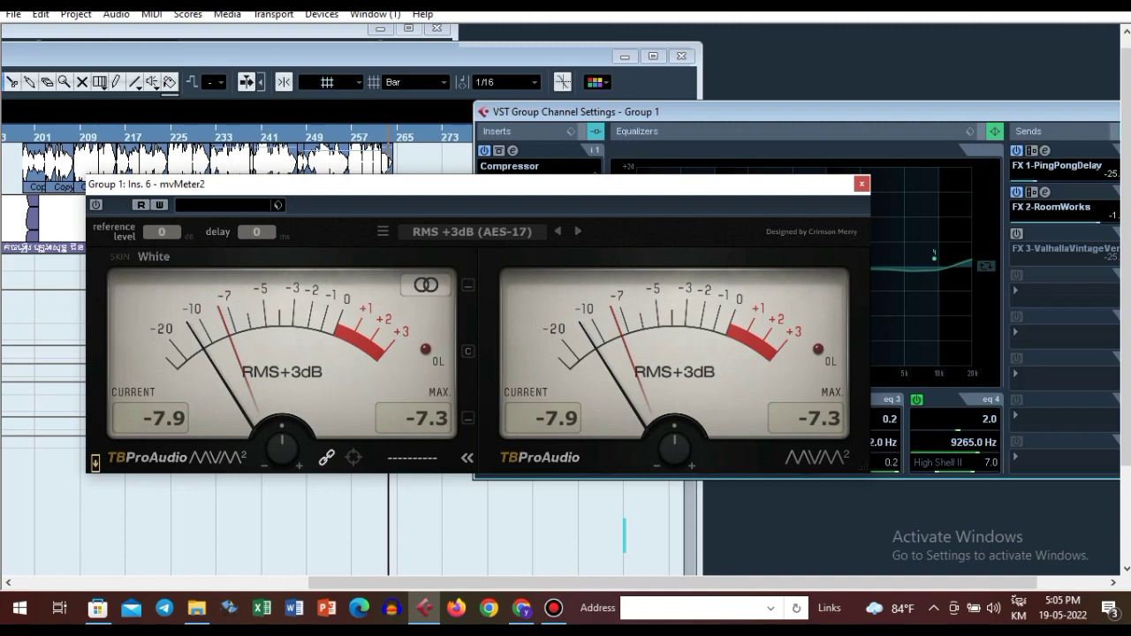
left_click(19, 137)
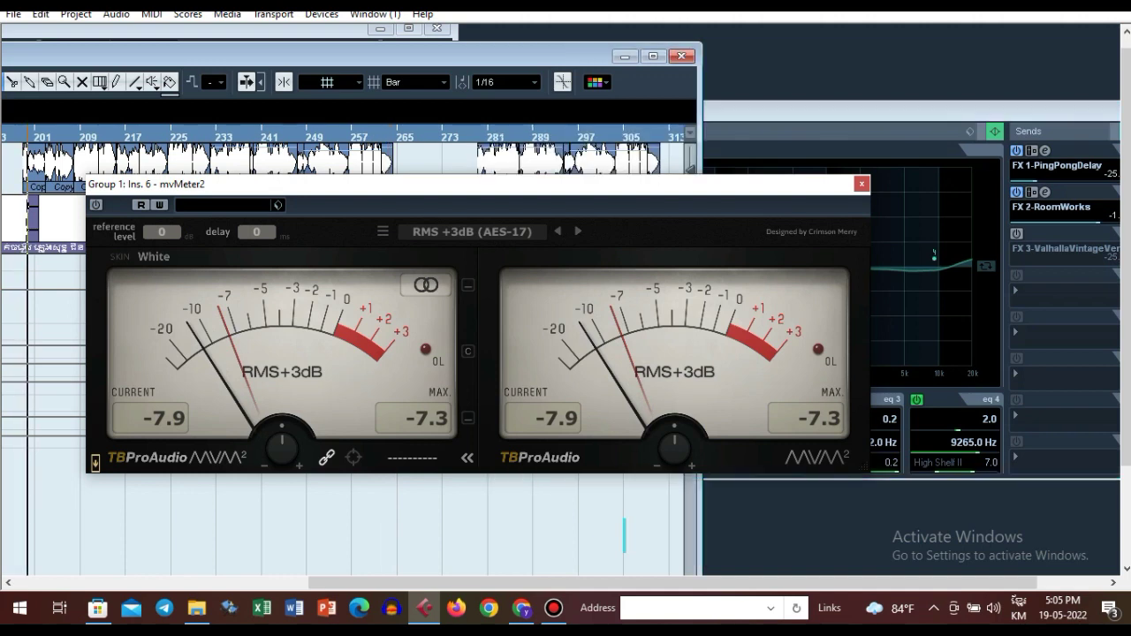
left_click(95, 206)
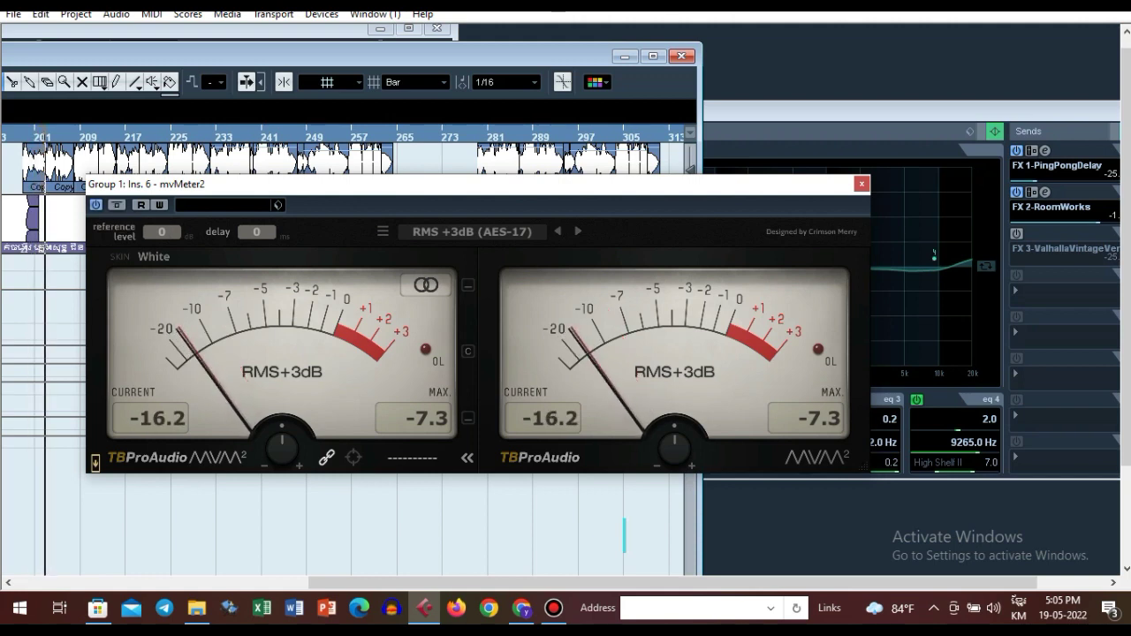
left_click(95, 205)
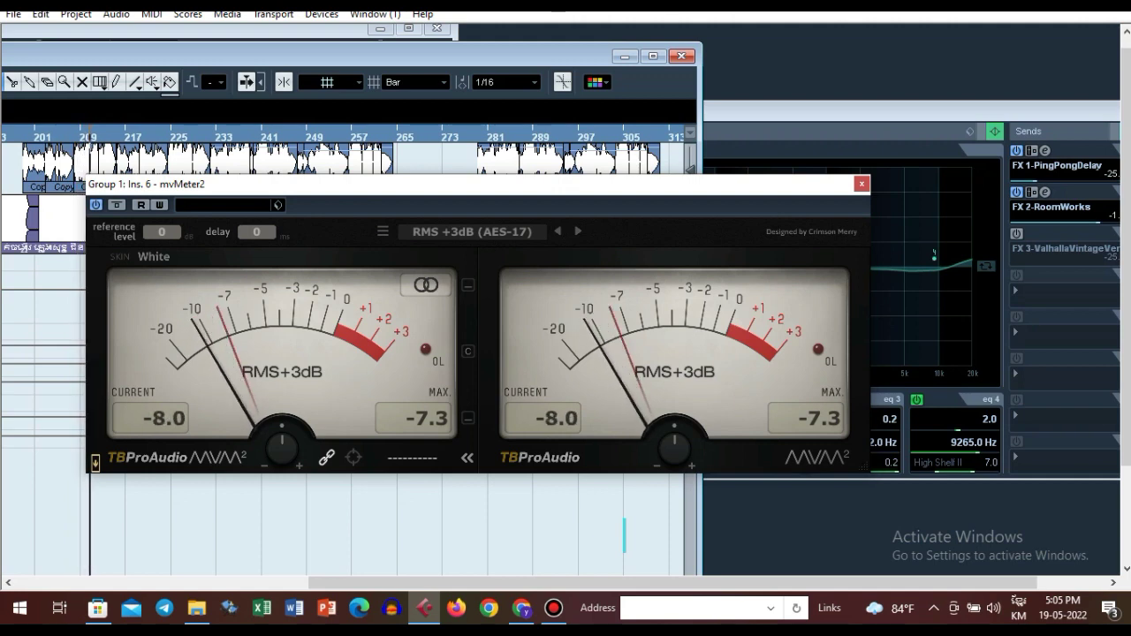
- Choose the factory preset RMS +3dB (AES-17) for mvMeter2 and close its editor
left_click(434, 236)
mouse_move(468, 349)
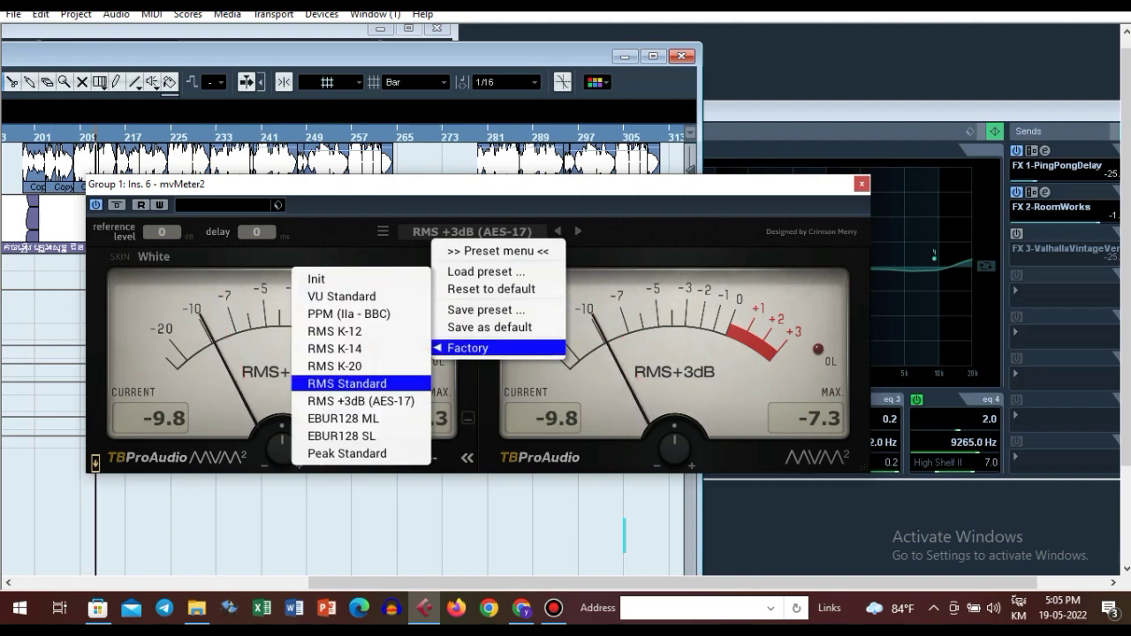
left_click(360, 401)
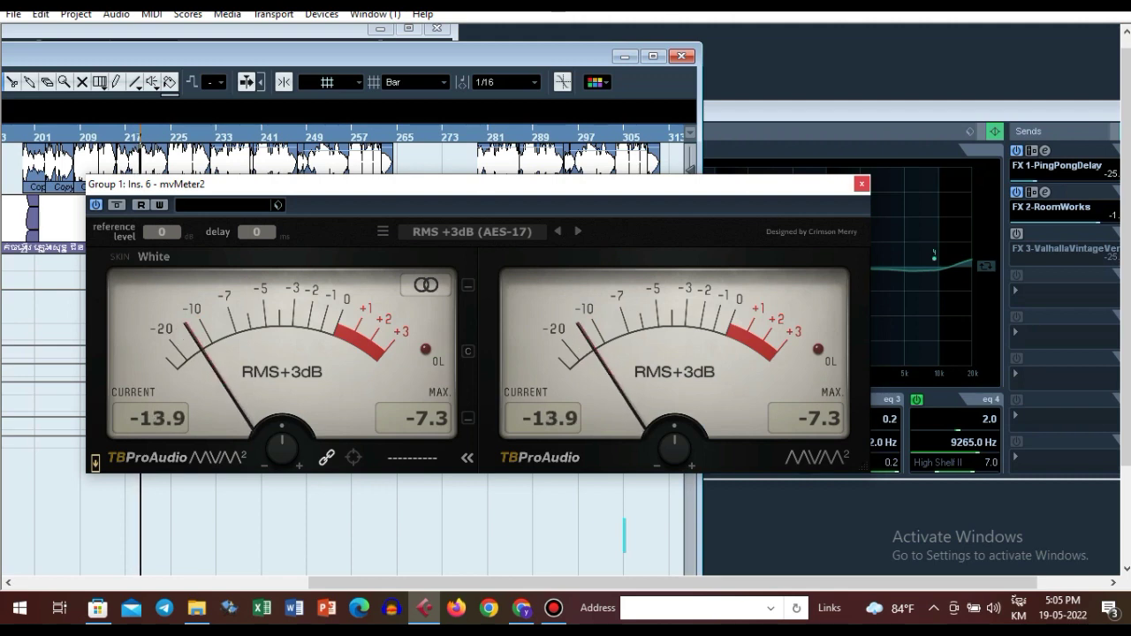
left_click(861, 183)
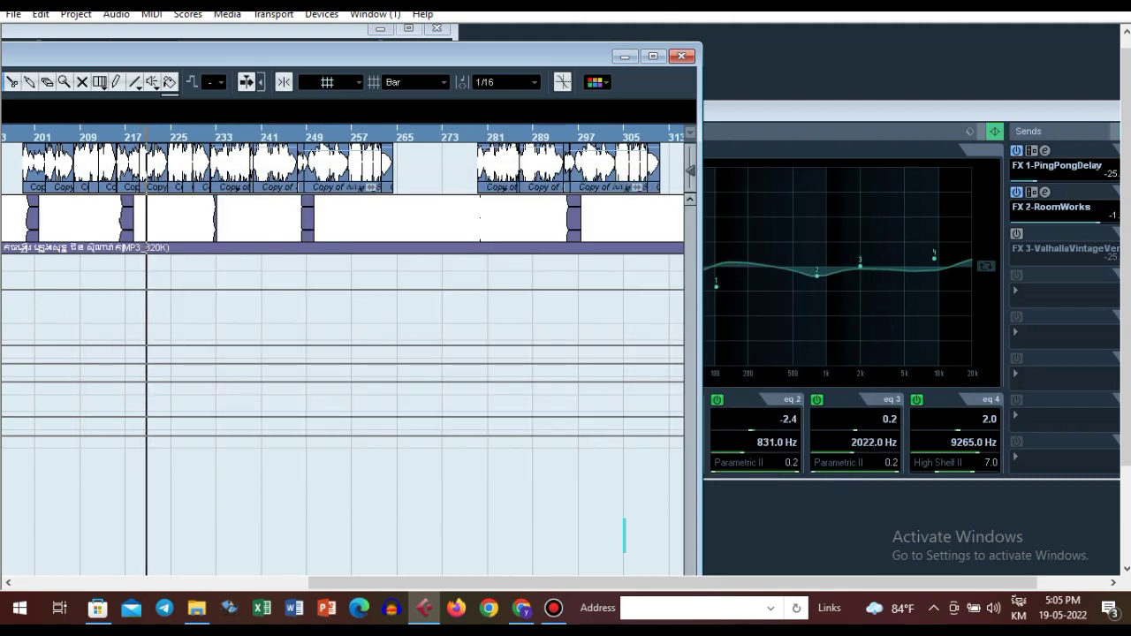
- Locate GClipWin32 - GClip in the effect list for insert 7 of Group 1, and briefly recheck the mvMeter2 editor
left_click(861, 112)
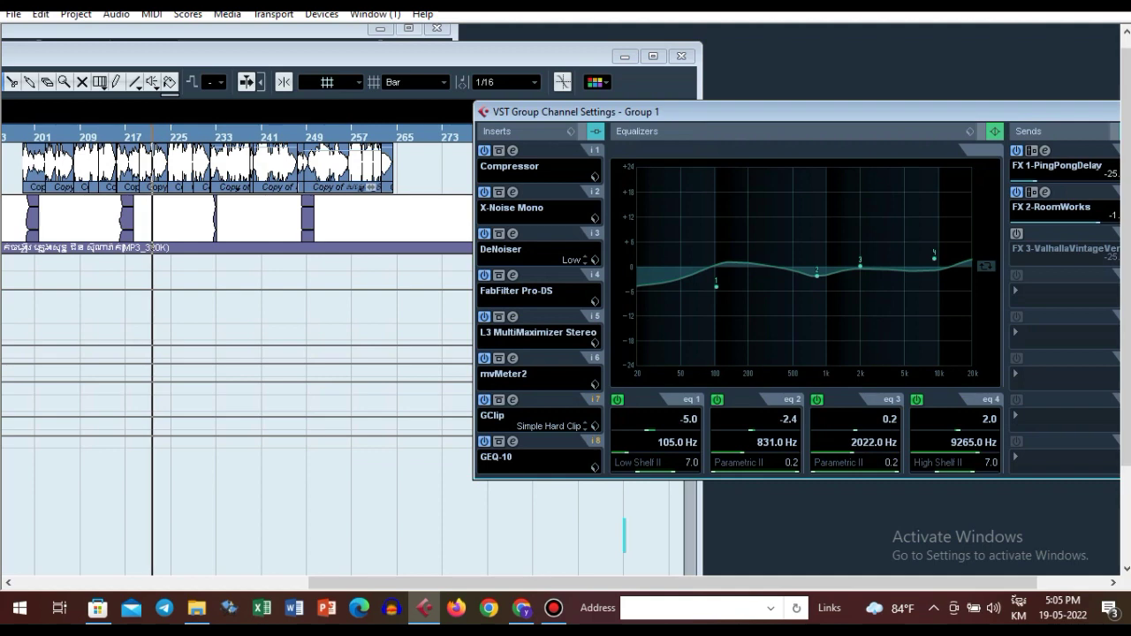
left_click(530, 417)
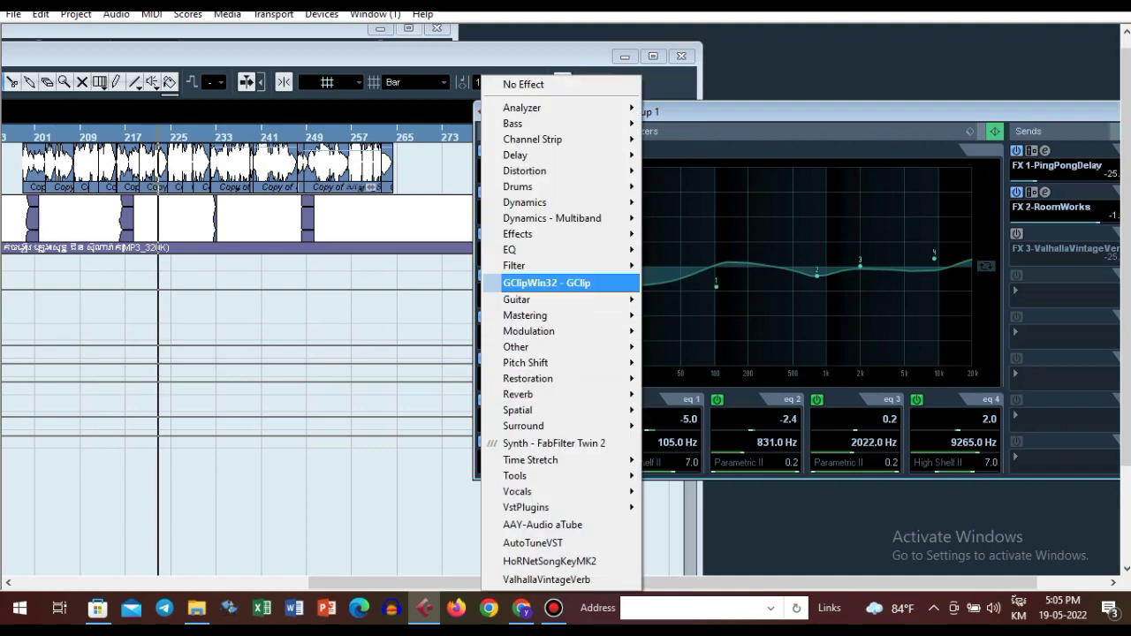
key("Escape")
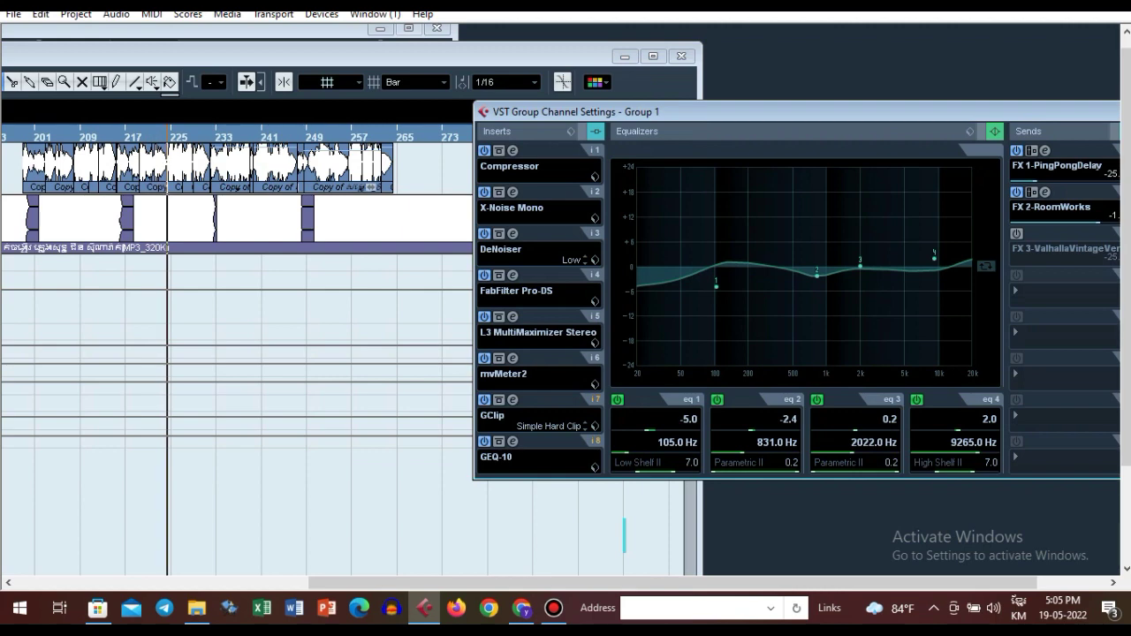
left_click(513, 358)
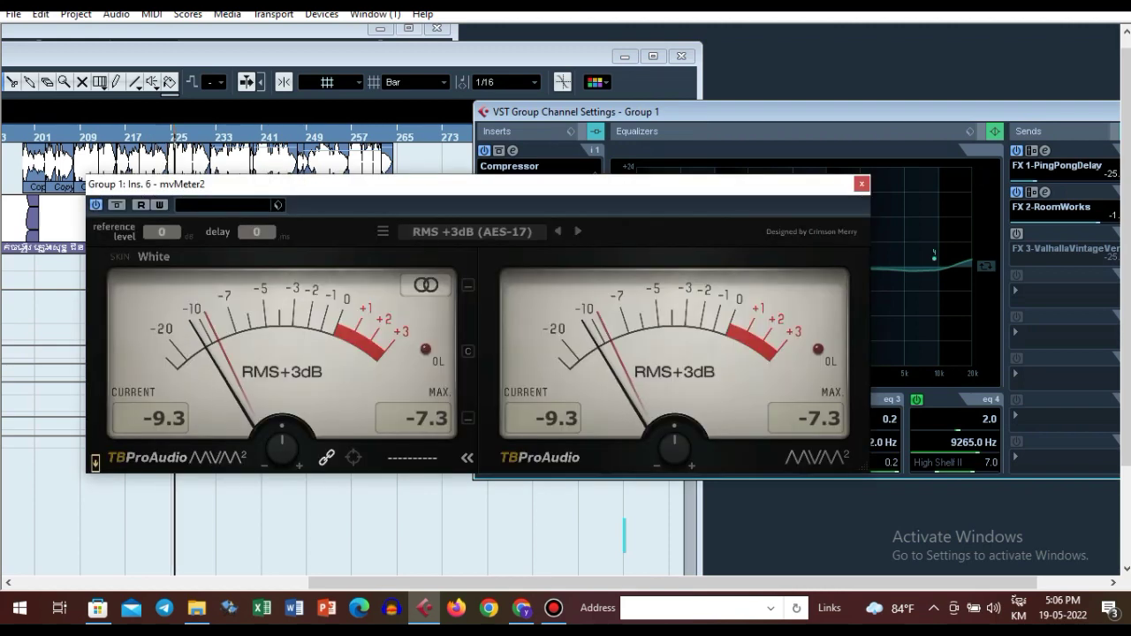
left_click(861, 184)
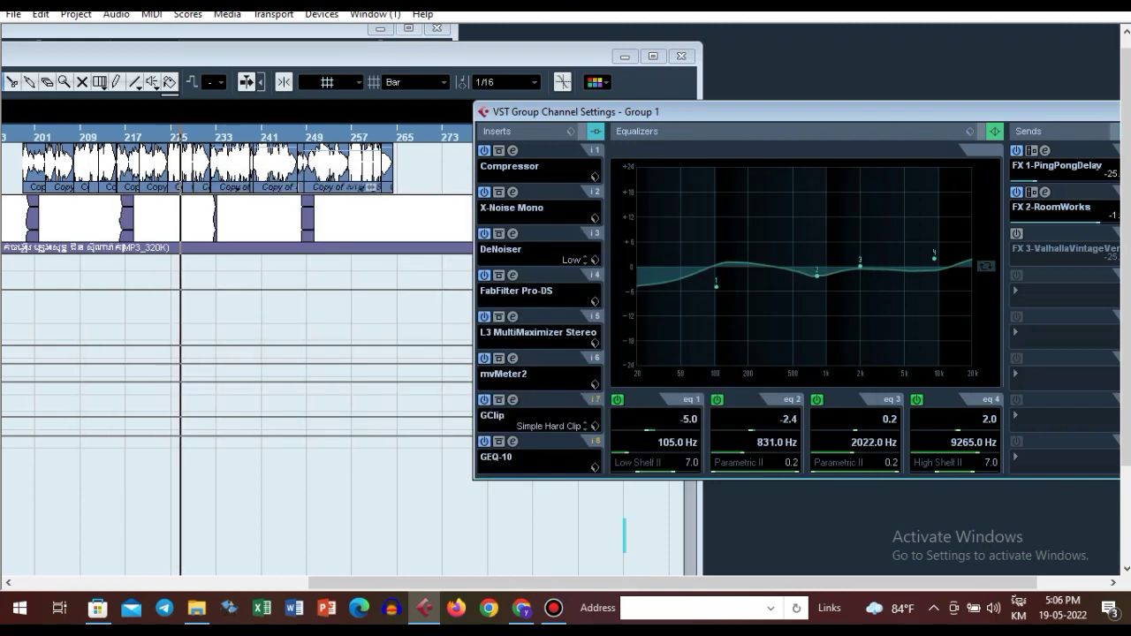
- Open the GClip editor in insert 7, review its preset list while keeping Simple Hard Clip, and close the editor
left_click(513, 400)
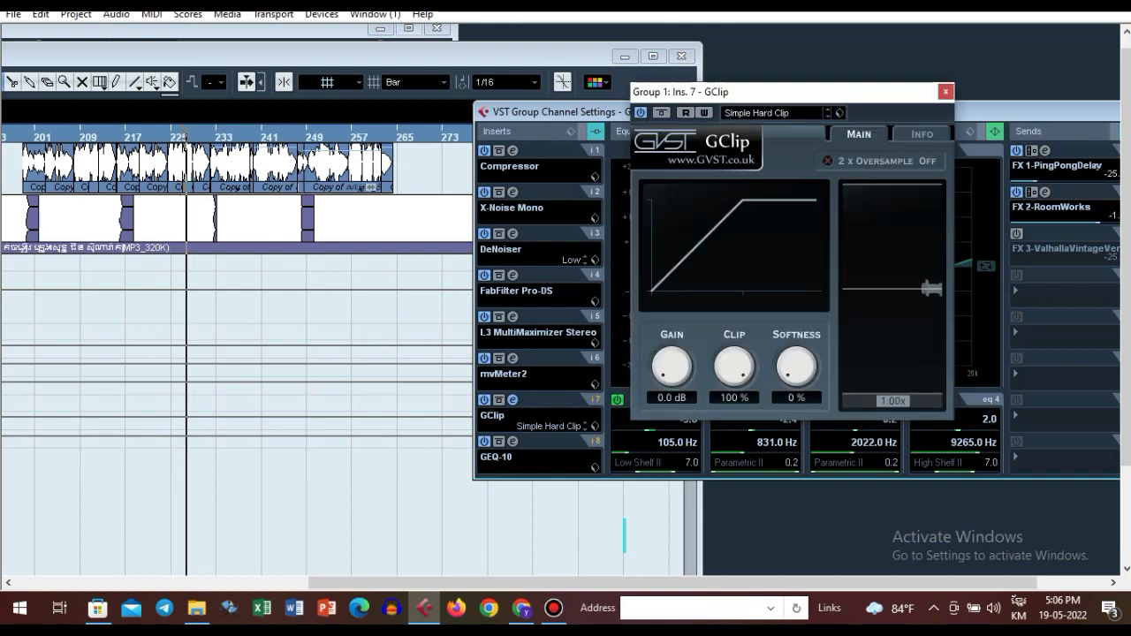
left_click(771, 113)
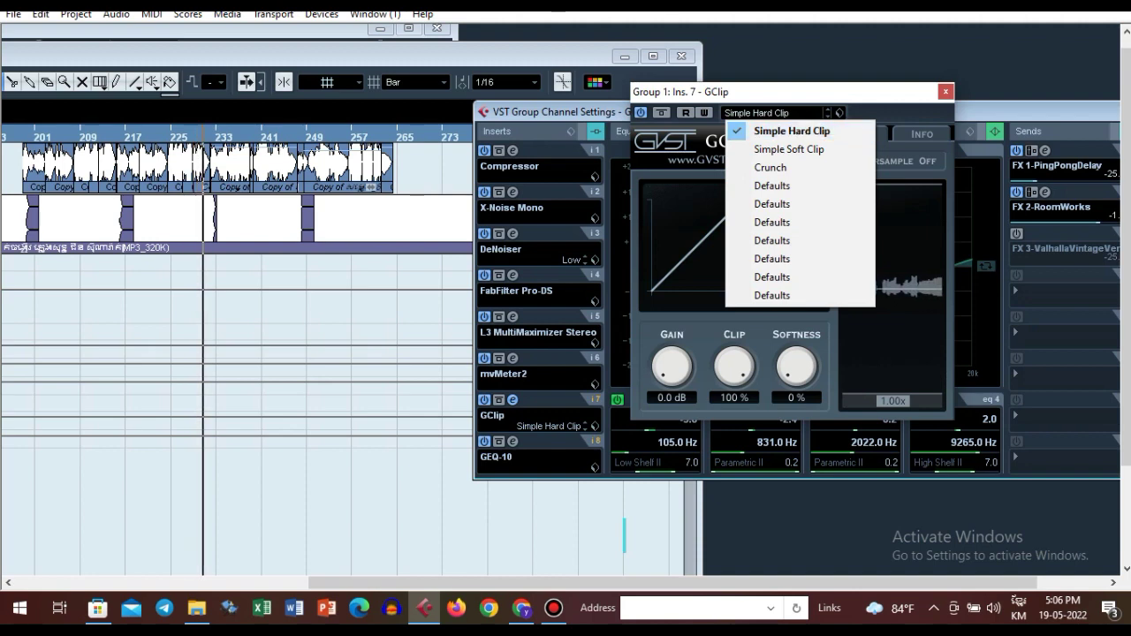
left_click(781, 93)
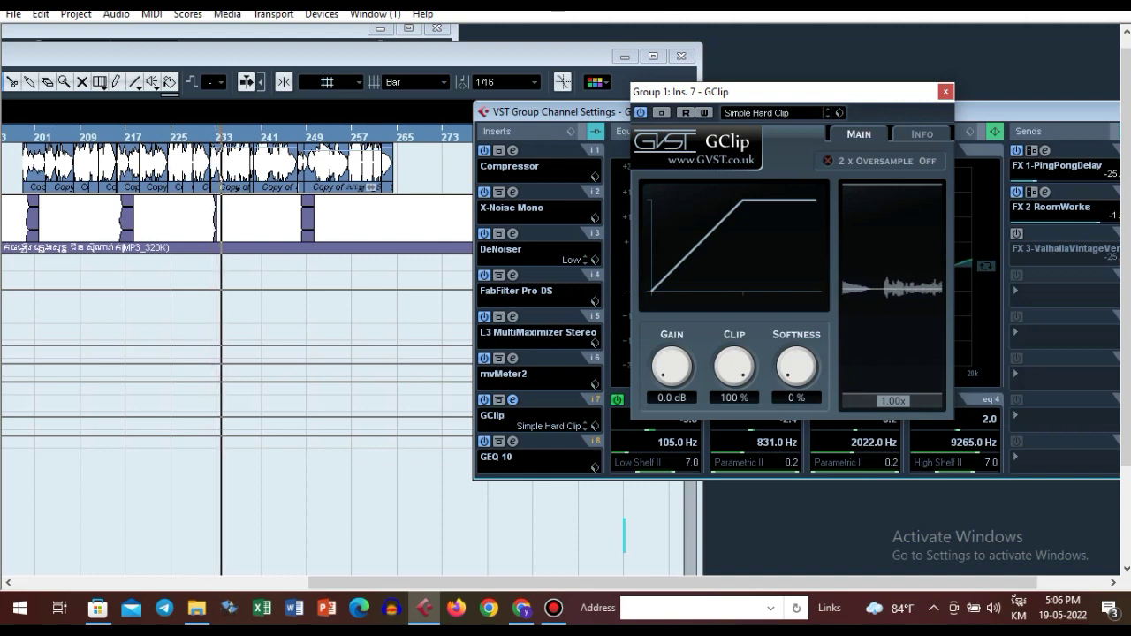
key("alt+F4")
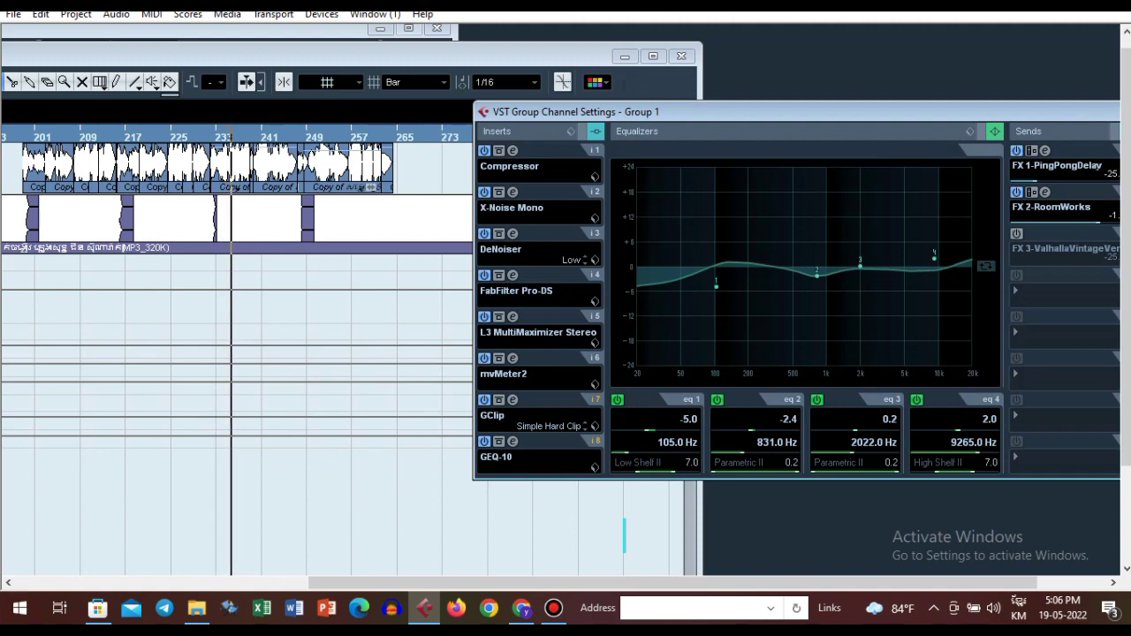
- Examine the gain and frequency values of EQ bands 1 to 4 on the Group 1 channel
left_click_drag(778, 112, 733, 113)
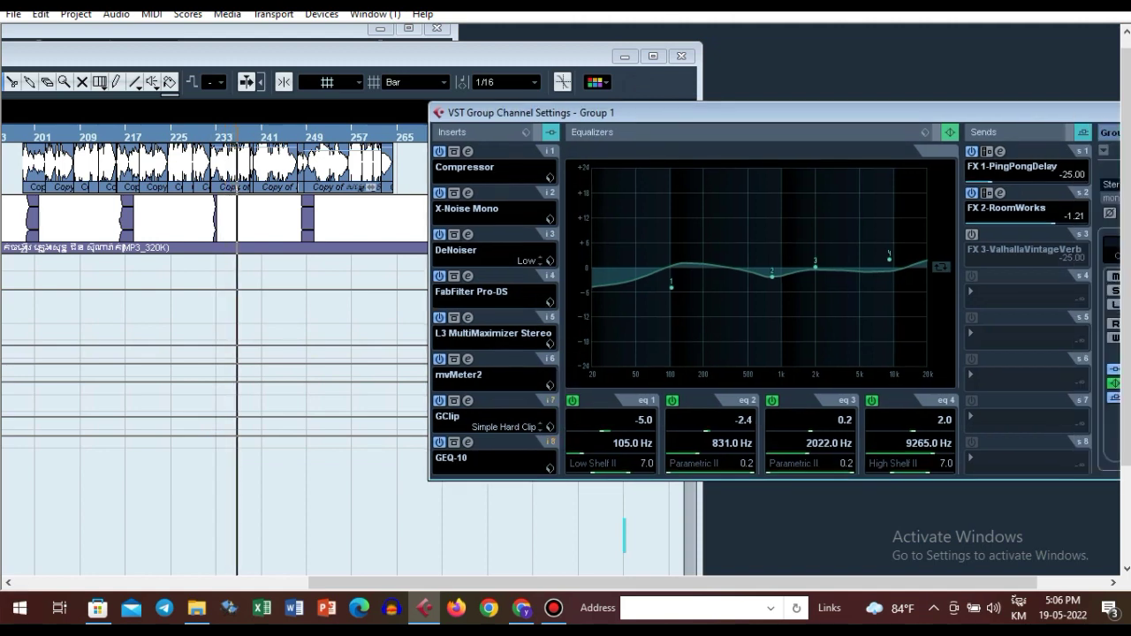
left_click(645, 421)
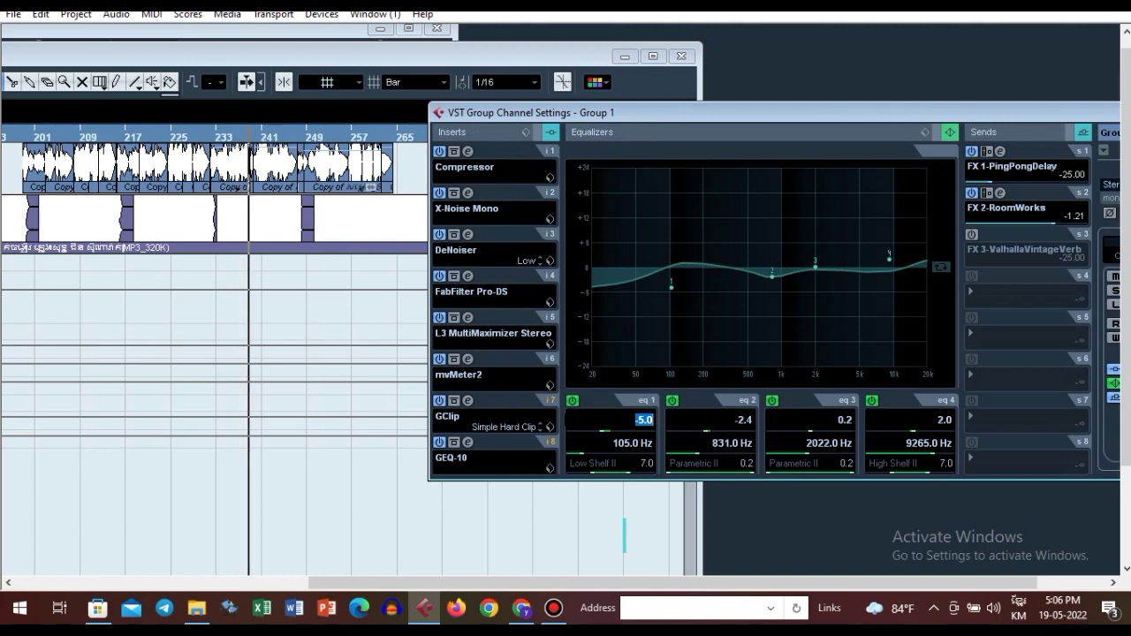
key("Tab")
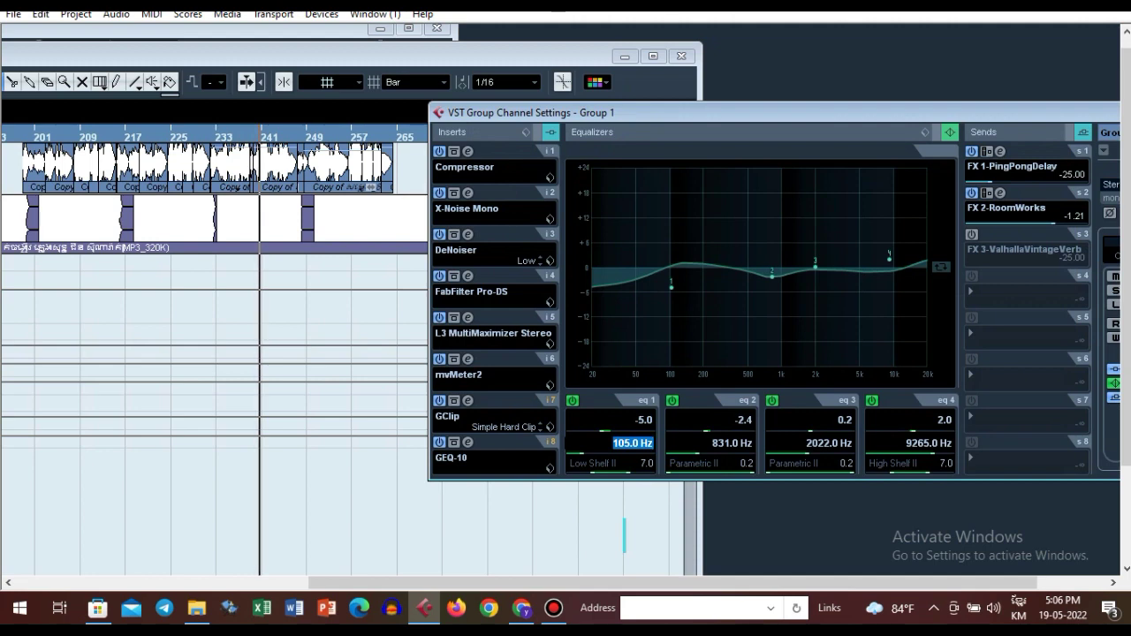
key("Tab")
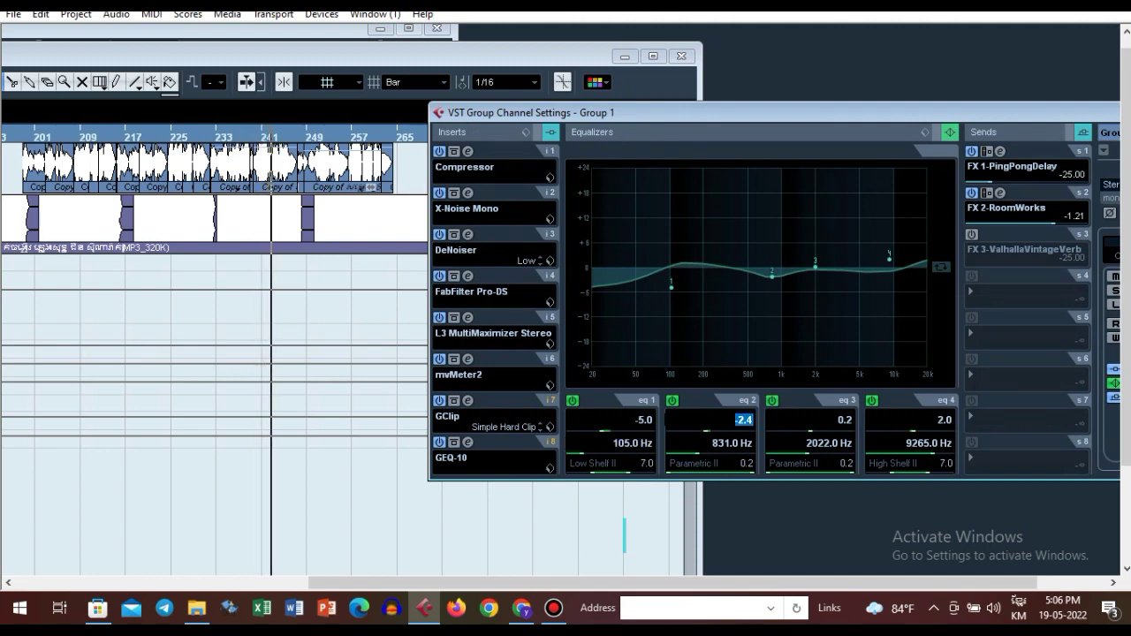
key("Return")
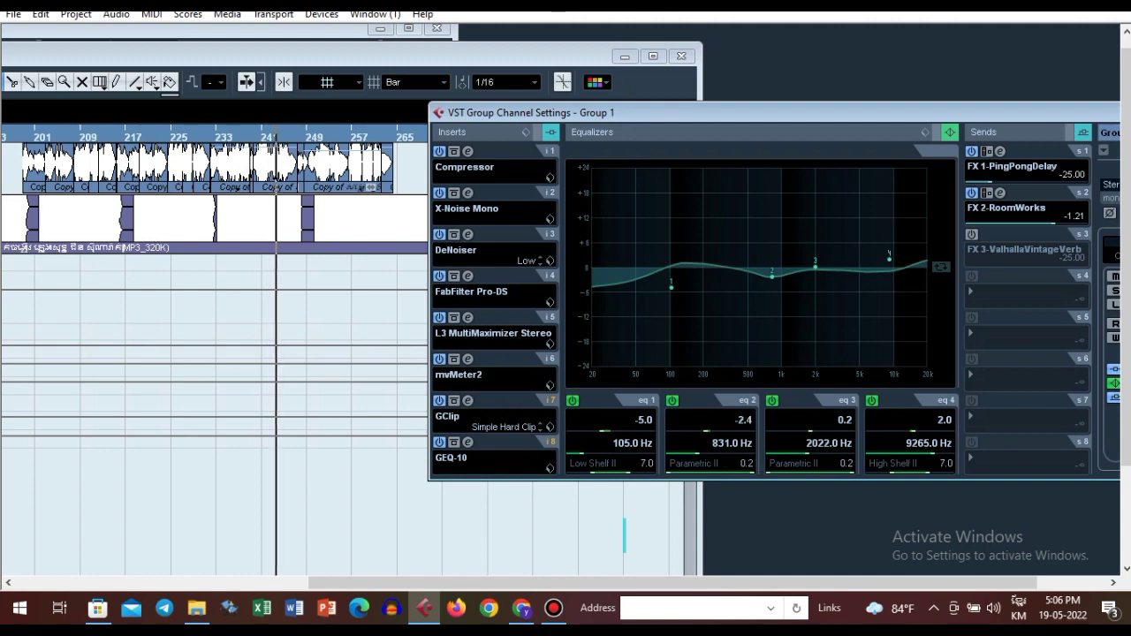
left_click(733, 444)
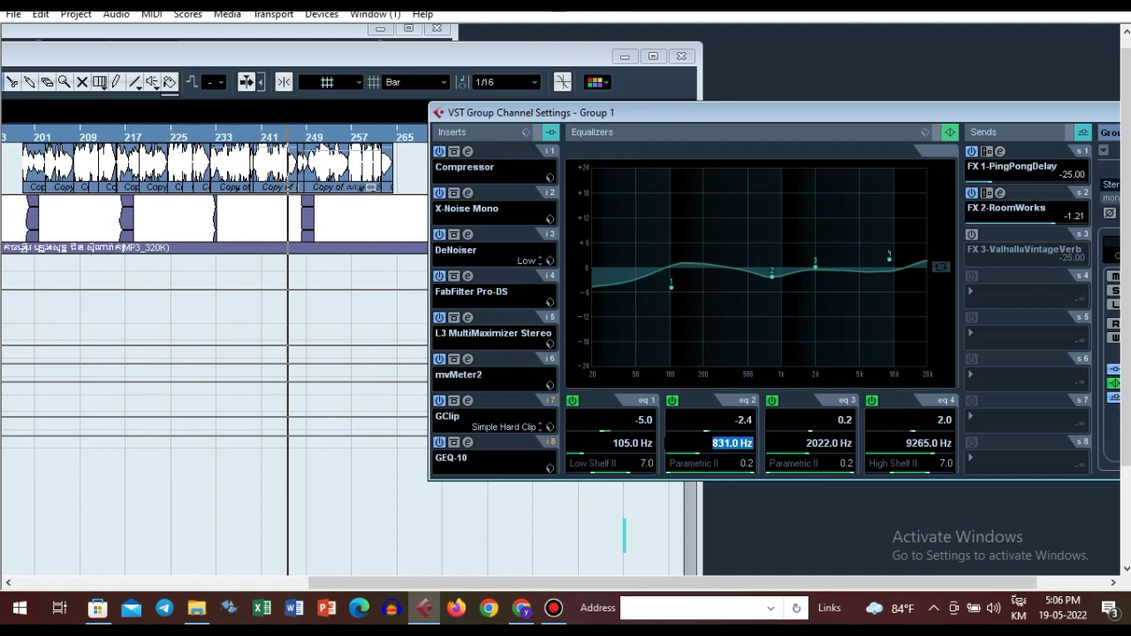
left_click(845, 420)
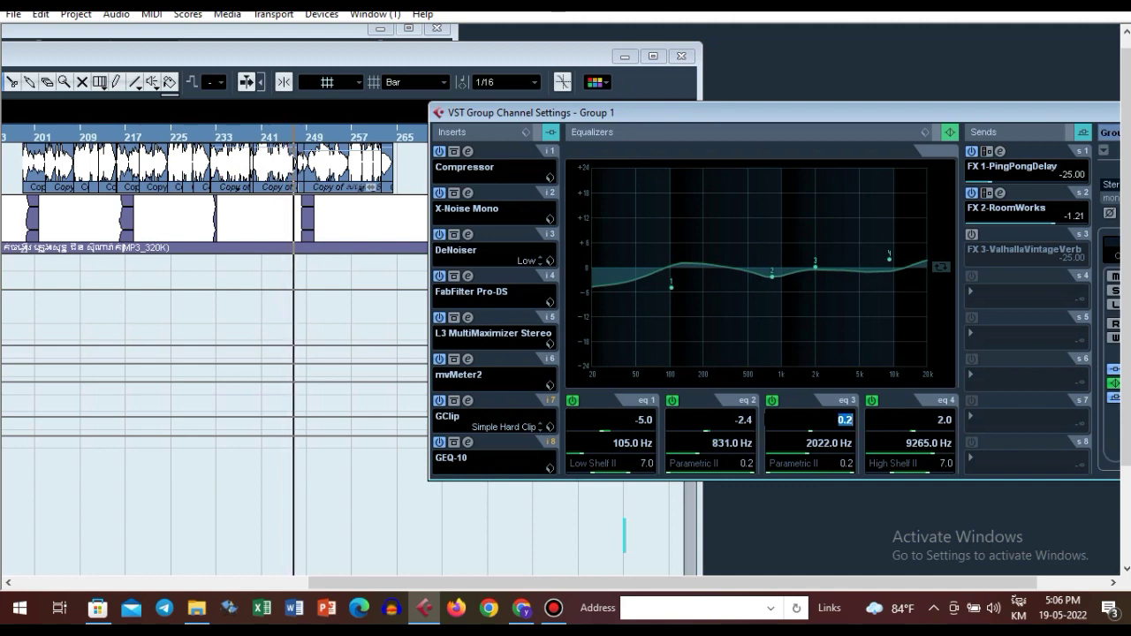
left_click(830, 444)
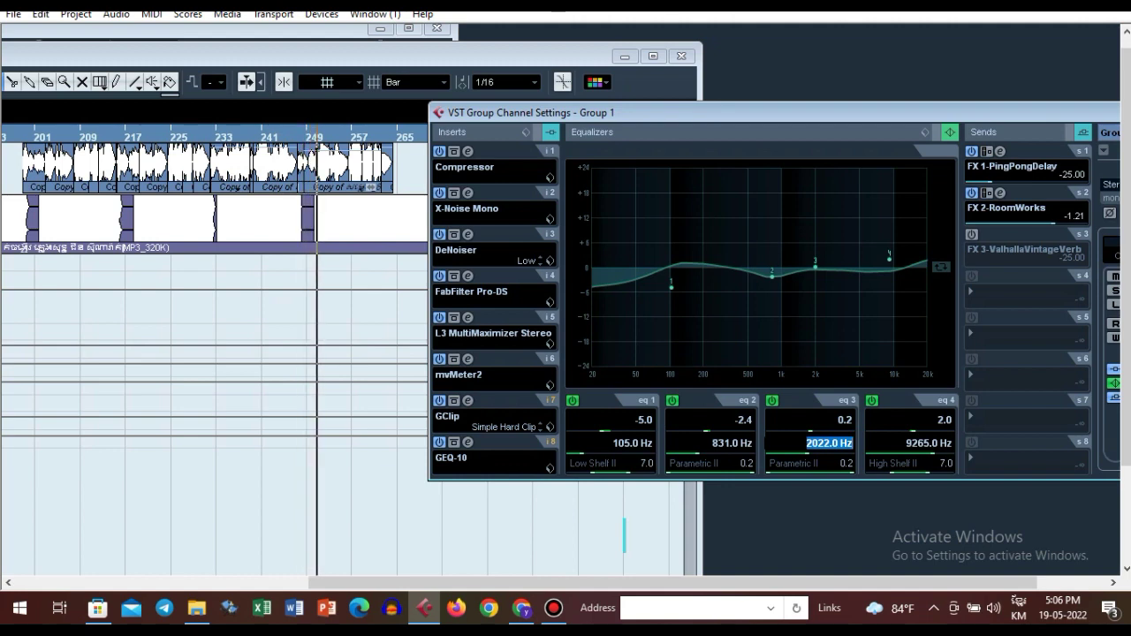
left_click(944, 420)
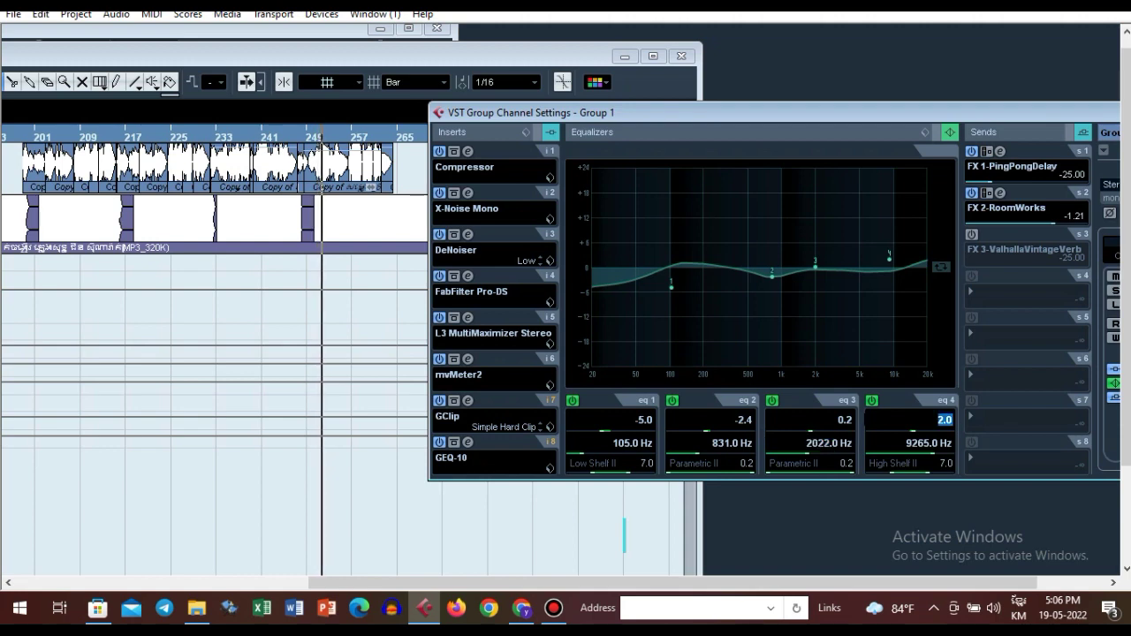
left_click(930, 444)
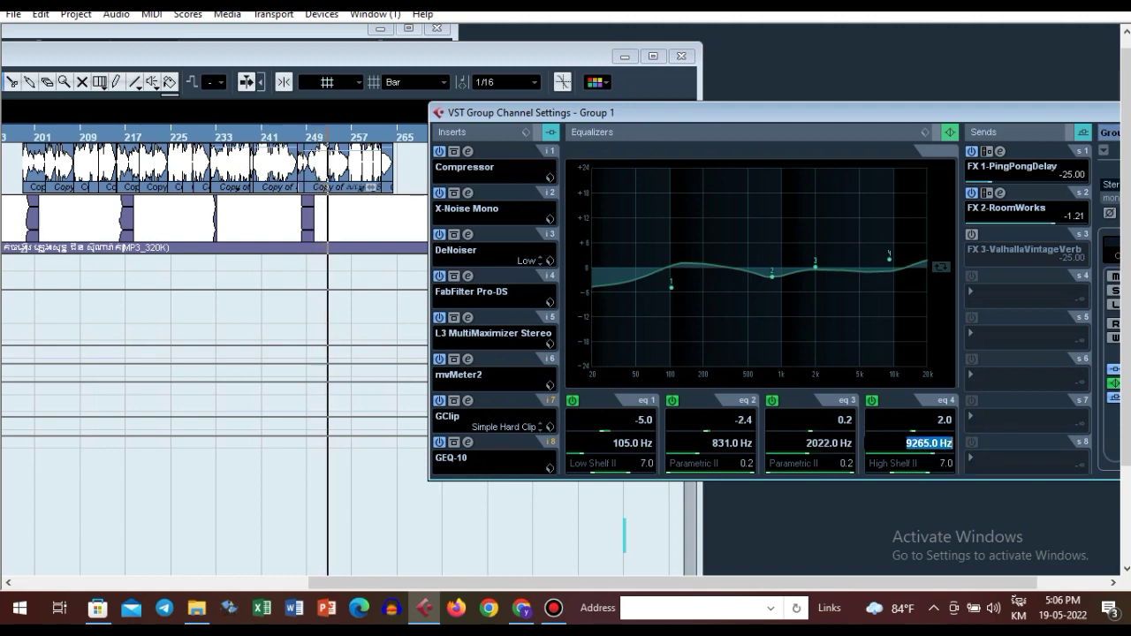
- Set the delay to 1/8 in the editor of send 1, FX 1-PingPongDelay, then close it after checking its other values and send level
left_click_drag(760, 113, 682, 120)
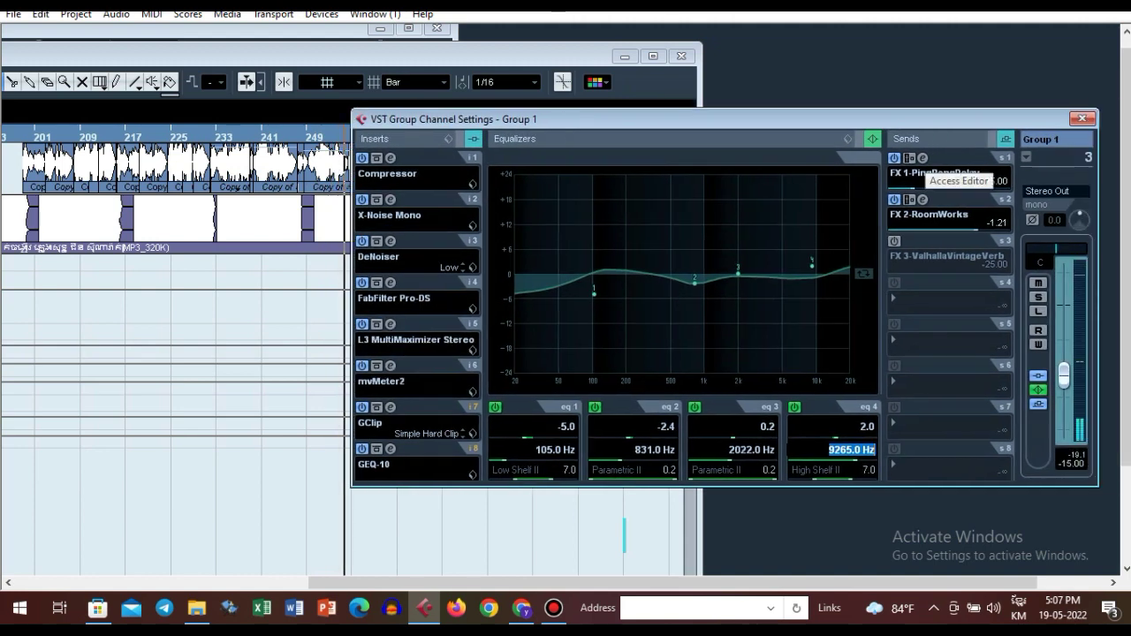
left_click(922, 158)
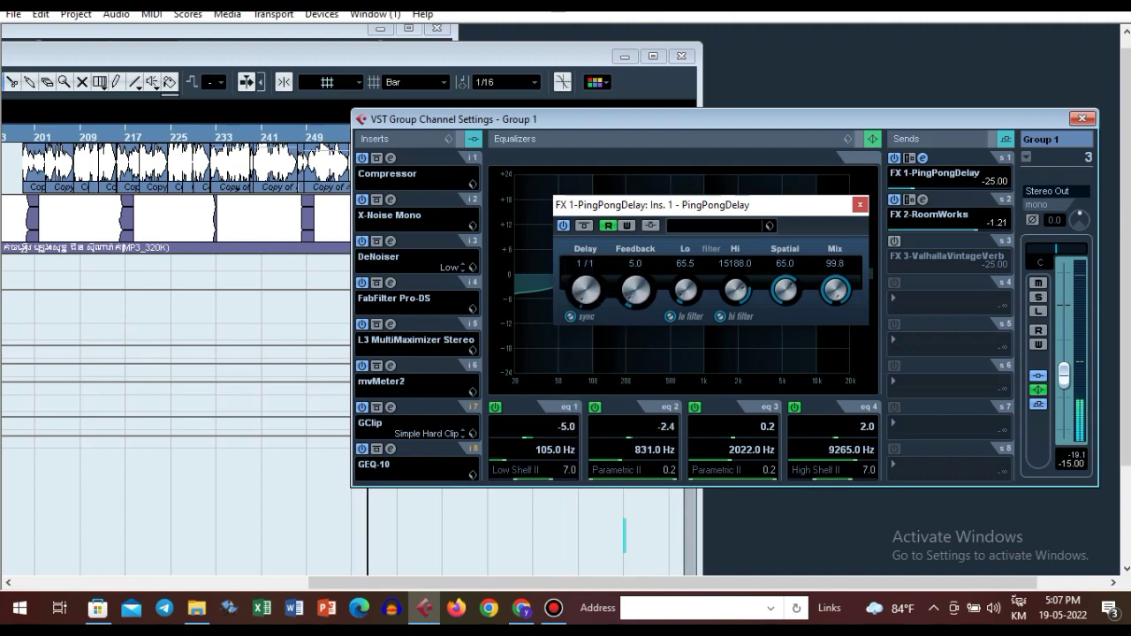
left_click(586, 264)
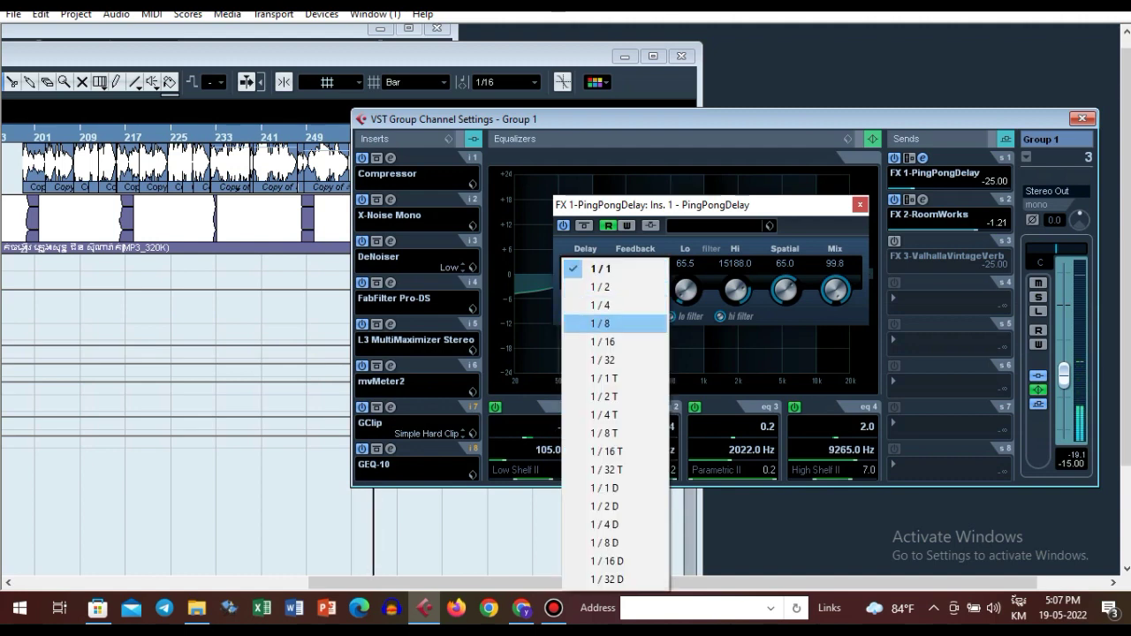
left_click(614, 324)
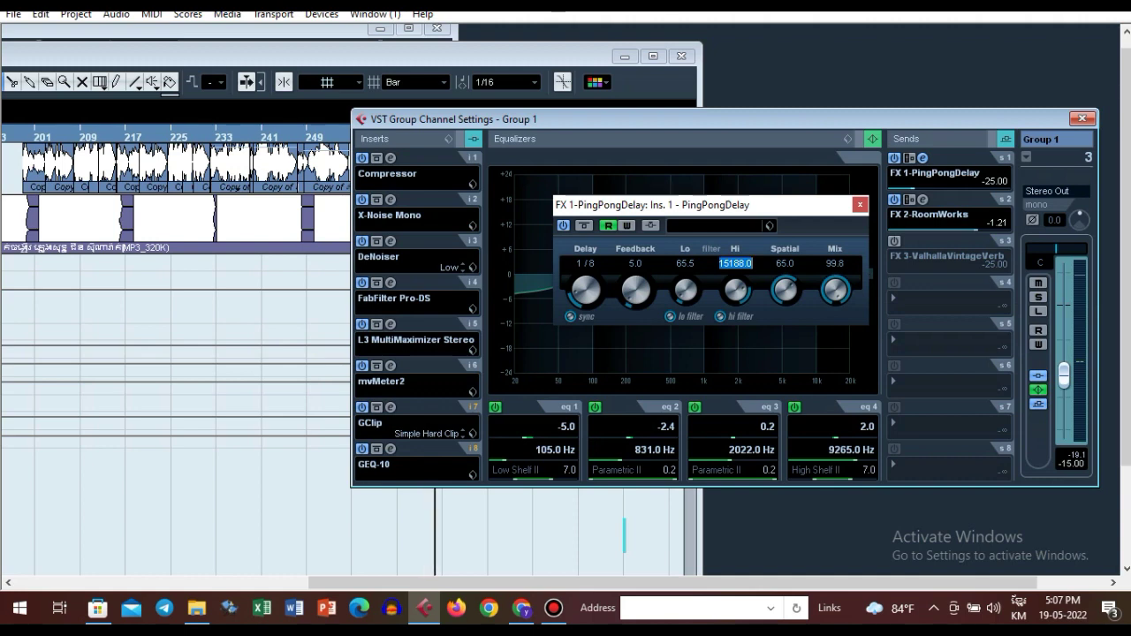
key("Tab")
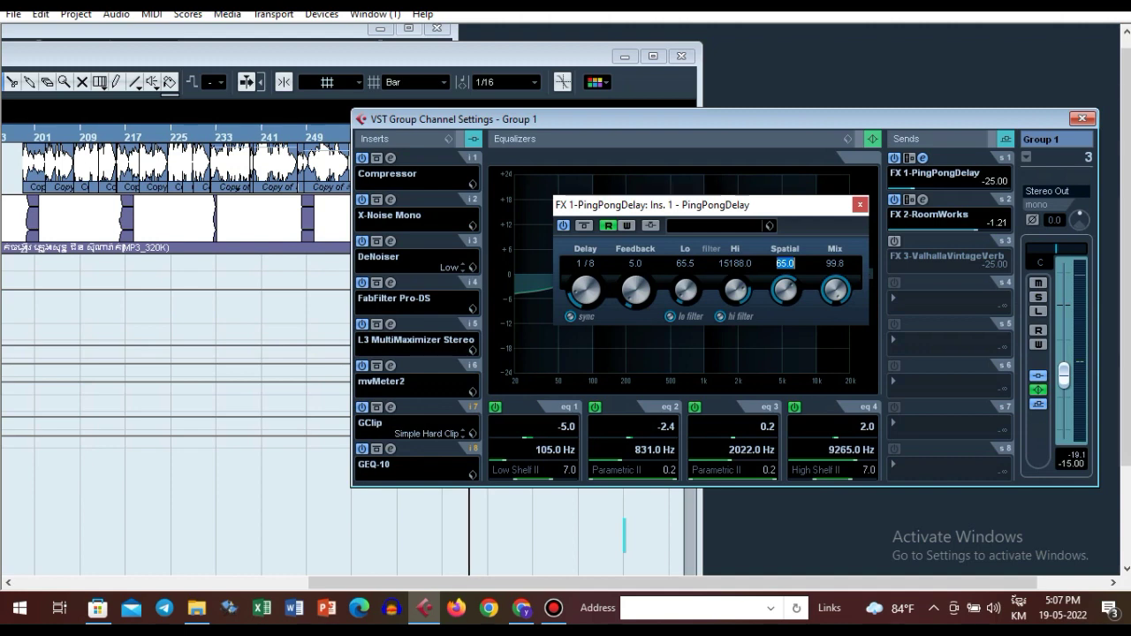
left_click(835, 264)
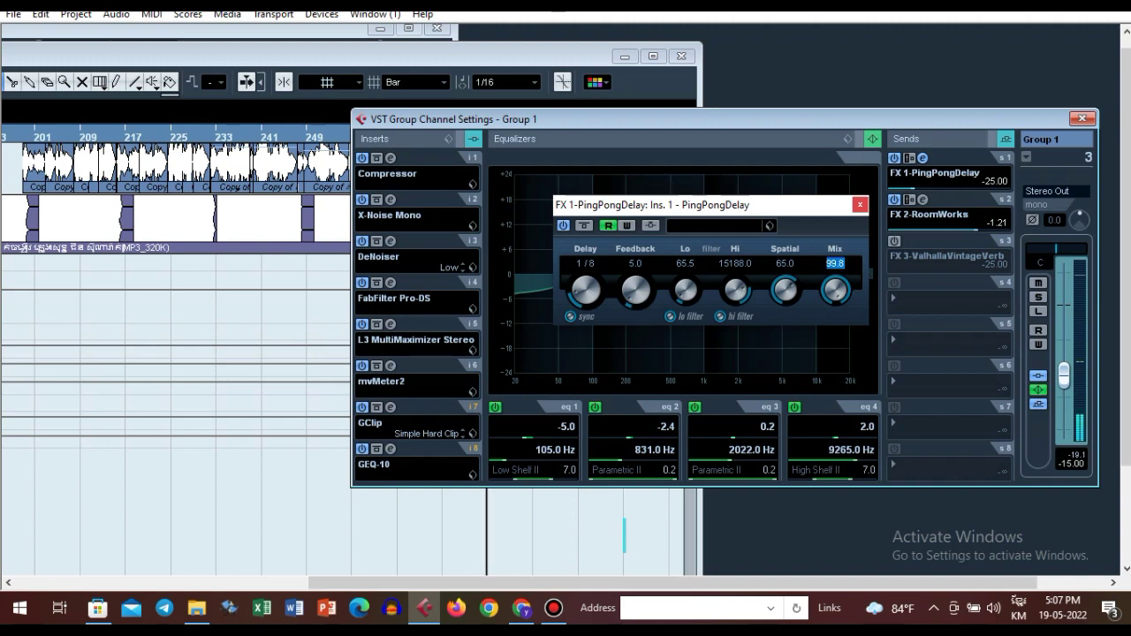
left_click(859, 204)
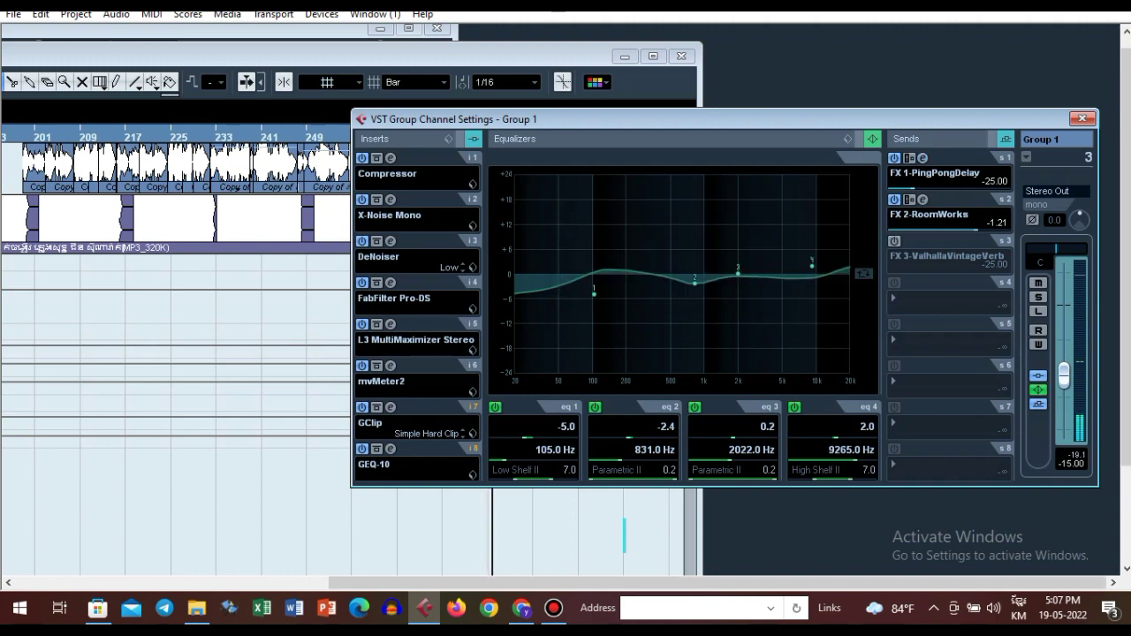
left_click(994, 180)
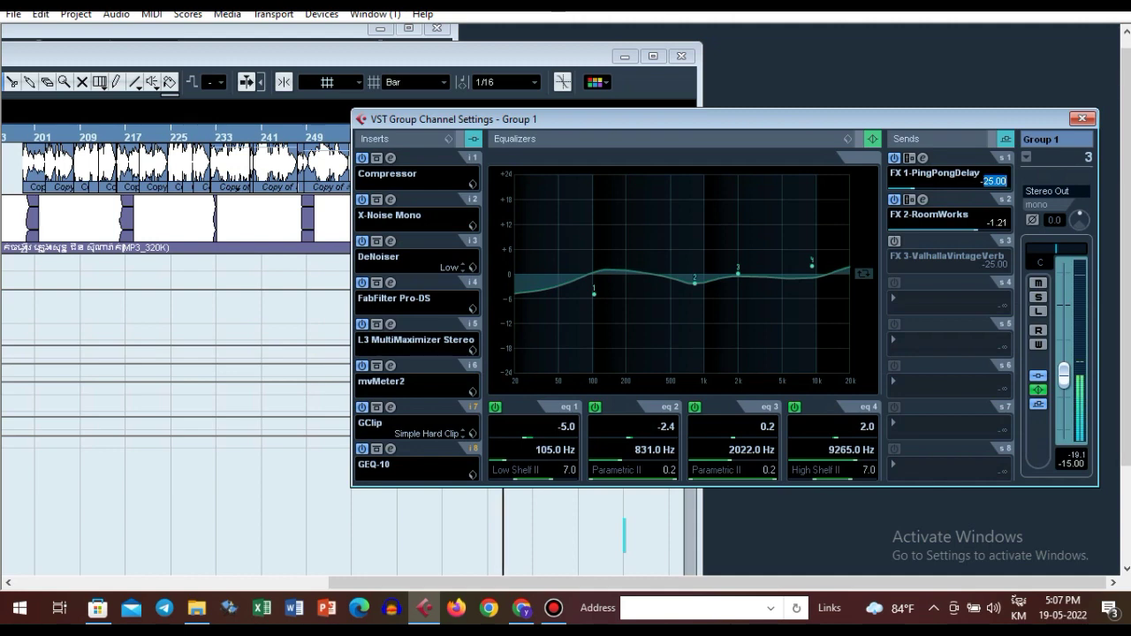
- Open the FX 2-RoomWorks editor from send 2 and set Pre-Delay to 150 and Reverb Time to 1.66
left_click(922, 200)
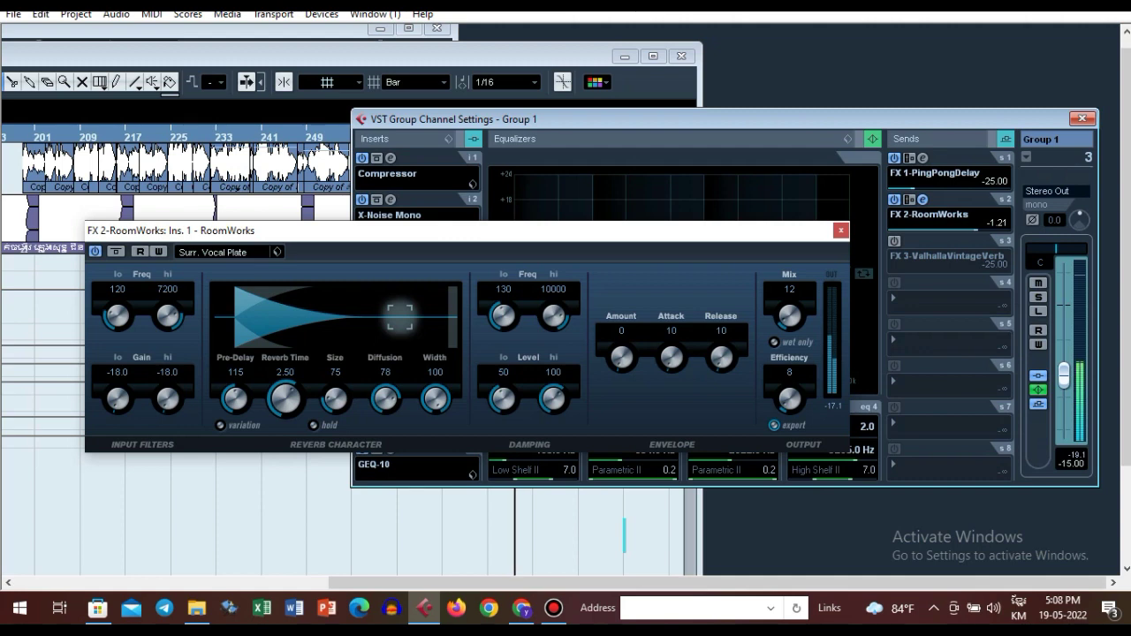
left_click(118, 290)
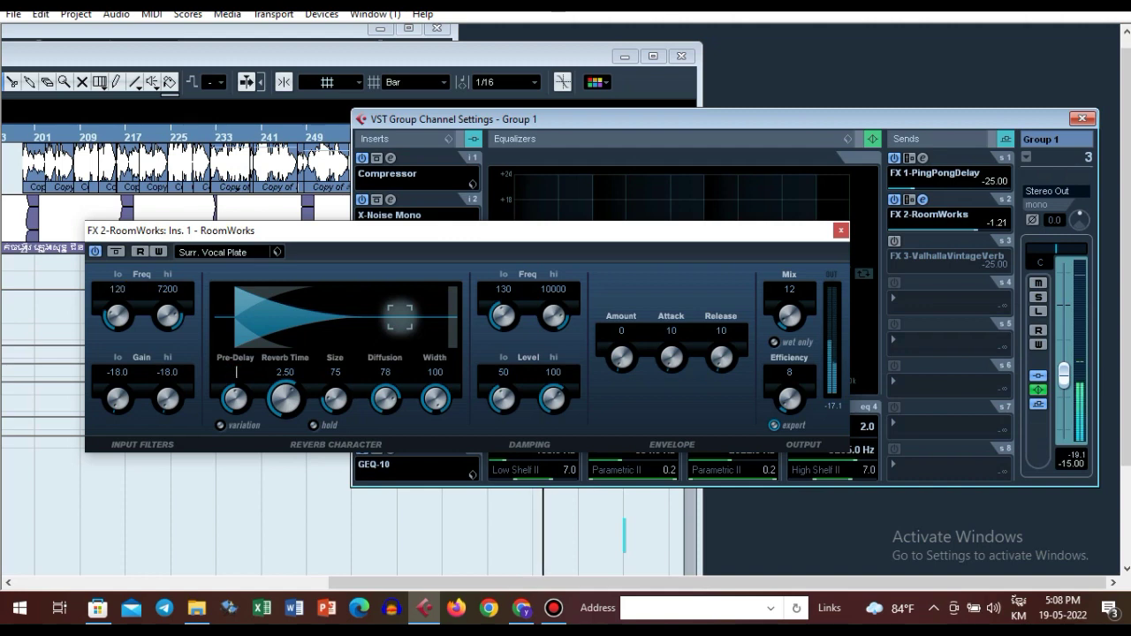
key("alt+shift")
type("150")
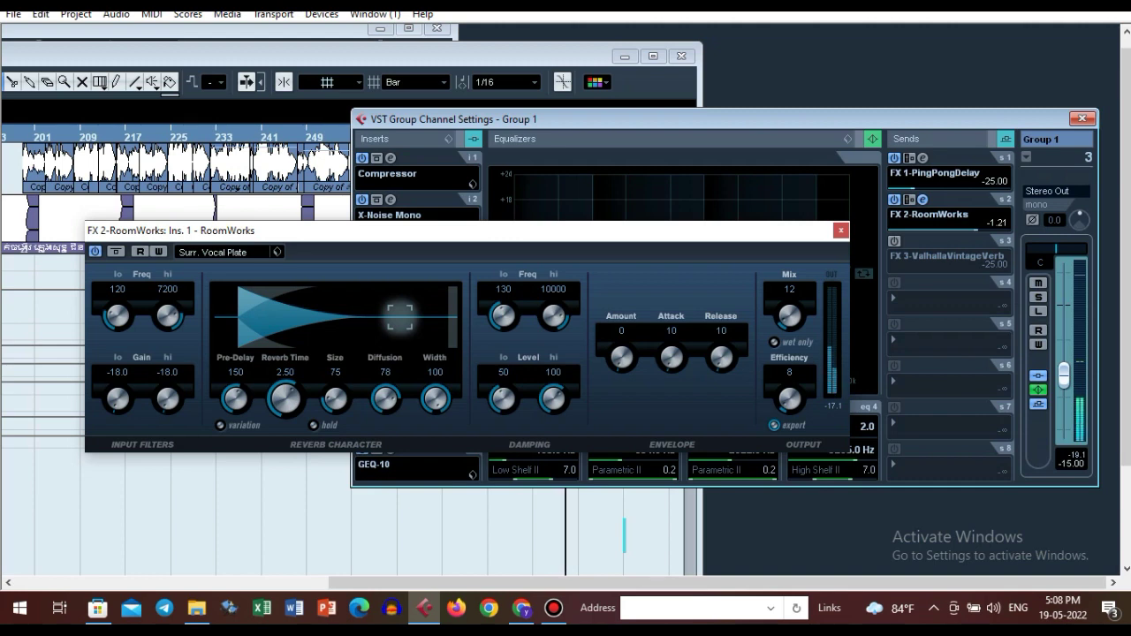
left_click(285, 373)
type("1")
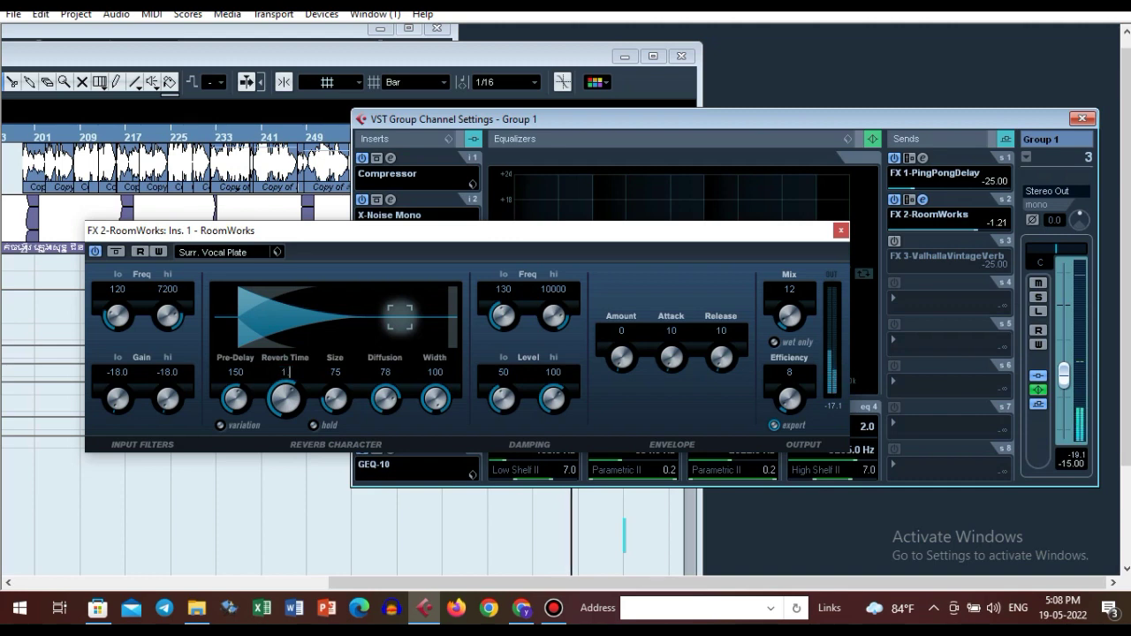
type(".66")
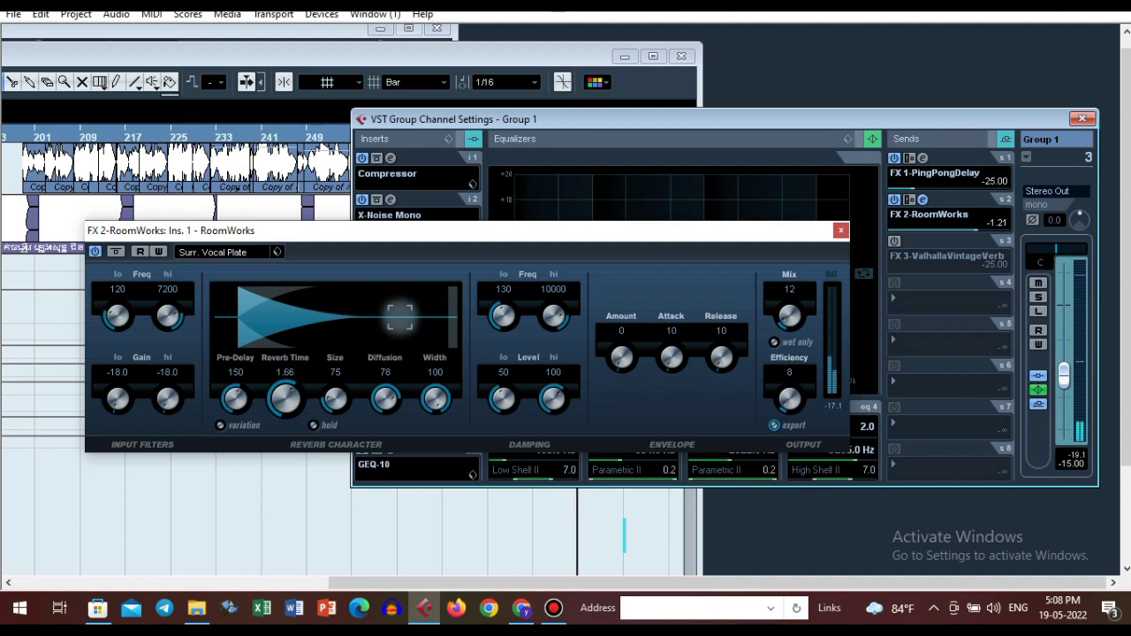
key("Return")
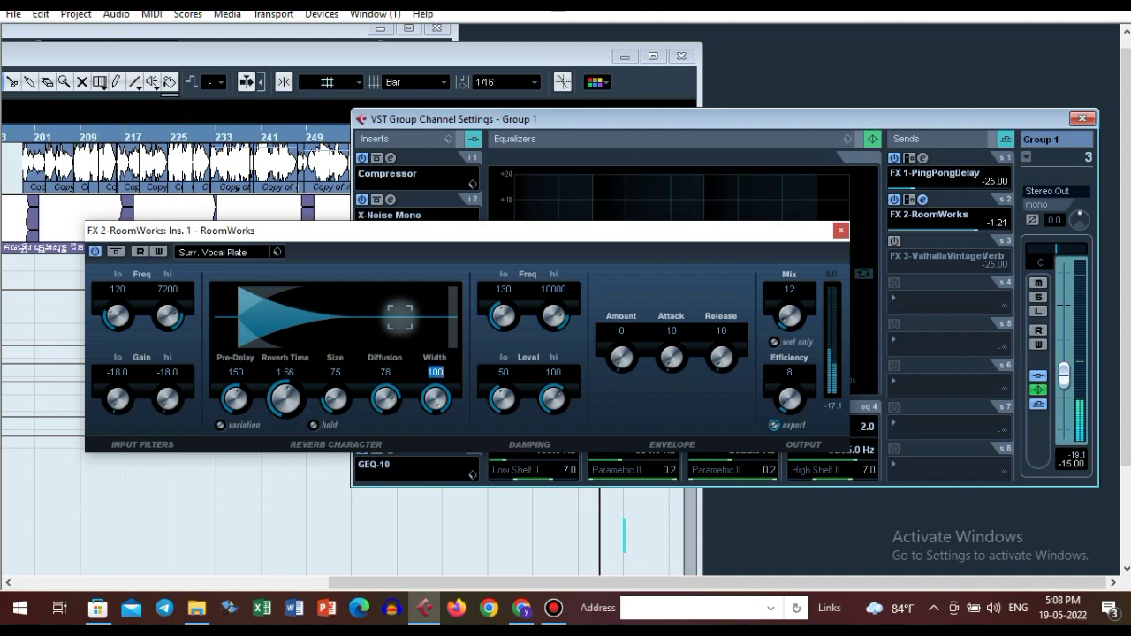
- Check the RoomWorks width, damping and envelope values, and set the output Mix to 15
key("Return")
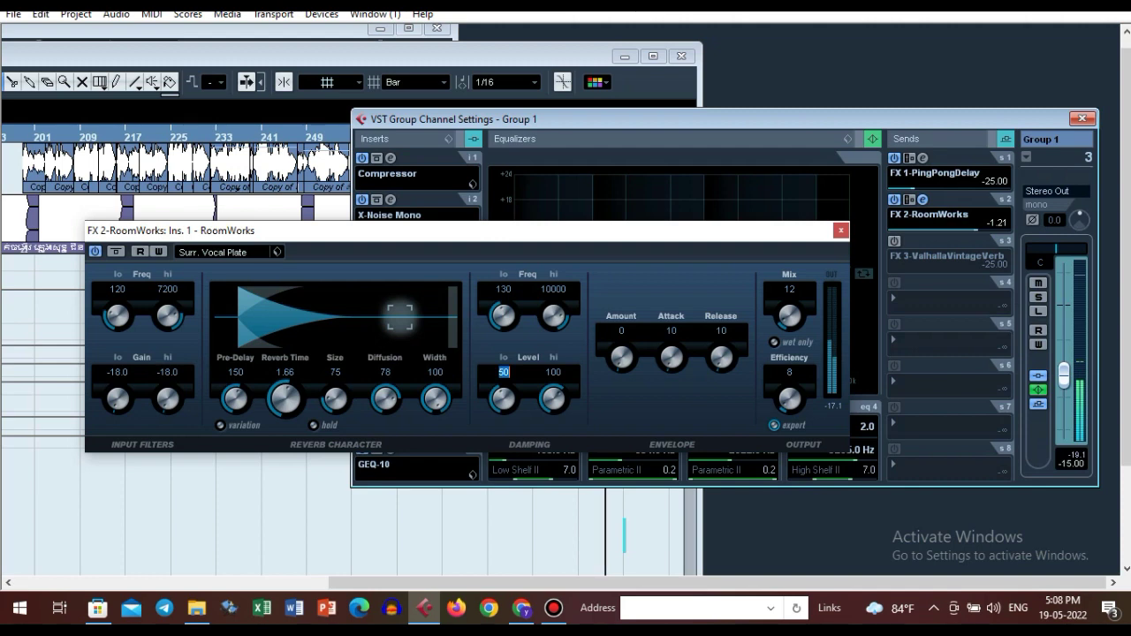
key("Tab")
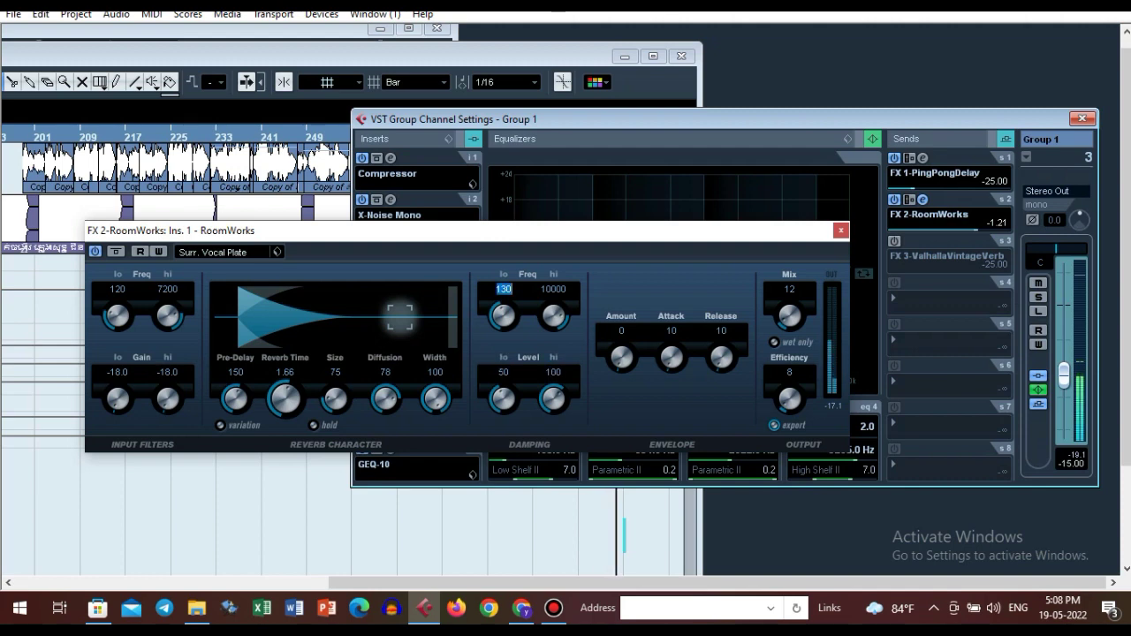
key("Return")
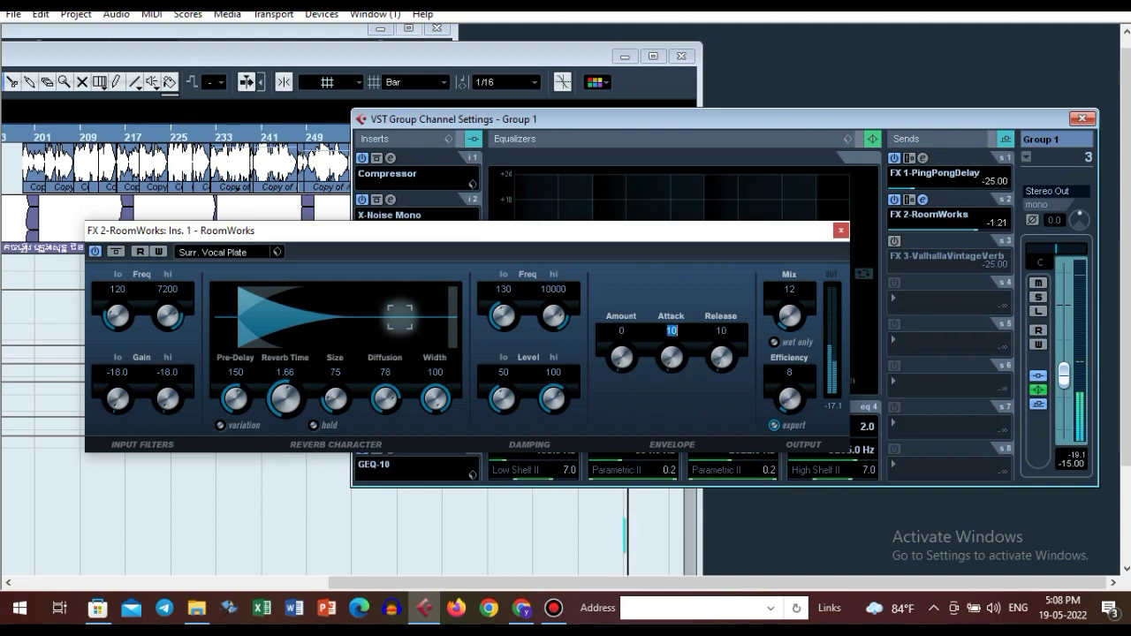
key("Tab")
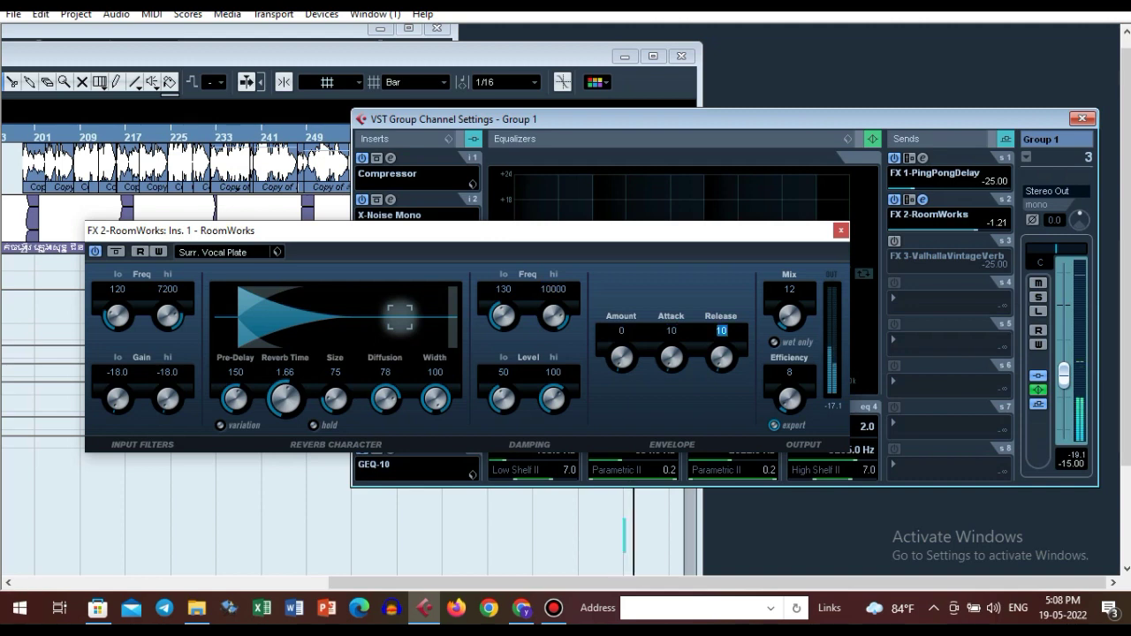
key("Tab")
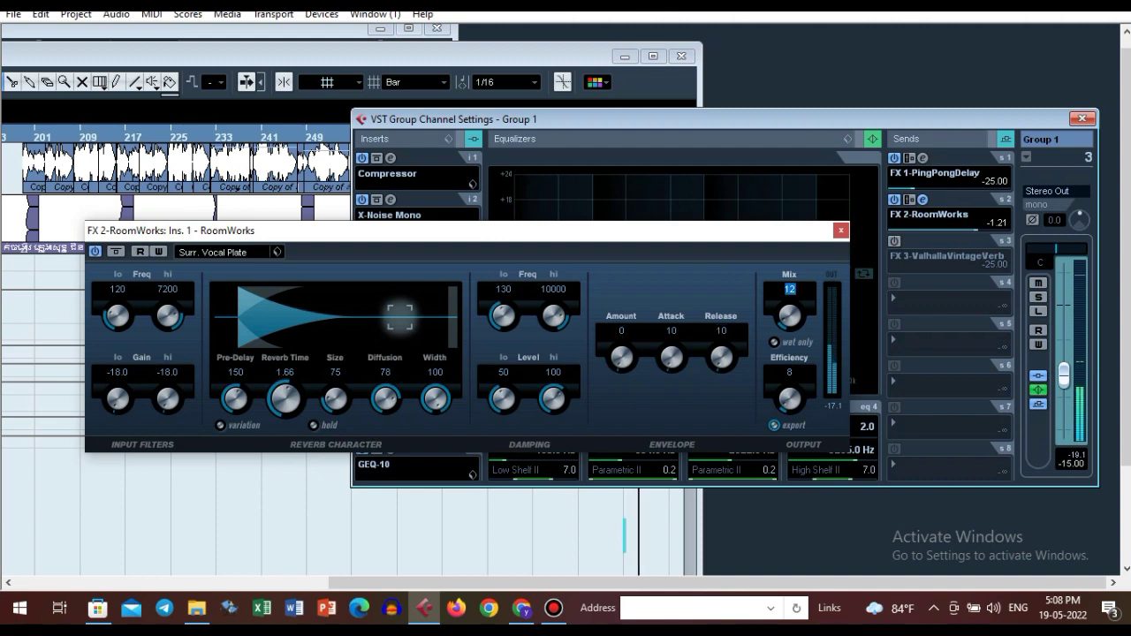
type("1")
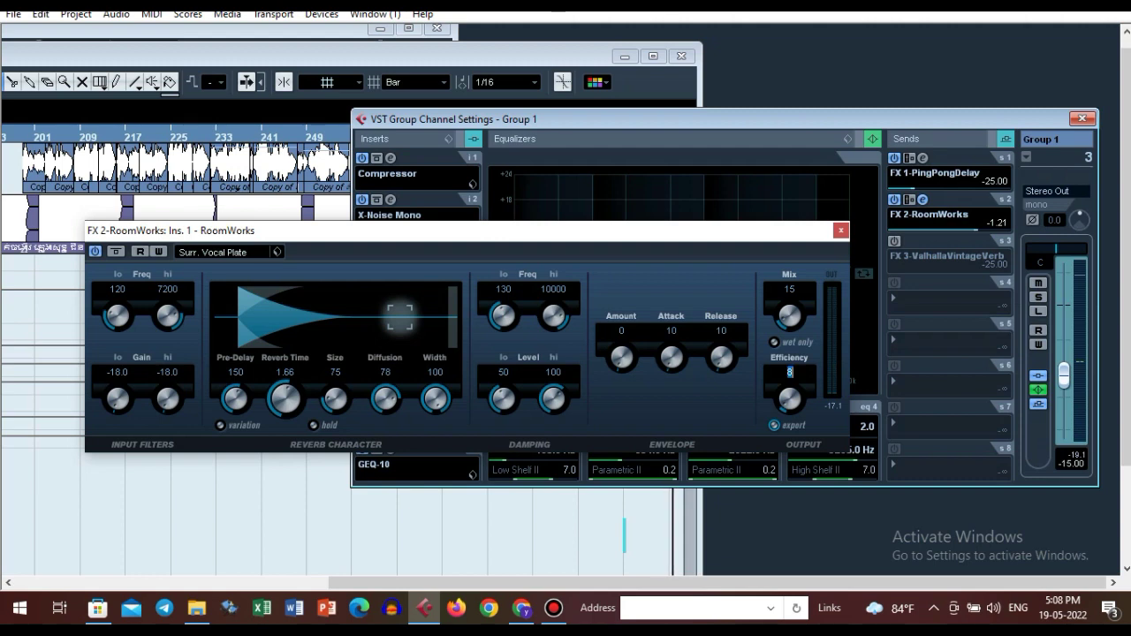
- Restart playback from about bar 199 and close the RoomWorks editor
left_click(20, 138)
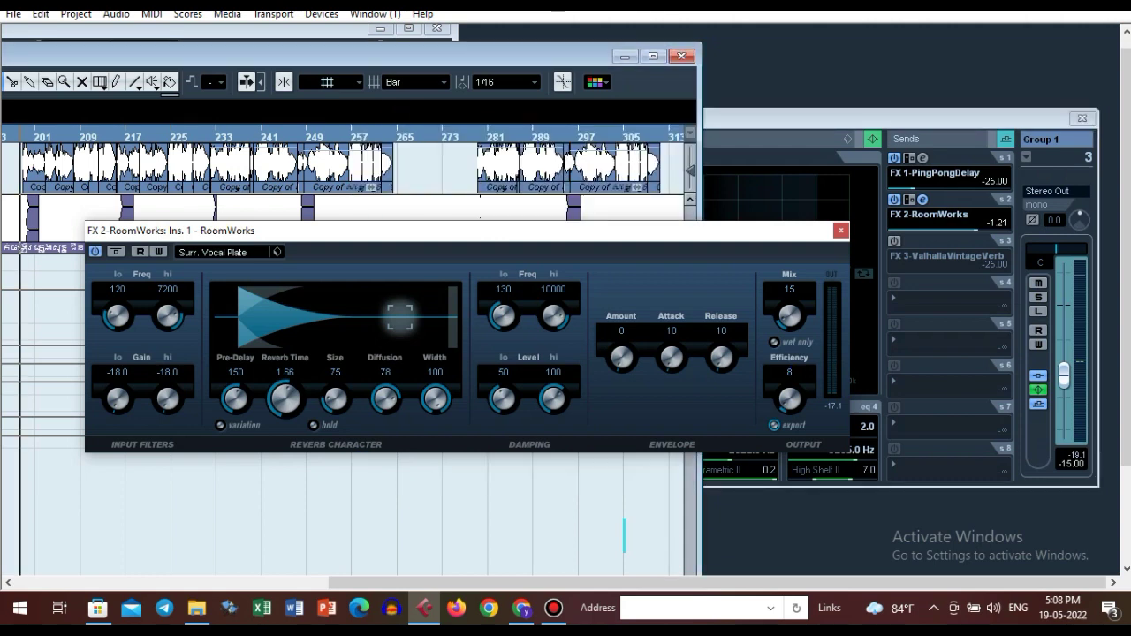
key("space")
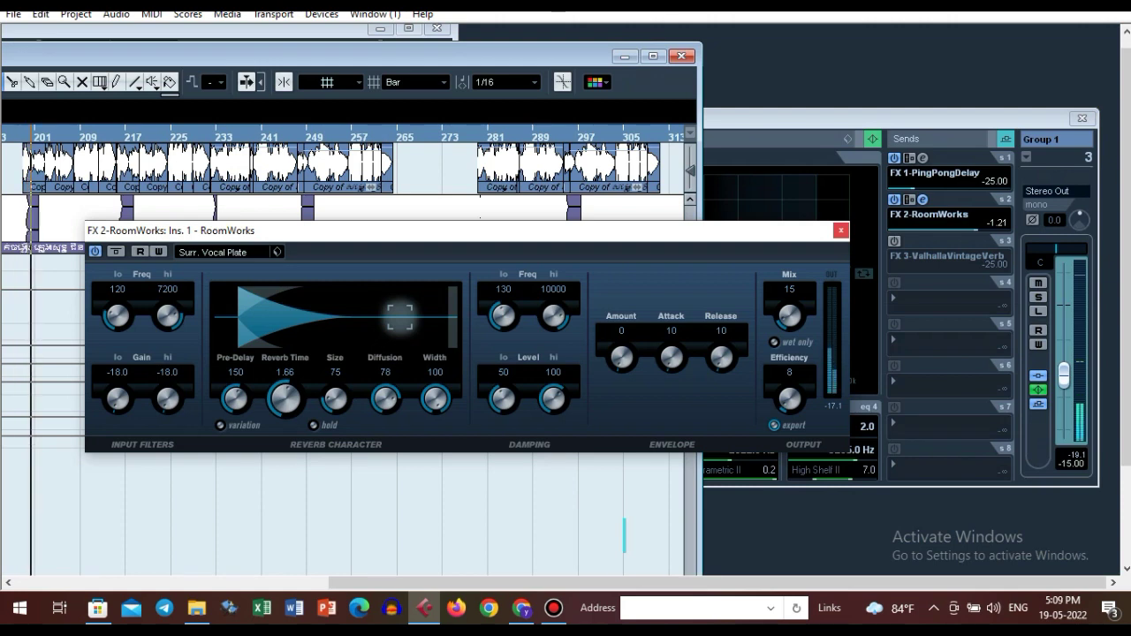
left_click(841, 230)
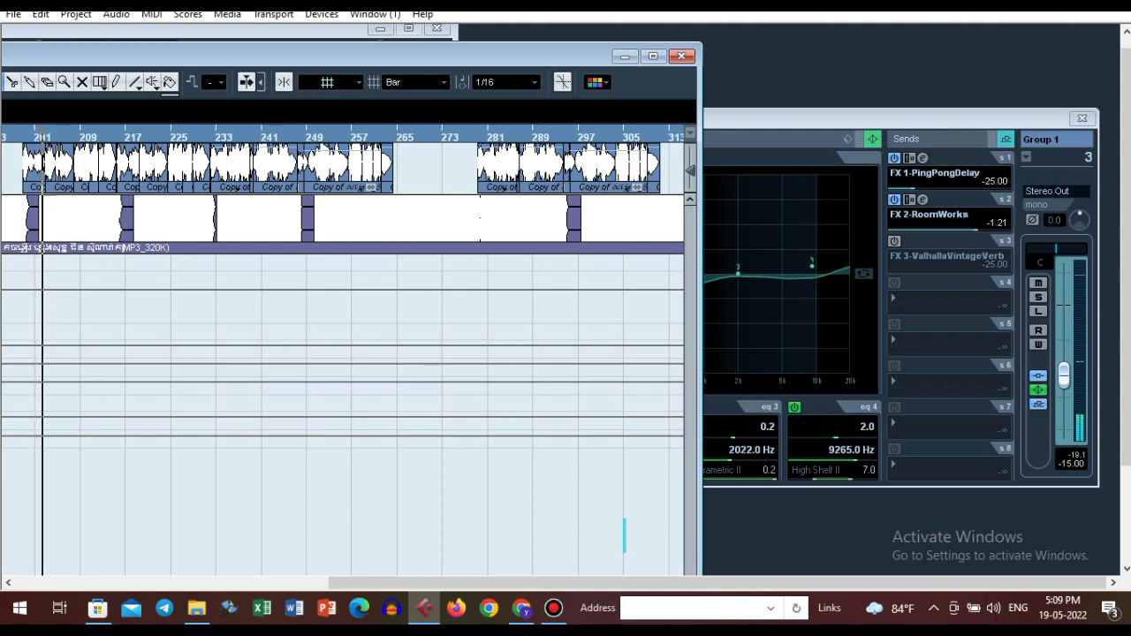
- Recheck the FX 1-PingPongDelay send level and the EQ band 1 gain of Group 1
left_click(995, 181)
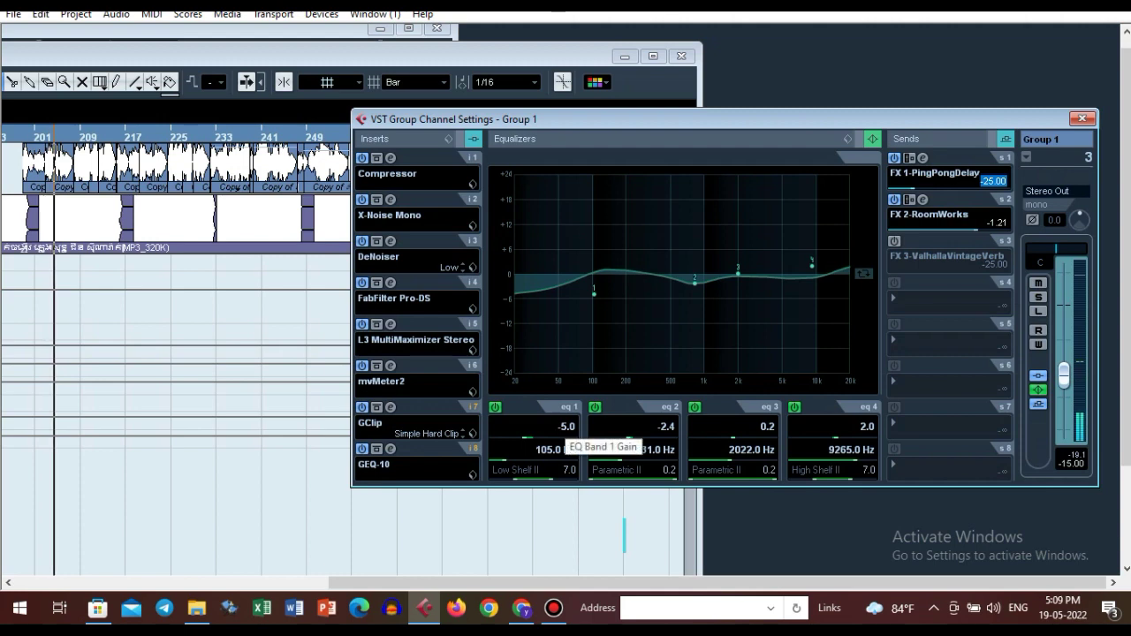
left_click(567, 425)
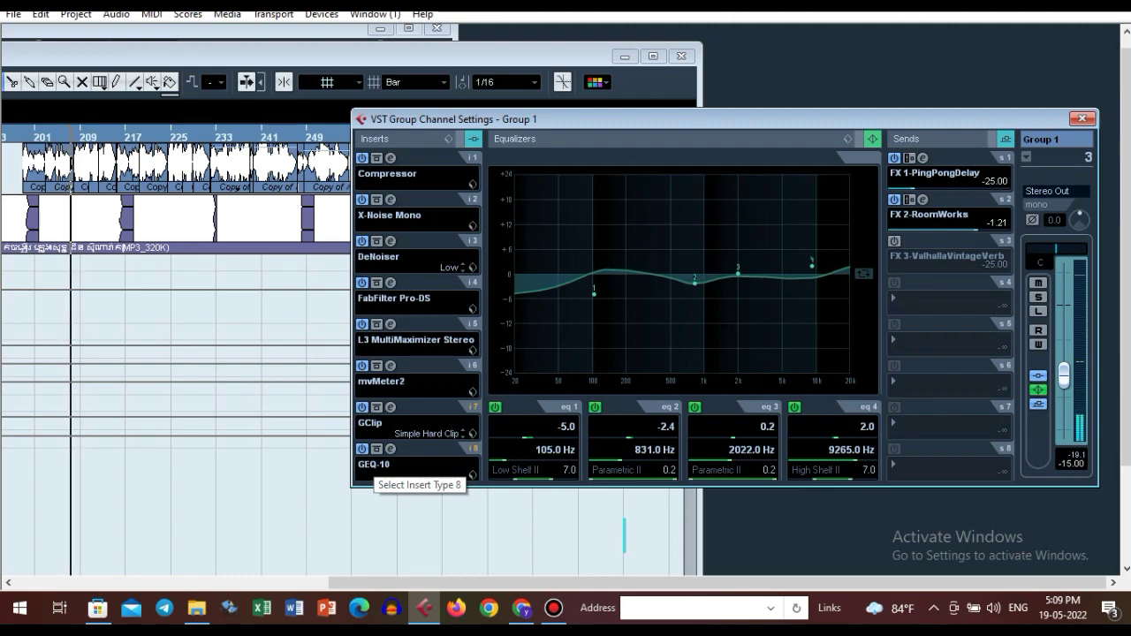
- Select GEQ-10 from the EQ effects for insert 8 of Group 1 and open its editor
left_click(381, 465)
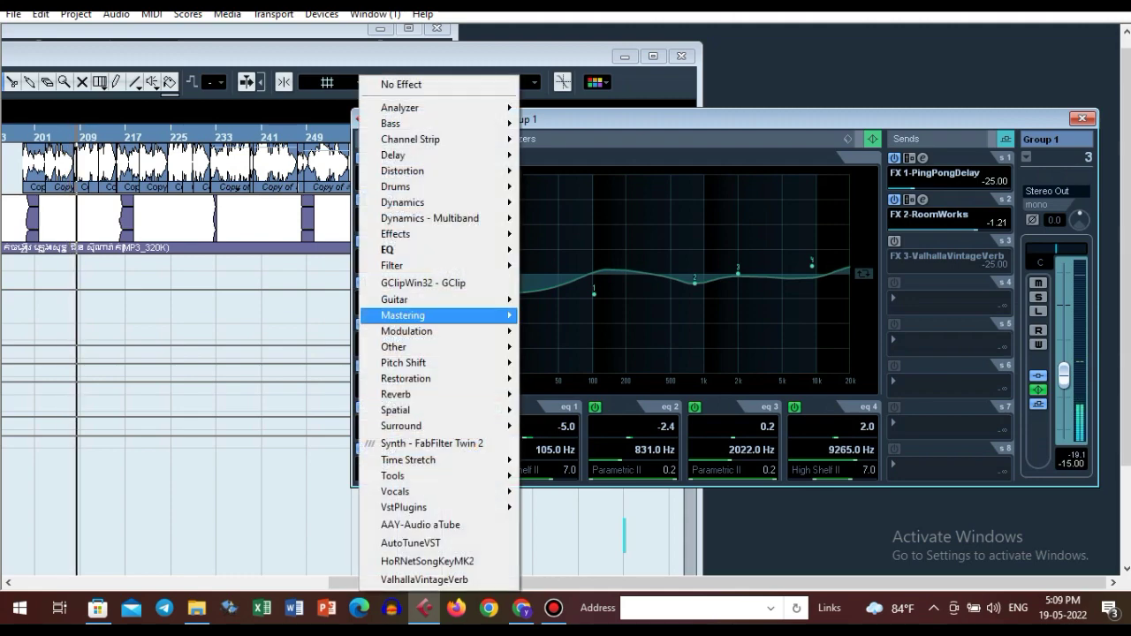
mouse_move(424, 249)
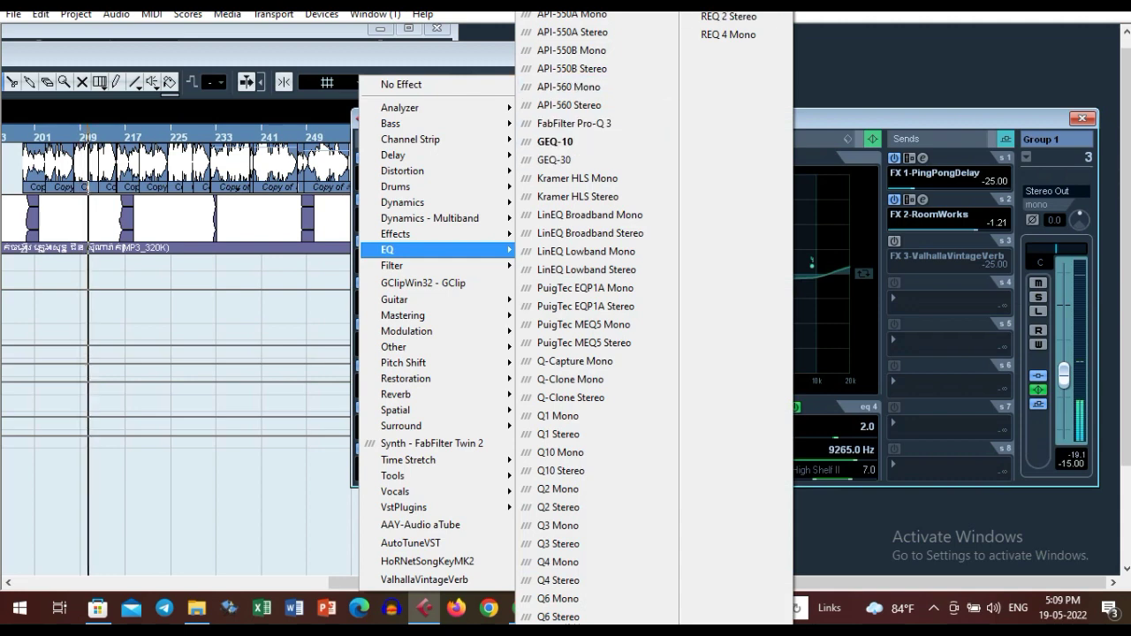
left_click(557, 141)
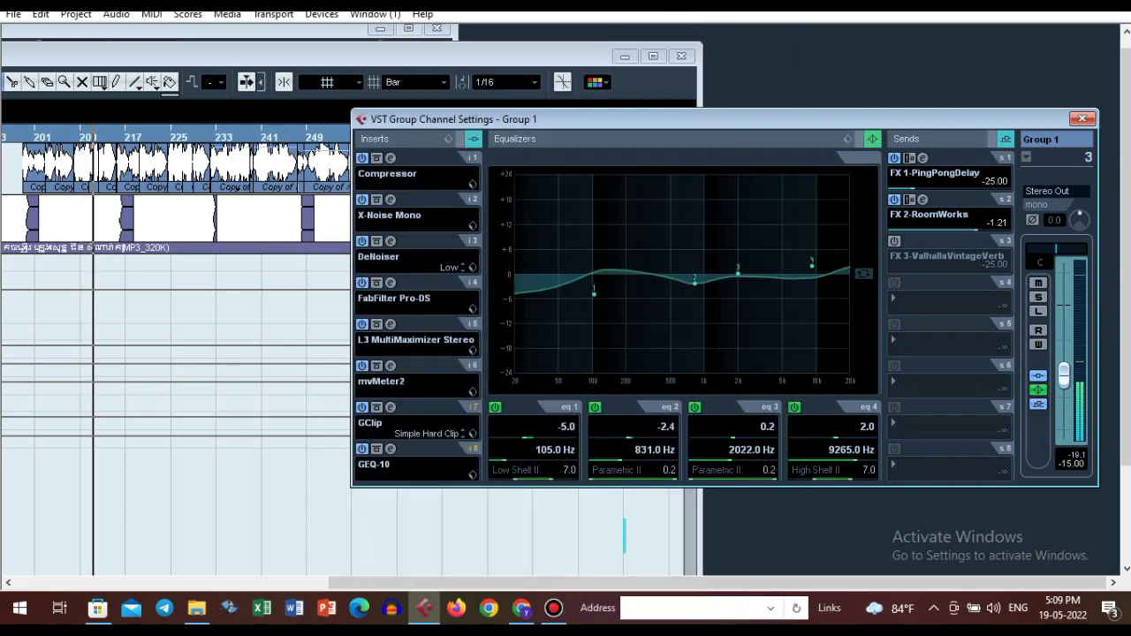
- Check each GEQ-10 band gain from 31.5 Hz to 16 kHz plus the Output and Range values, and close the editor
left_click(545, 174)
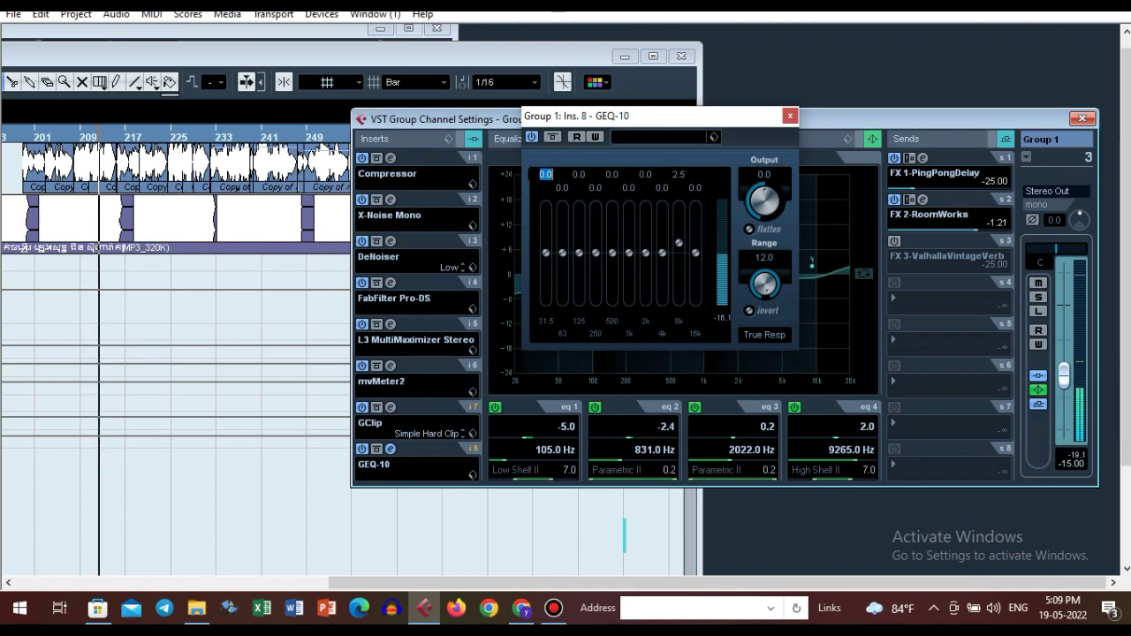
left_click(562, 187)
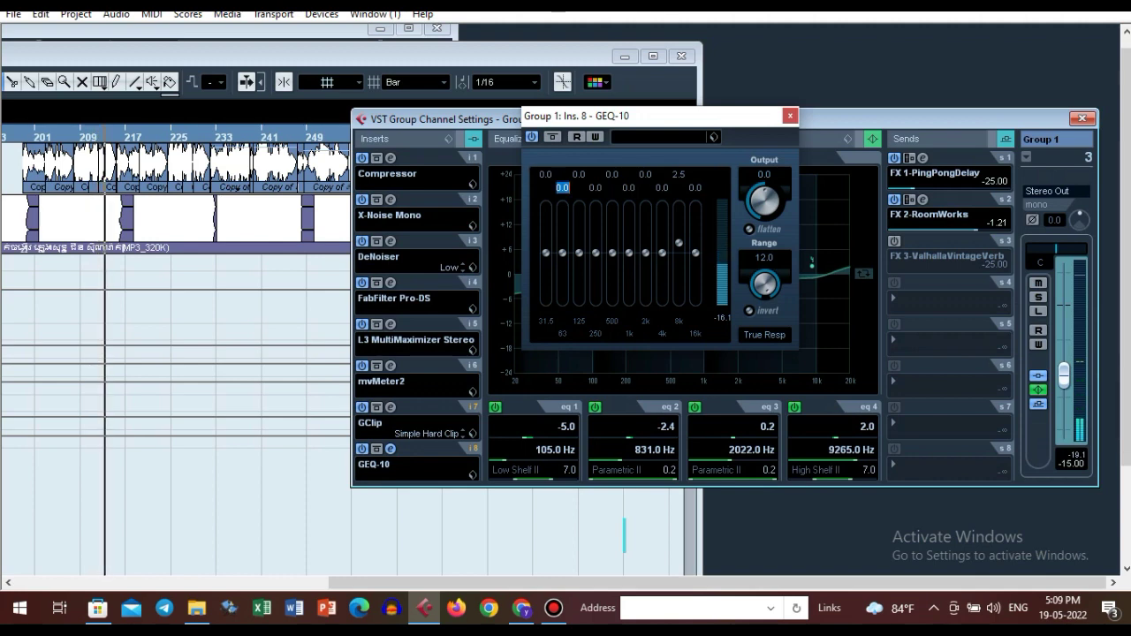
key("Tab")
key("Tab")
key("Tab")
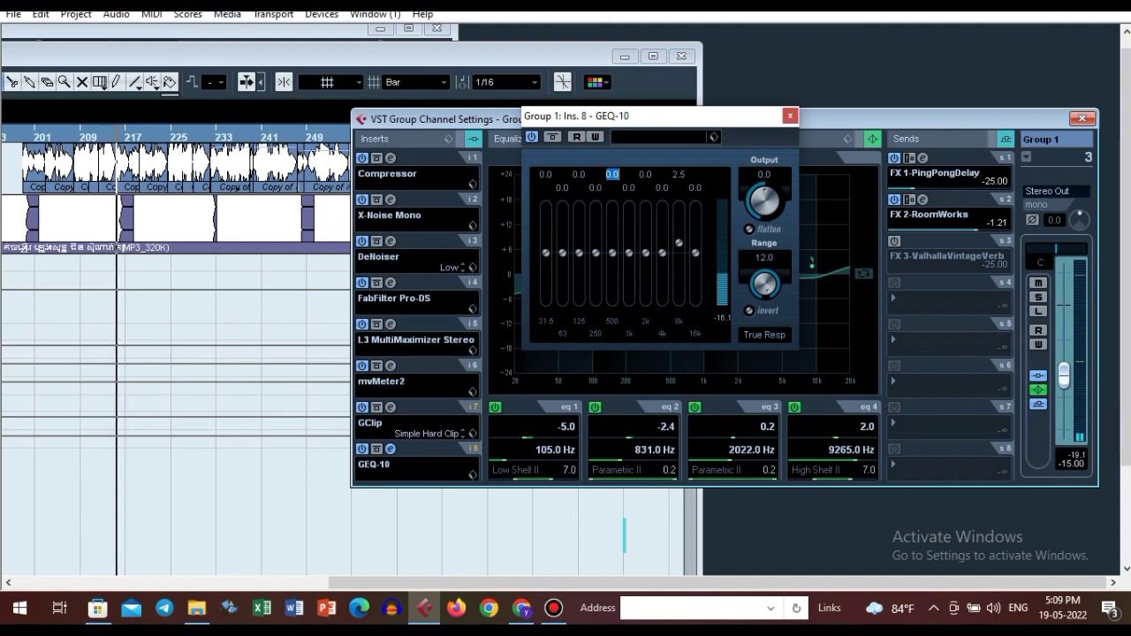
key("Tab")
key("Tab")
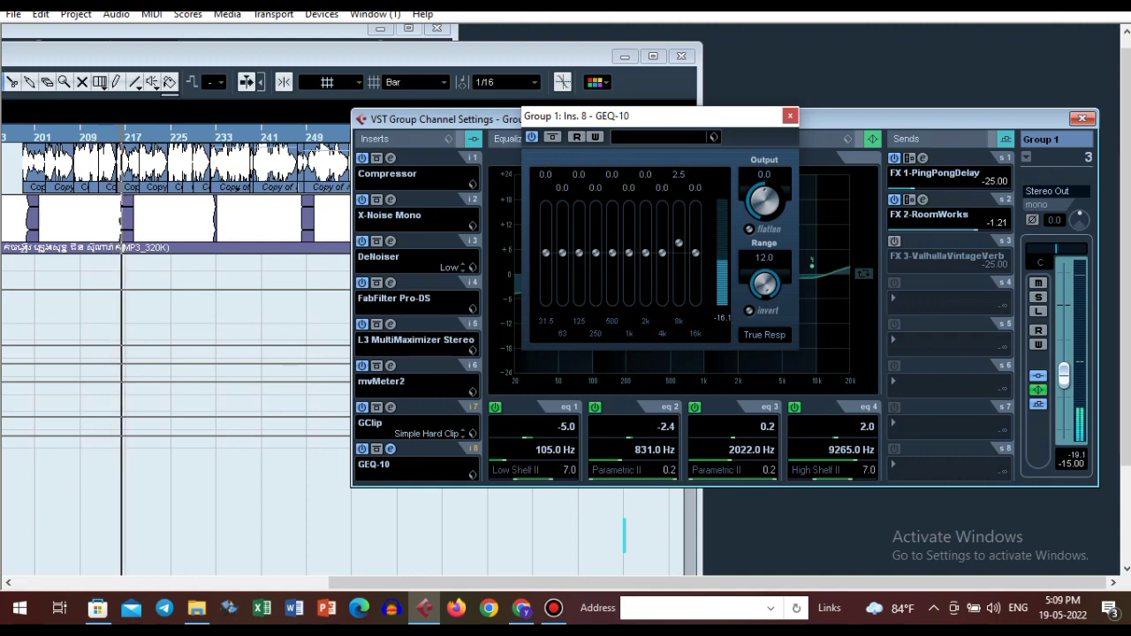
key("Tab")
key("Tab")
key("Tab")
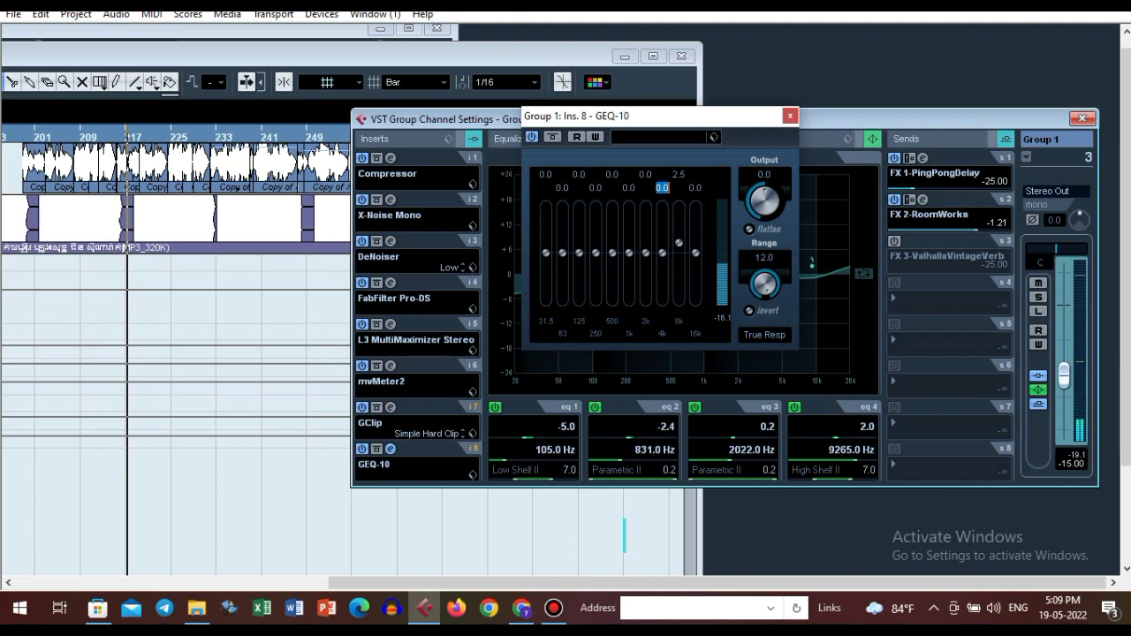
key("Tab")
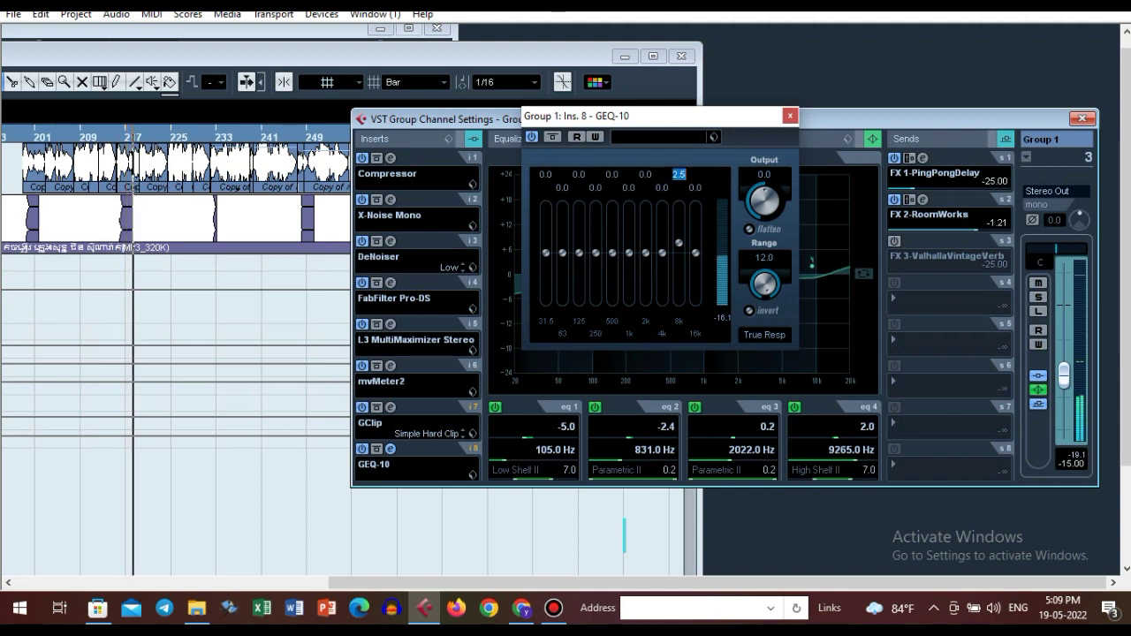
key("Tab")
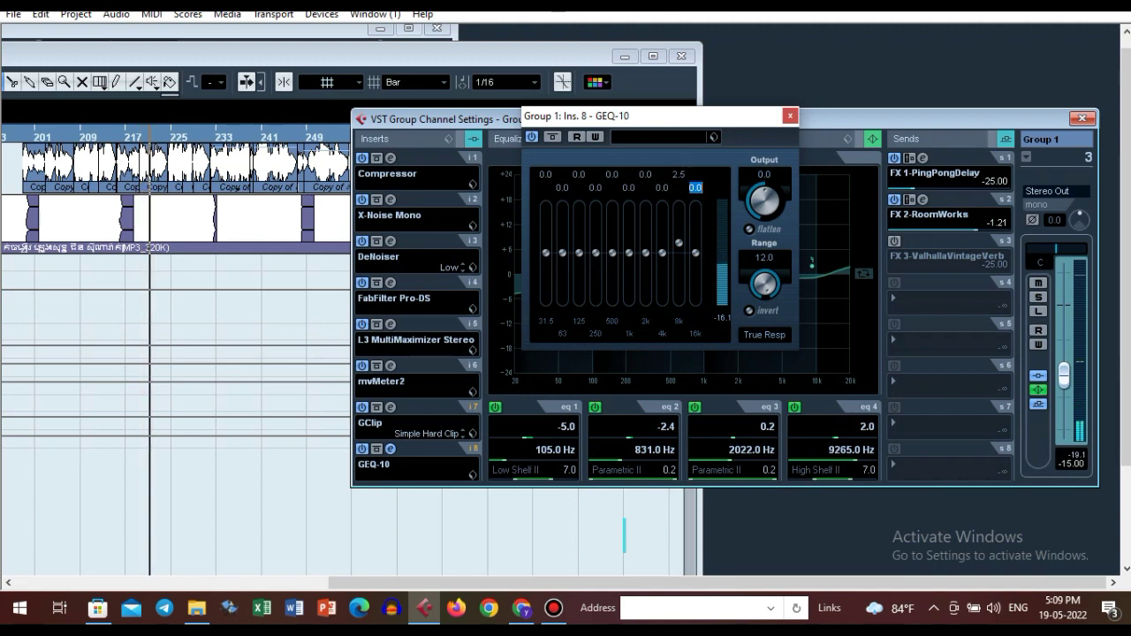
key("Tab")
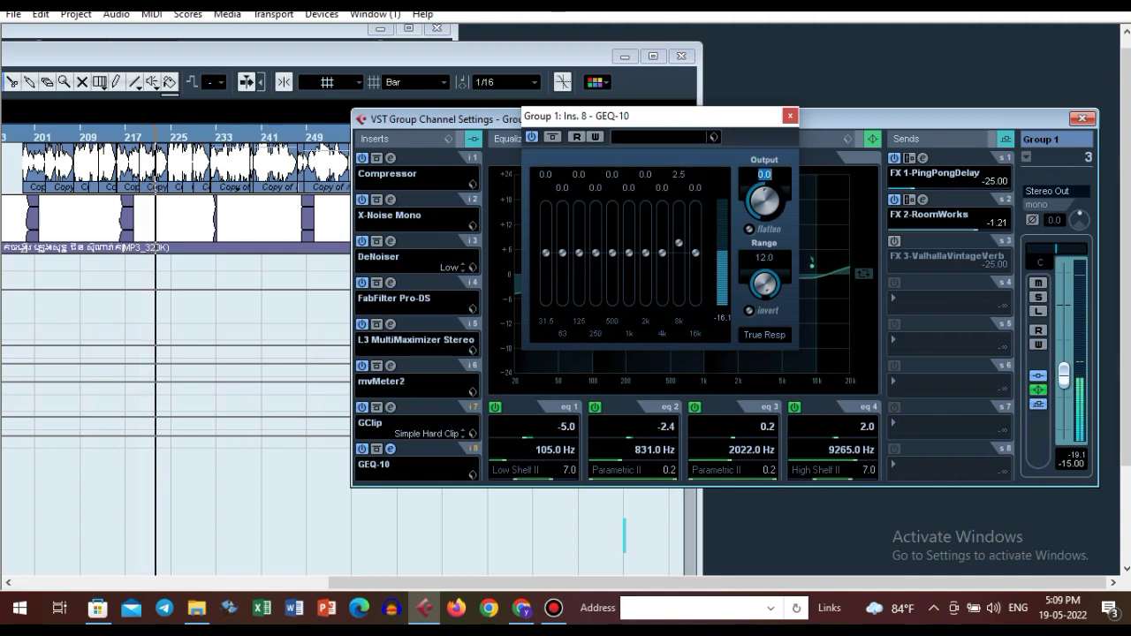
key("Tab")
key("Escape")
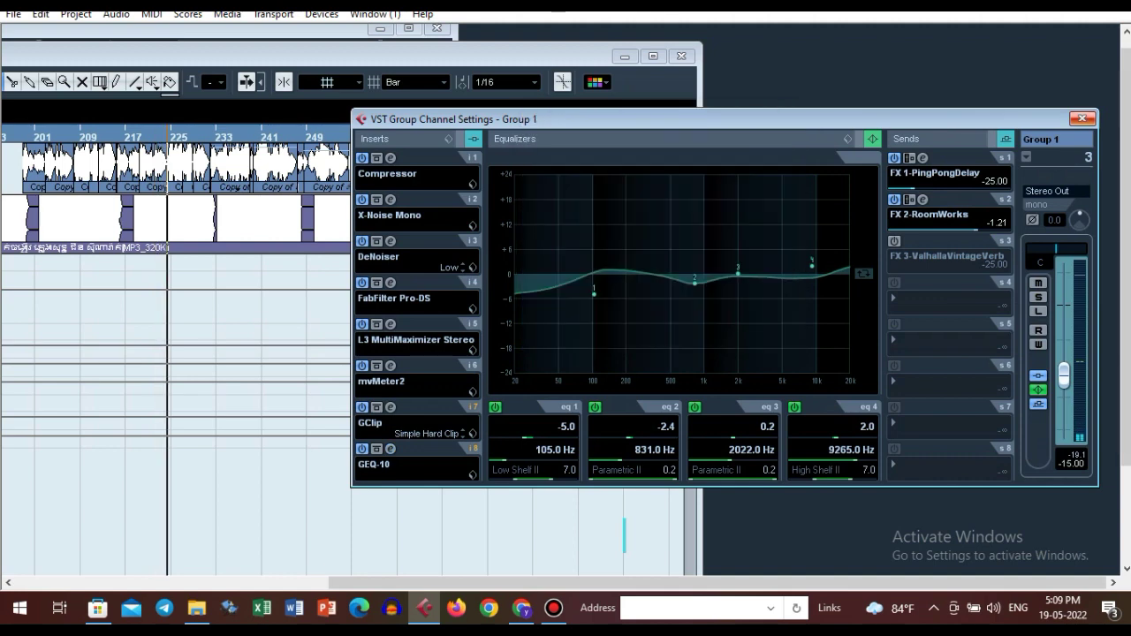
- Close the Group 1 channel settings, maximize the project window and open the Mixer
left_click(1082, 119)
left_click(654, 55)
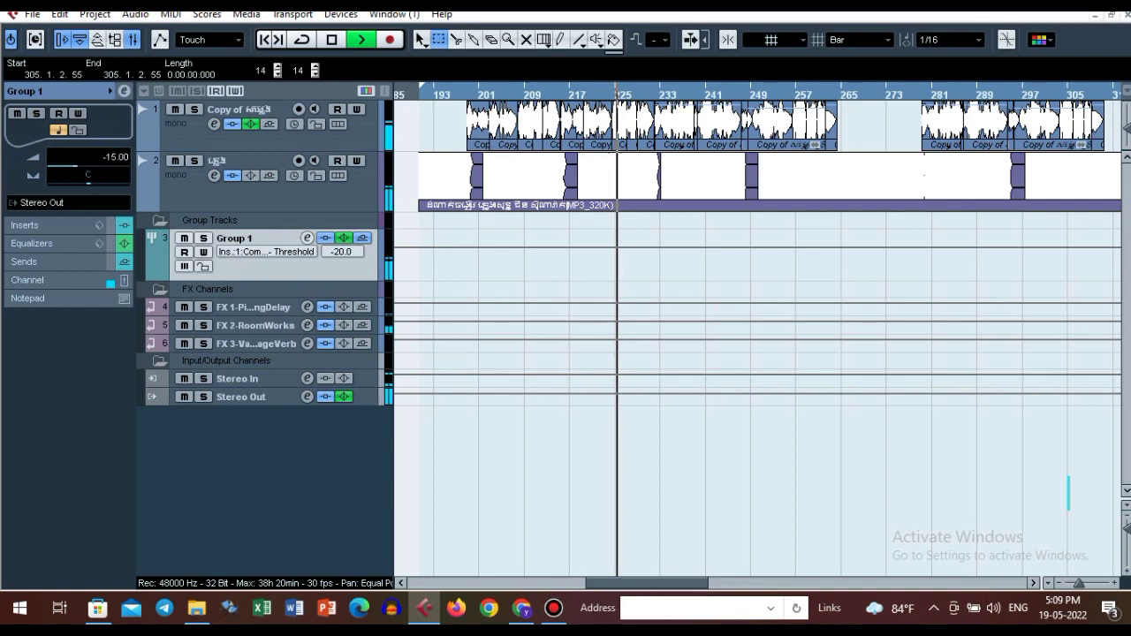
left_click(340, 14)
key("Down")
key("Down")
key("Down")
key("Down")
key("Down")
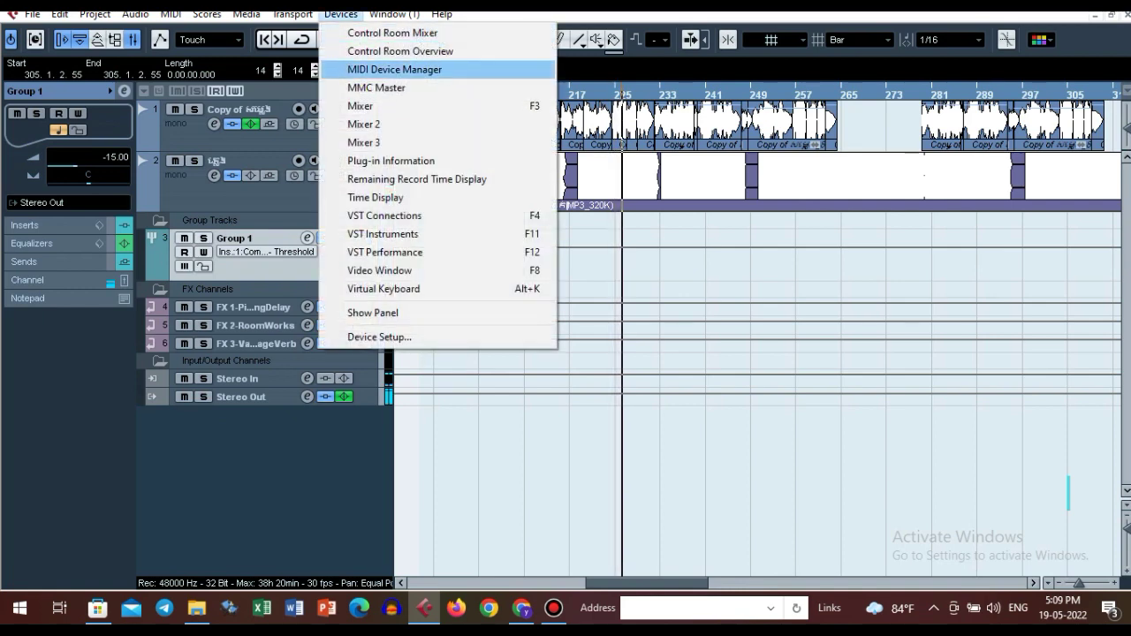
key("Return")
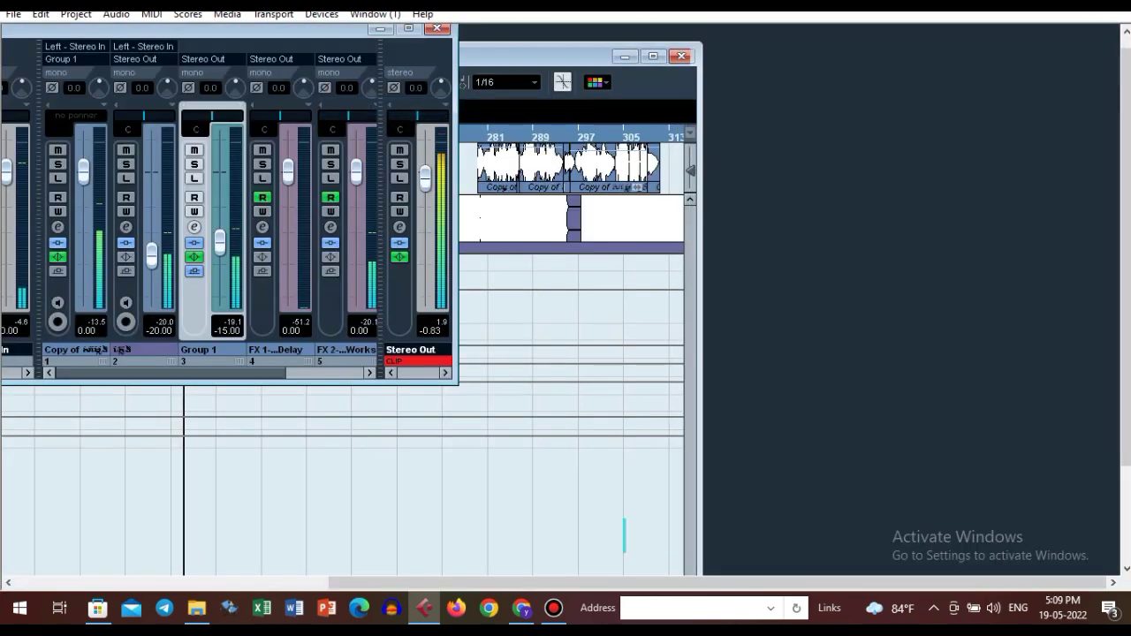
- Open the Stereo Out channel settings, close the Mixer and move the settings window clear of the tracks
left_click(399, 227)
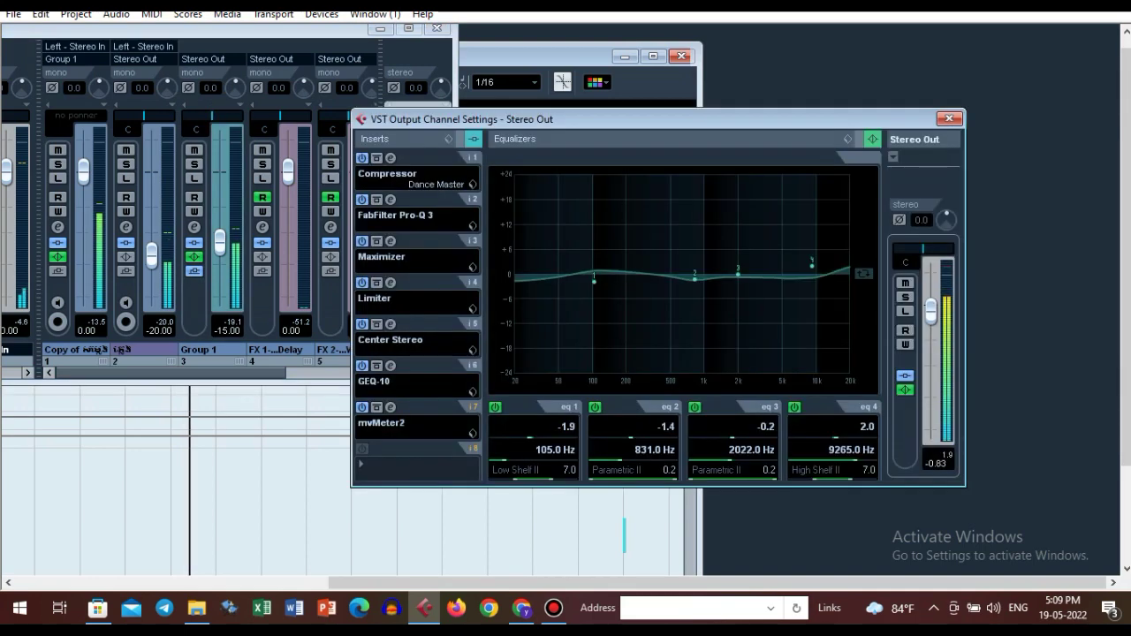
left_click(437, 28)
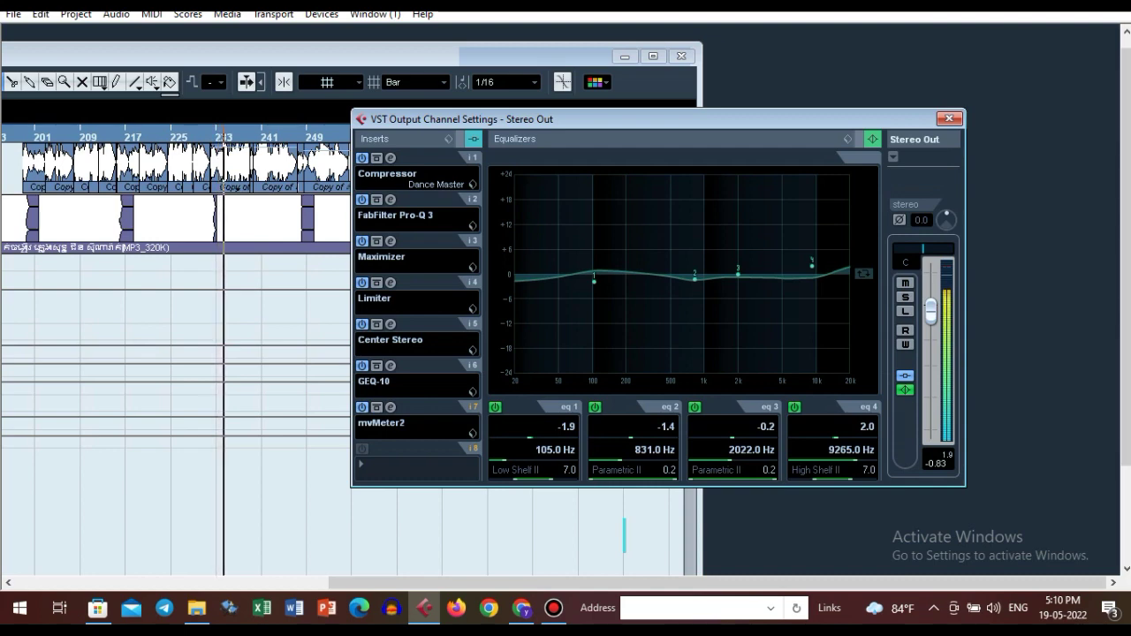
left_click_drag(659, 120, 739, 129)
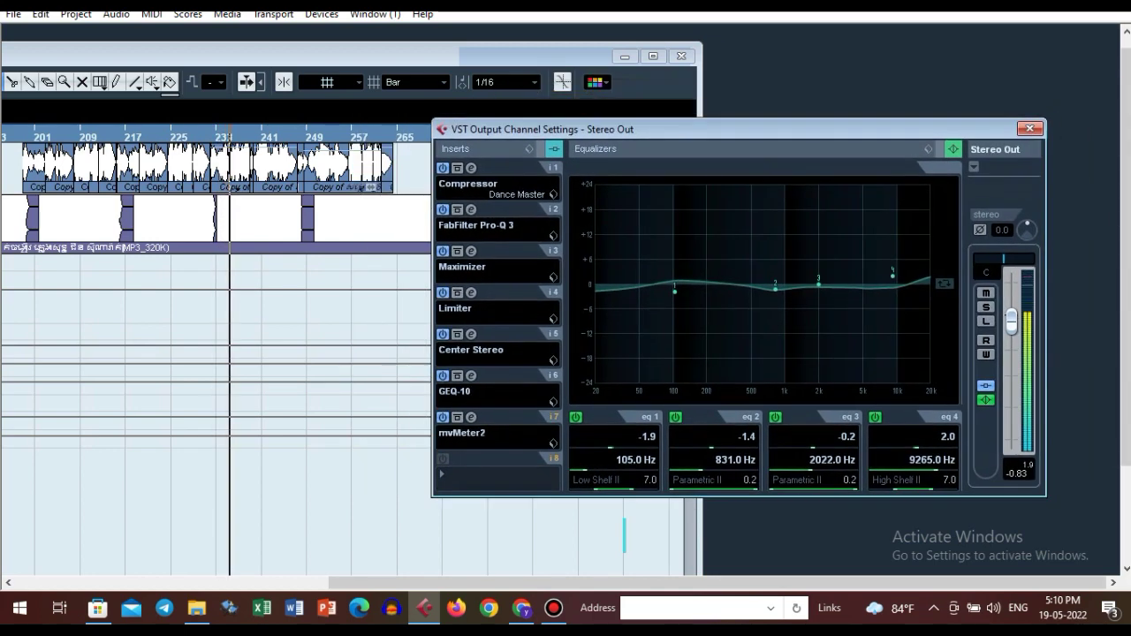
- Select Compressor from the Dynamics effects for Stereo Out insert 1, check its Dance Master preset and settings, and close the editor
left_click(473, 186)
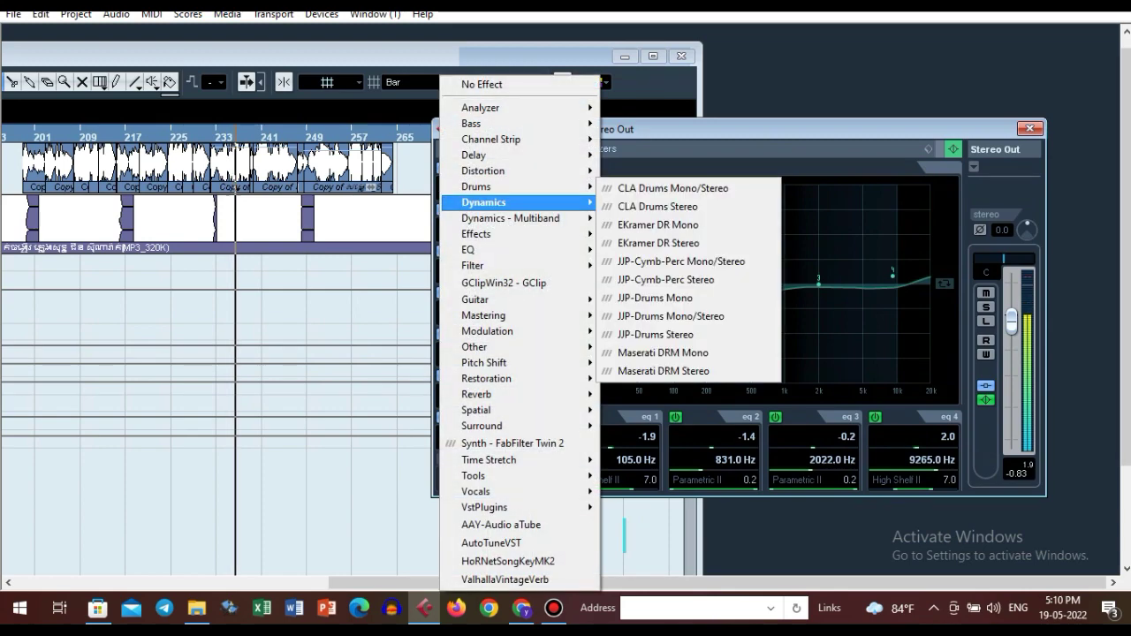
mouse_move(483, 202)
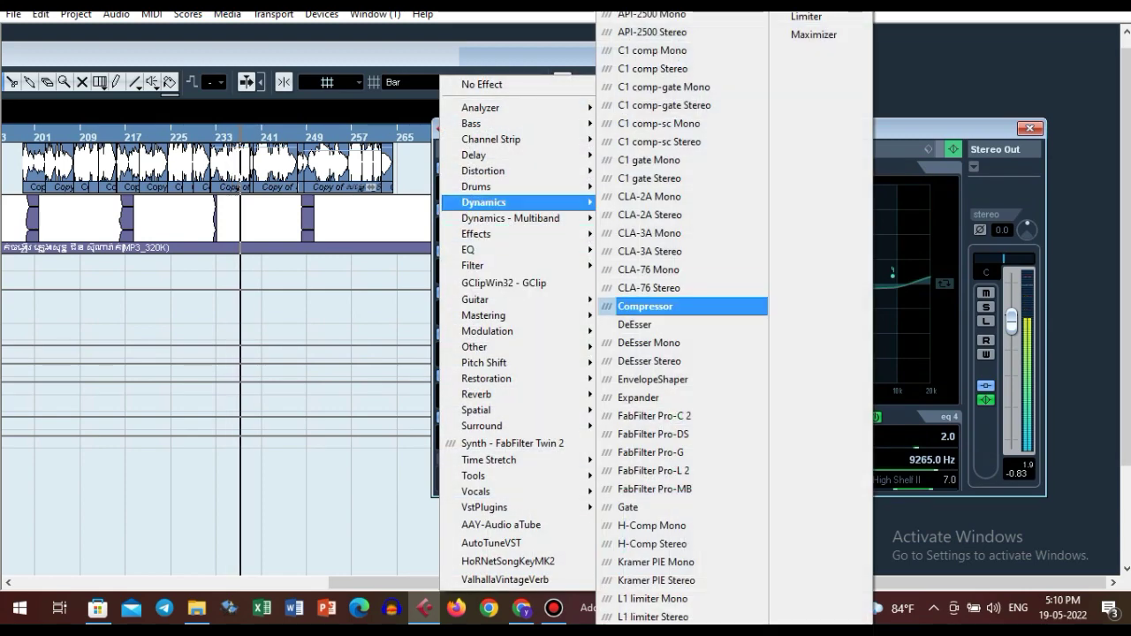
left_click(646, 306)
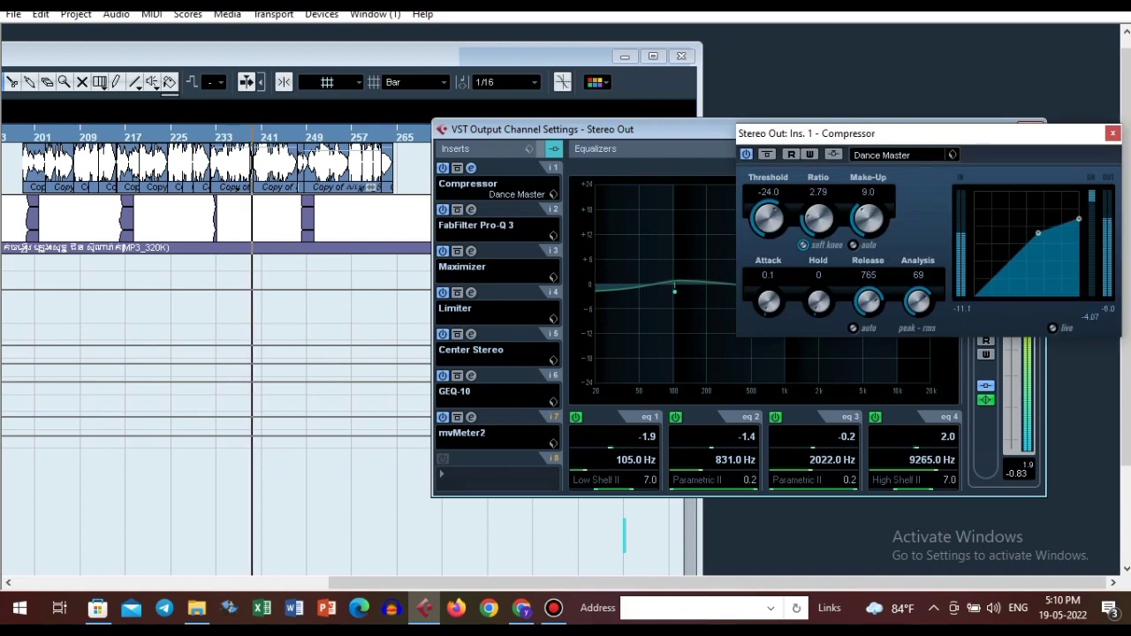
left_click(898, 155)
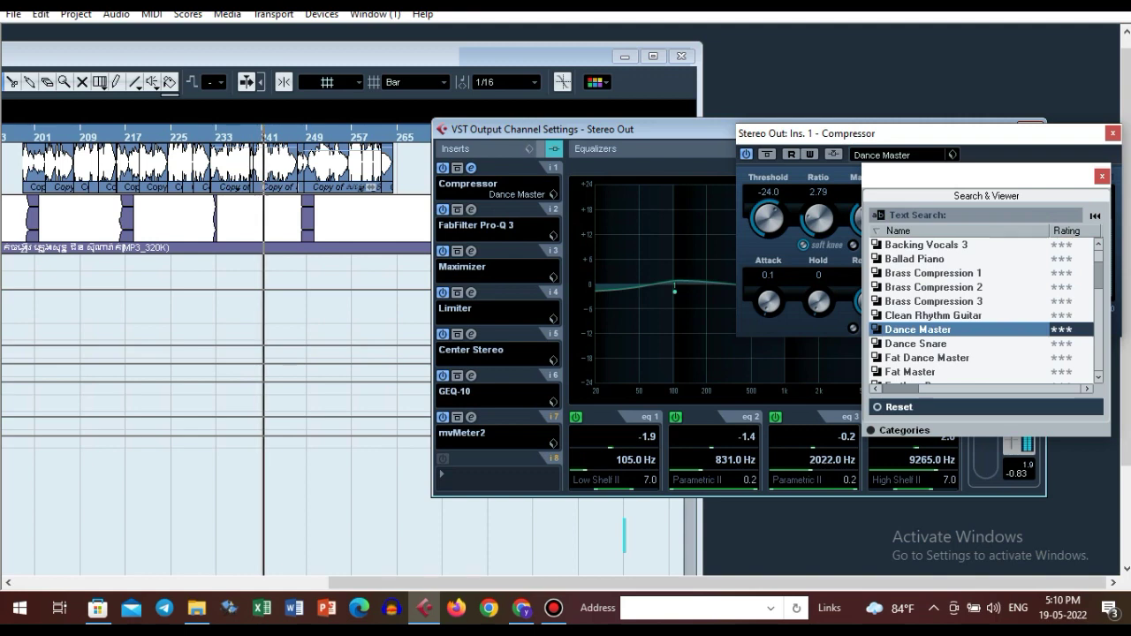
left_click(1102, 177)
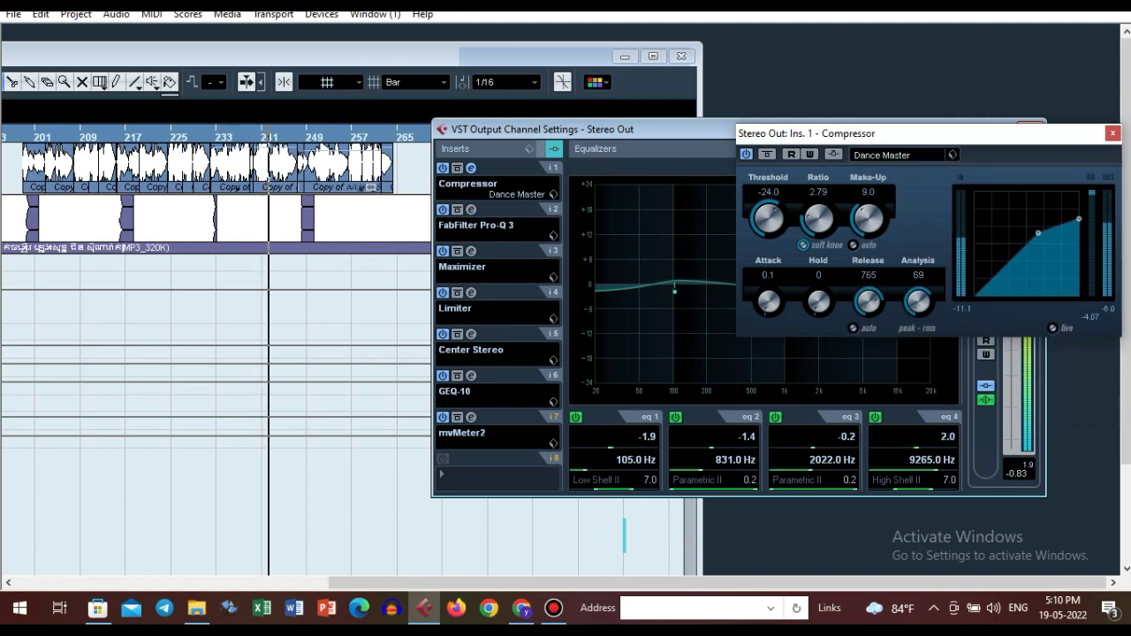
left_click(1113, 133)
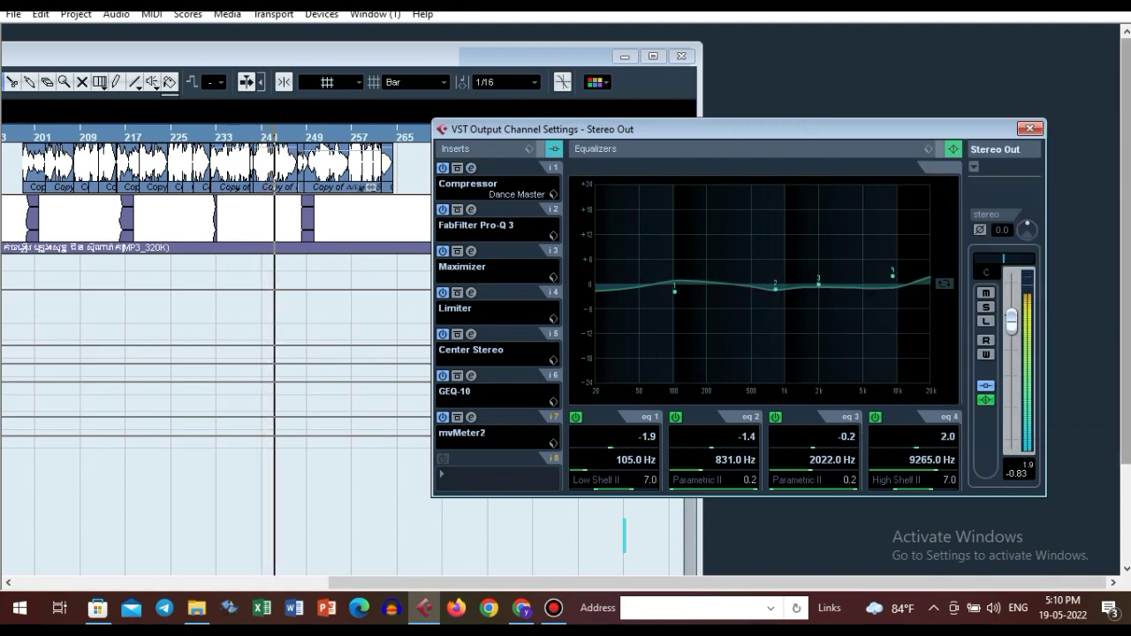
- Select FabFilter Pro-Q 3 for Stereo Out insert 2, check the values of its EQ bands, and close the editor
left_click(482, 226)
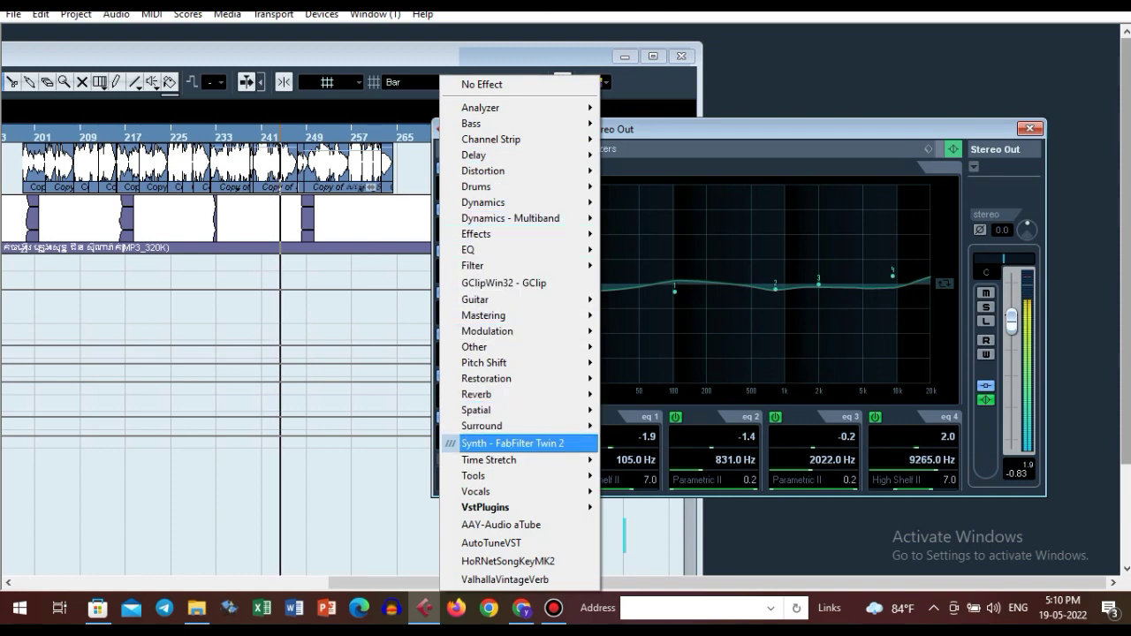
mouse_move(495, 508)
mouse_move(638, 507)
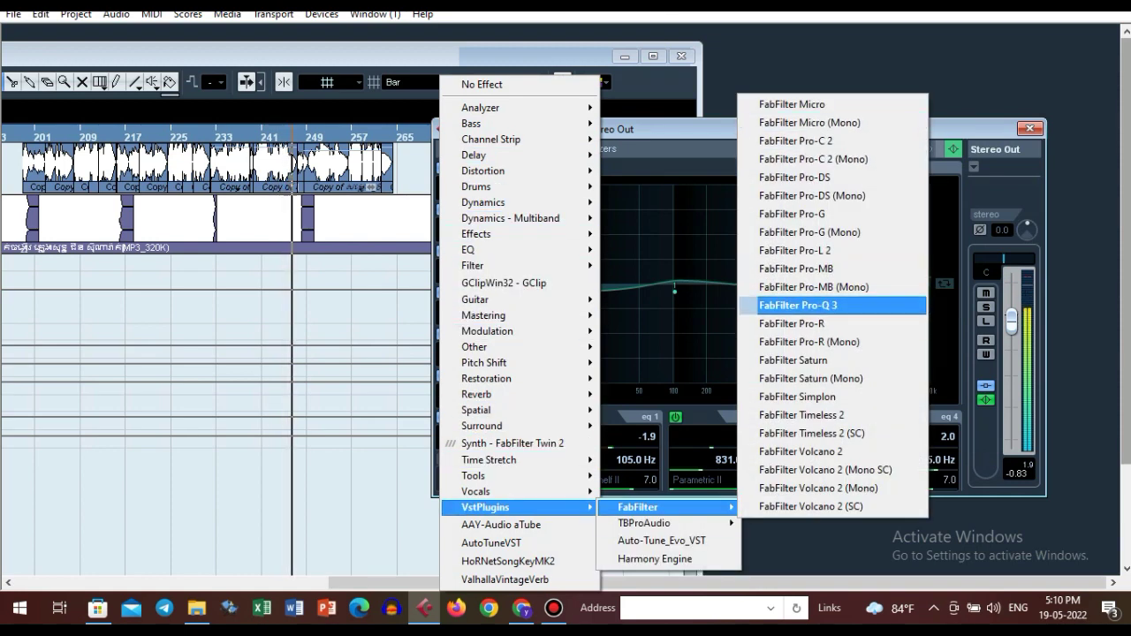
left_click(798, 305)
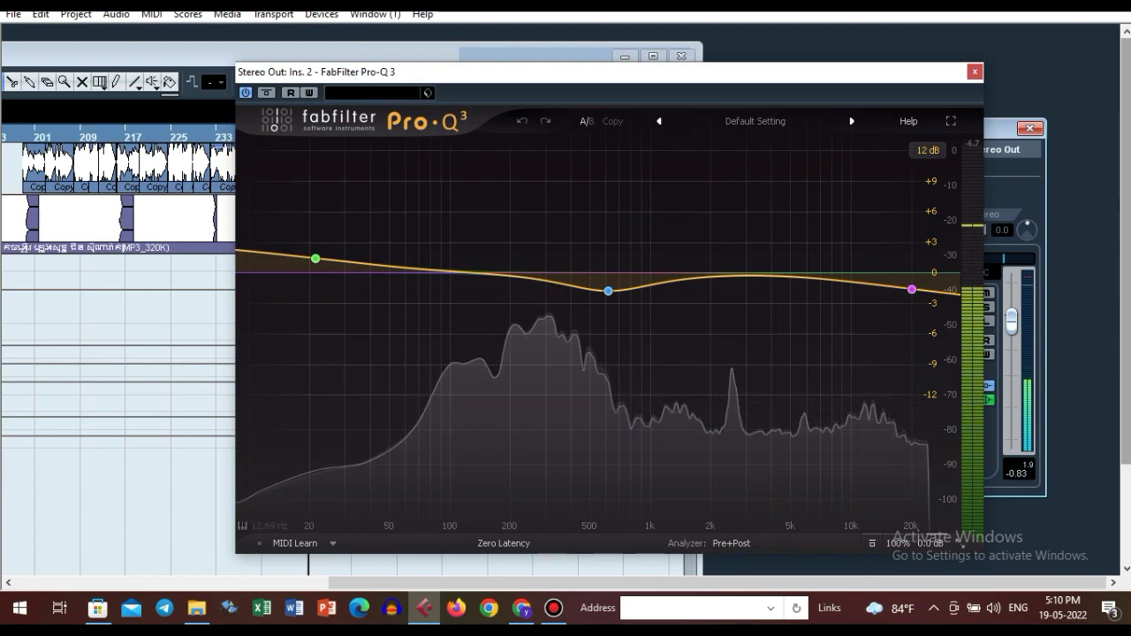
mouse_move(315, 259)
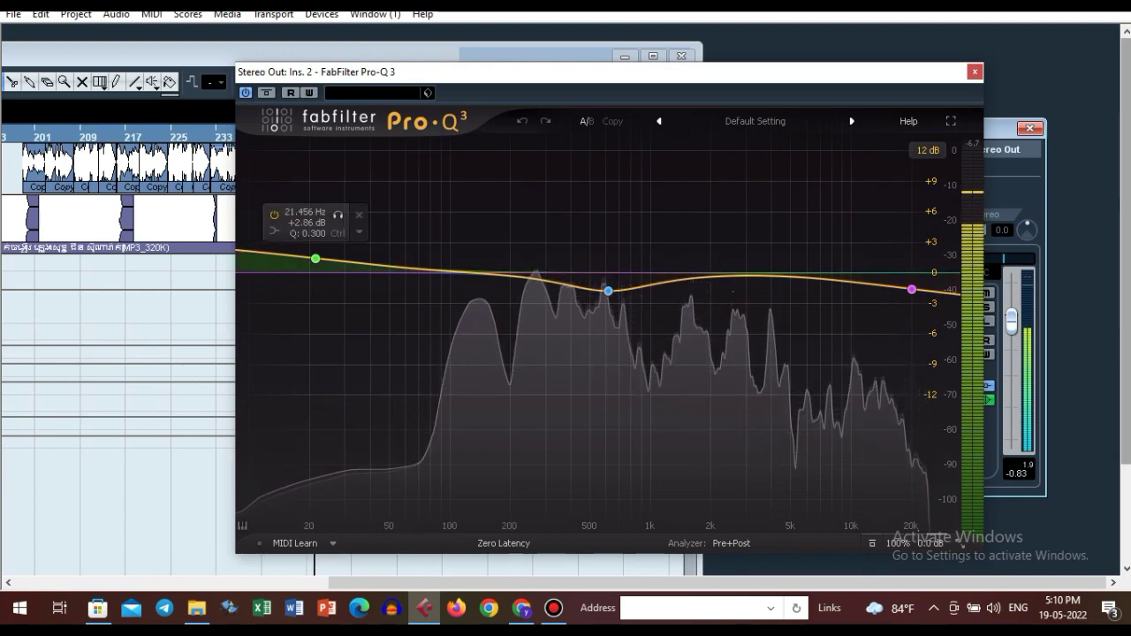
double_click(306, 222)
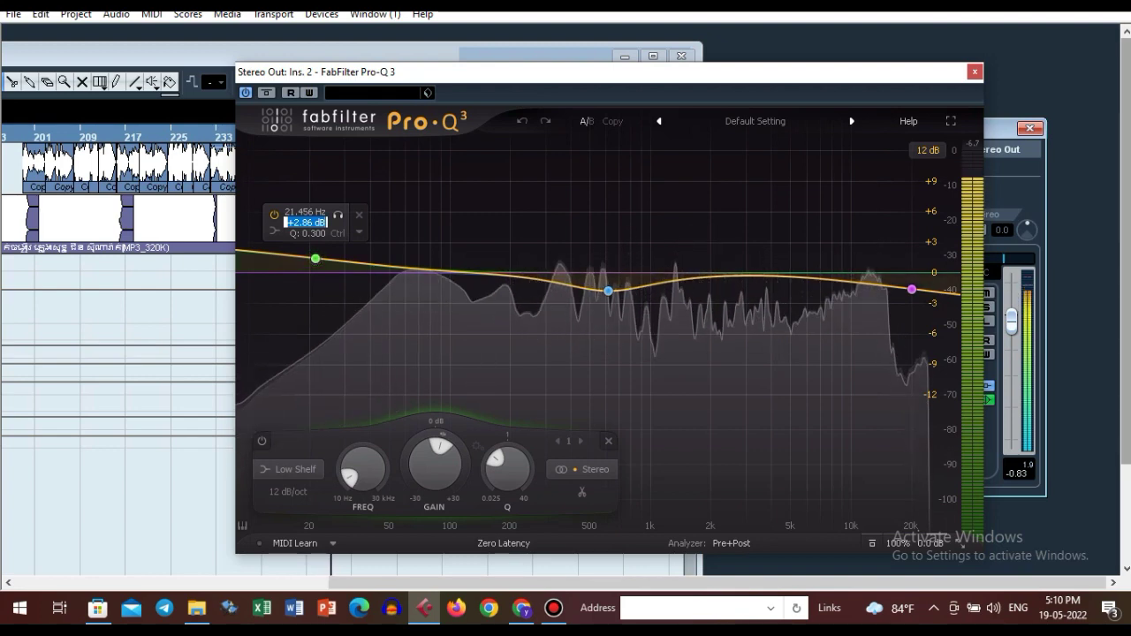
left_click(316, 259)
mouse_move(608, 291)
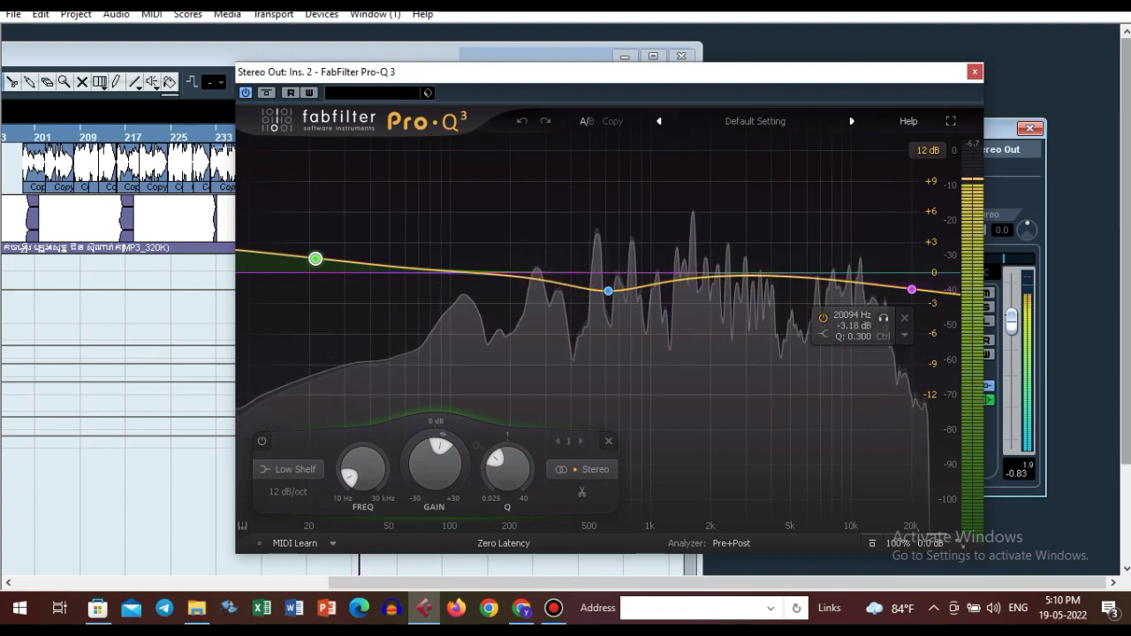
left_click(975, 72)
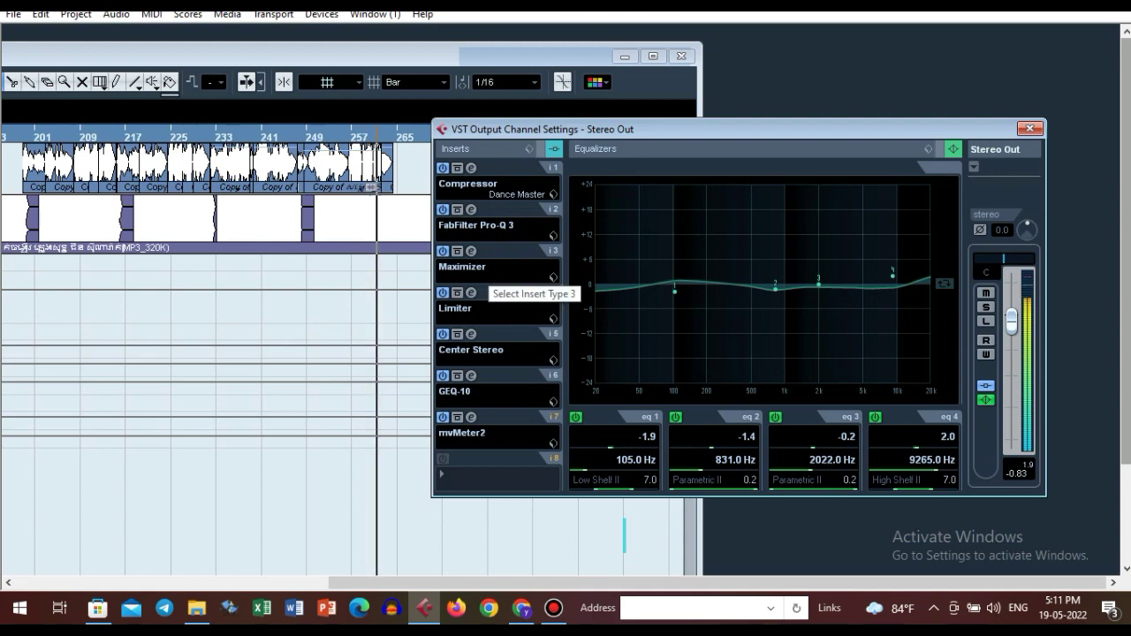
- Locate Maximizer among the Dynamics effects for Stereo Out insert 3, and restart playback from about bar 199 with the channel settings in front
left_click(484, 269)
mouse_move(522, 266)
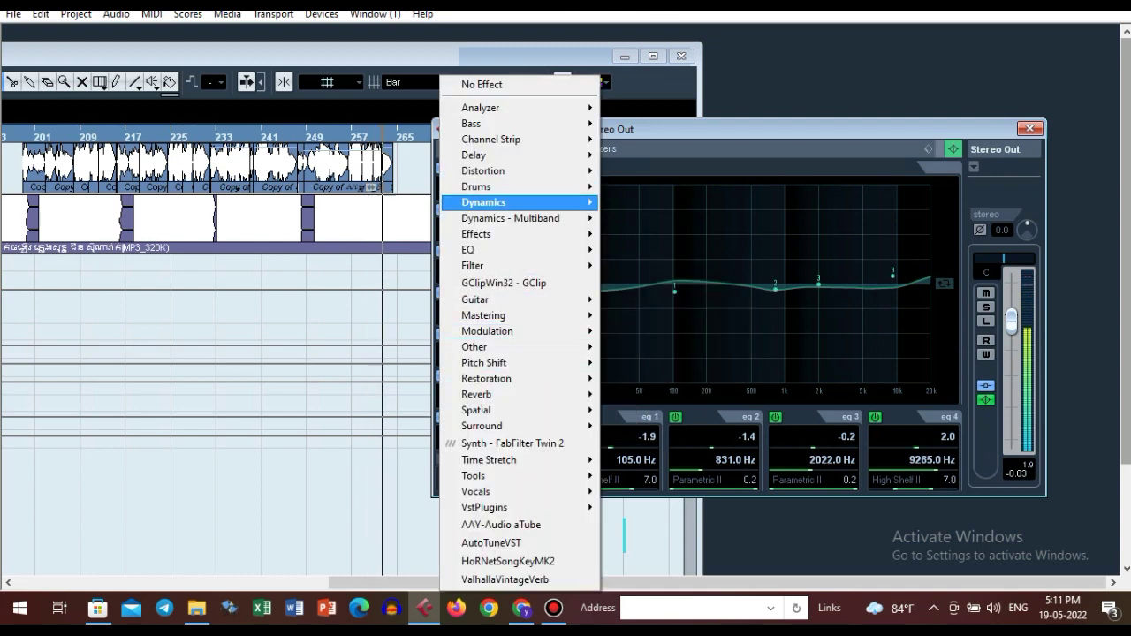
mouse_move(483, 202)
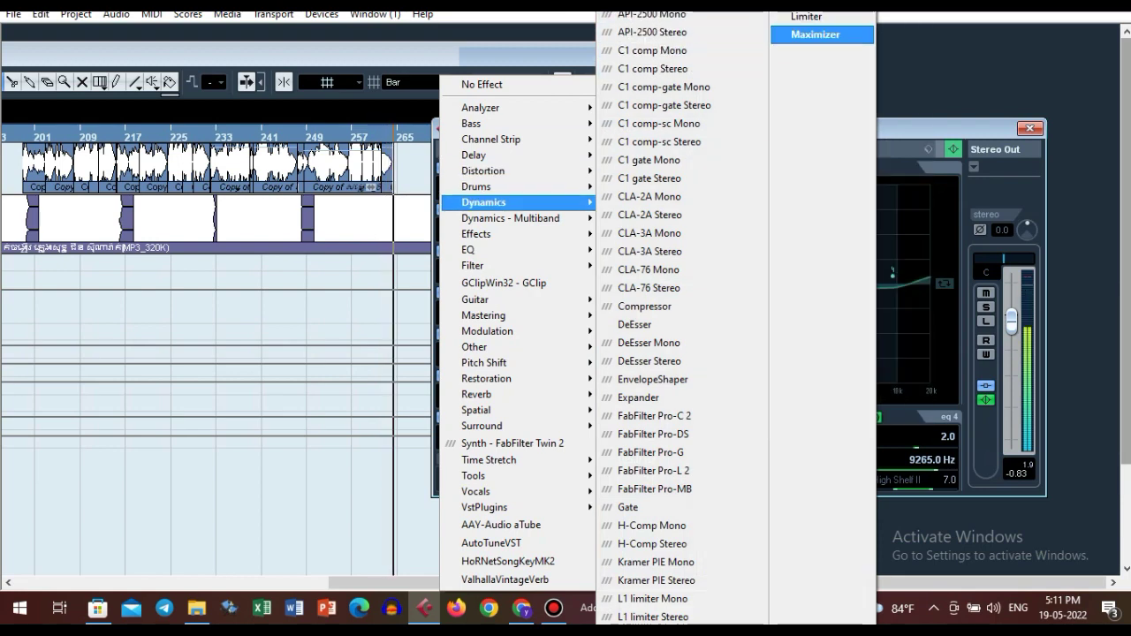
left_click(398, 318)
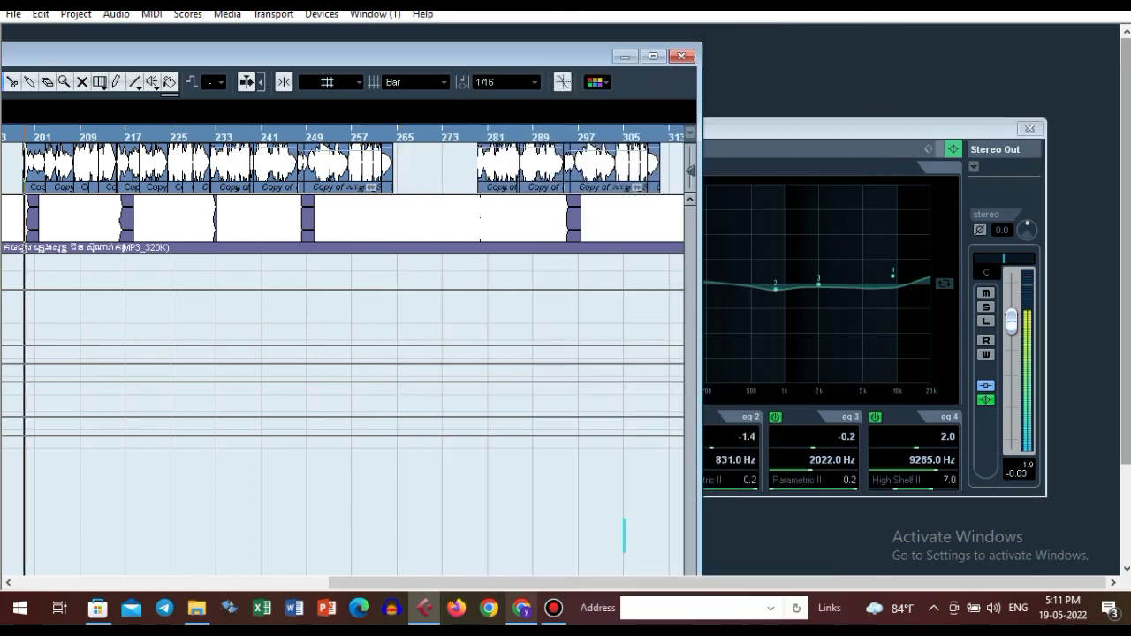
left_click(848, 129)
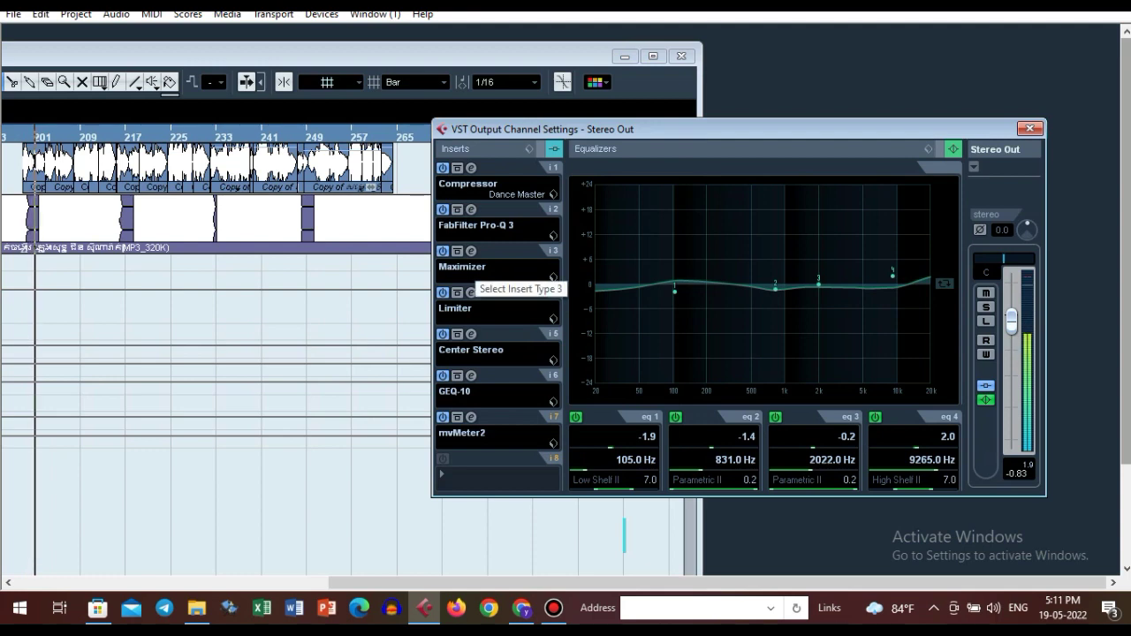
- Open the Maximizer editor on Stereo Out insert 3, check its Output and Optimize values, and close the editor
left_click(471, 251)
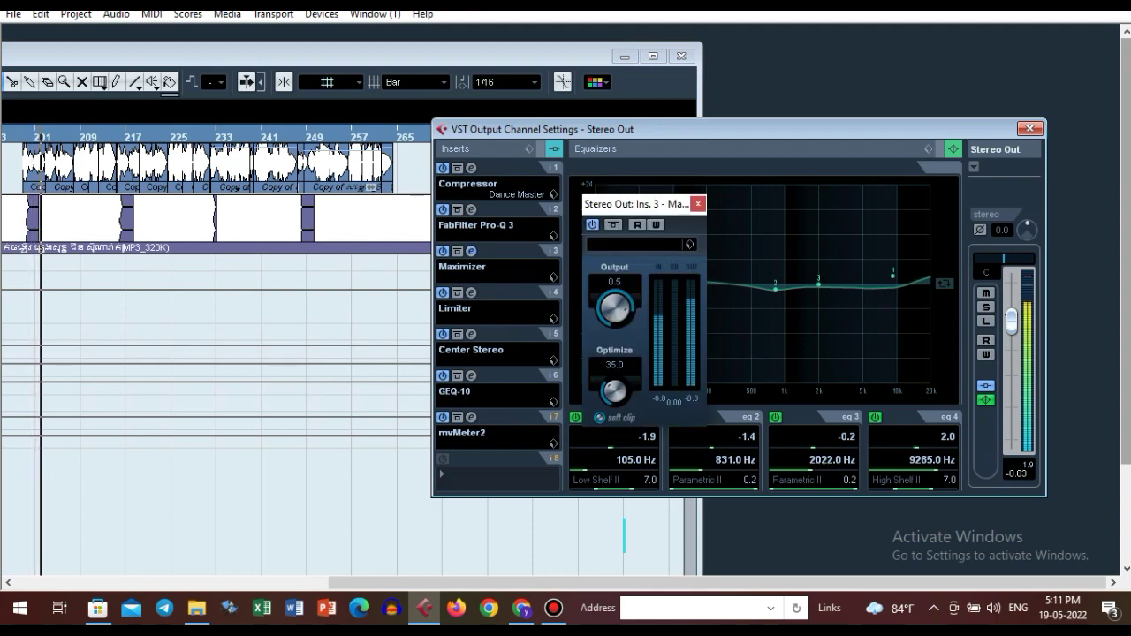
left_click(616, 282)
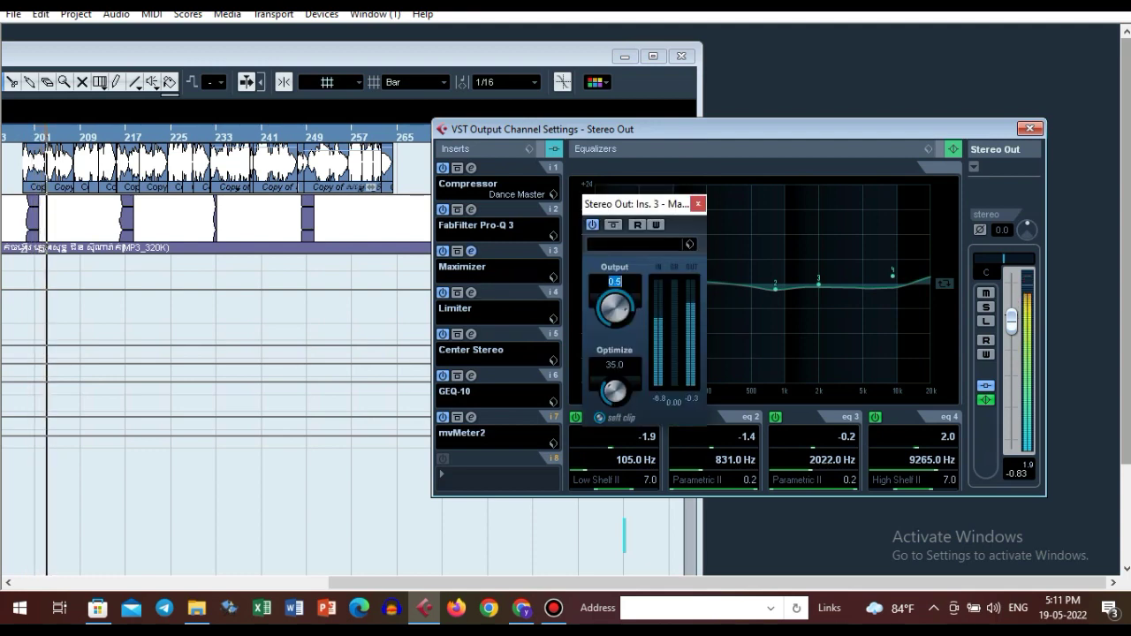
left_click(615, 365)
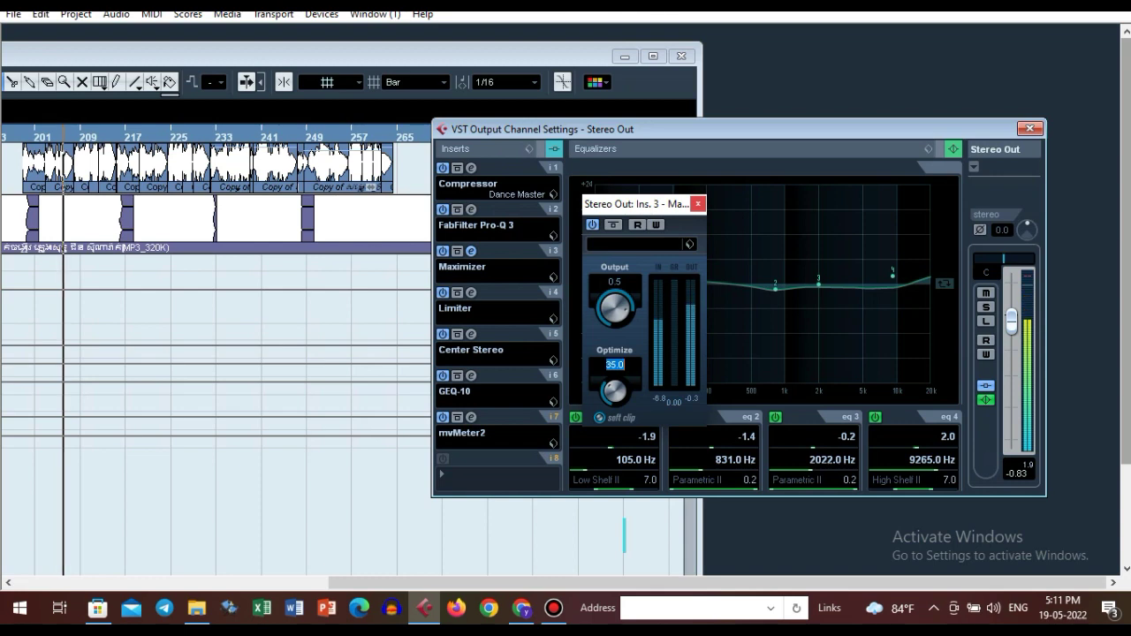
left_click(698, 204)
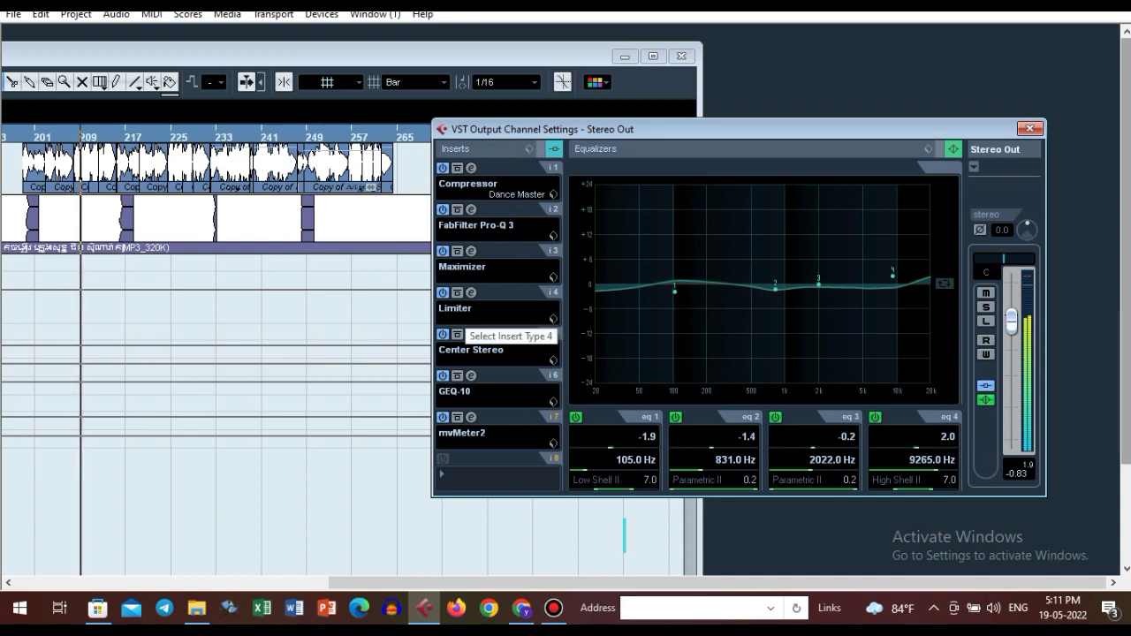
- Select Limiter from the Dynamics effects for Stereo Out insert 4, check its Input, Output and Release values, and close the editor
left_click(464, 319)
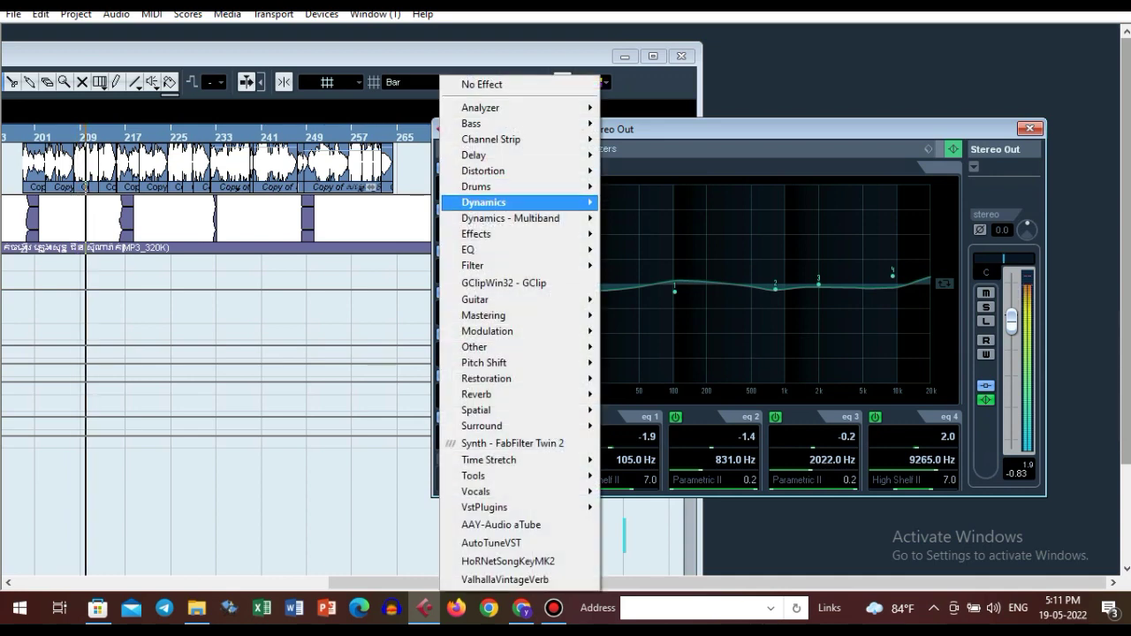
mouse_move(484, 202)
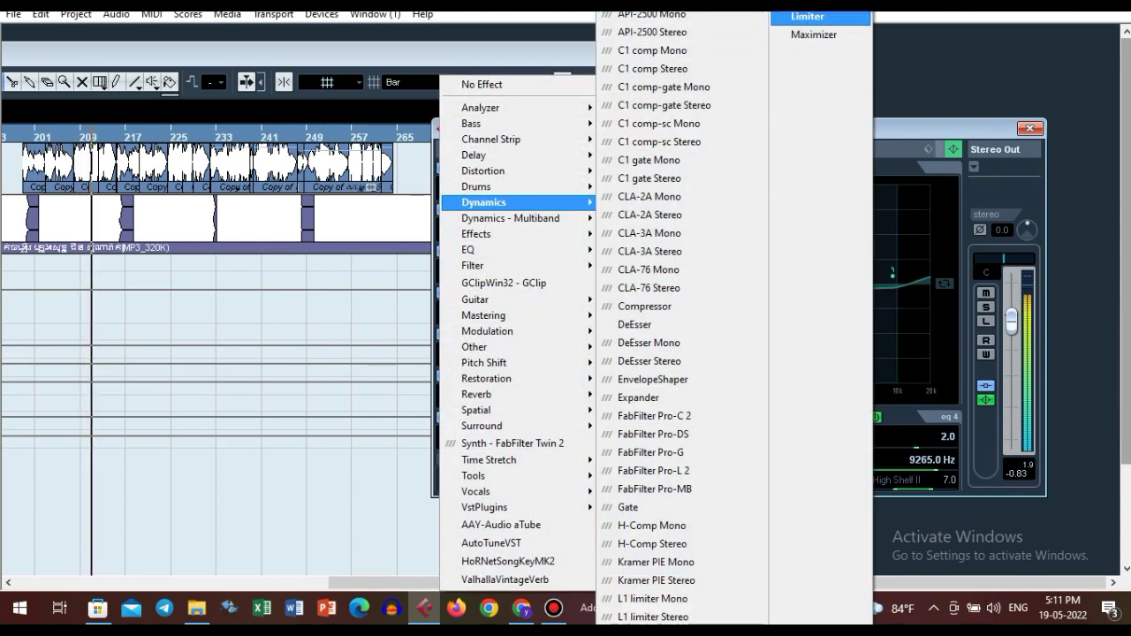
left_click(807, 15)
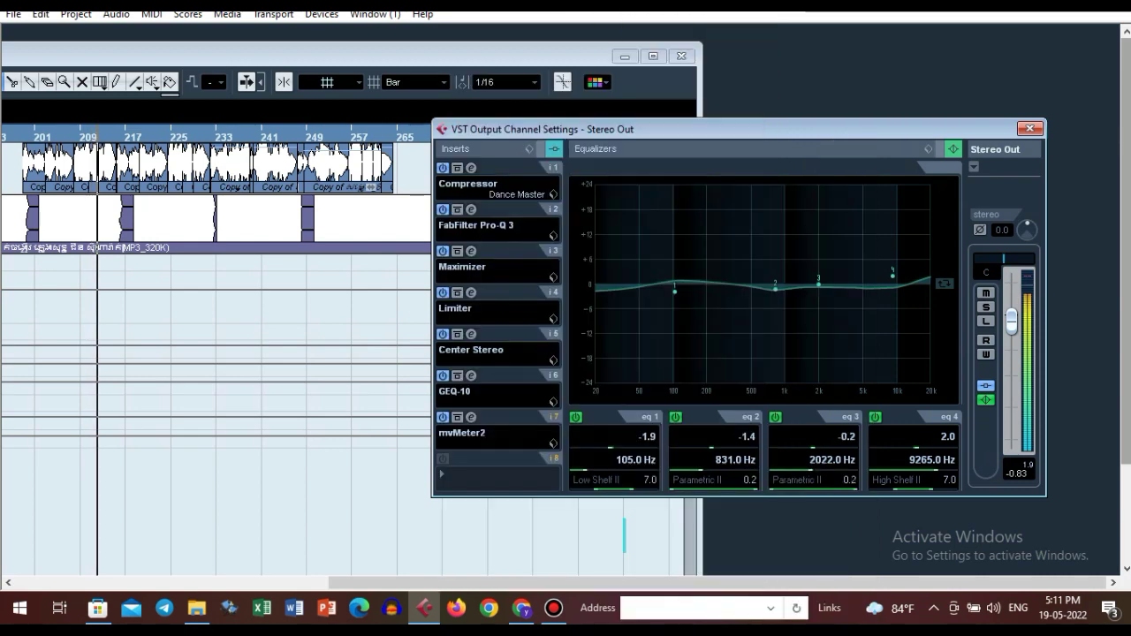
left_click(472, 292)
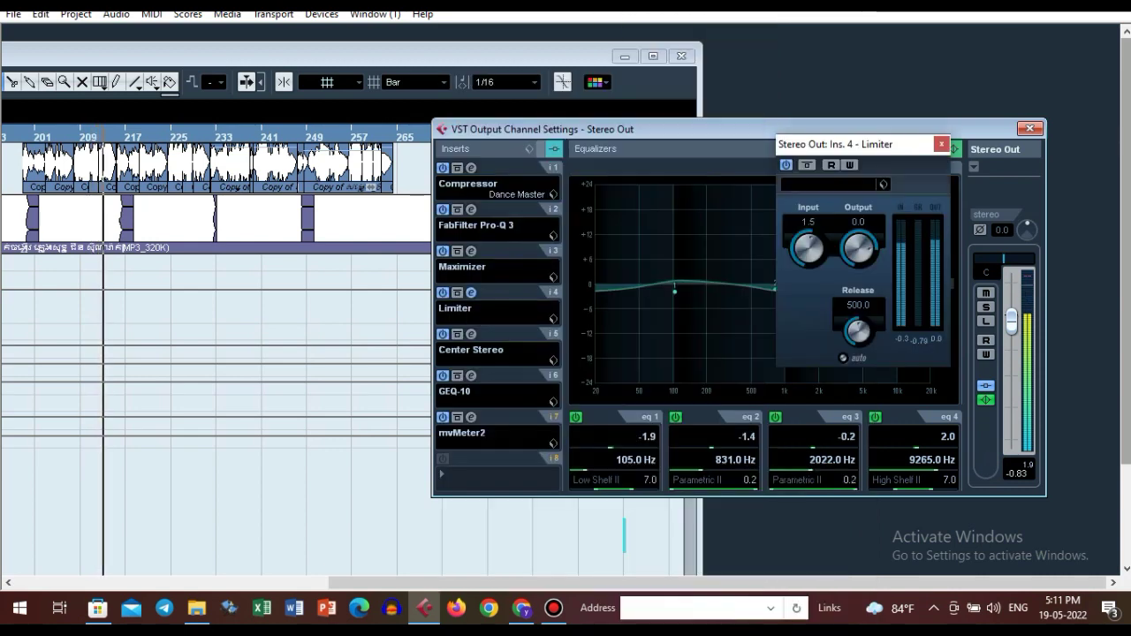
left_click(809, 222)
key("Tab")
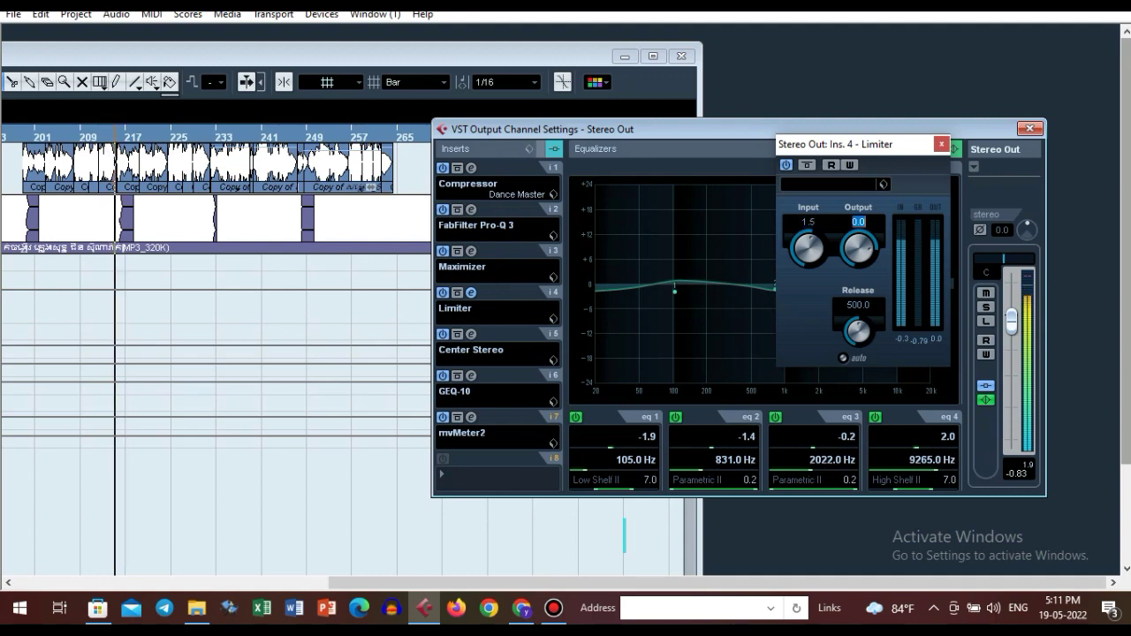
key("Tab")
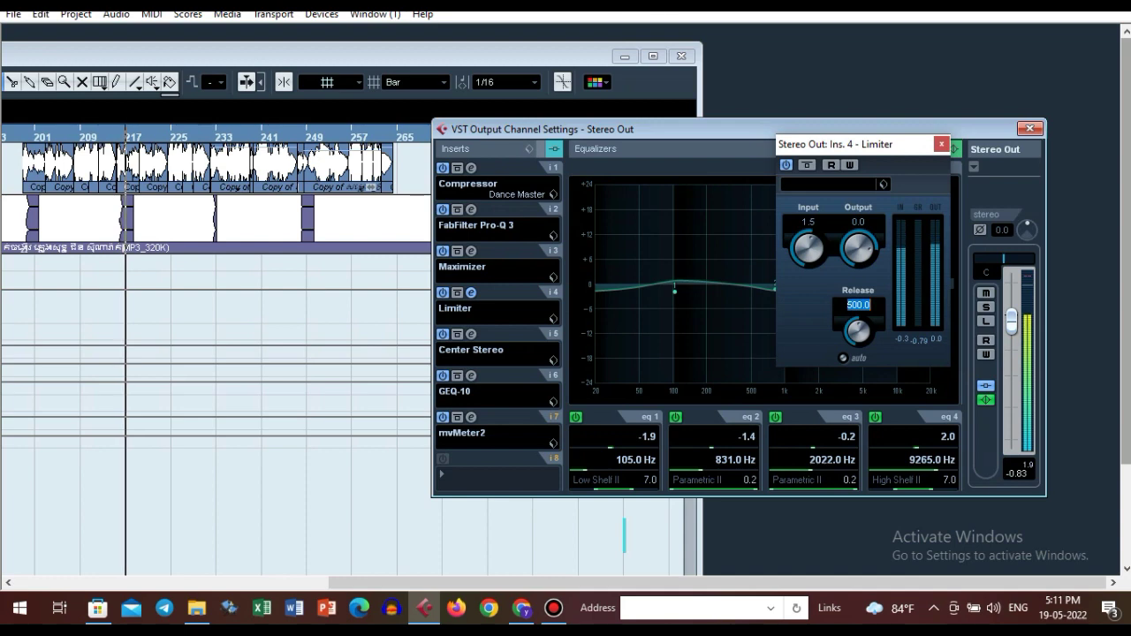
key("Escape")
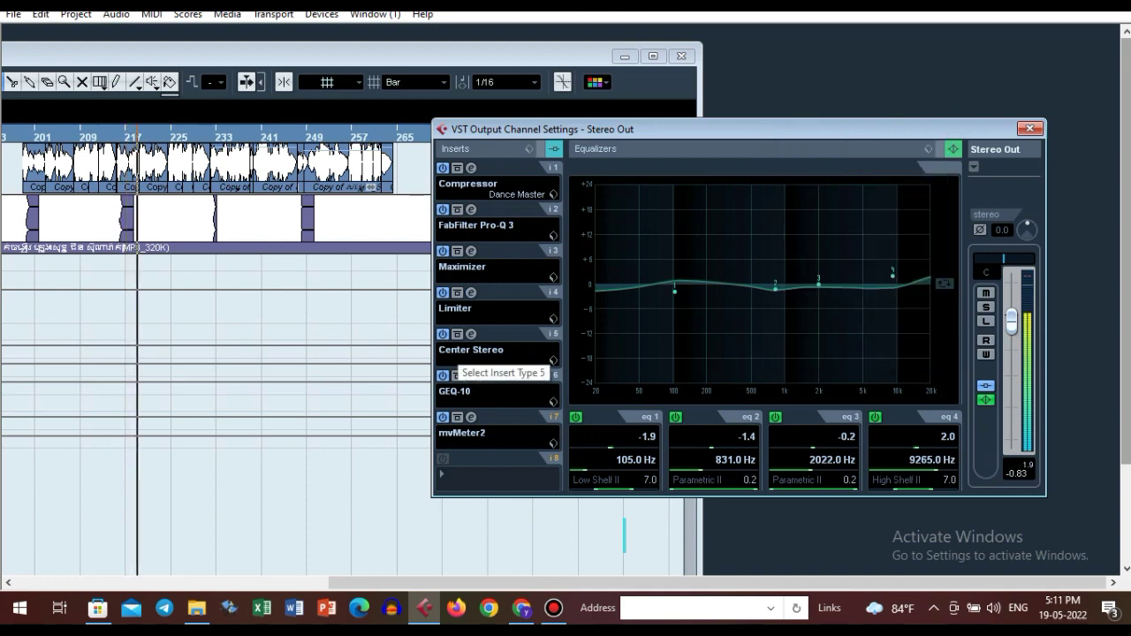
- Select Center Stereo from the Spatial effects for Stereo Out insert 5, check its controls, and close the editor
left_click(462, 356)
mouse_move(521, 410)
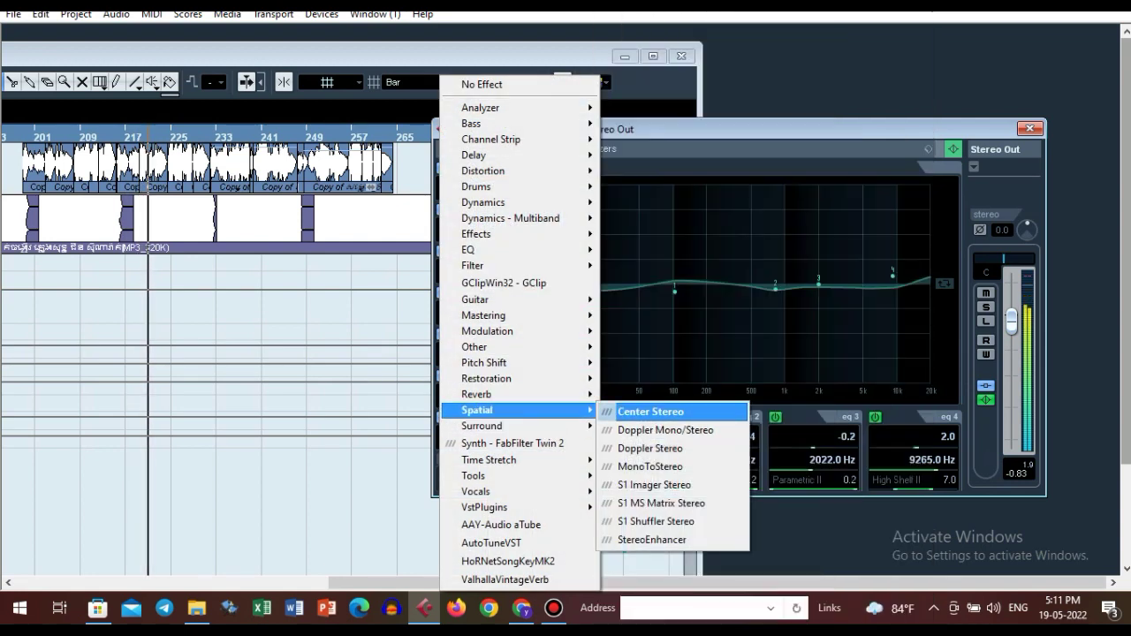
left_click(651, 412)
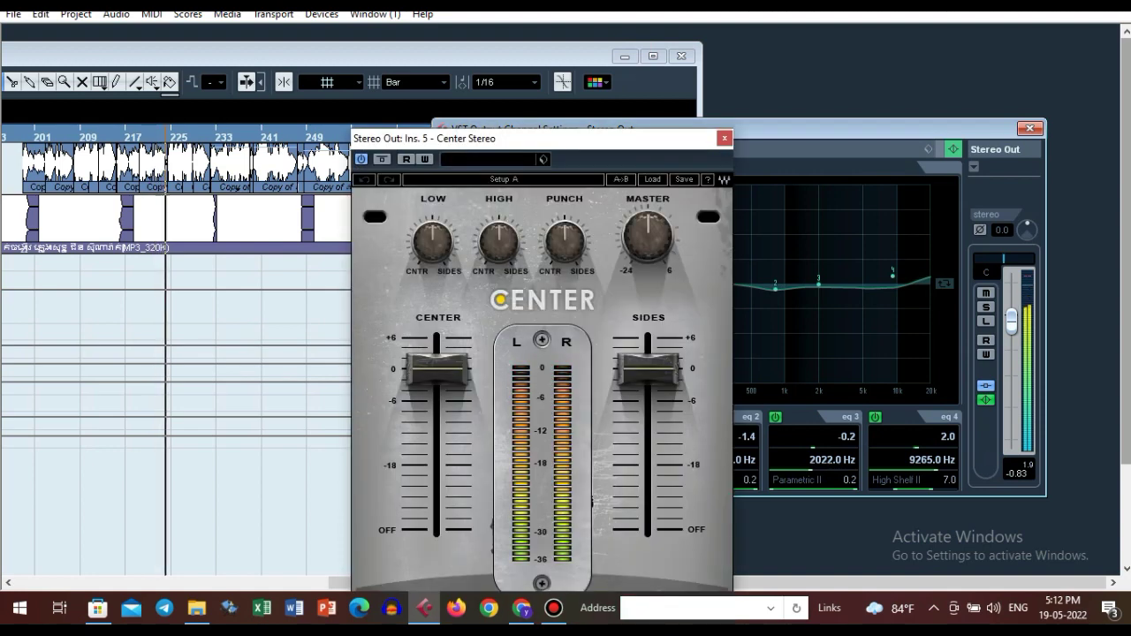
left_click(725, 139)
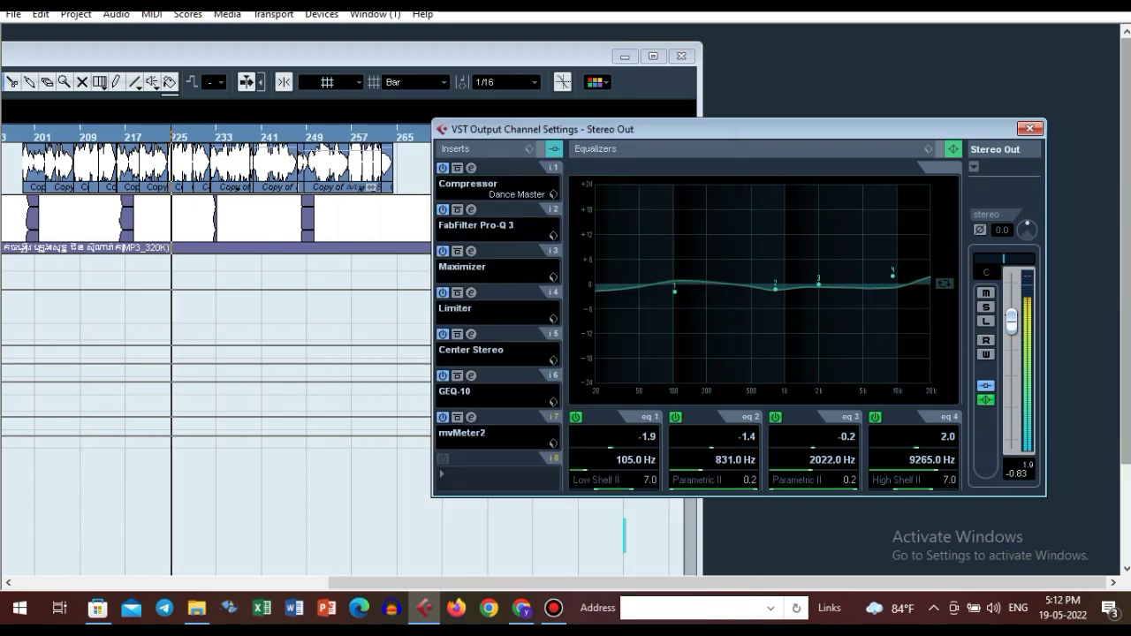
- Locate GEQ-10 among the EQ effects for Stereo Out insert 6
left_click(487, 393)
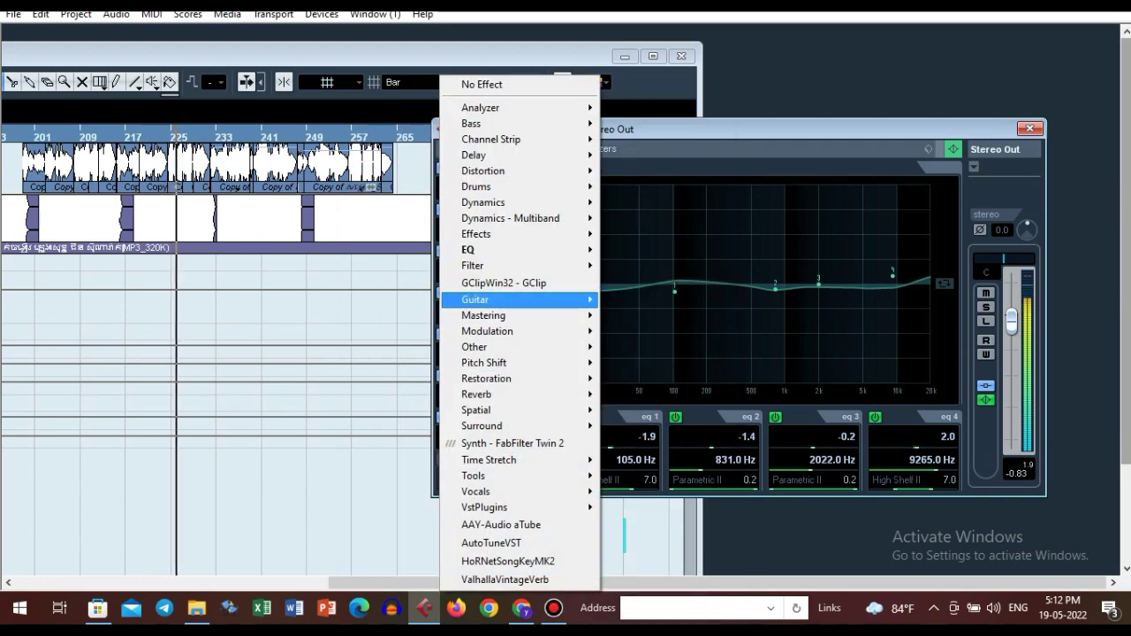
mouse_move(513, 250)
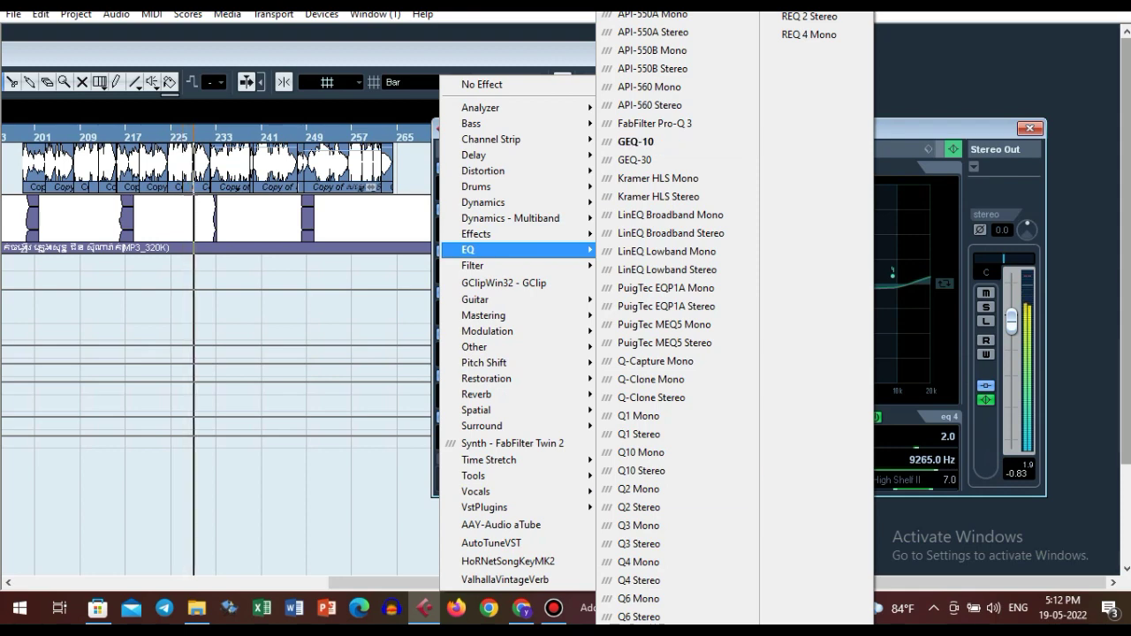
key("Escape")
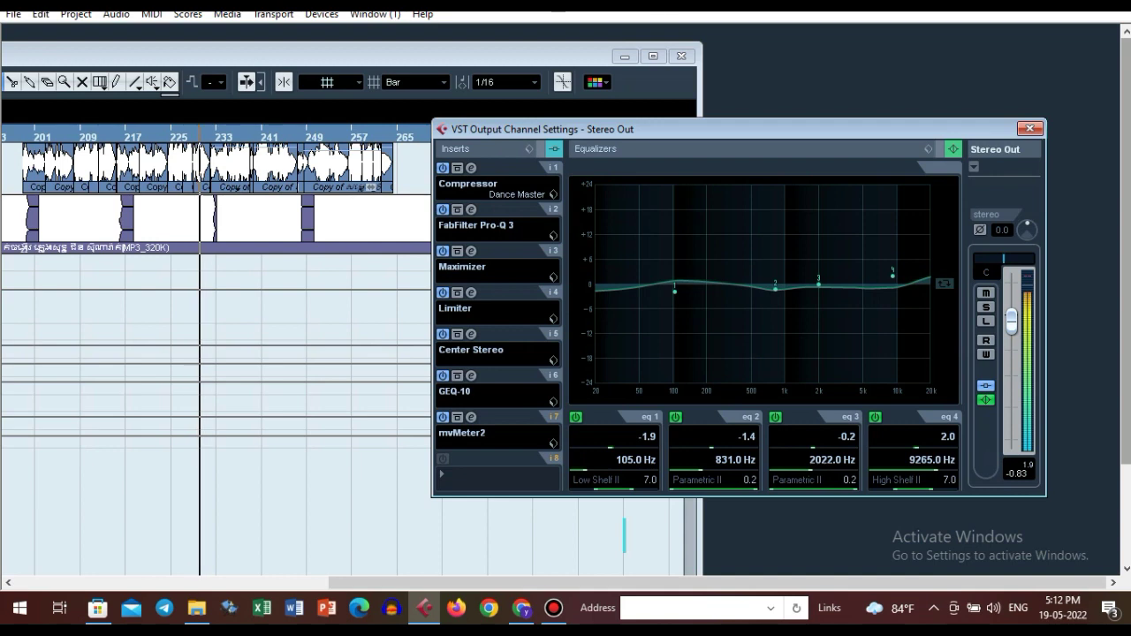
- Open the GEQ-10 editor on Stereo Out insert 6, check each band's gain from 31.5 Hz to 16 kHz, and close the editor
left_click(471, 375)
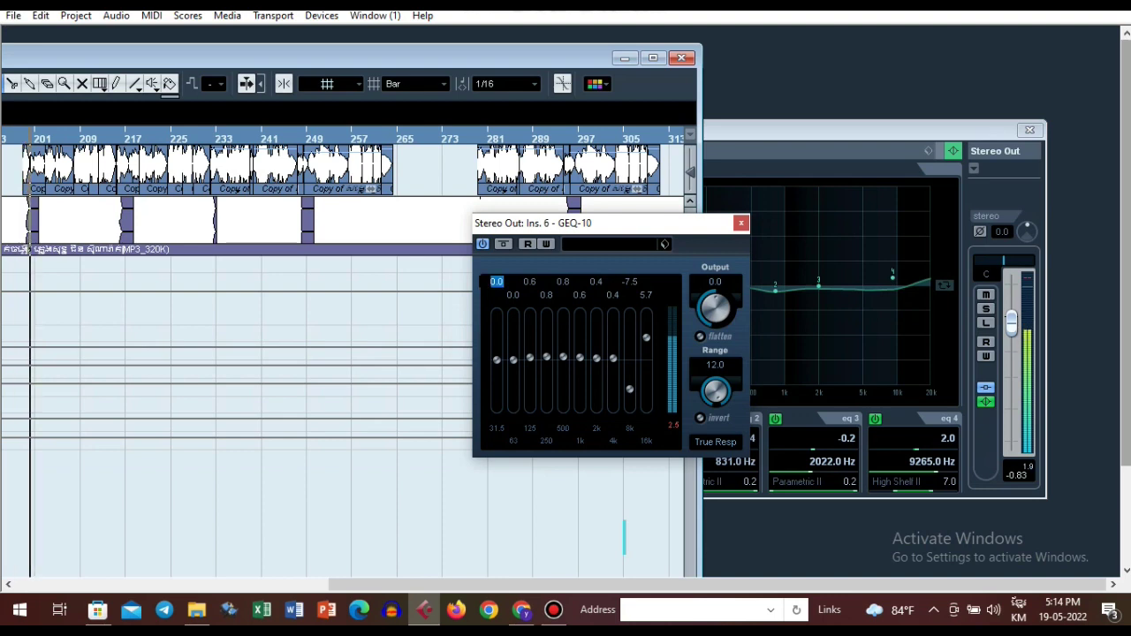
left_click(514, 295)
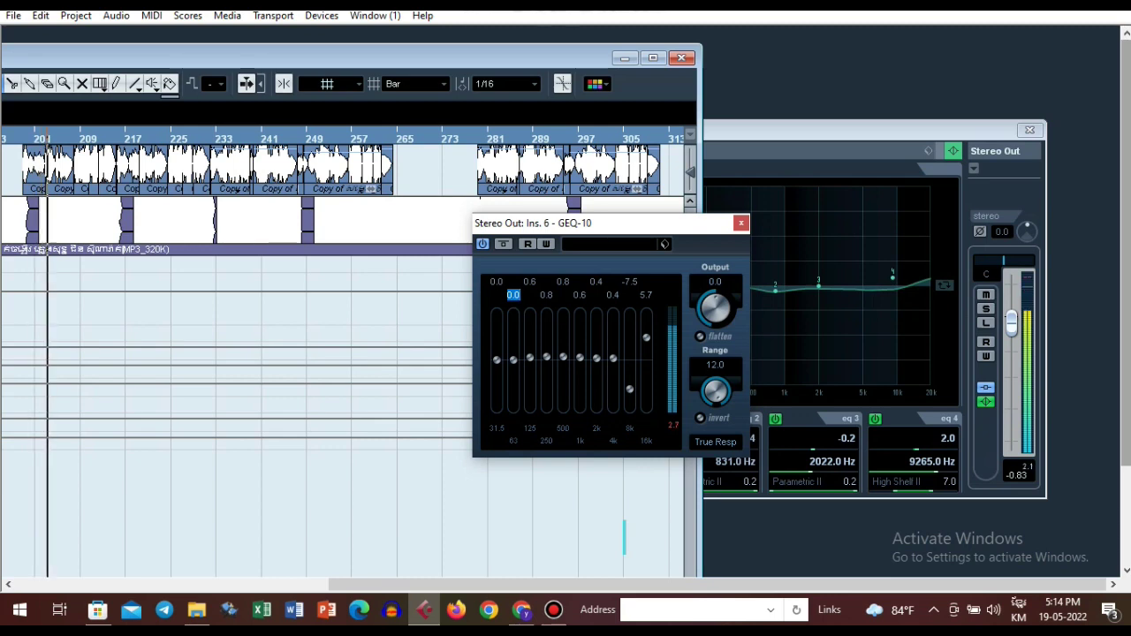
left_click(530, 282)
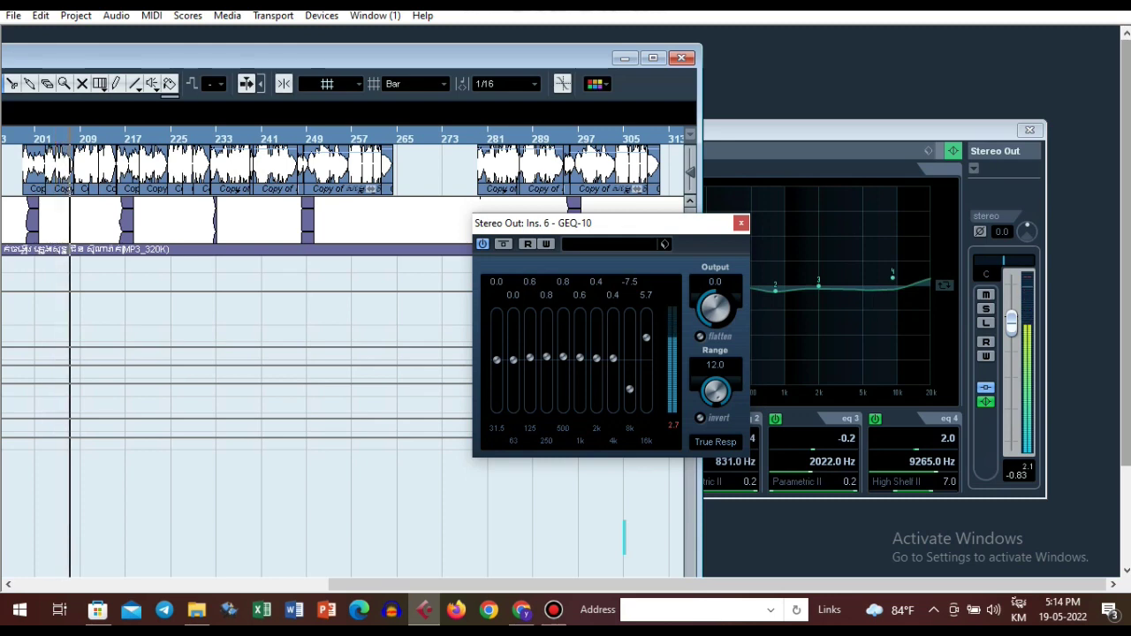
left_click(548, 296)
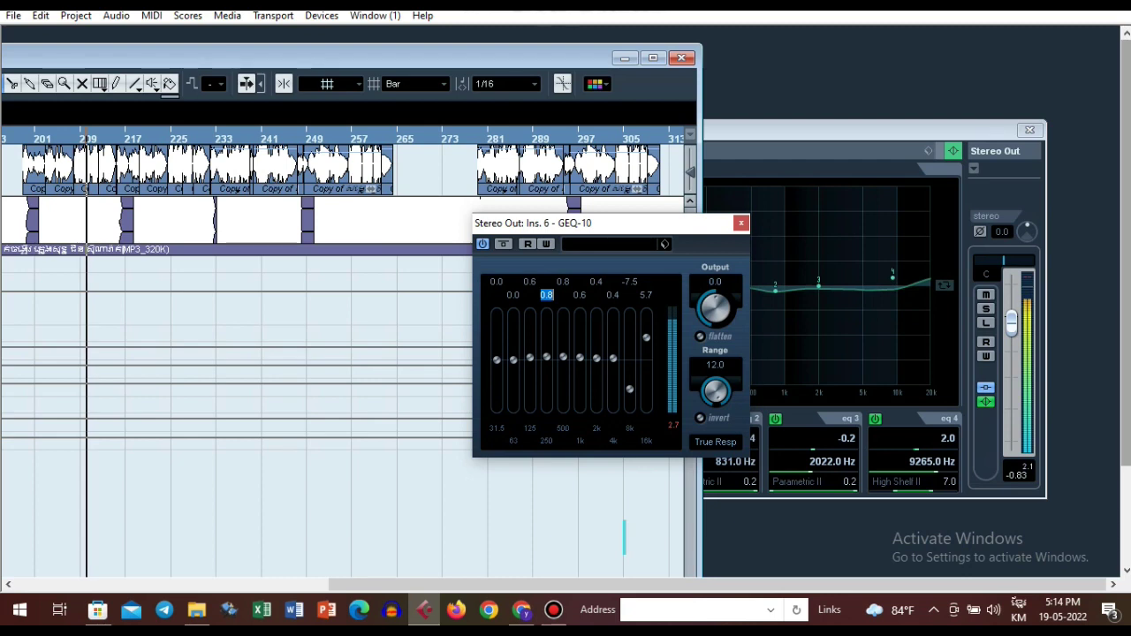
key("Return")
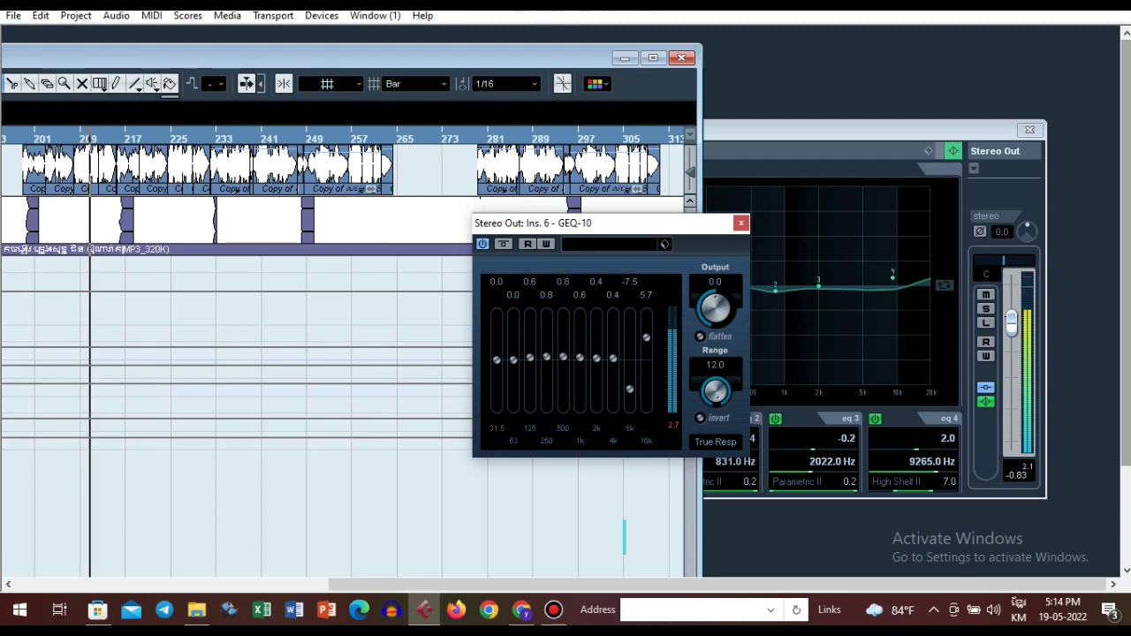
left_click(563, 282)
key("Return")
left_click(580, 296)
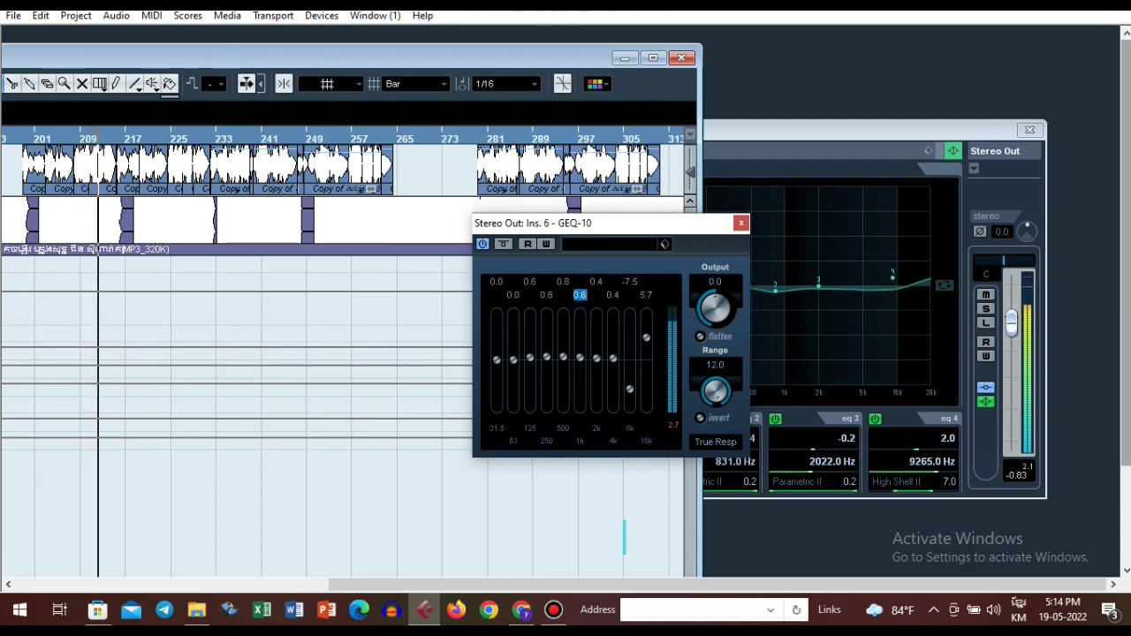
left_click(597, 282)
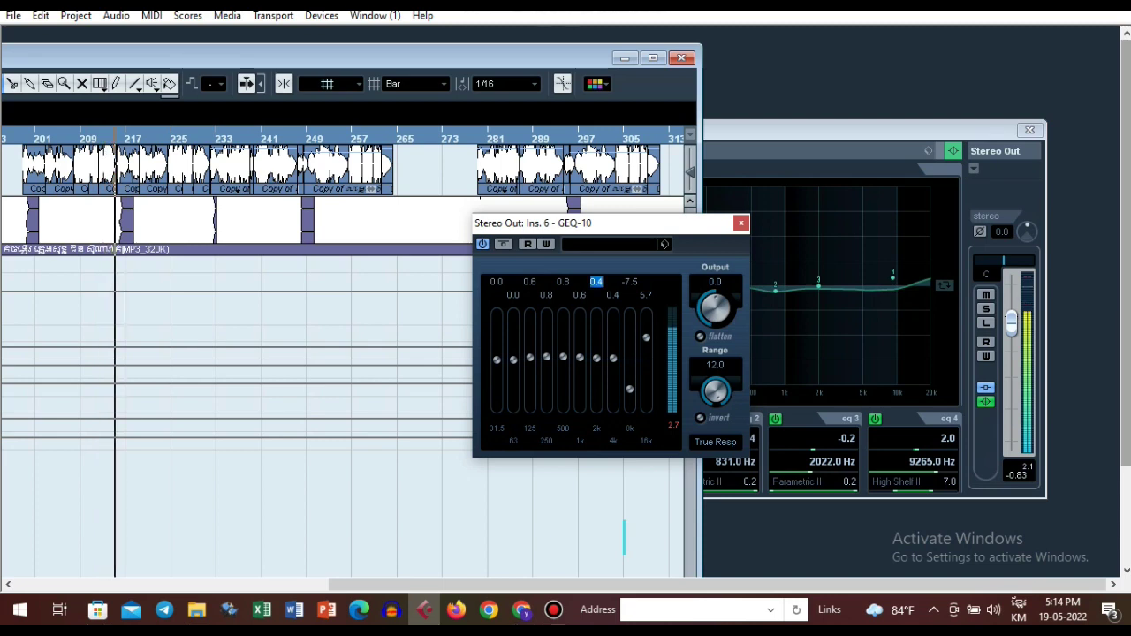
left_click(613, 296)
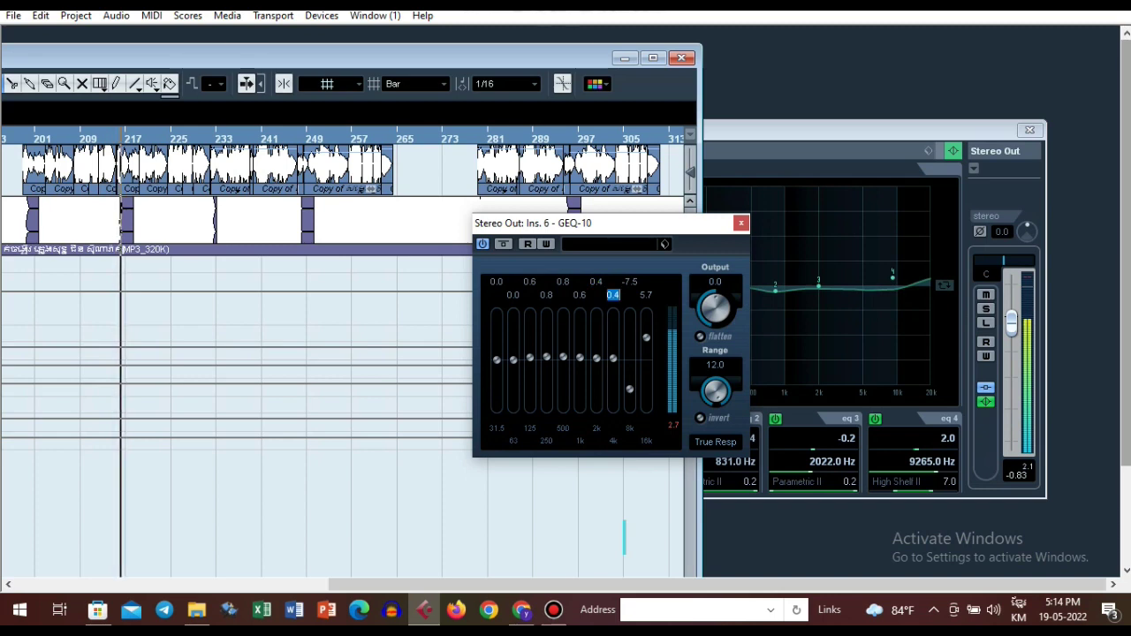
left_click(629, 282)
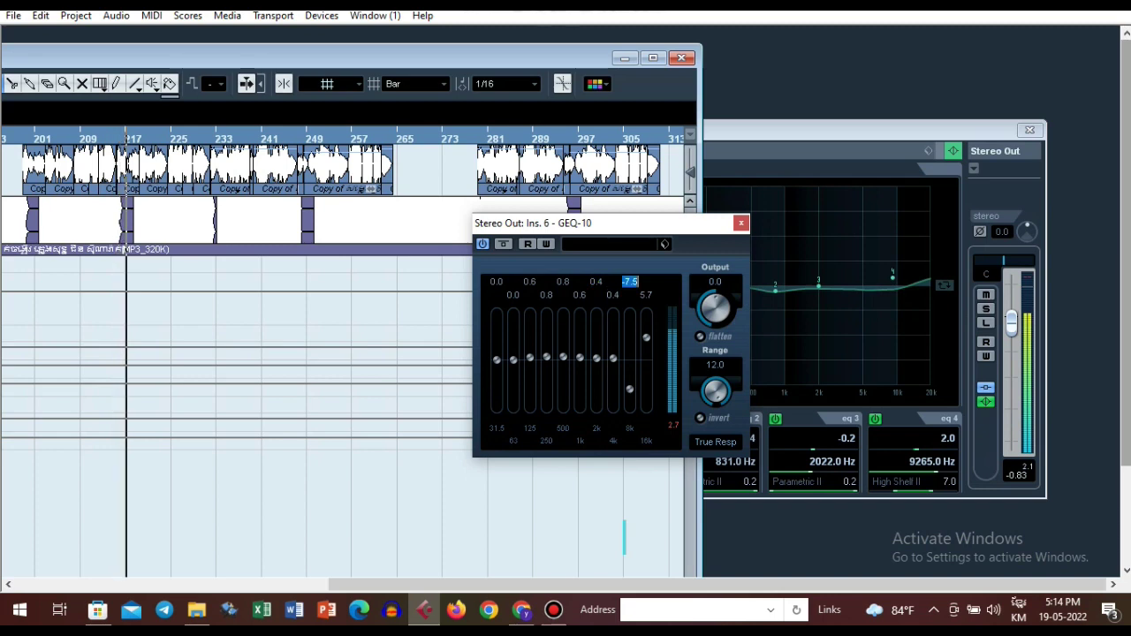
left_click(646, 296)
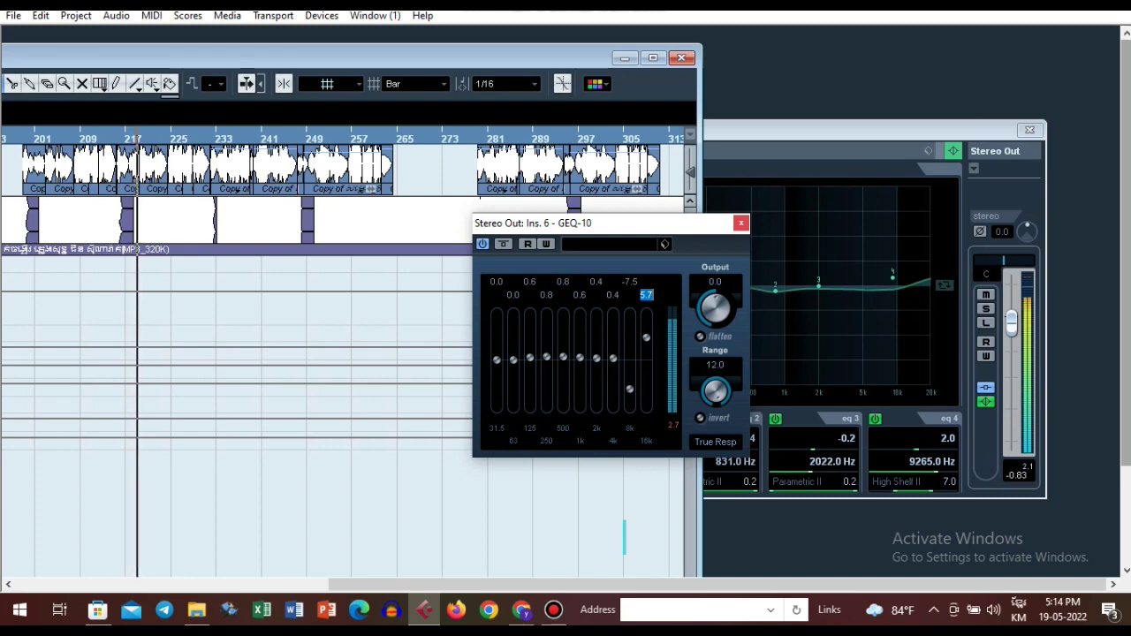
left_click(740, 223)
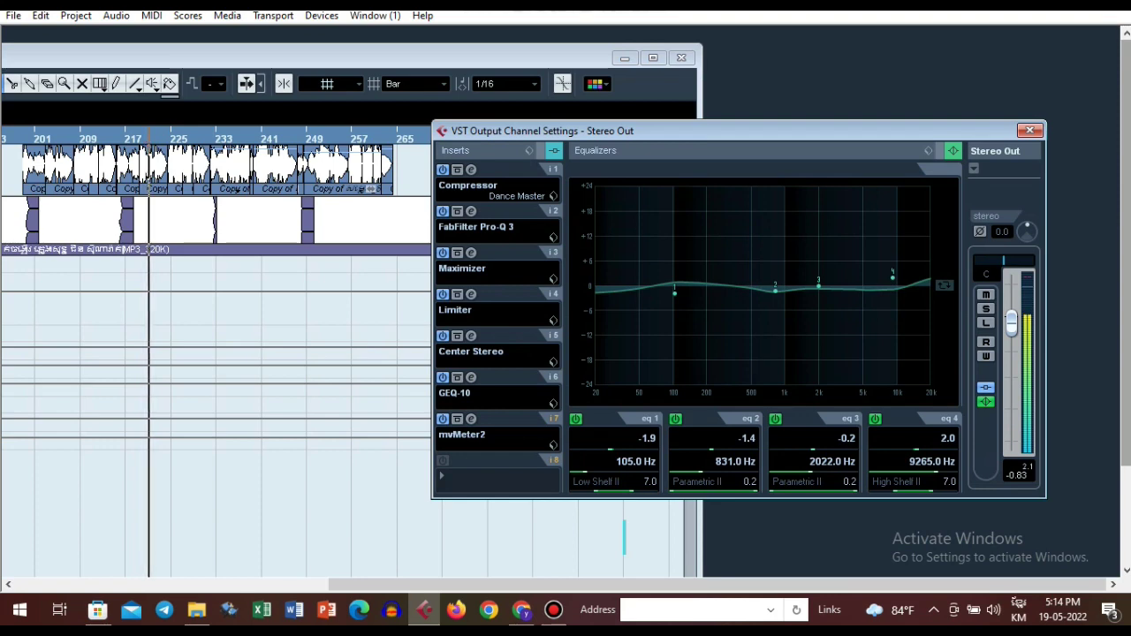
- Switch off the mvMeter2 insert on Stereo Out and check the gain and frequency of equalizer bands 1 to 4
left_click(443, 419)
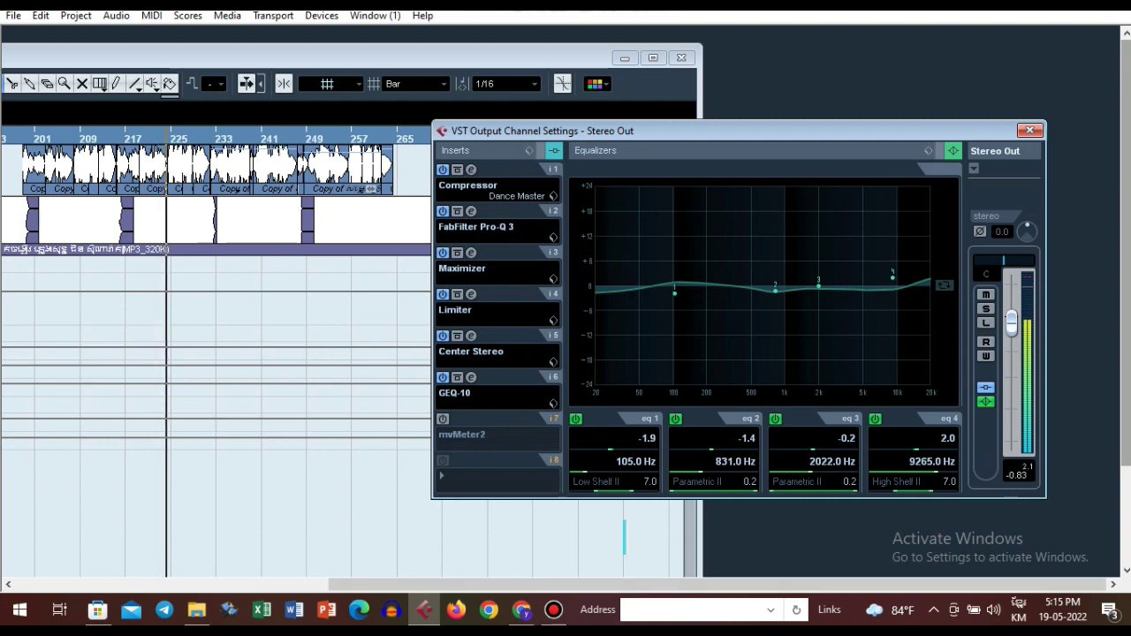
left_click(647, 438)
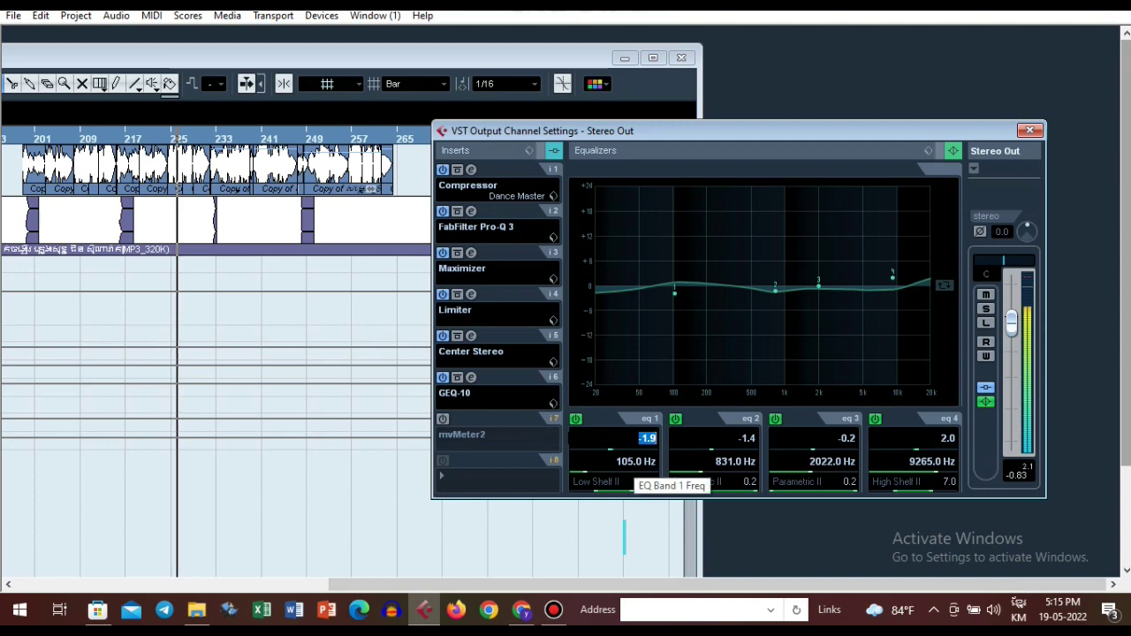
double_click(636, 461)
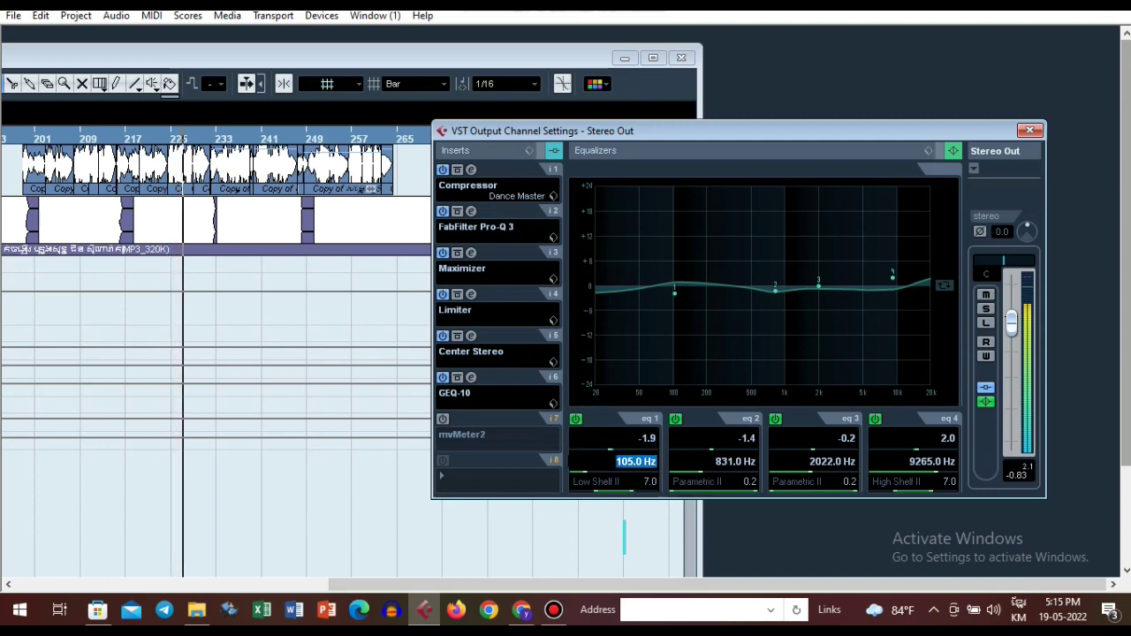
left_click(747, 438)
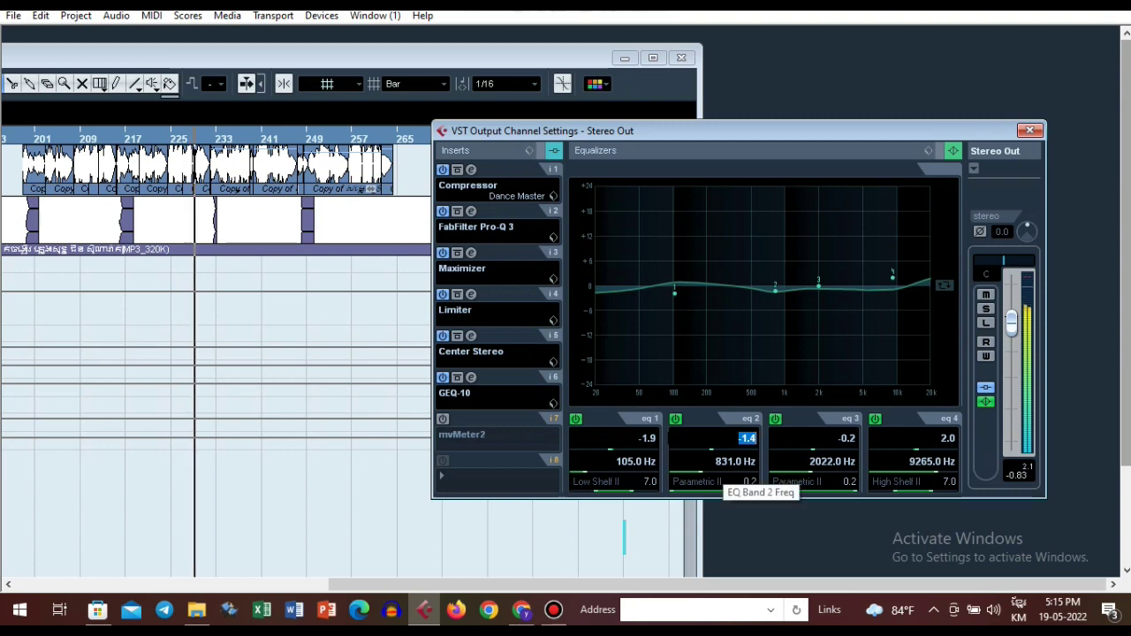
key("Tab")
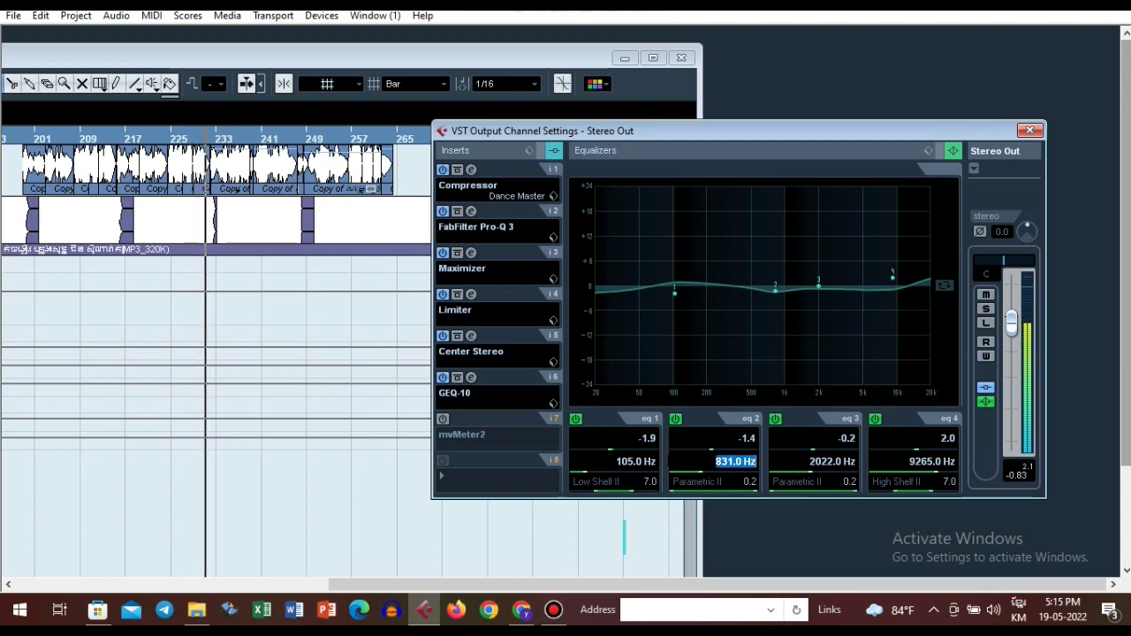
key("Tab")
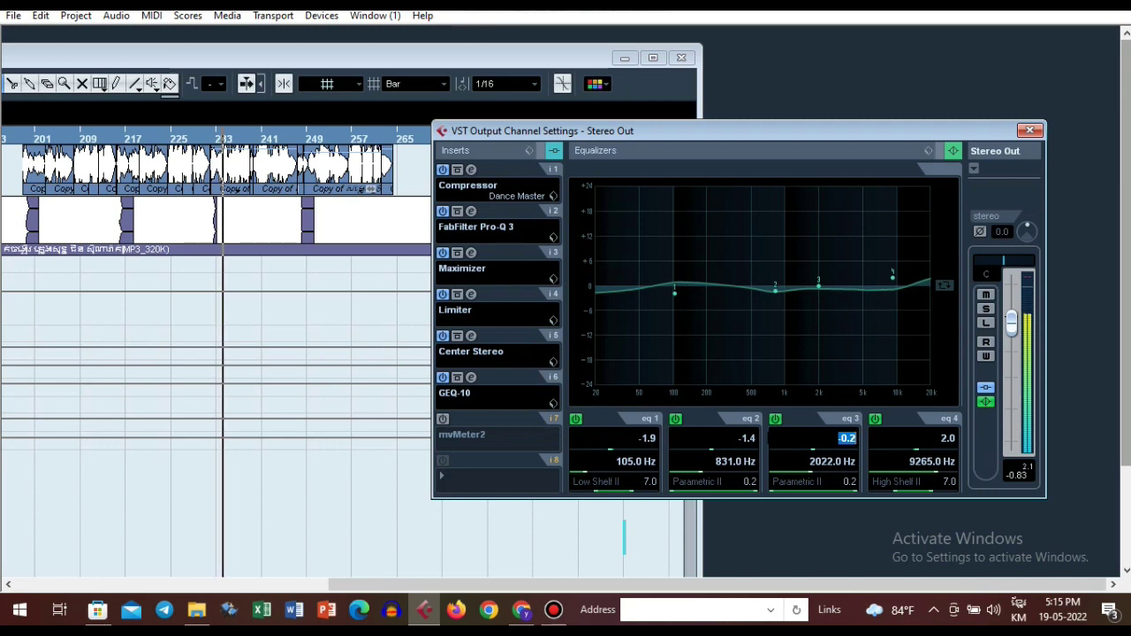
key("Return")
left_click(833, 462)
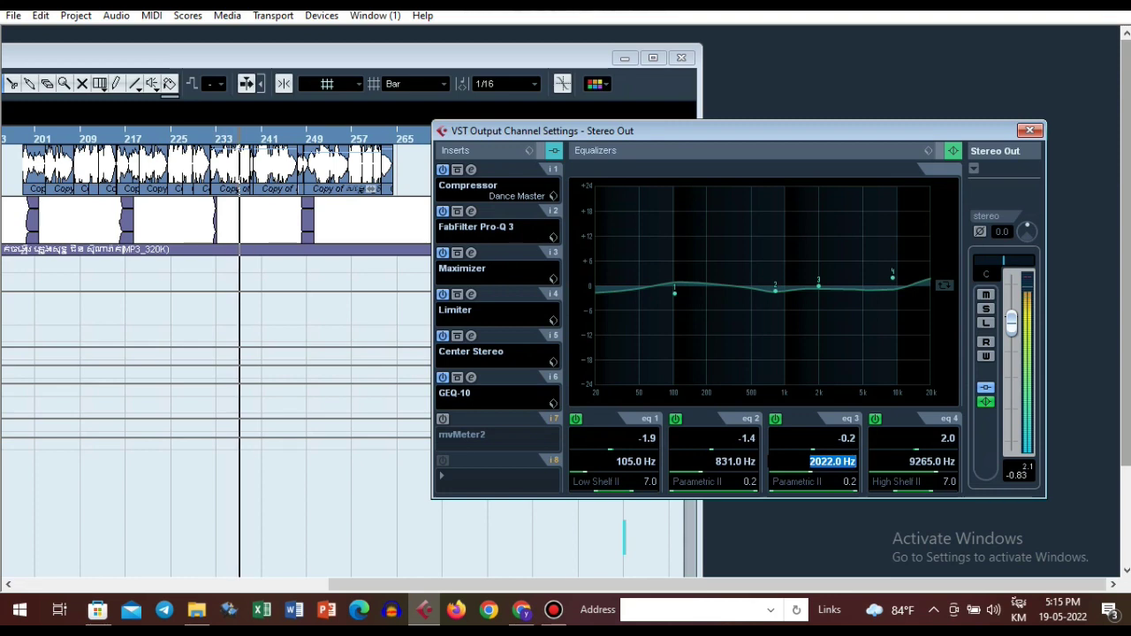
key("Tab")
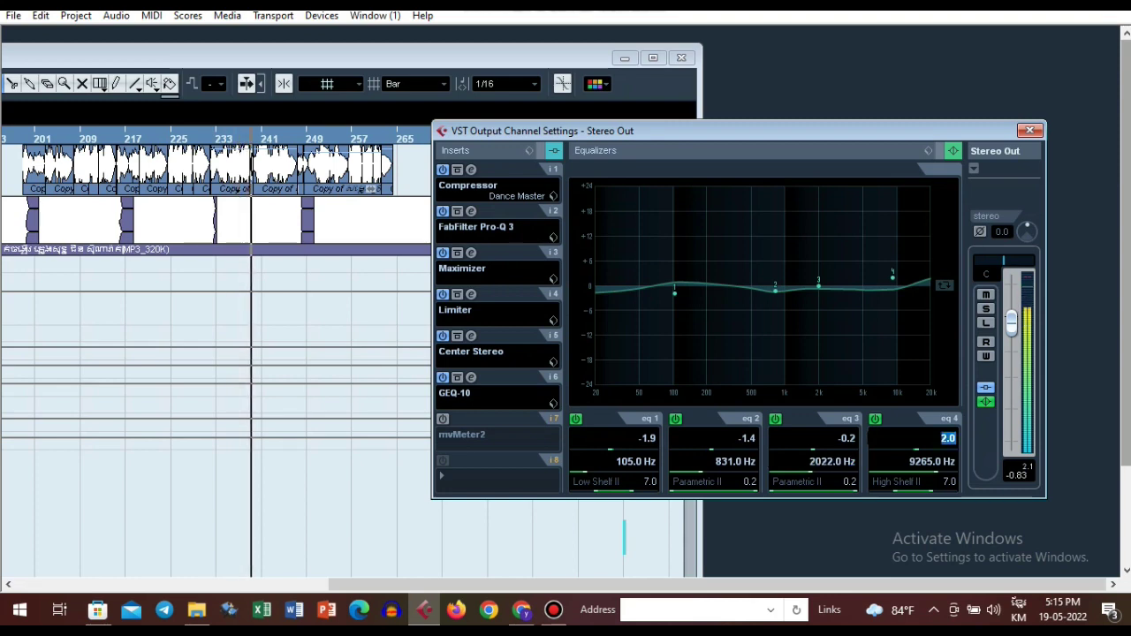
key("Tab")
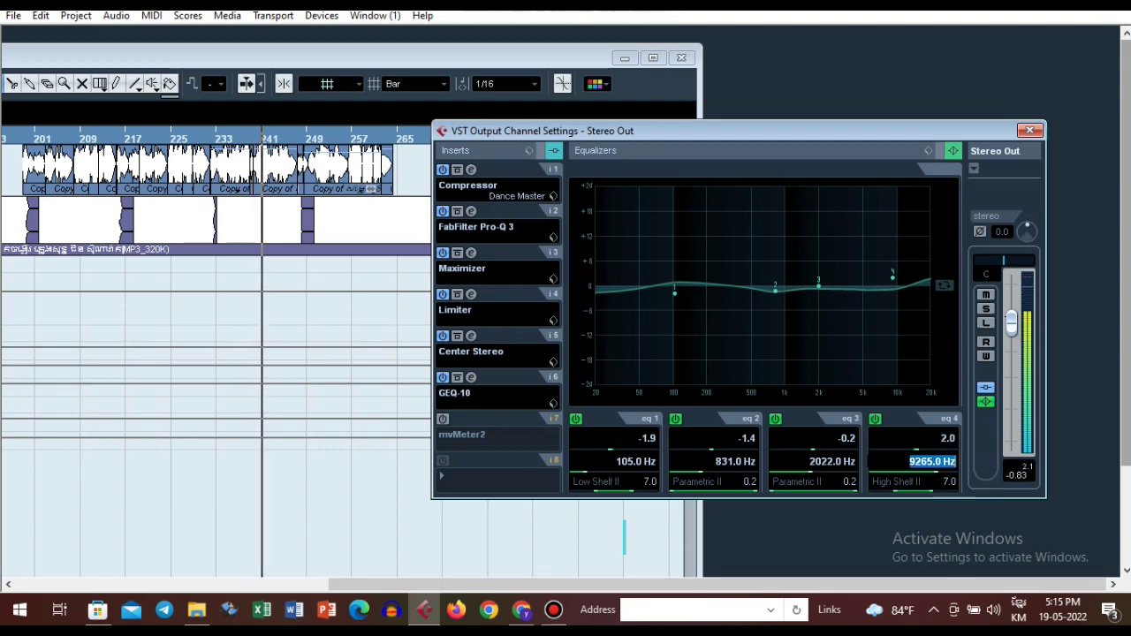
key("Escape")
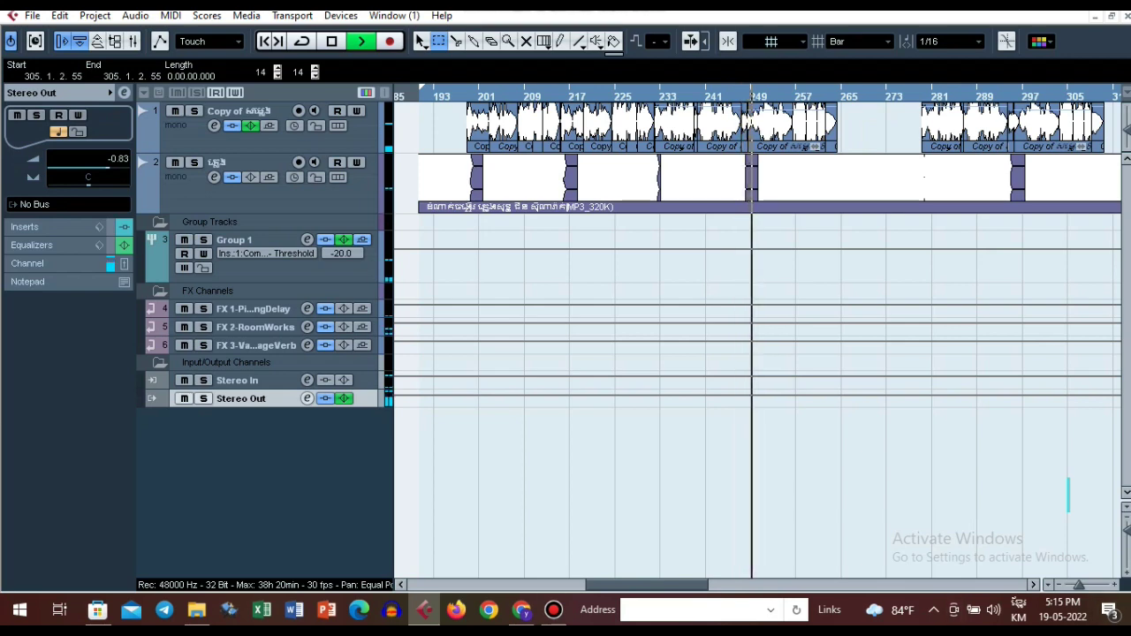
- Open the FX 2-RoomWorks send effect of Group 1, close the channel settings, and restore the full-size project window
left_click(252, 165)
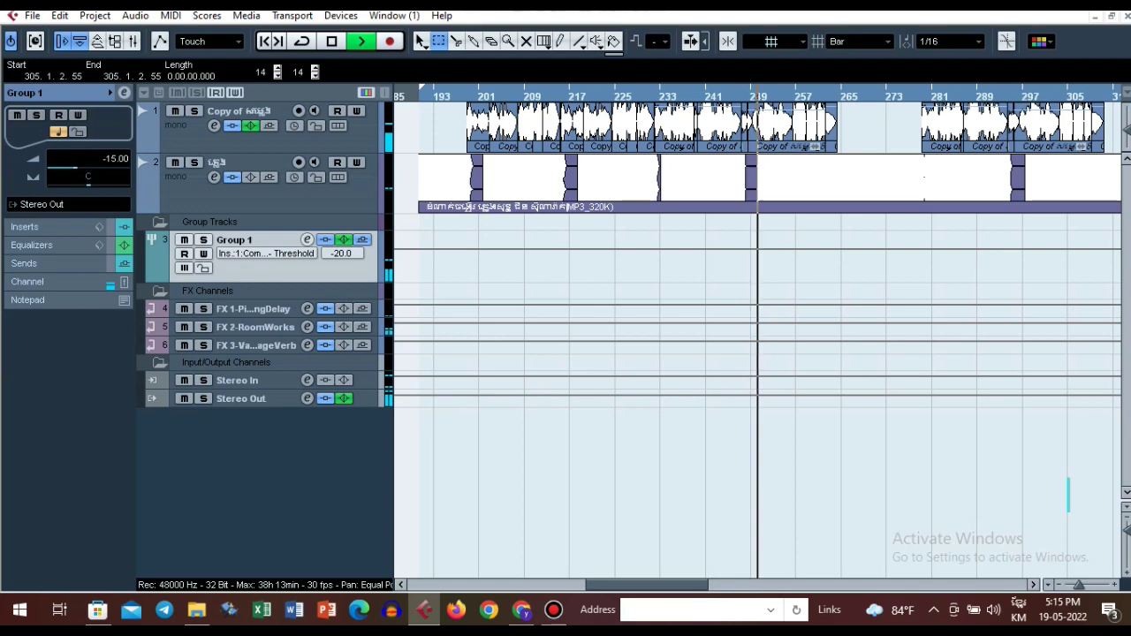
left_click(306, 240)
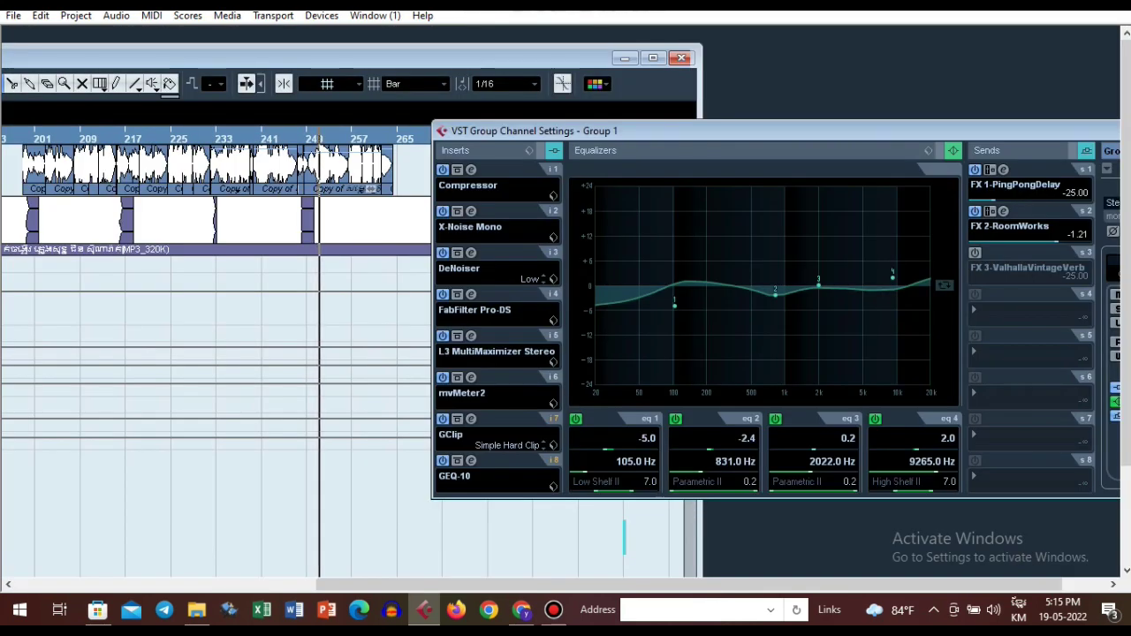
left_click(1004, 212)
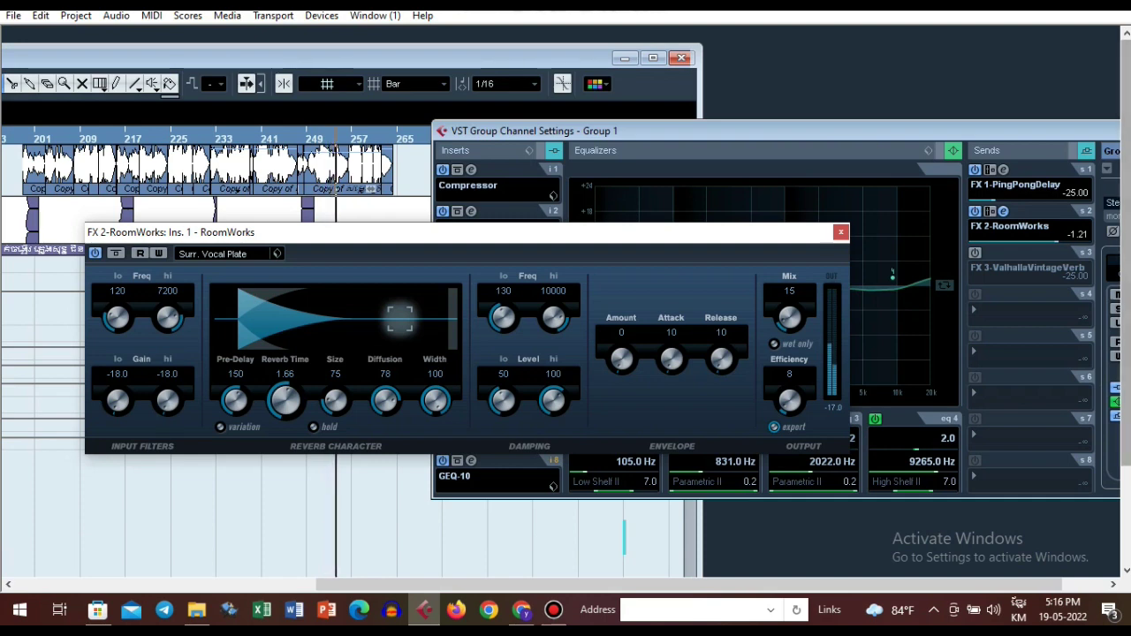
left_click_drag(1079, 131, 965, 139)
left_click(1052, 137)
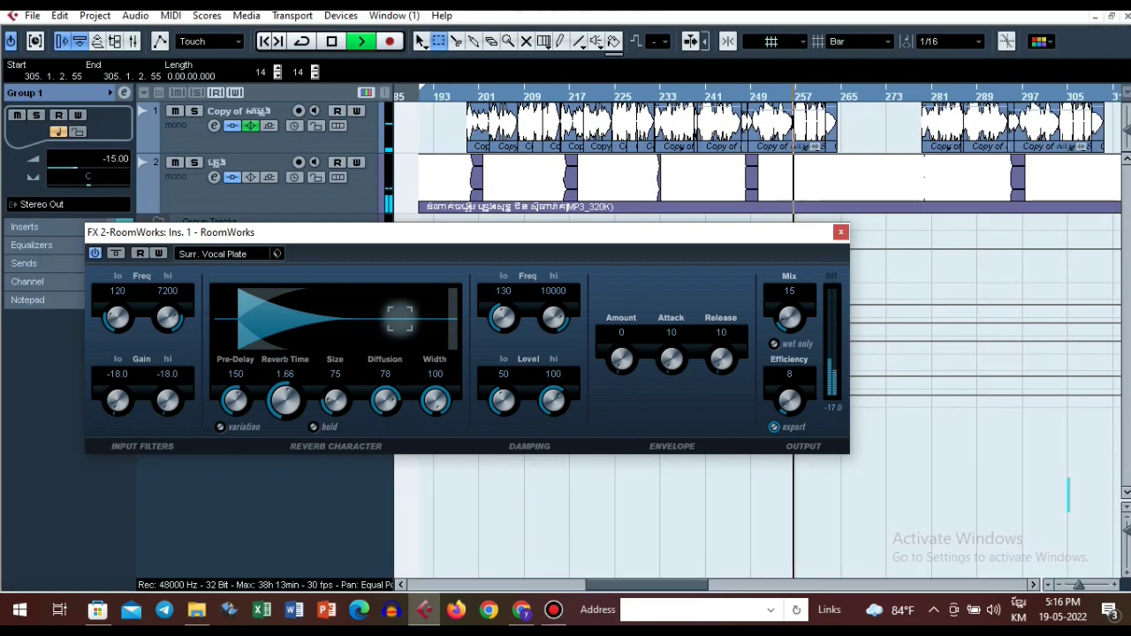
left_click(654, 57)
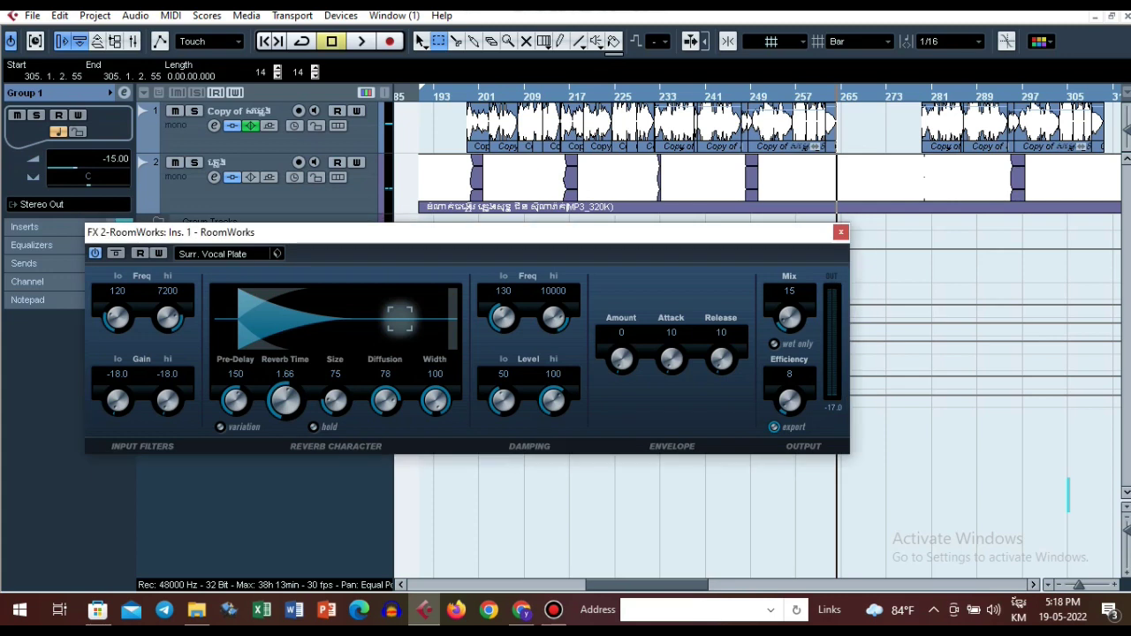
- Play the song from the start of the vocal clips with the whole arrangement in view
left_click(465, 95)
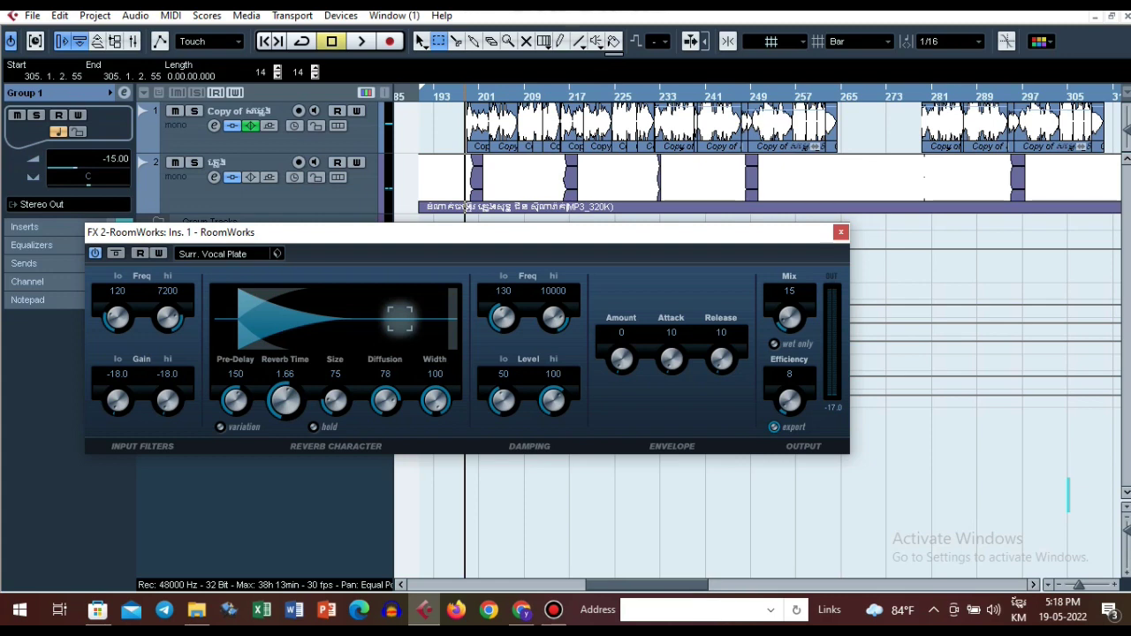
key("space")
key("g")
key("g")
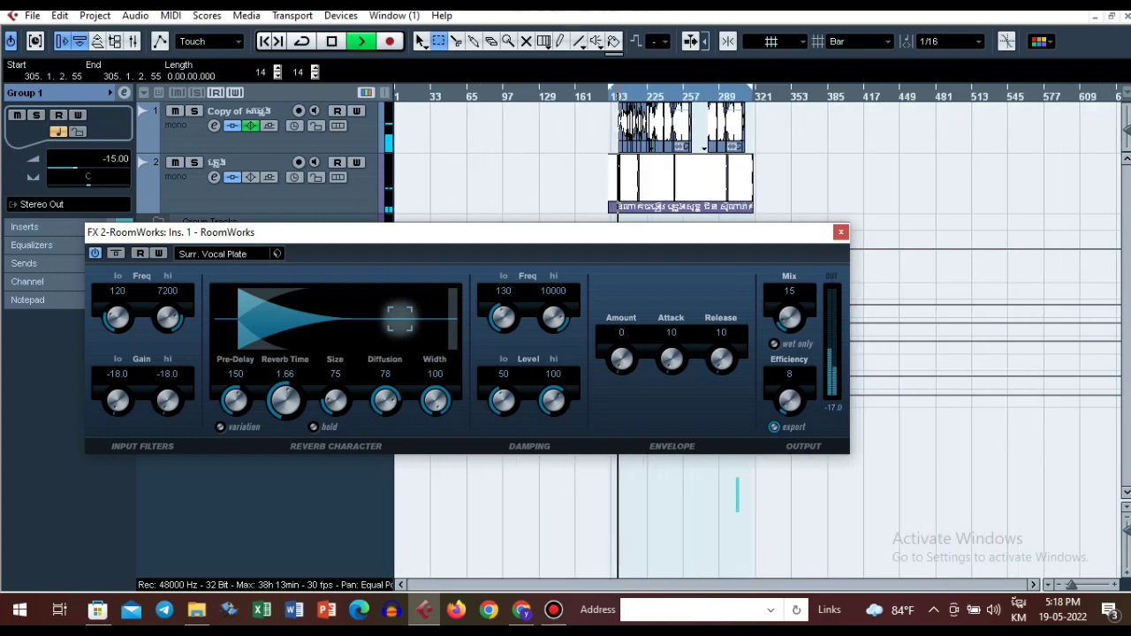
key("h")
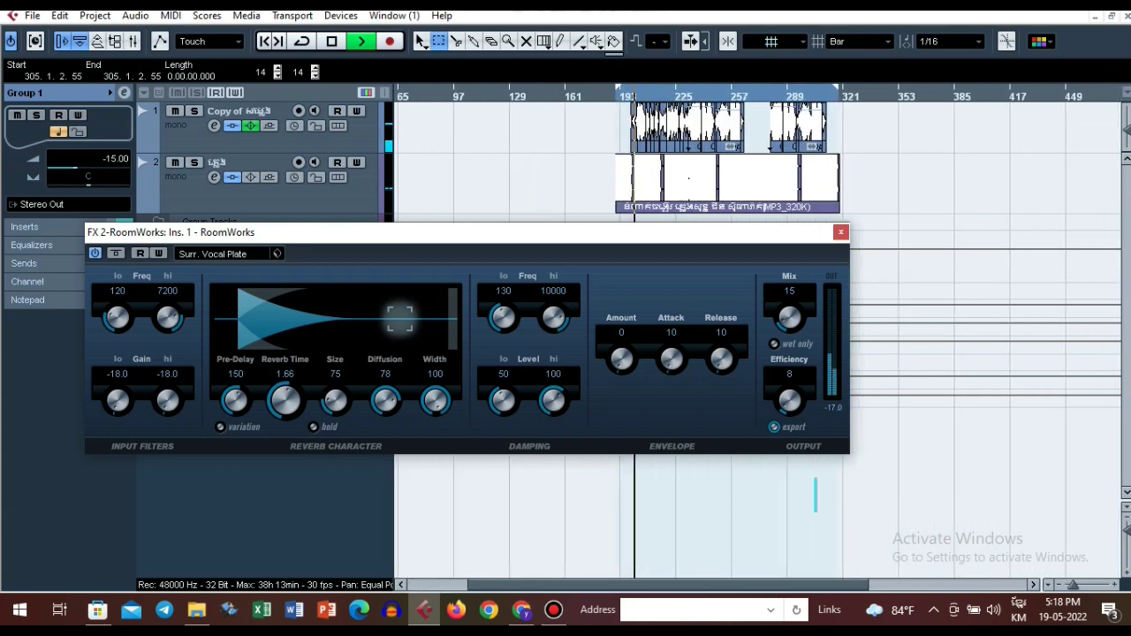
- Open the HoRNetSongKeyMK2 editor on insert 1 of the music track, close the channel settings, and restore the project window
left_click(261, 164)
left_click_drag(467, 233, 469, 305)
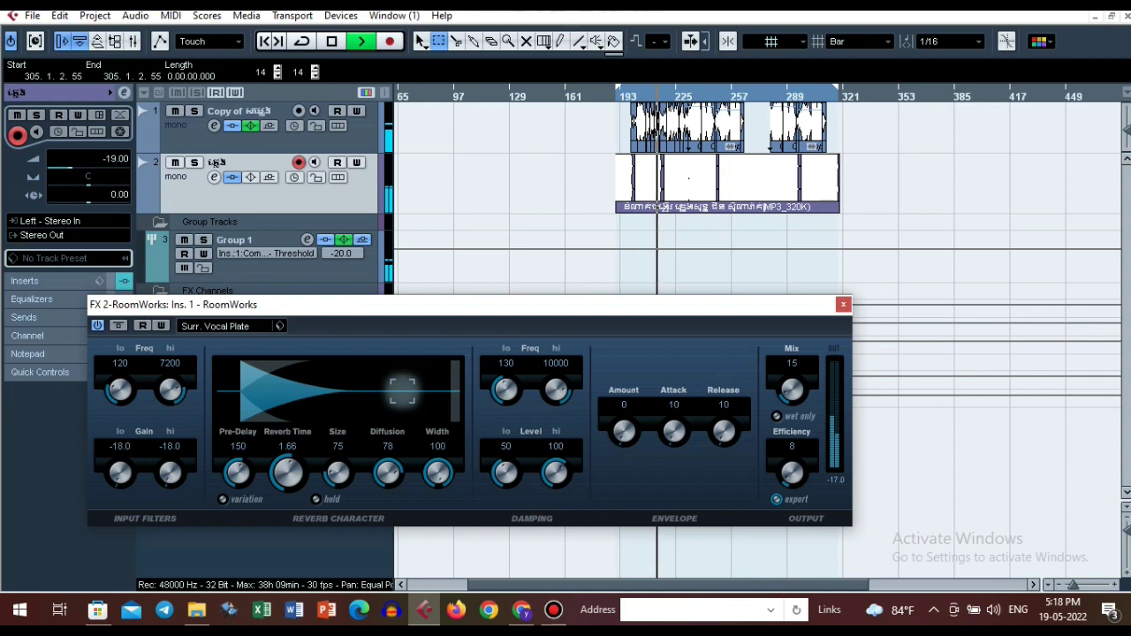
left_click_drag(331, 305, 364, 274)
left_click(214, 177)
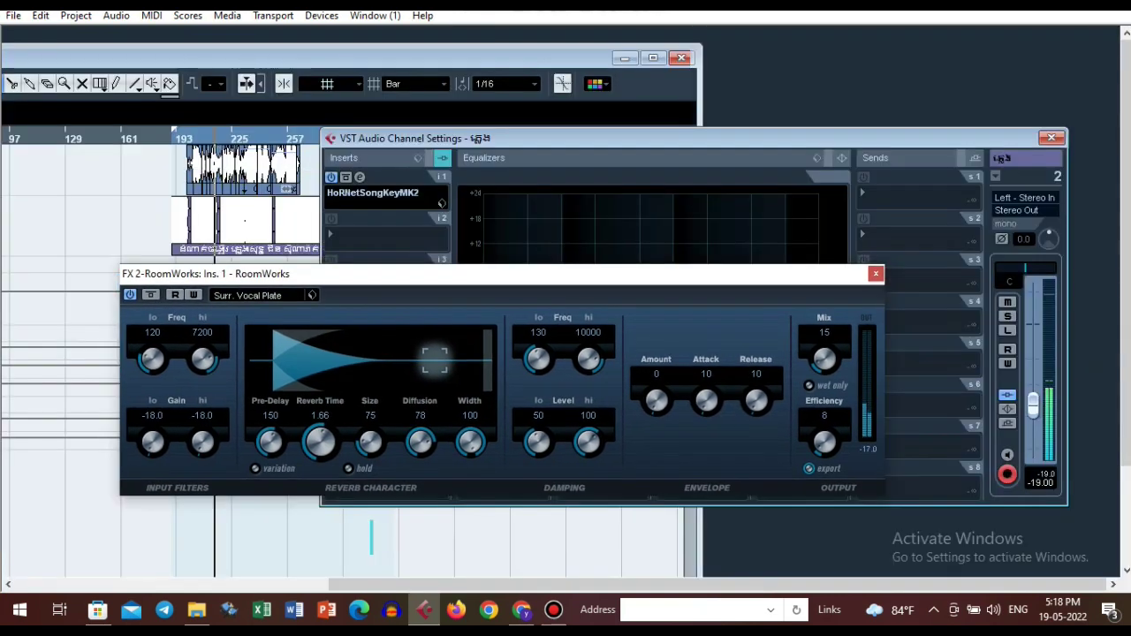
left_click(360, 176)
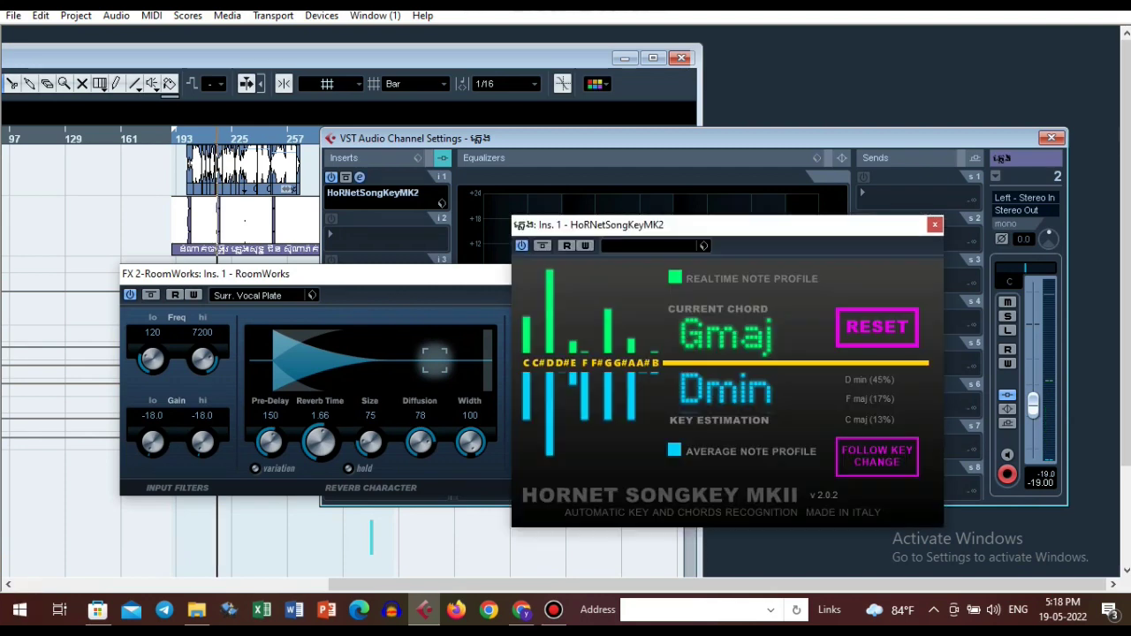
left_click(1052, 138)
left_click(654, 58)
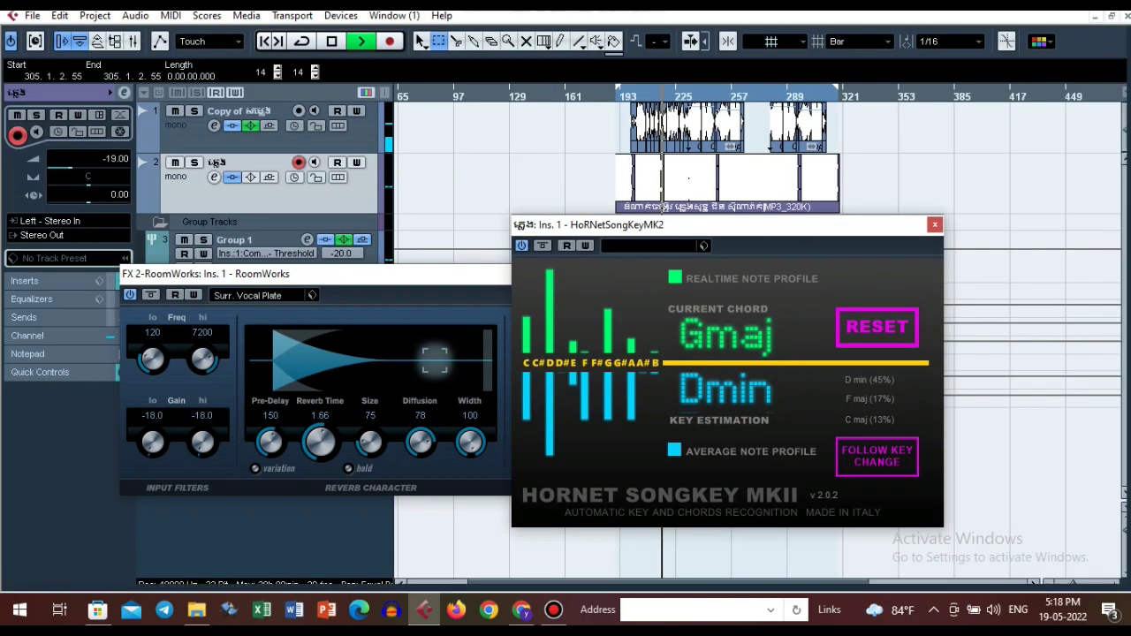
- Open the Auto-Tune_Evo_VST editor on insert 6 of the vocal channel, keeping the SongKey editor open, and close the channel settings
left_click(214, 125)
left_click(1109, 16)
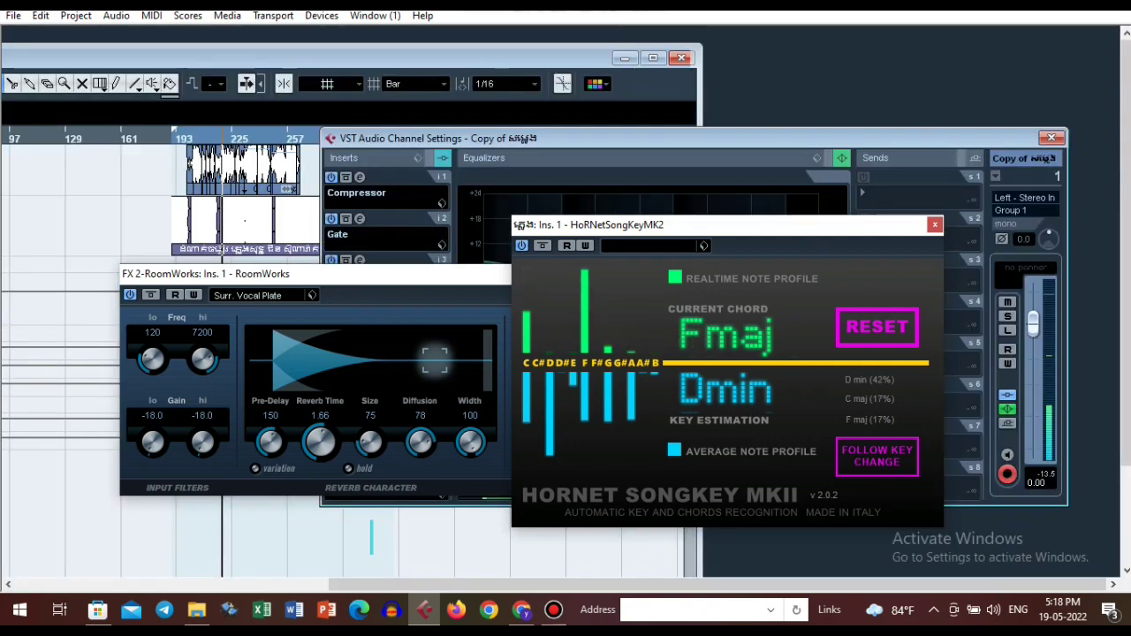
left_click_drag(371, 274, 276, 384)
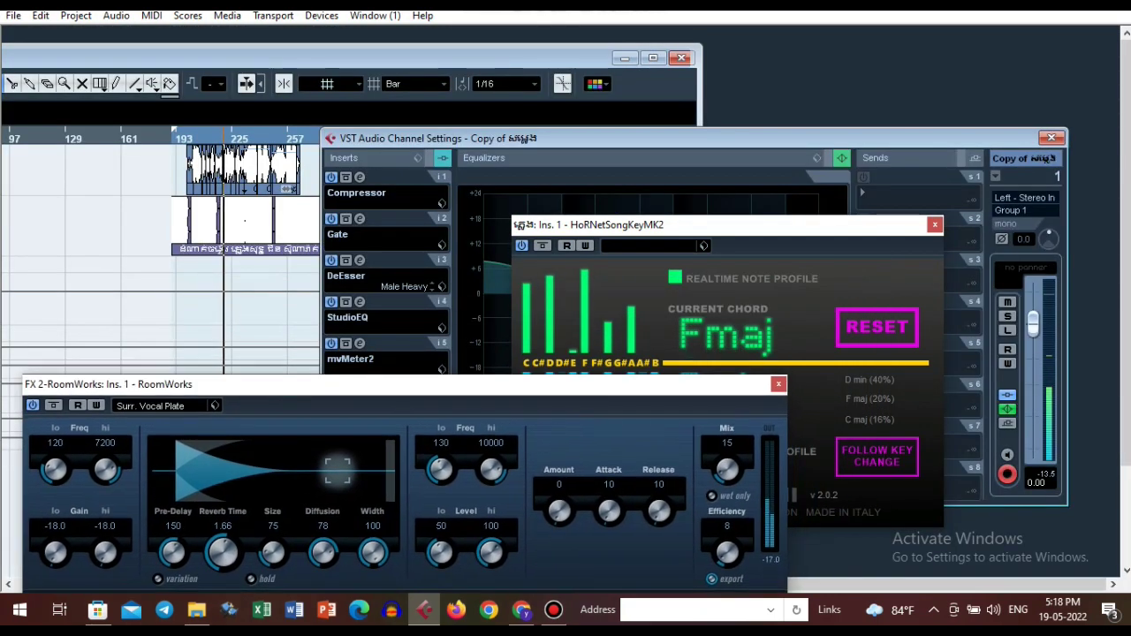
left_click_drag(543, 228, 631, 232)
left_click_drag(393, 392, 372, 354)
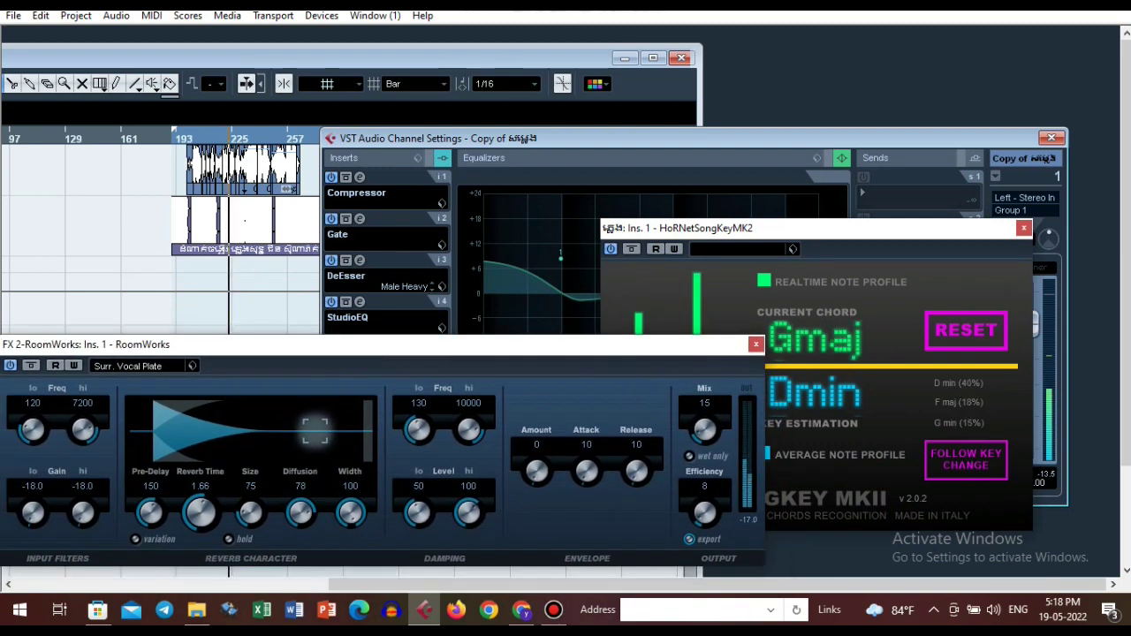
left_click_drag(372, 345, 382, 423)
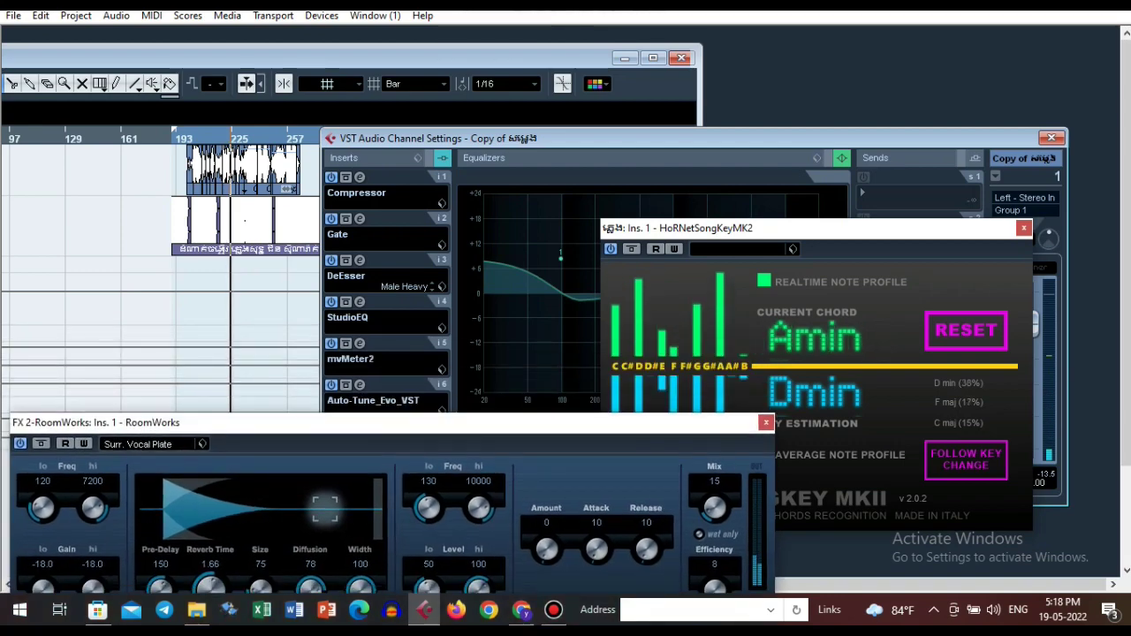
left_click(360, 385)
left_click(1051, 138)
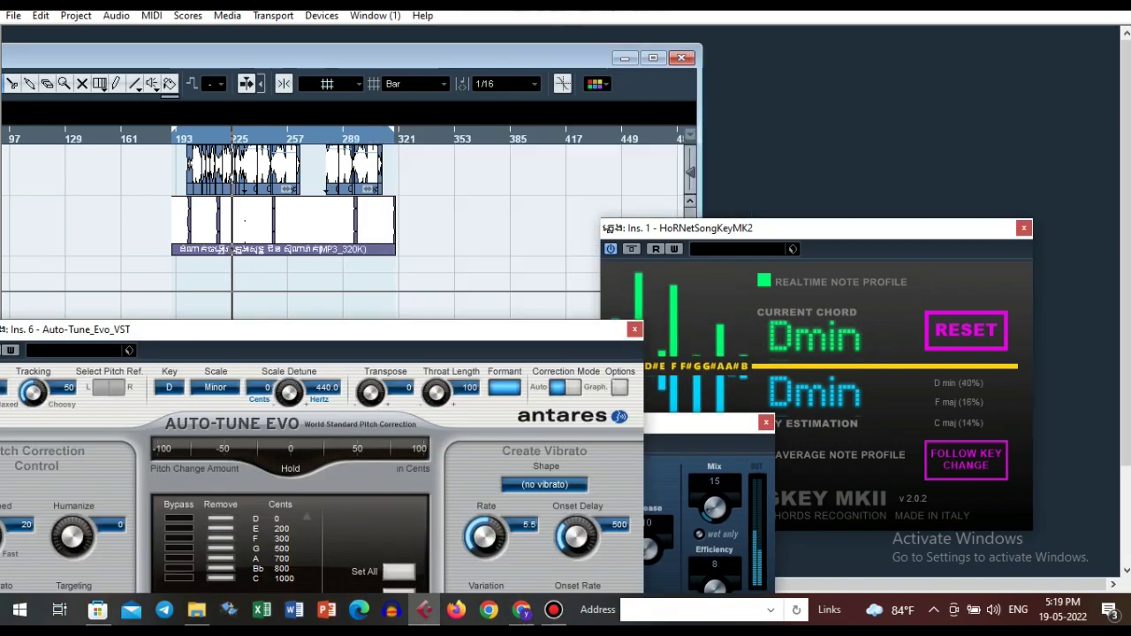
left_click(653, 58)
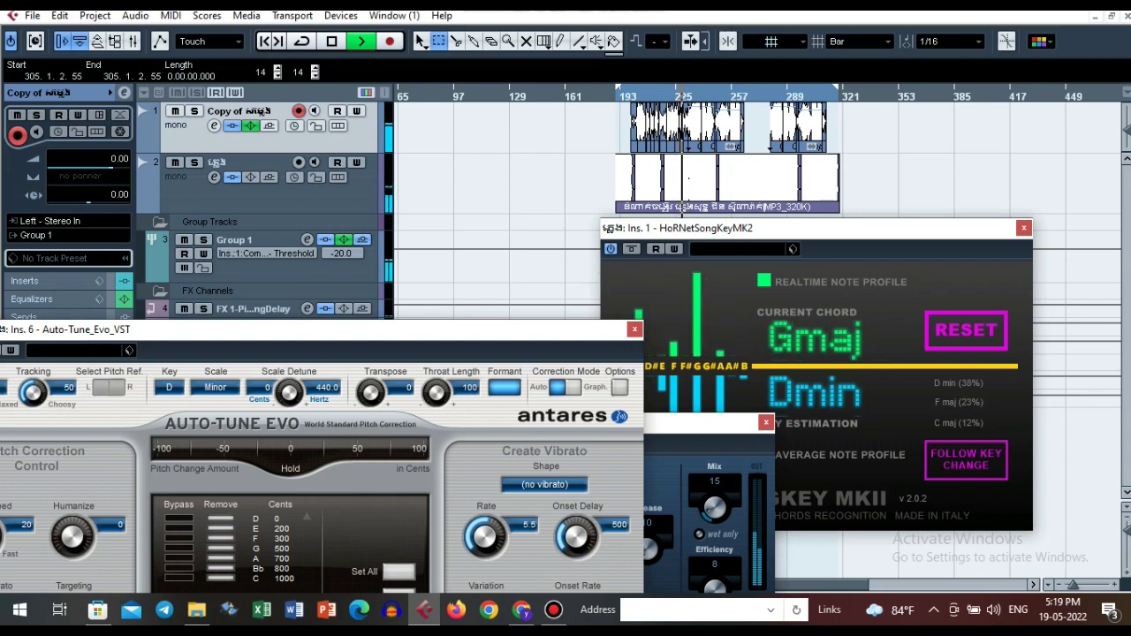
- Arrange the Auto-Tune editor beside the SongKey editor, compare its Key and Scale with the estimated key during playback, and stop playback
left_click_drag(265, 329, 248, 214)
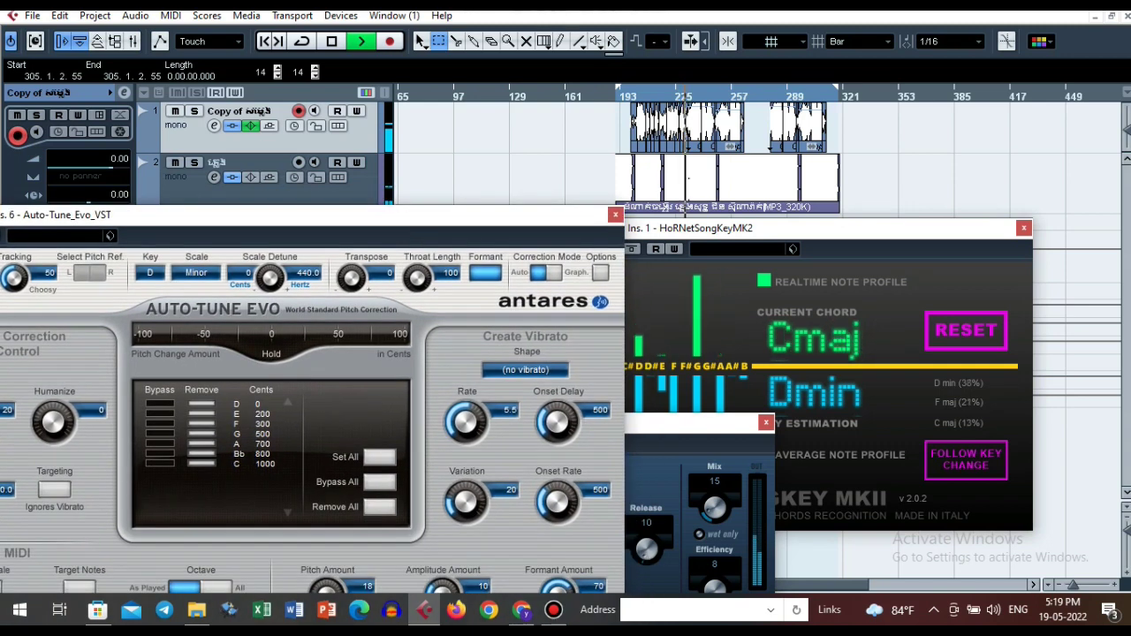
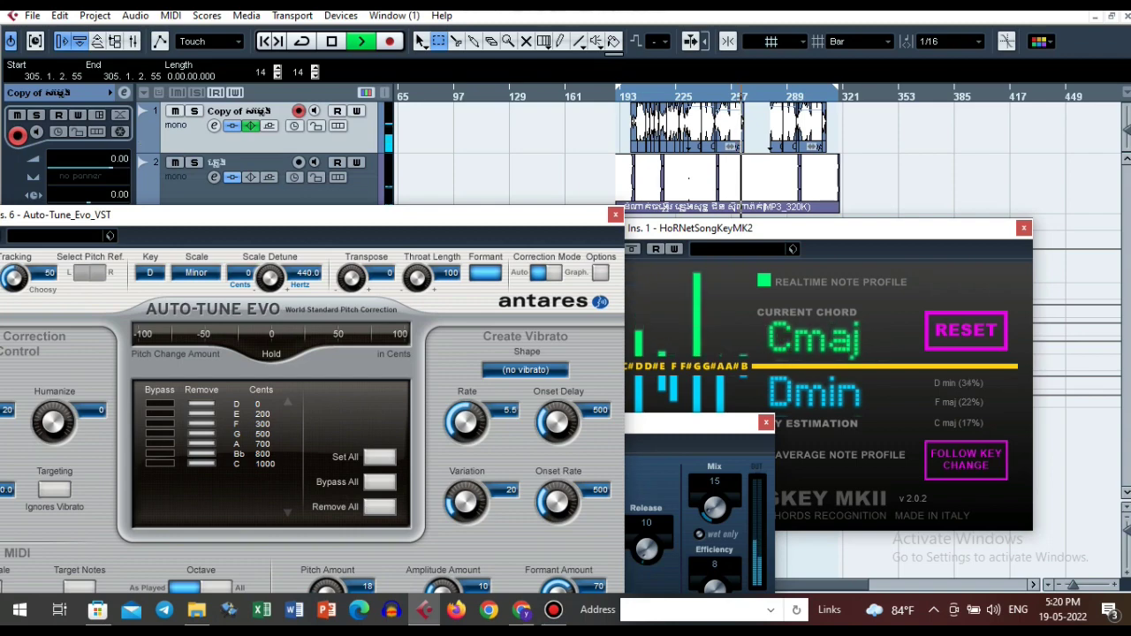
mouse_move(448, 215)
left_mouse_down()
mouse_move(445, 203)
mouse_move(453, 231)
left_mouse_up()
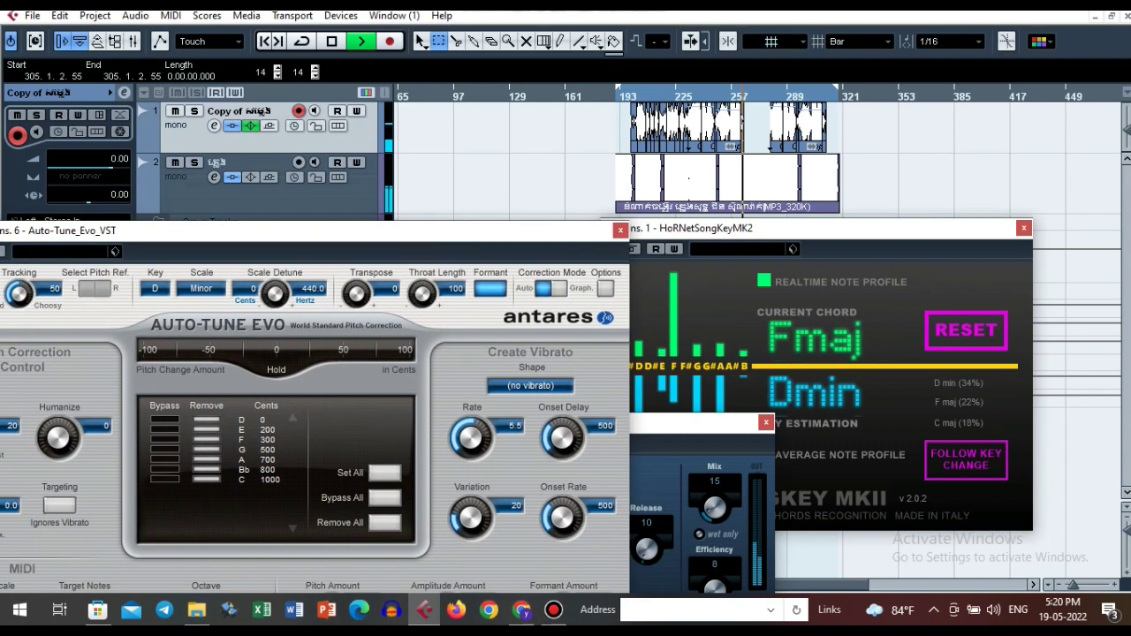
key("space")
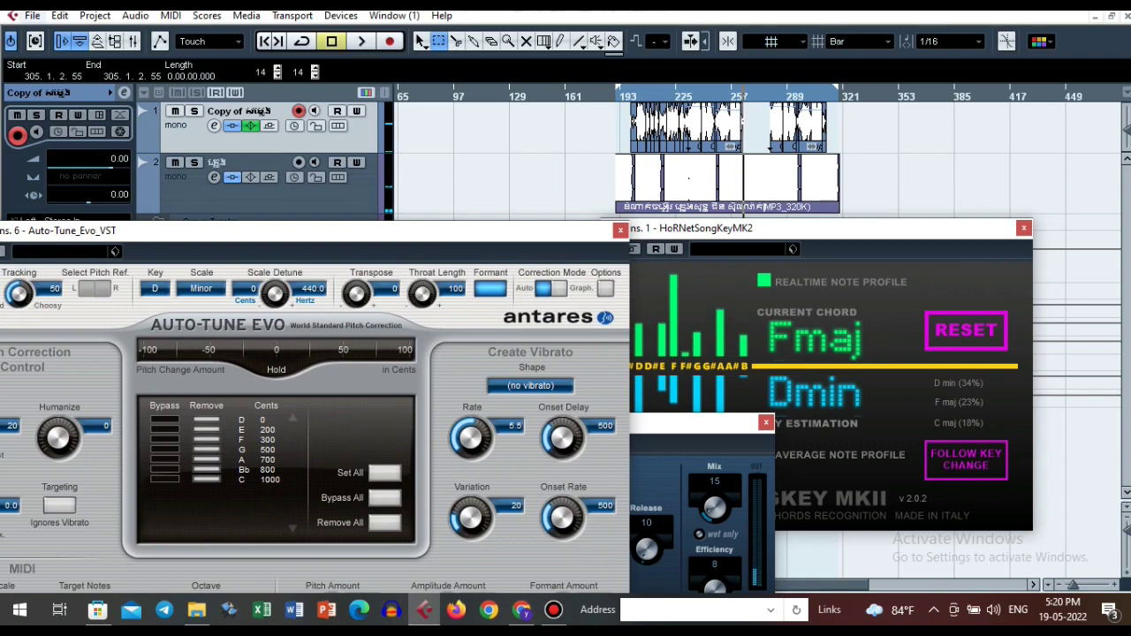
- Export the Stereo Out audio mixdown as a Wave File, replacing the song title in the file name with "រំជួល"
left_click(32, 15)
mouse_move(132, 307)
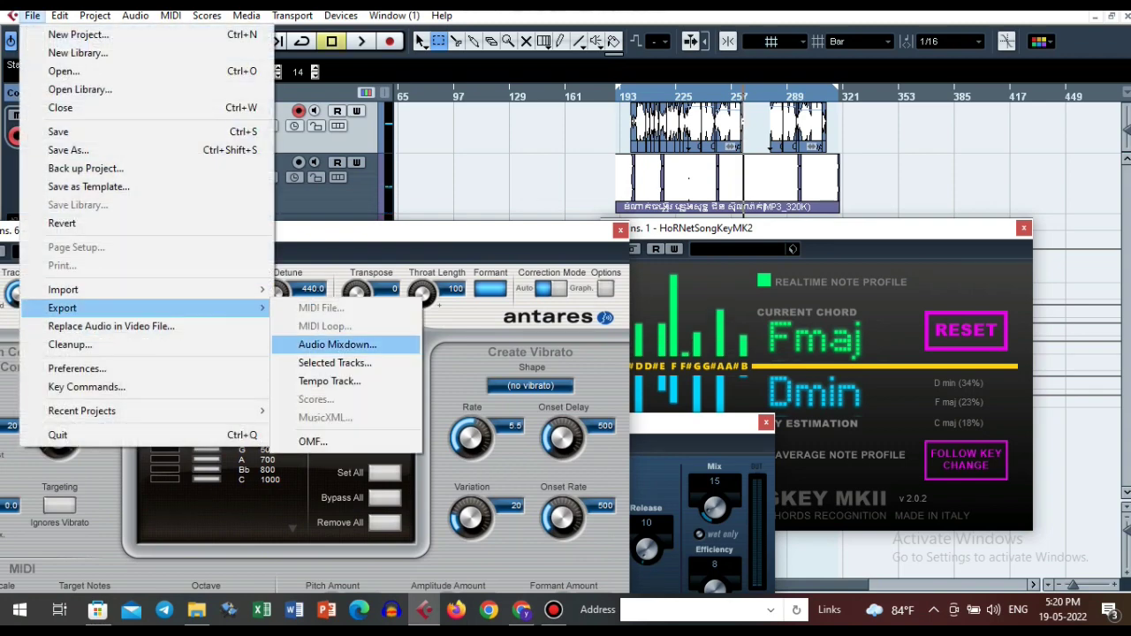
left_click(337, 345)
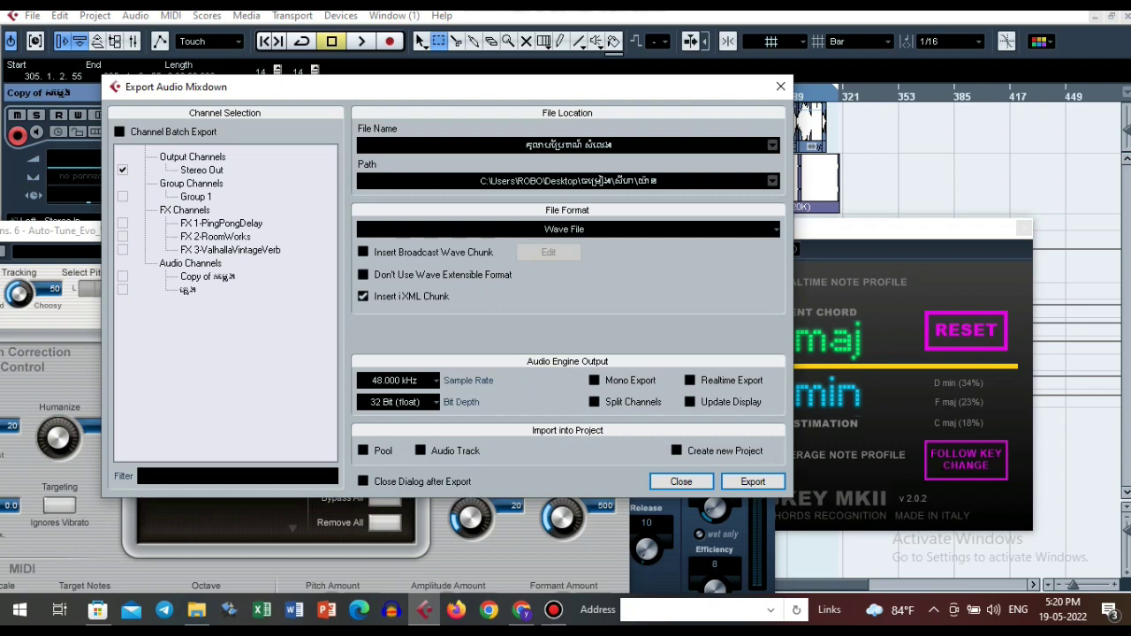
left_click(583, 145)
left_click_drag(583, 145, 532, 145)
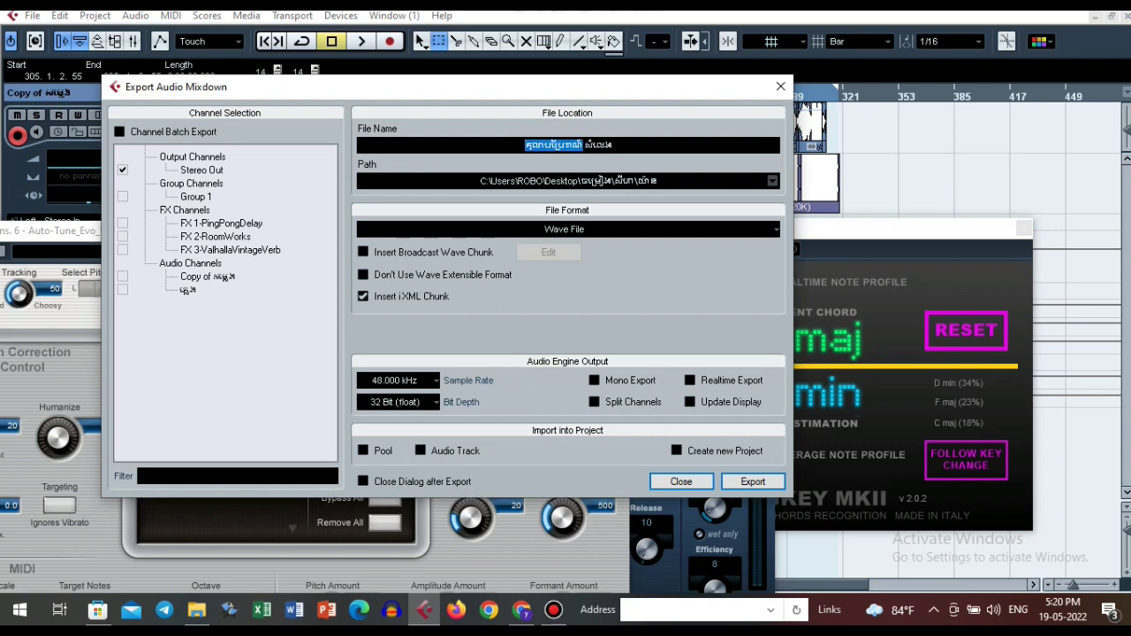
key("BackSpace")
key("alt+shift")
type("រ")
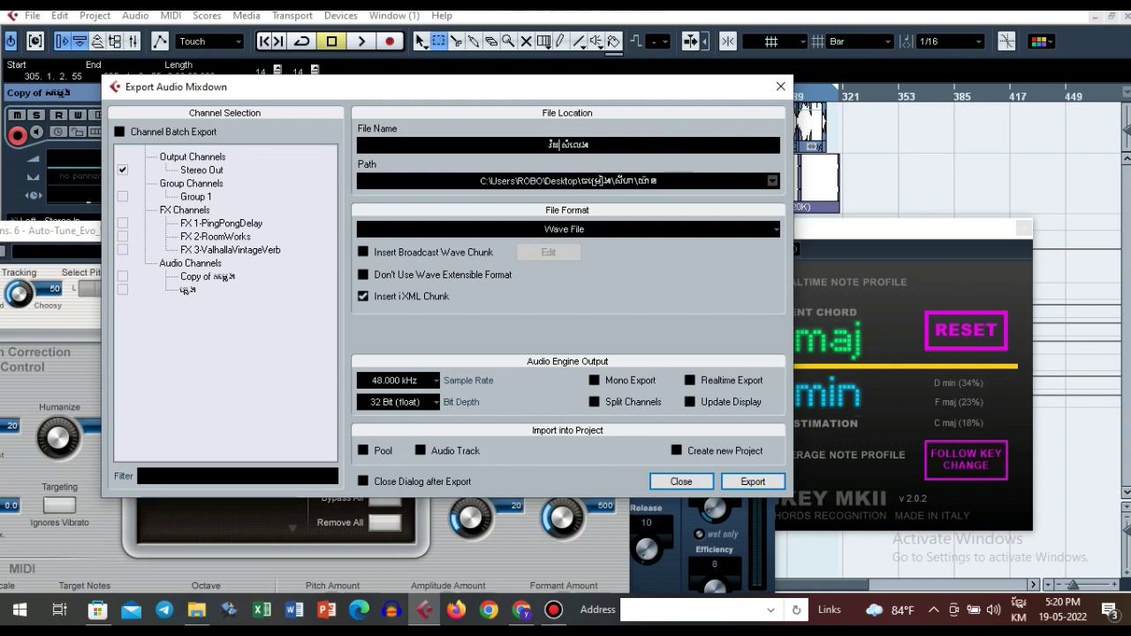
type("ំជួល")
left_click(753, 482)
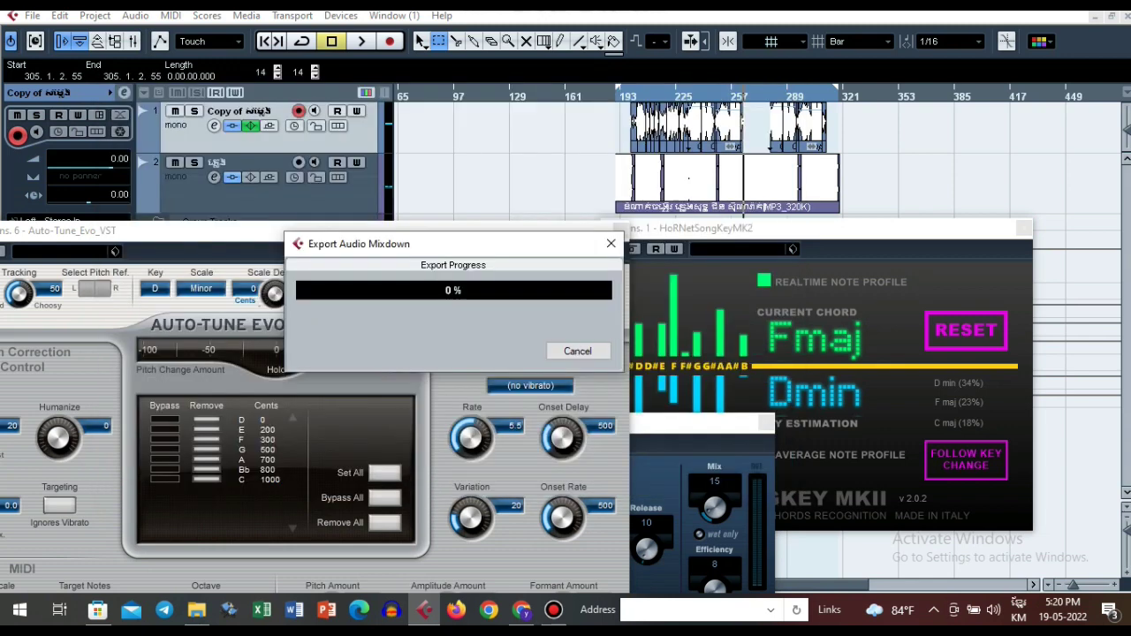